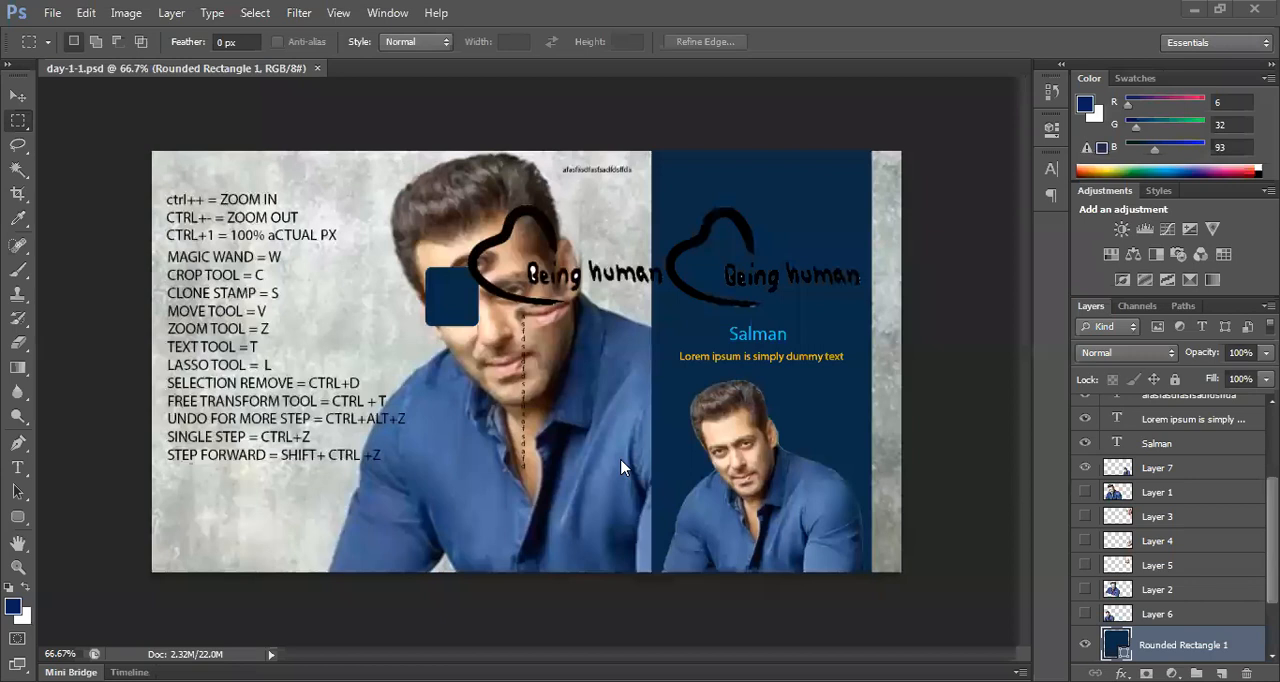
left_click(20, 295)
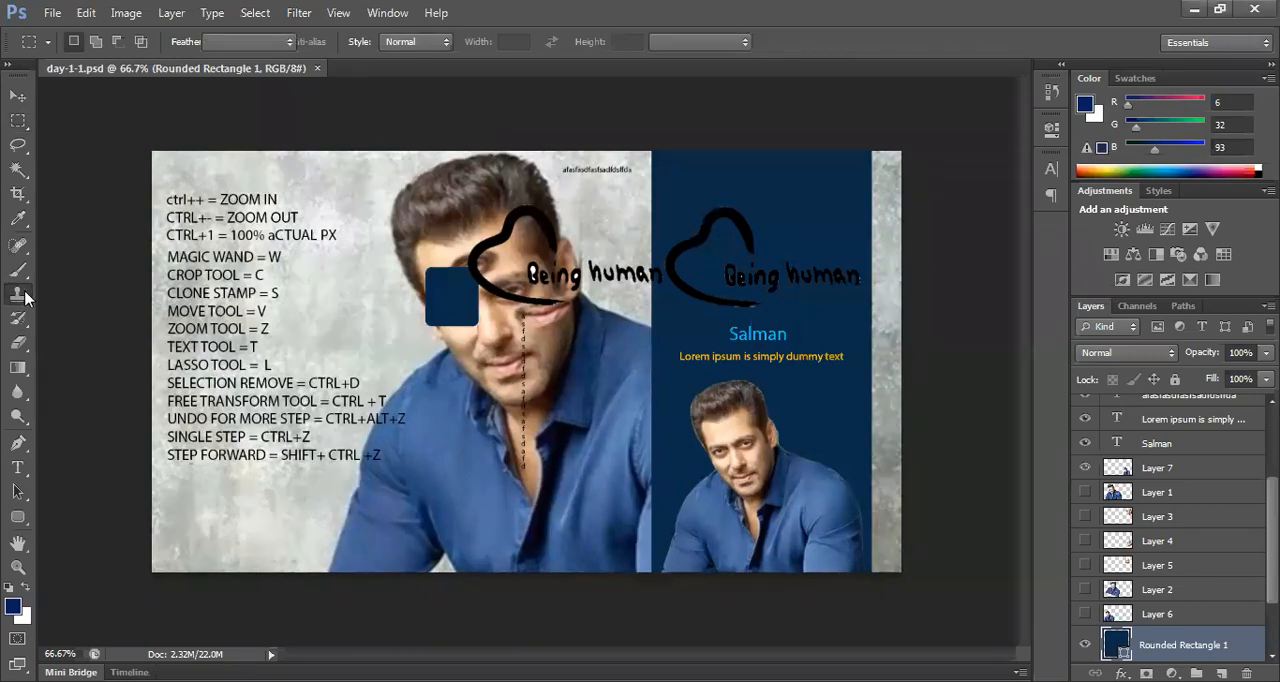
left_click(18, 193)
left_click(97, 191)
left_click(20, 193)
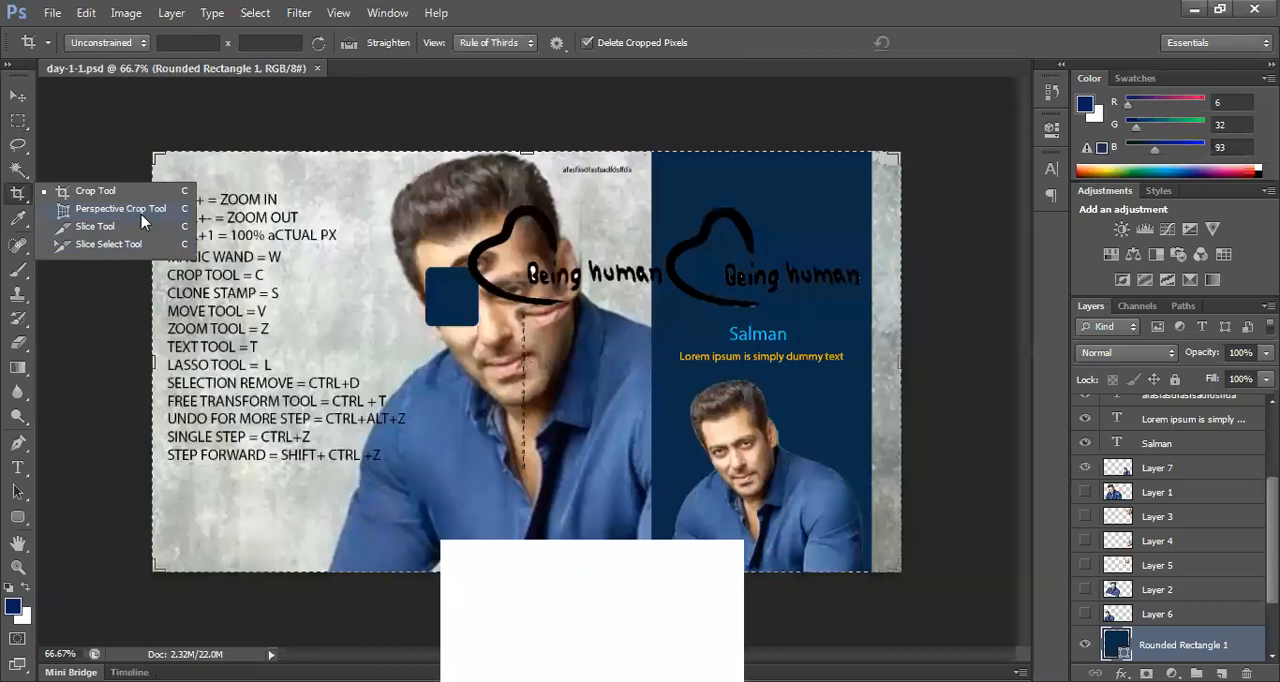
left_click(122, 244)
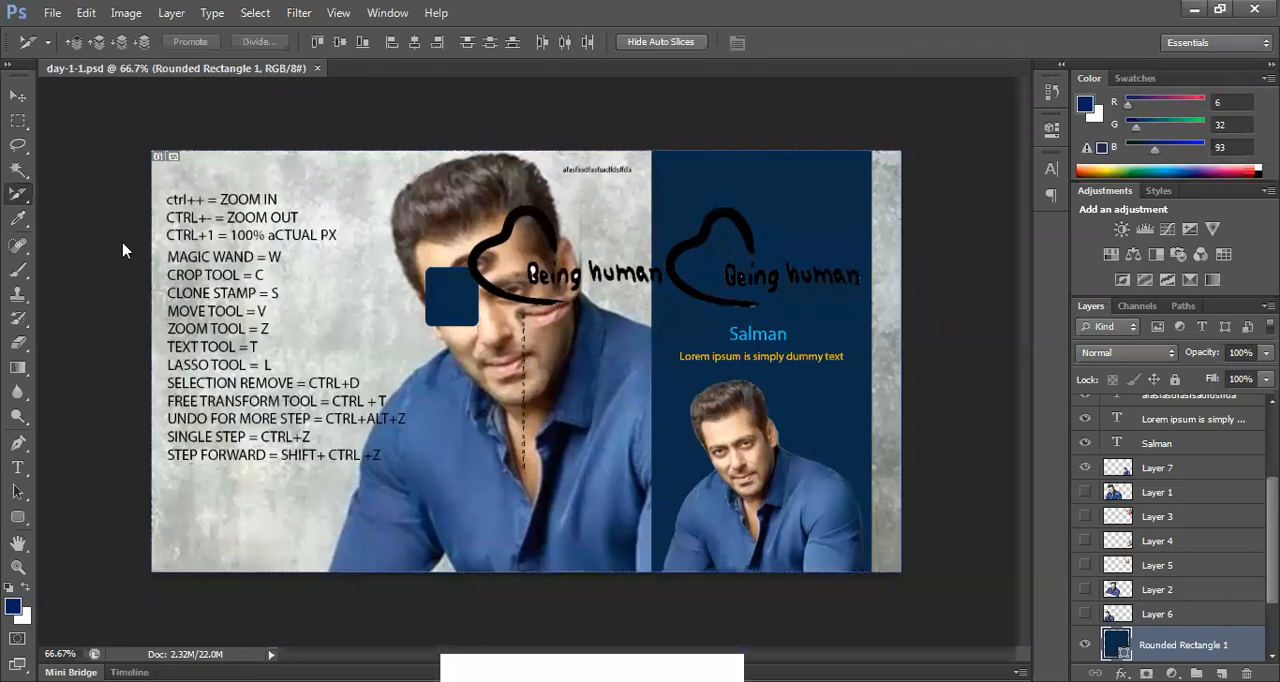
Step: Draw a small slice beside the large portrait's head with the Slice tool, and undo it
left_click(18, 196)
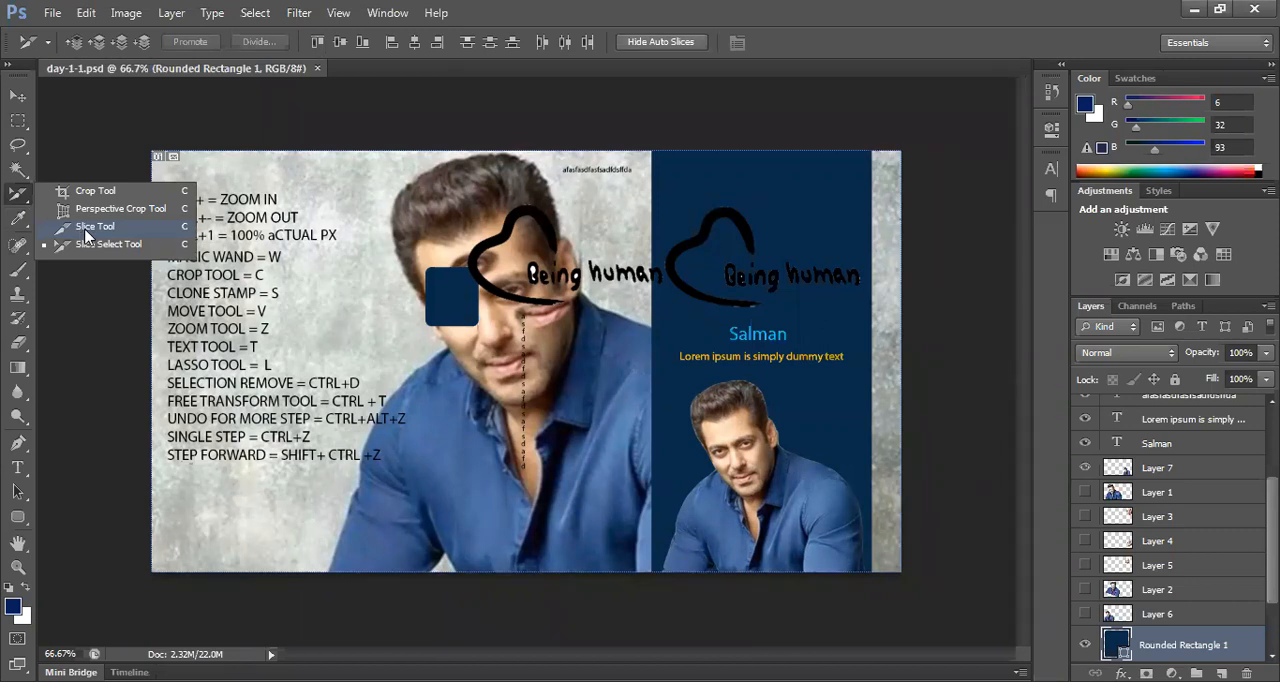
left_click(95, 227)
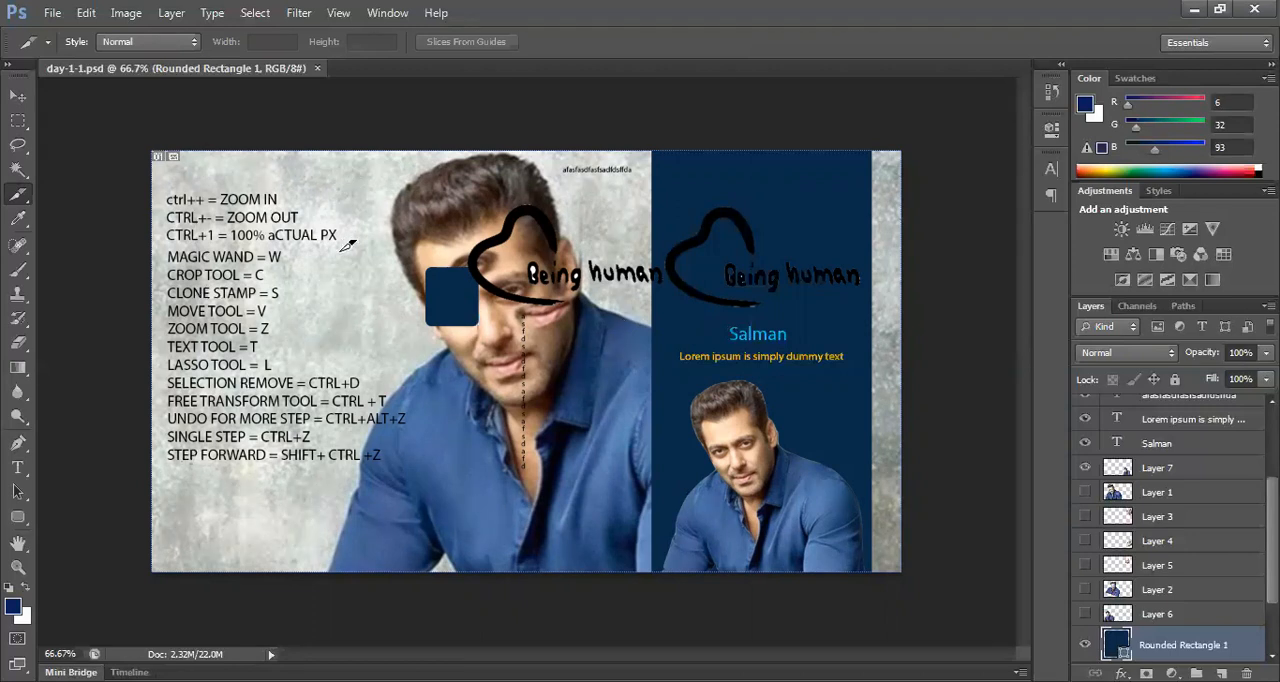
left_click_drag(368, 194, 425, 246)
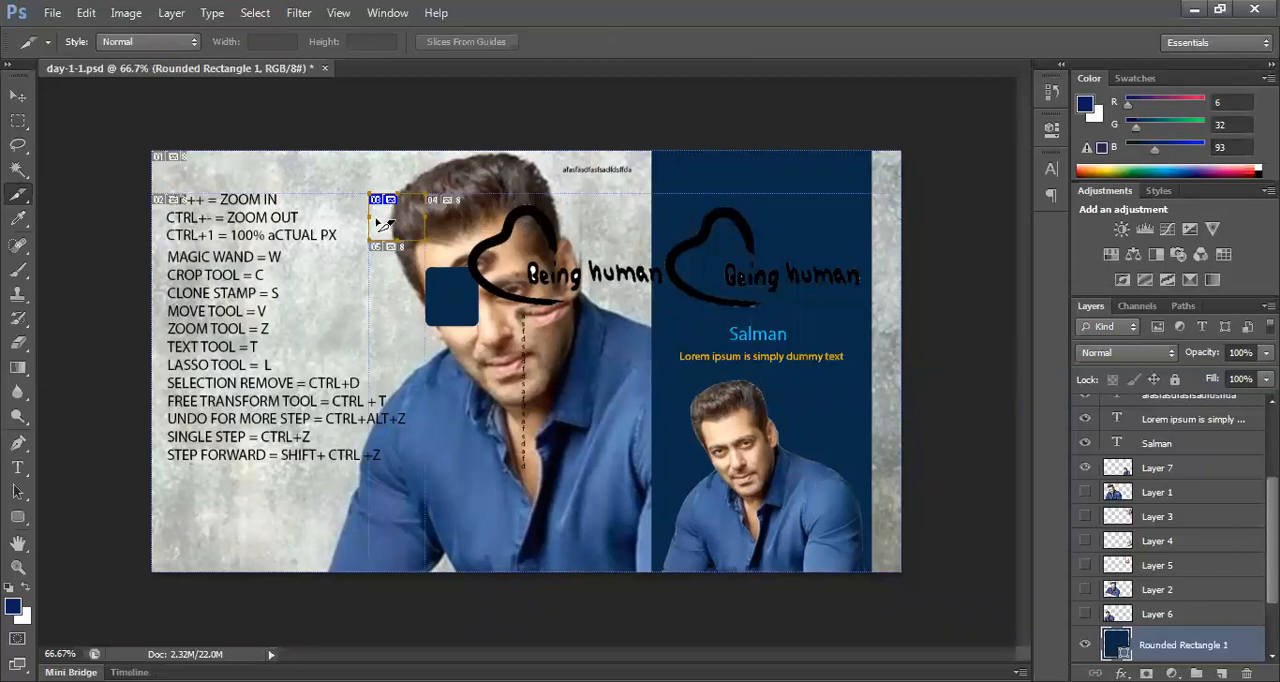
key("ctrl+z")
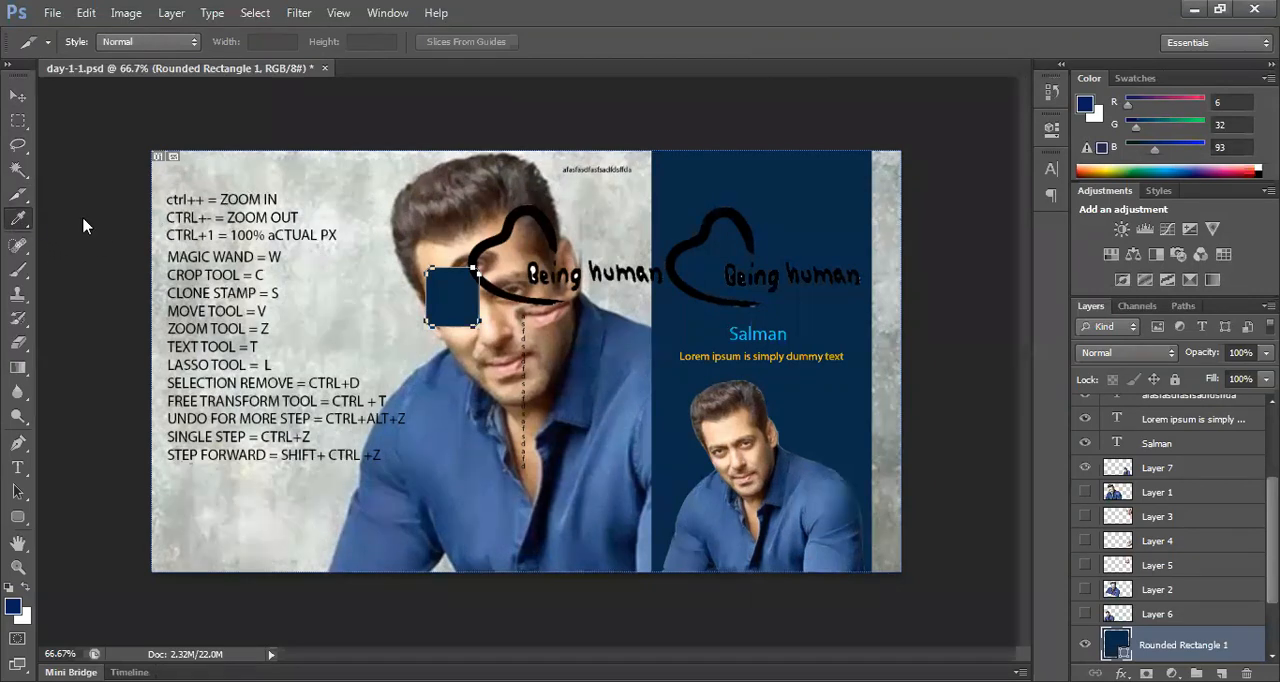
Step: Sample the large portrait's blue shirt and its facial skin tone as the foreground colour with the Eyedropper
left_click(86, 225)
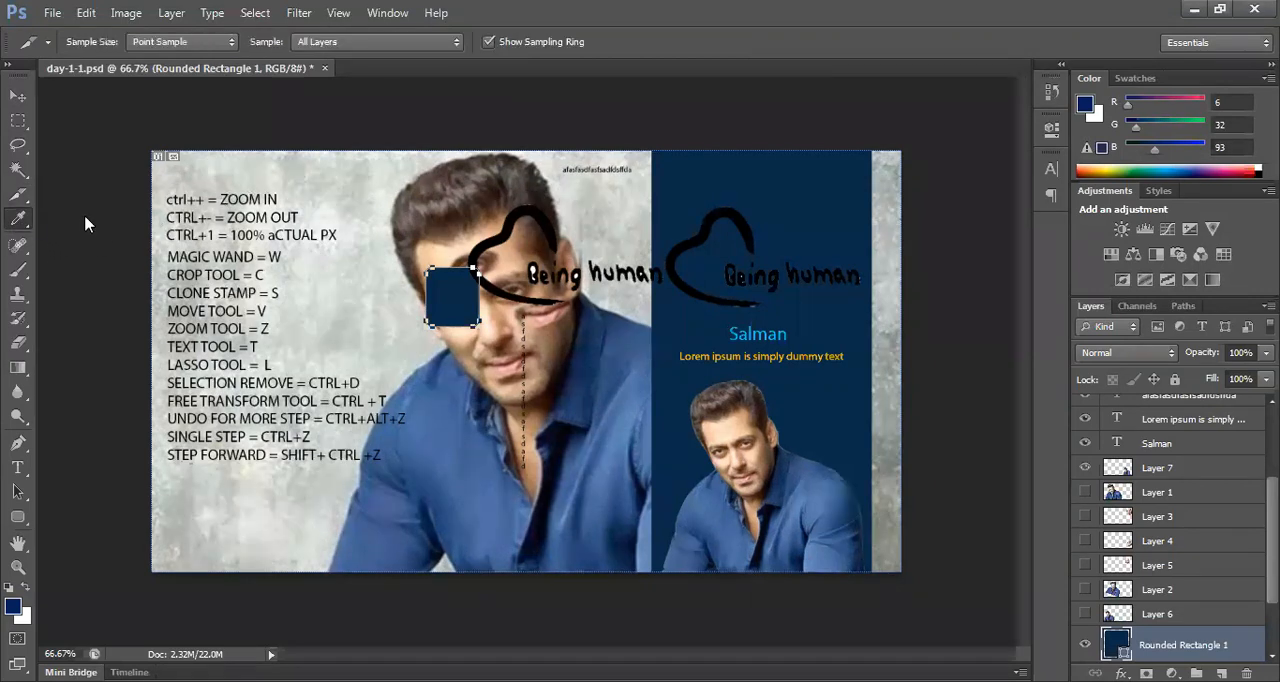
left_click(540, 562)
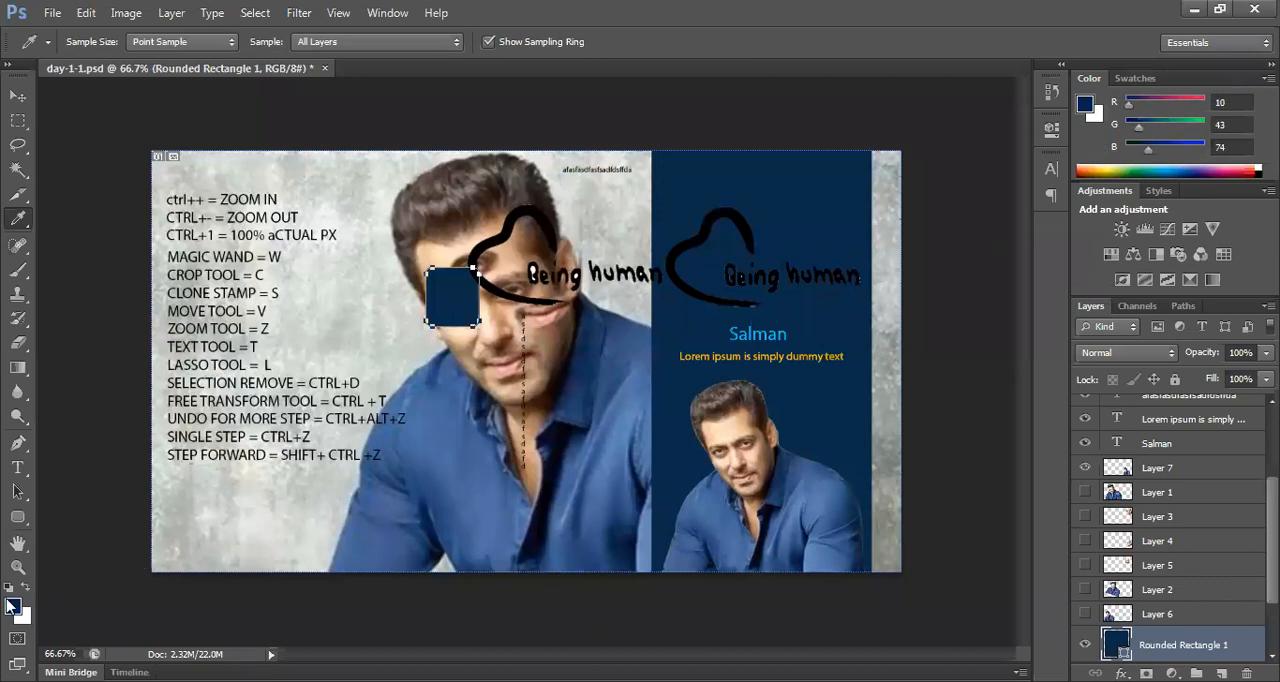
left_click(495, 326)
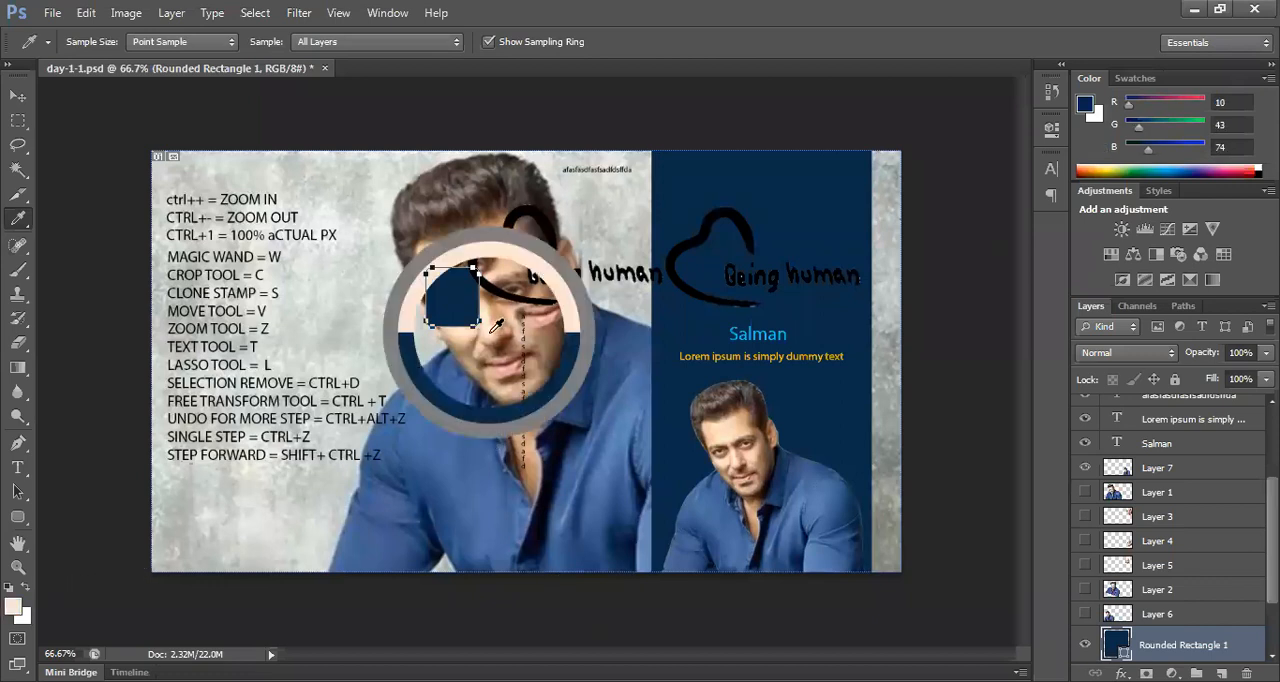
Step: Try the grey background, navy panel and black heart outline as foreground colours in the Color Picker, select the hex code, and cancel
left_click(13, 606)
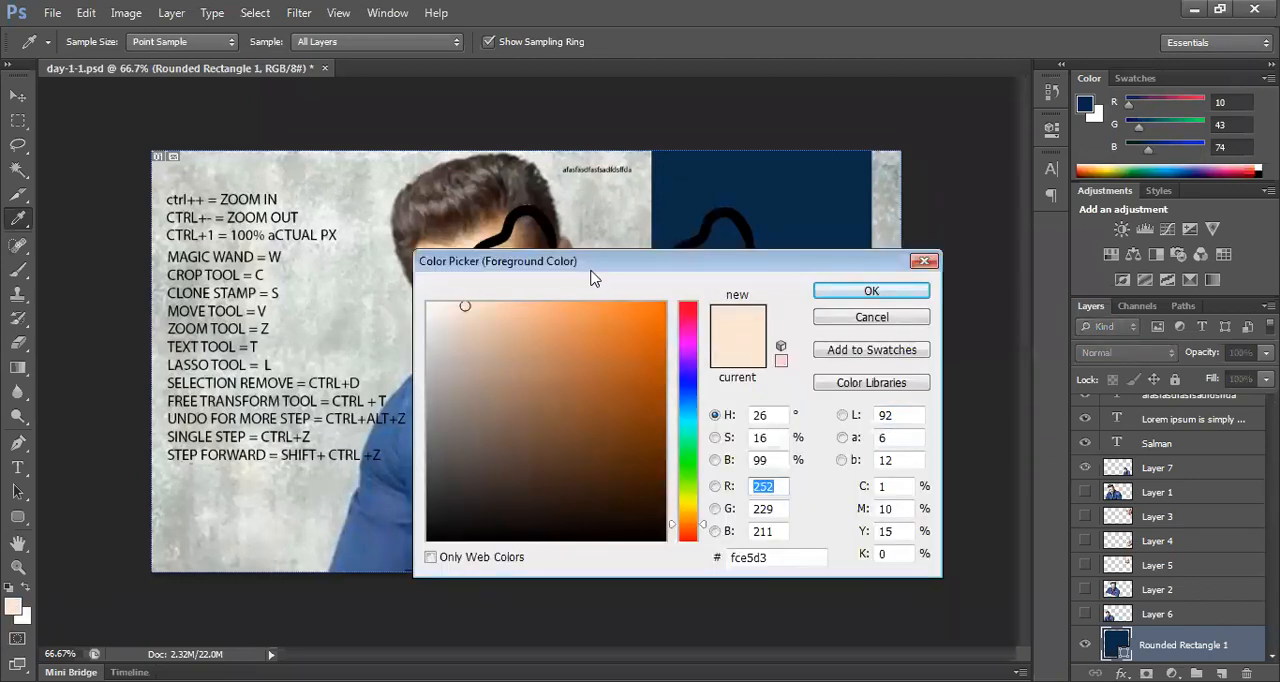
left_click_drag(600, 263, 607, 316)
left_click(614, 216)
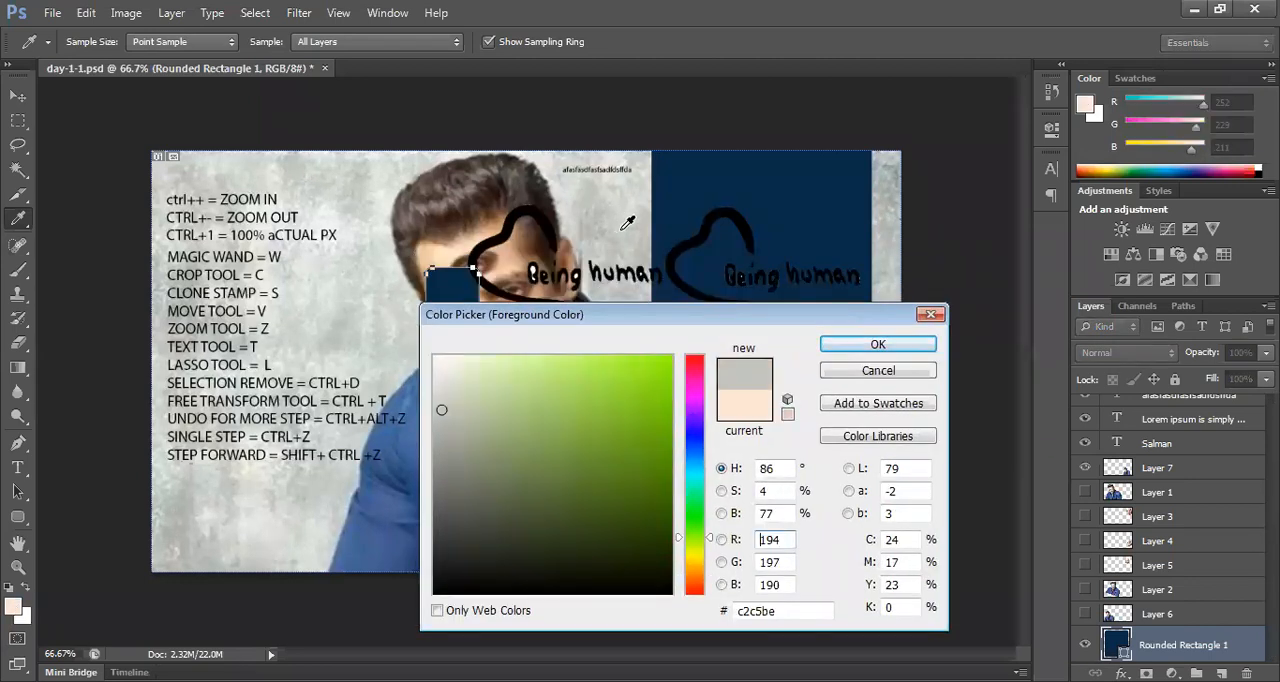
left_click(815, 212)
left_click(737, 213)
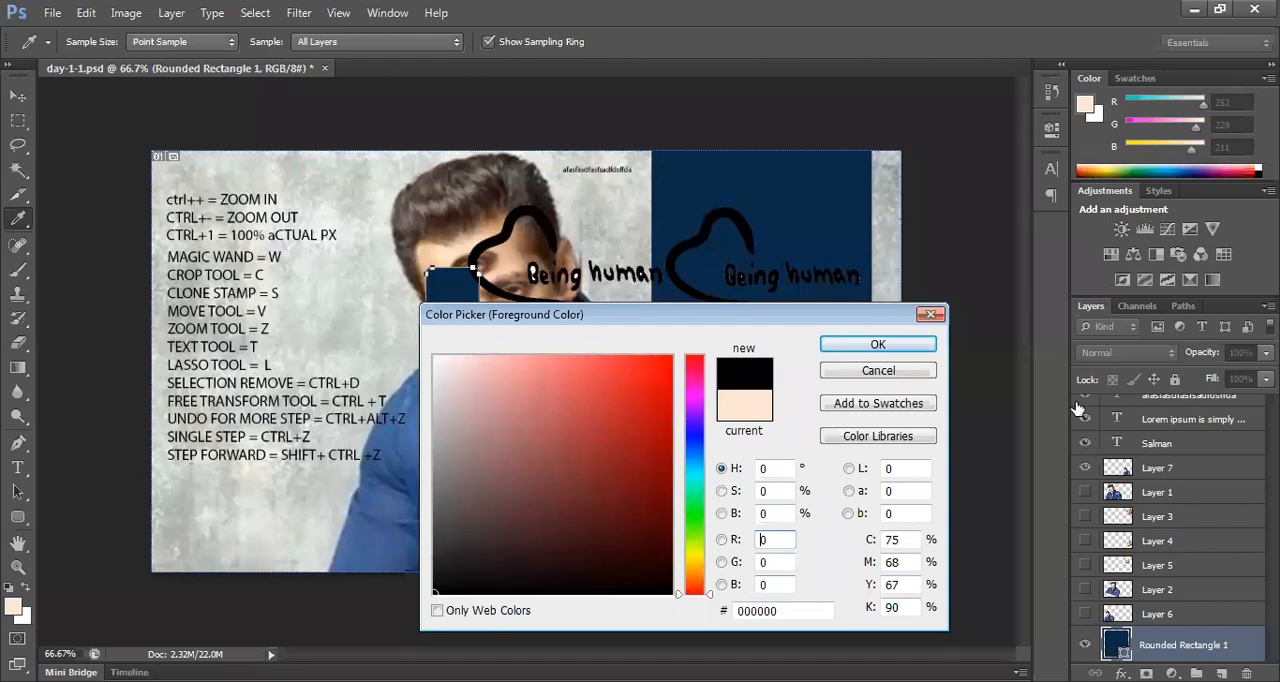
double_click(782, 611)
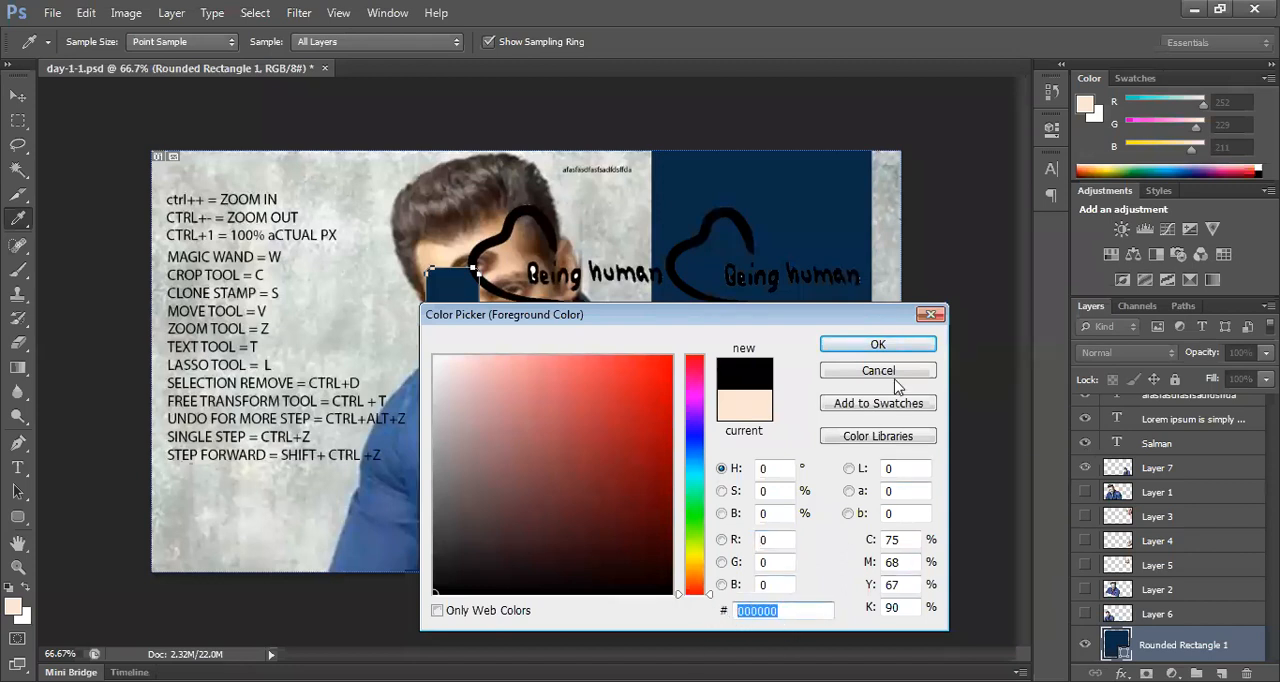
left_click(878, 370)
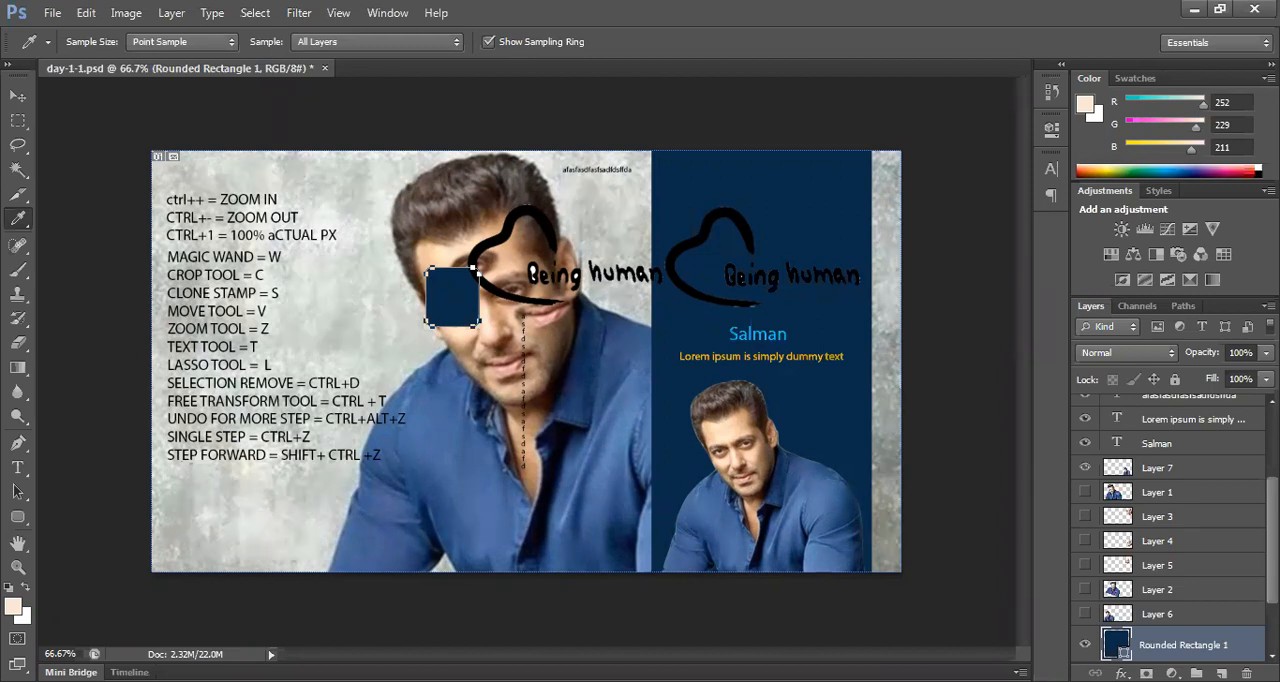
Step: Sample a dark shadow on the large portrait's shirt as the foreground colour
left_click(571, 435)
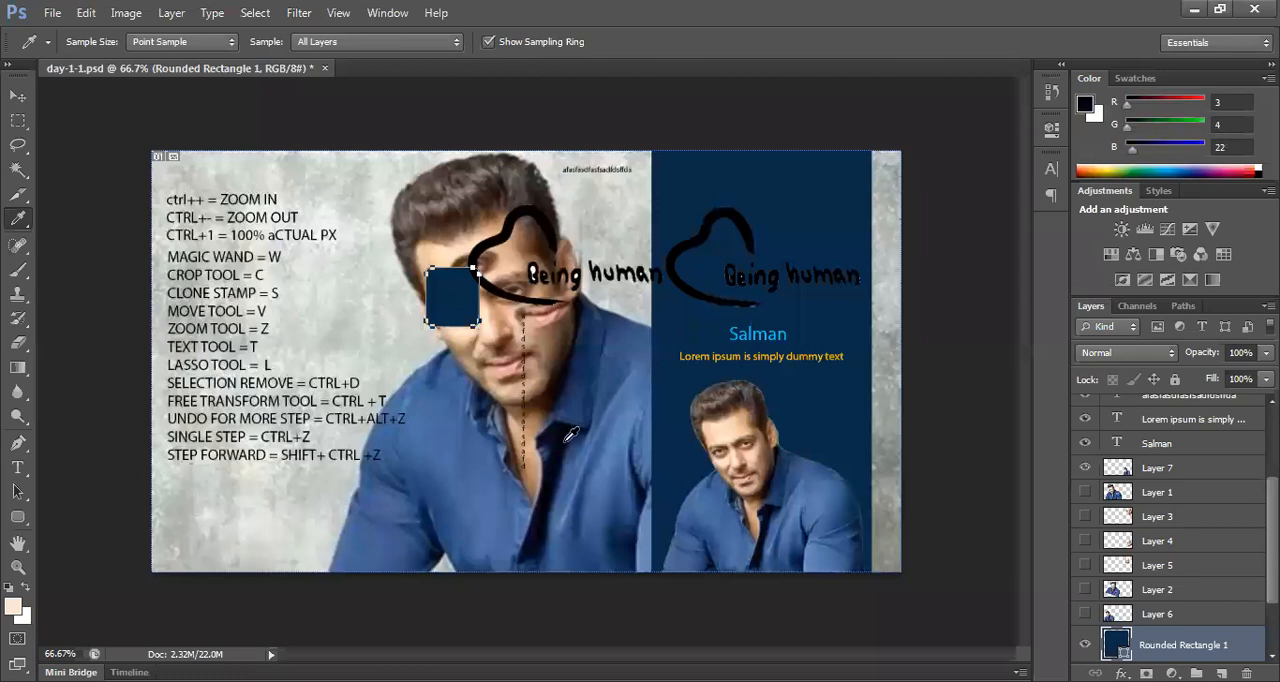
Step: Paste the copied bird illustration into the document as the topmost layer
left_click(18, 96)
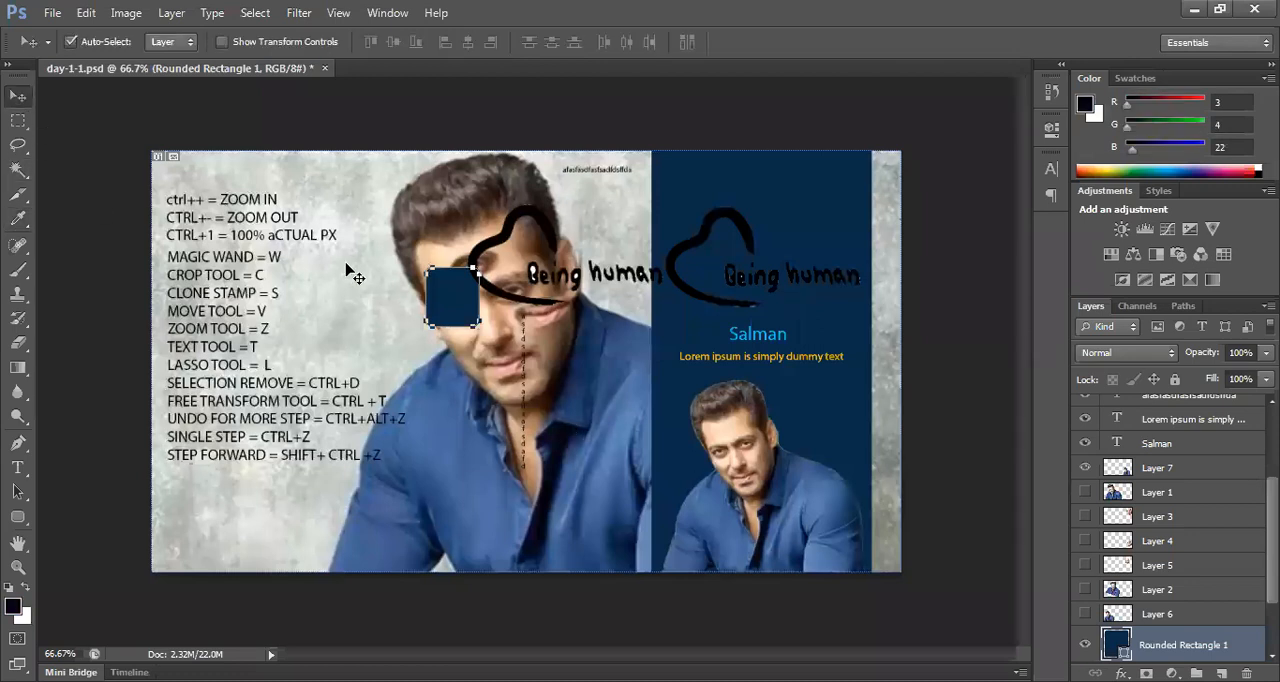
key("ctrl+v")
key("ctrl+shift+bracketright")
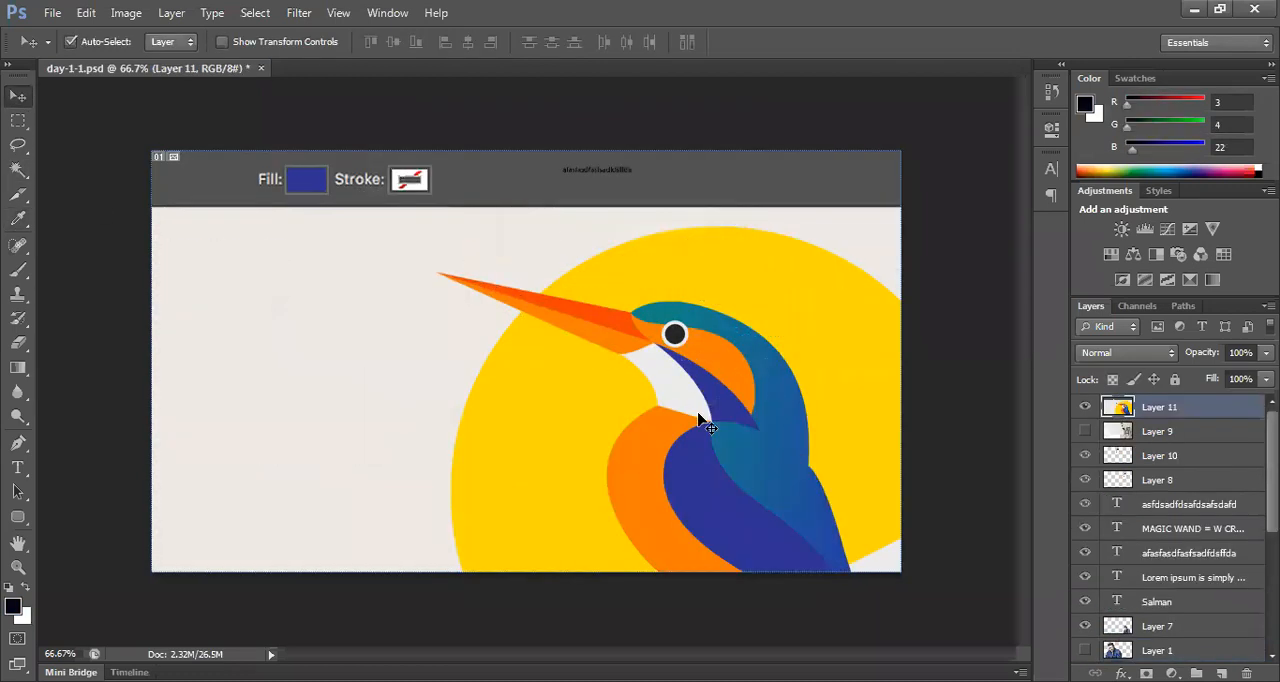
Step: Reposition the bird illustration so its whole head and beak fit on the canvas, briefly hiding it to check the artwork underneath
left_click_drag(676, 420, 510, 286)
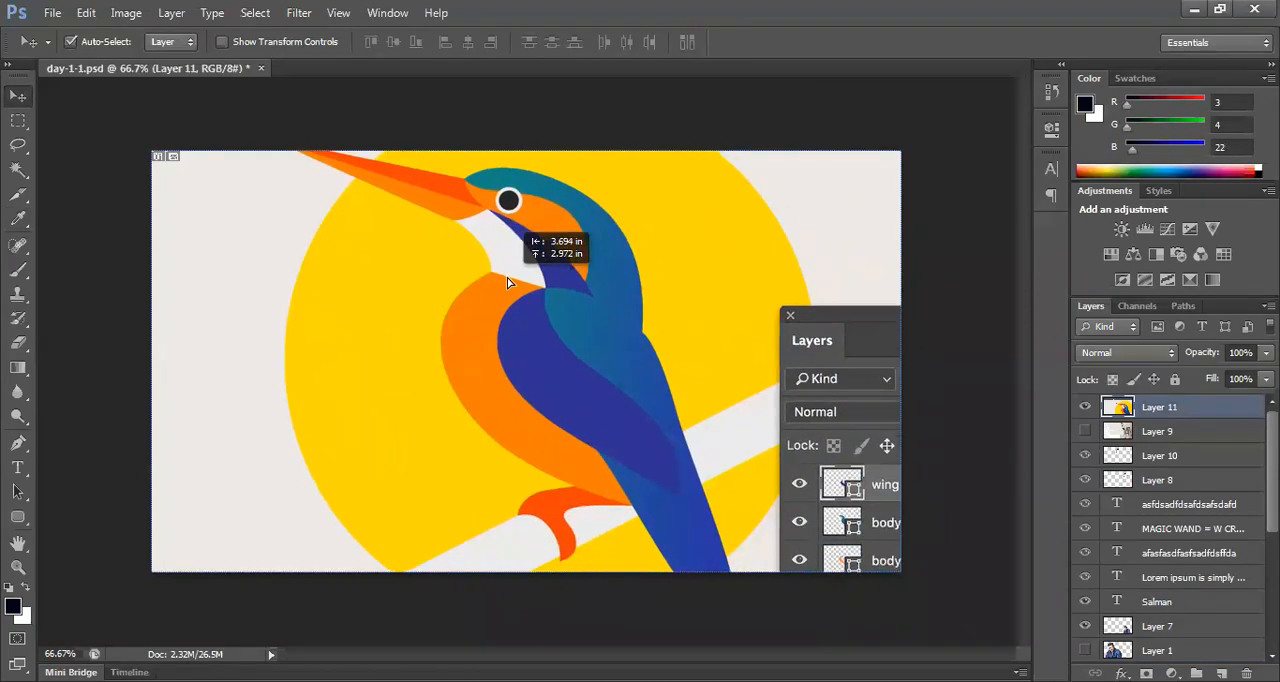
scroll(557, 337, "down", 1)
scroll(557, 337, "down", 1)
left_click_drag(550, 370, 535, 390)
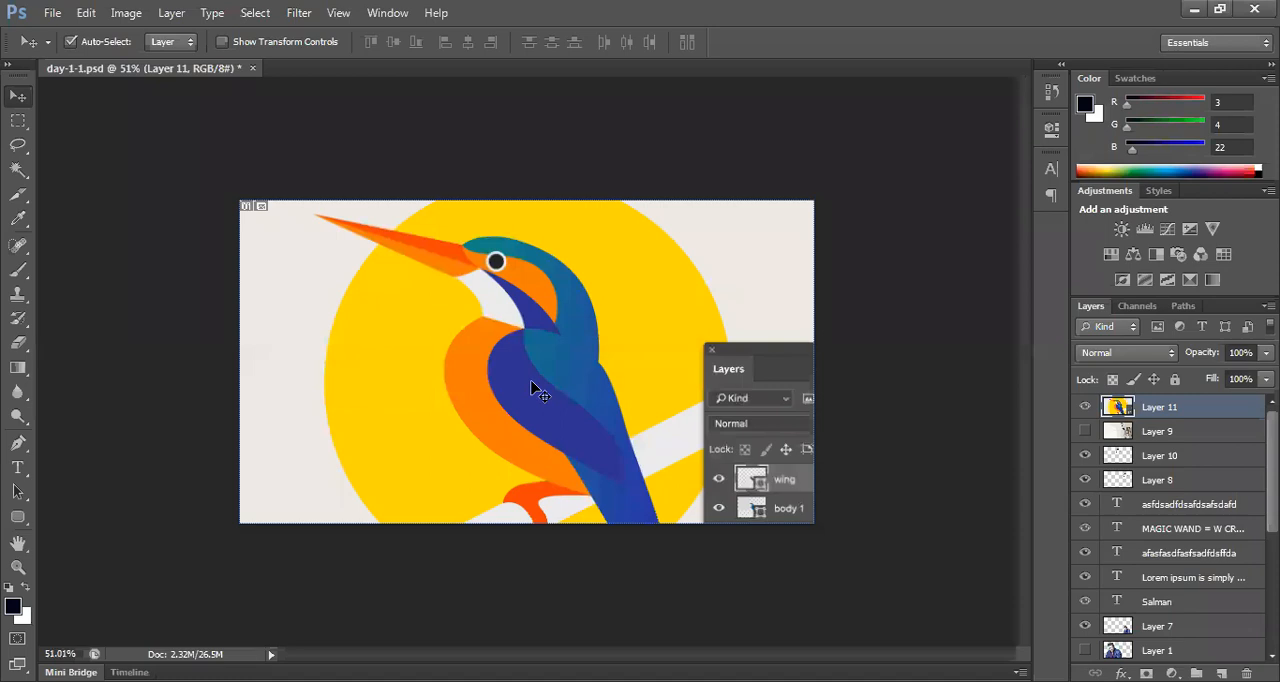
left_click_drag(540, 374, 600, 476)
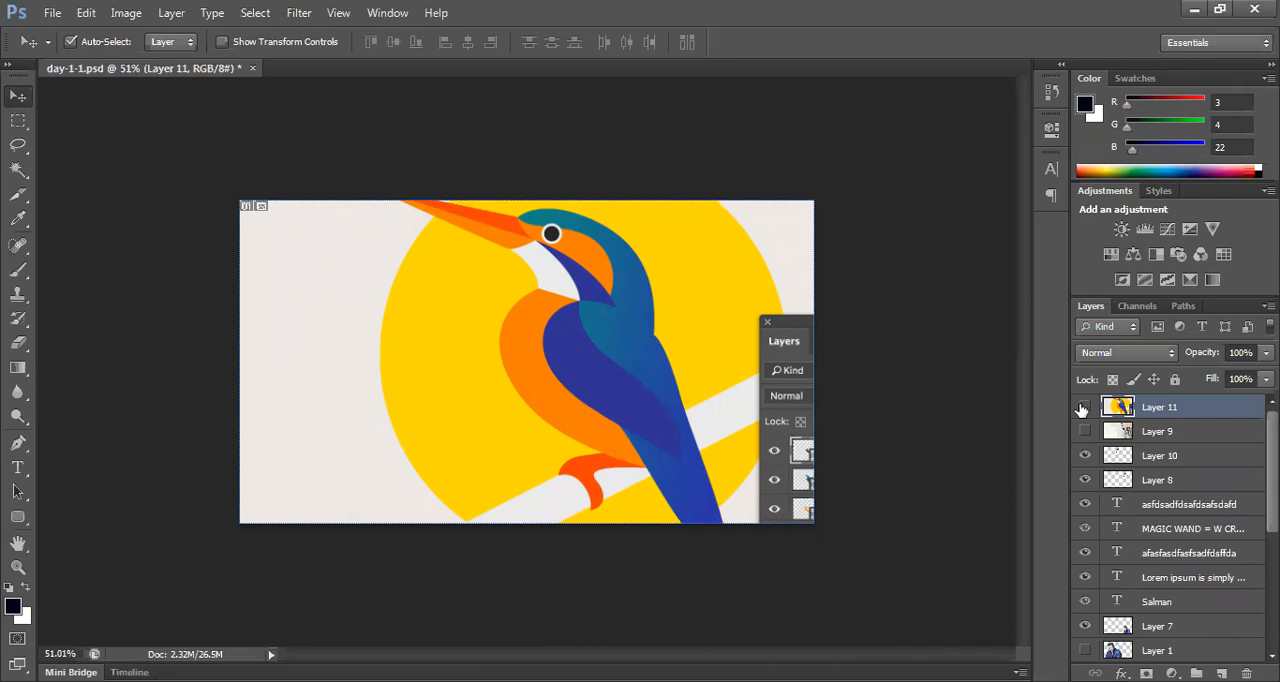
left_click(1083, 407)
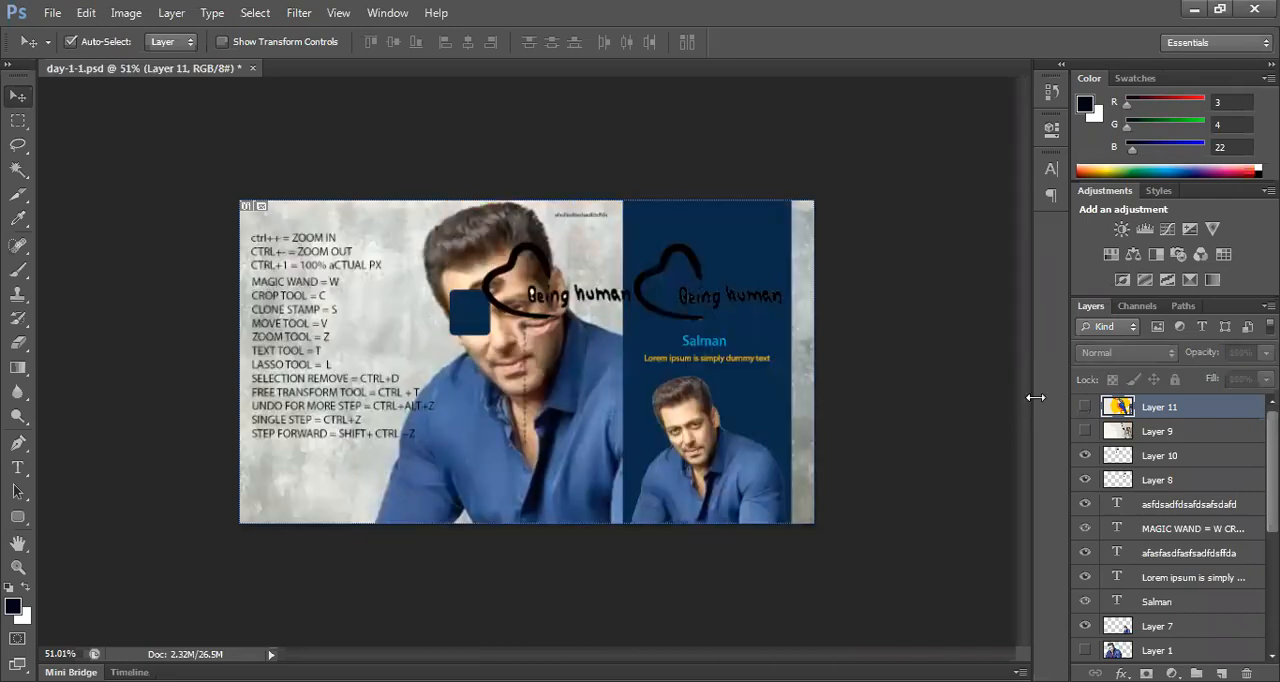
left_click(1084, 407)
left_click_drag(575, 385, 509, 396)
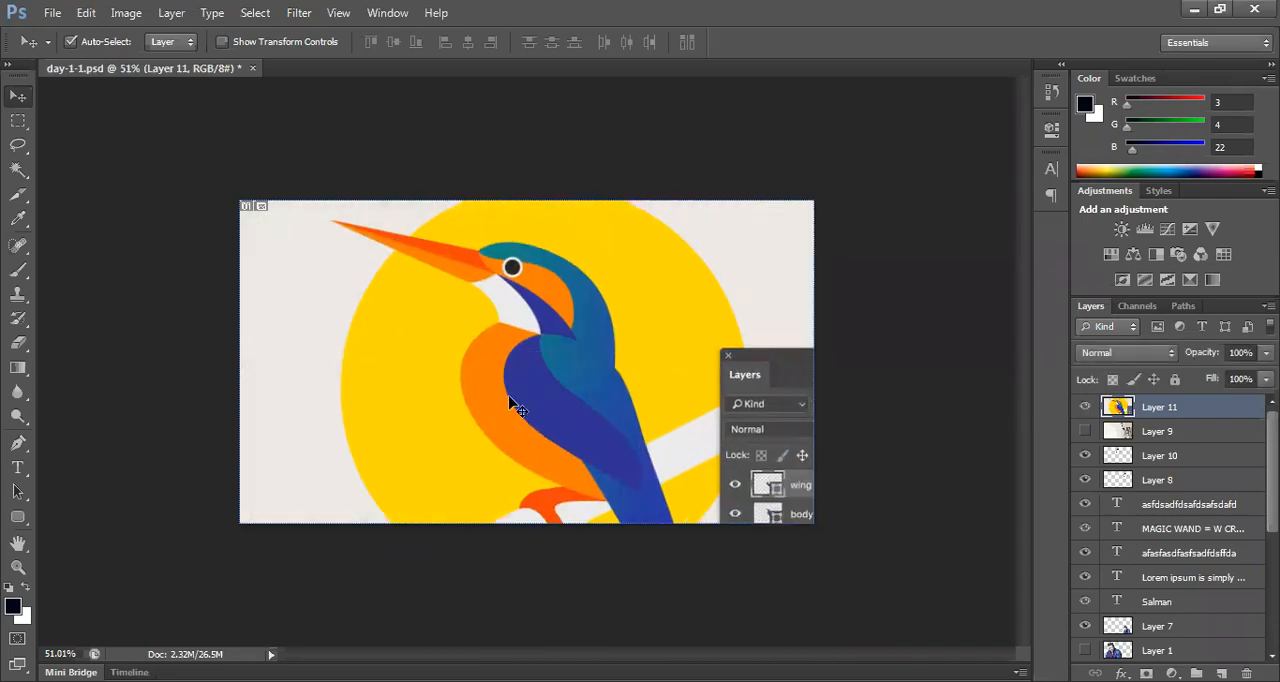
Step: Scale the bird illustration down proportionally to about 52.4% with Free Transform
key("ctrl+t")
left_click_drag(970, 122, 870, 245)
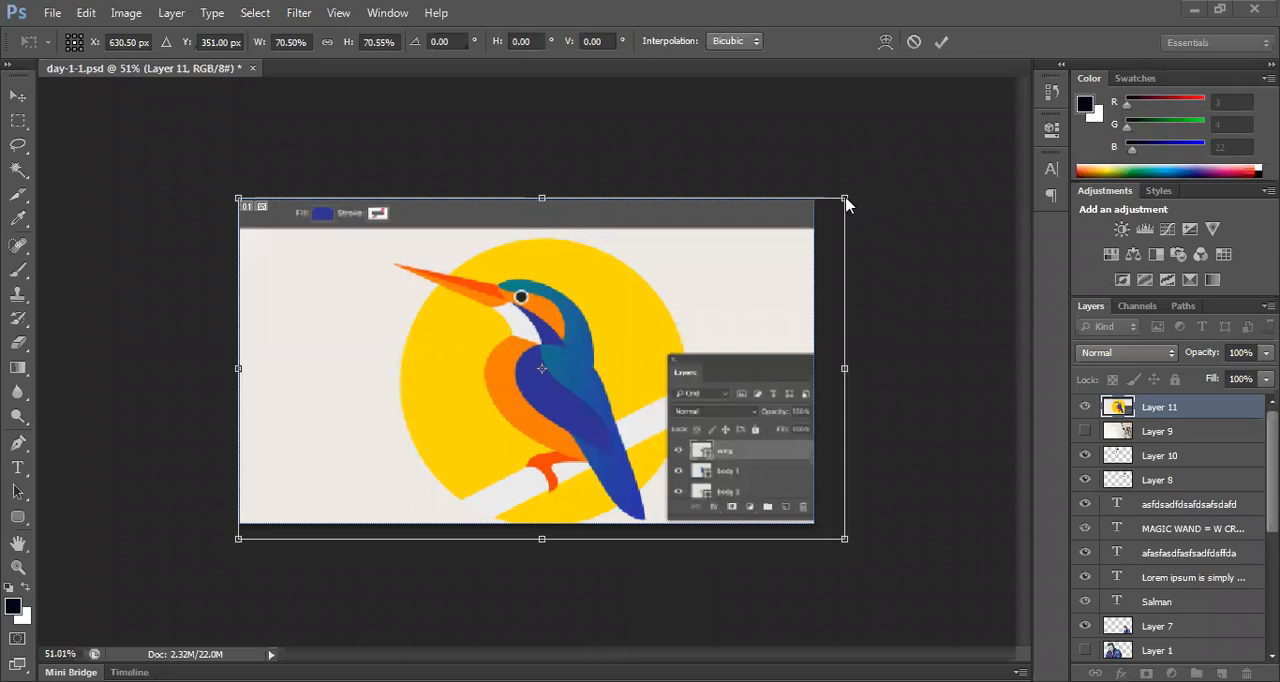
left_click_drag(845, 198, 745, 253)
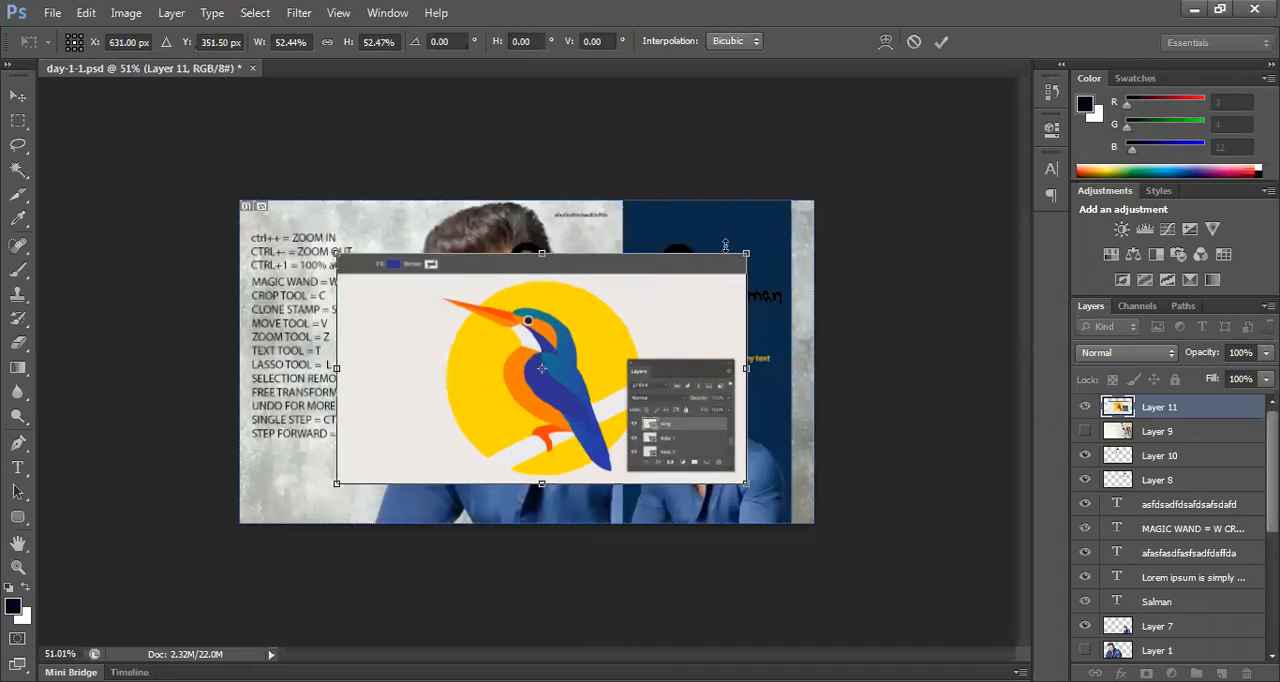
key("Return")
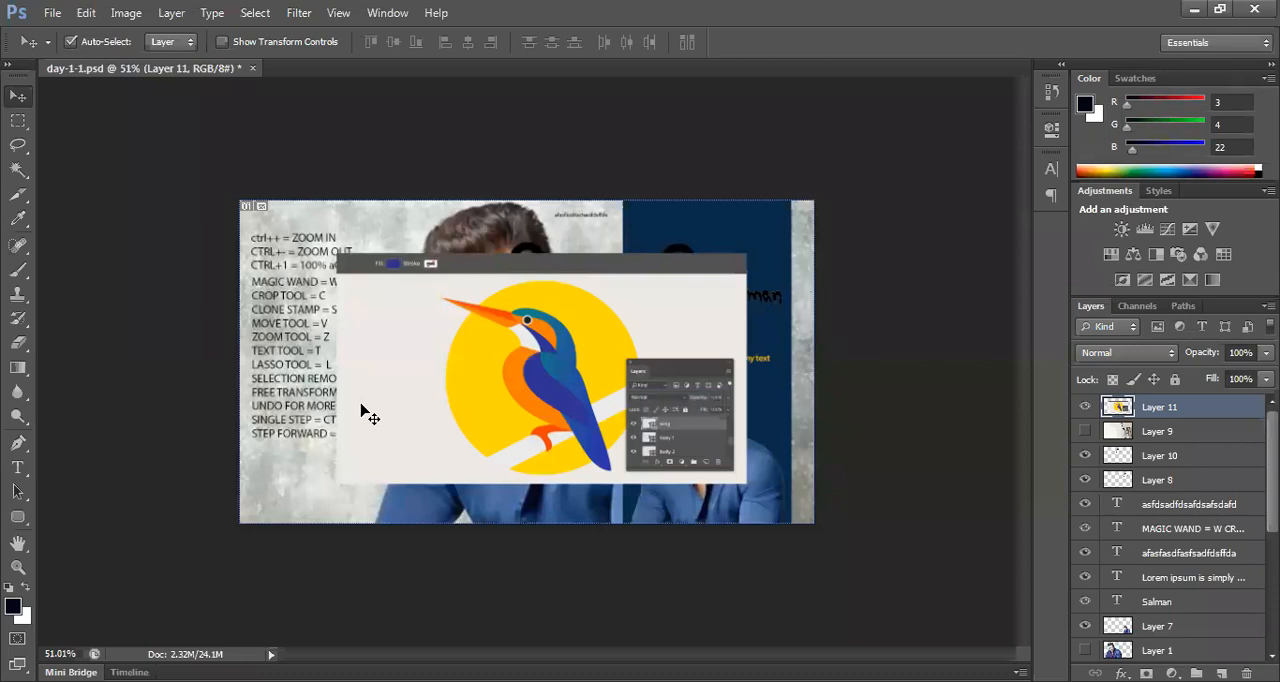
Step: Inspect the artwork at 100% zoom and shift the bird illustration slightly to the right over the portrait
key("ctrl+1")
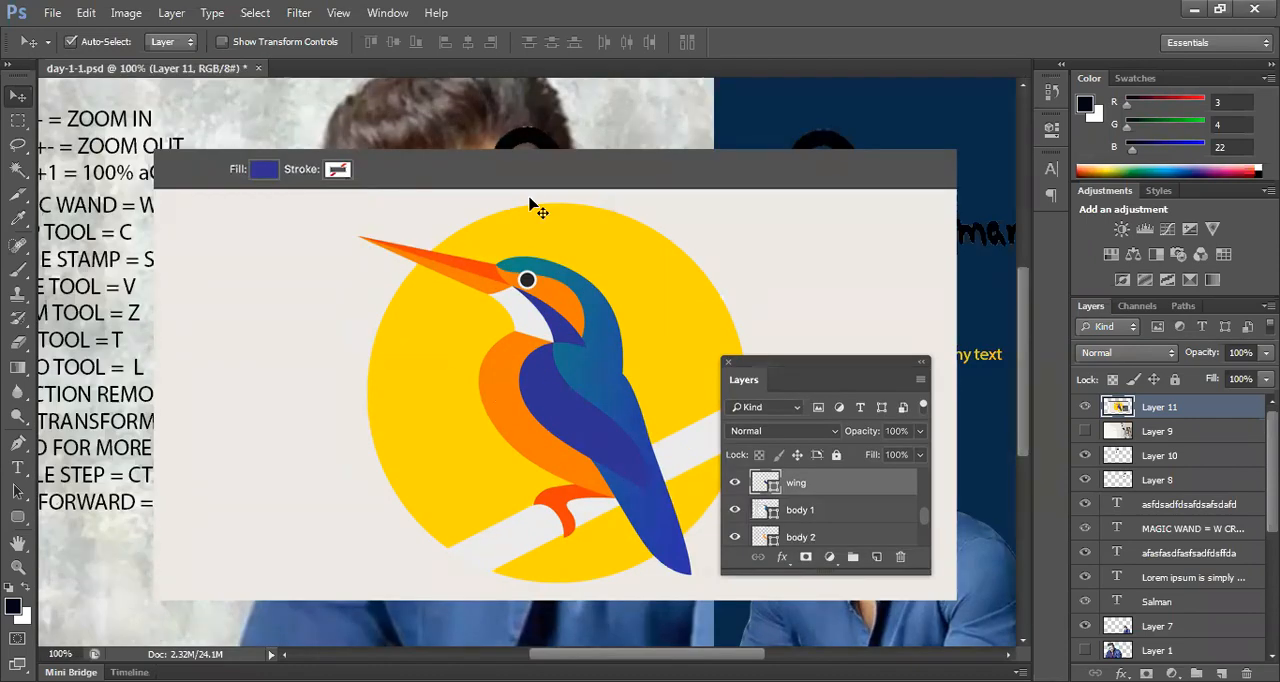
key("space")
left_click_drag(193, 371, 391, 336)
left_click_drag(540, 293, 702, 313)
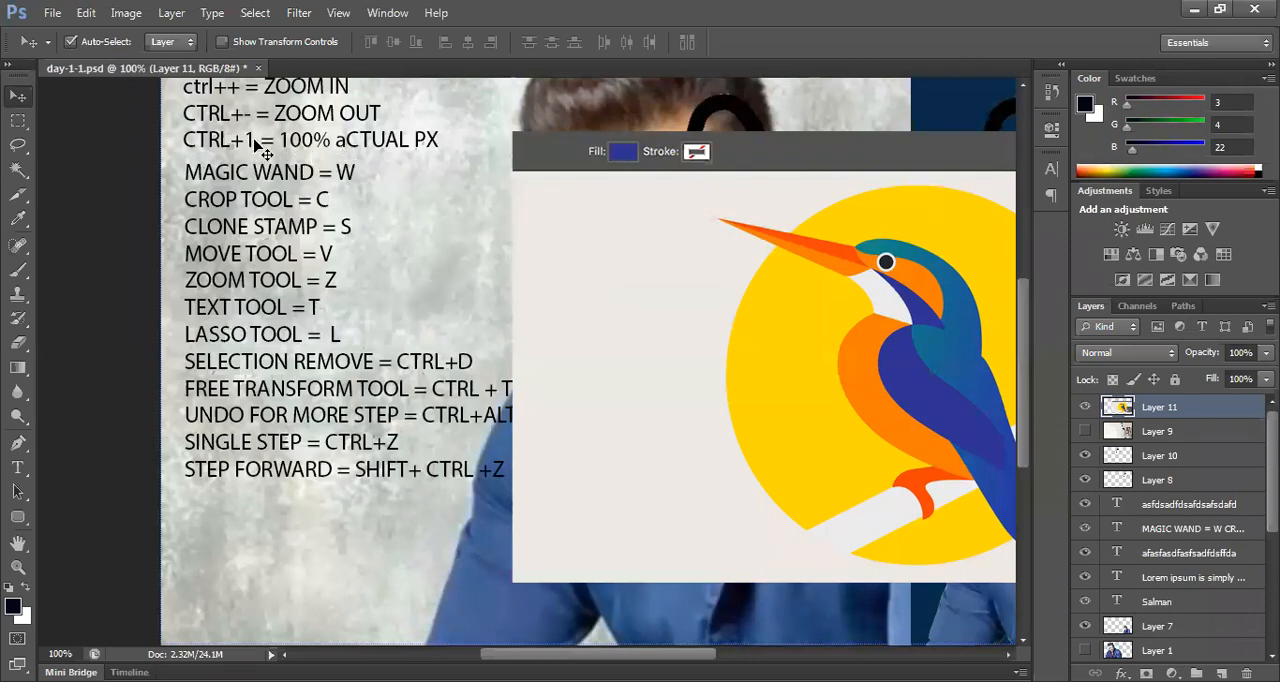
key("space")
left_click_drag(881, 348, 471, 330)
left_click_drag(616, 358, 529, 367)
key("space")
left_click_drag(446, 381, 591, 384)
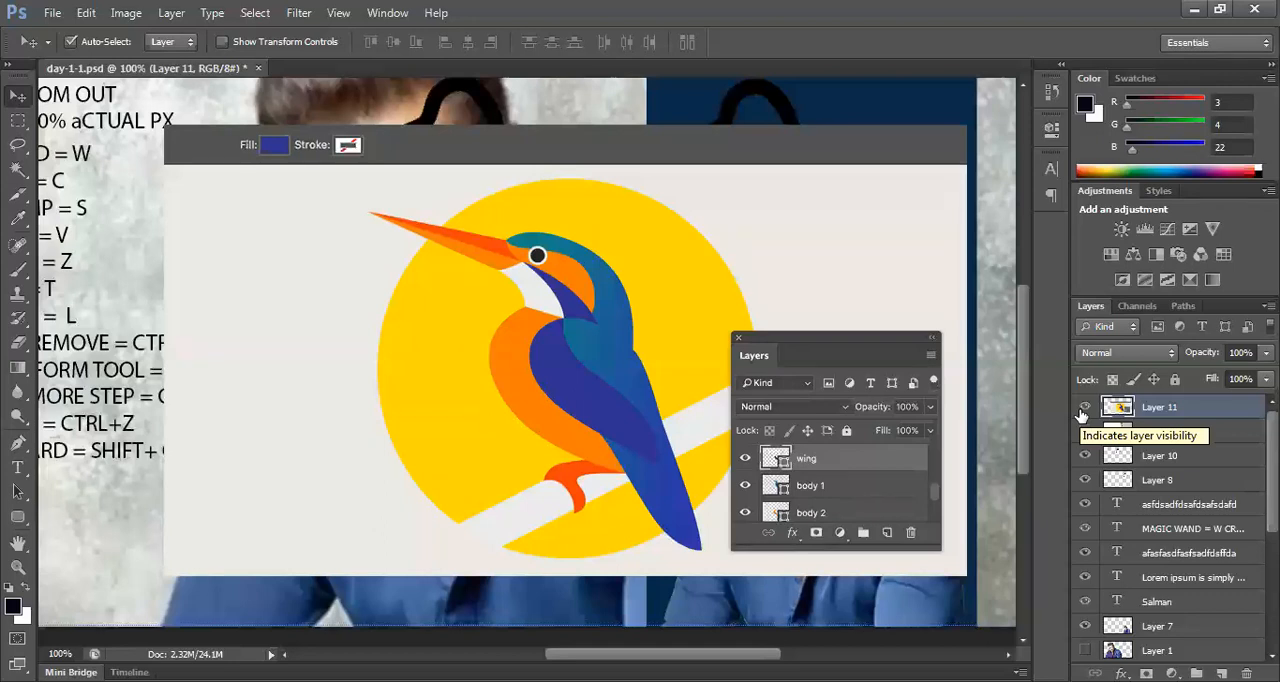
Step: Hide the bird illustration layer and bring the whole canvas back into view
left_click(1083, 410)
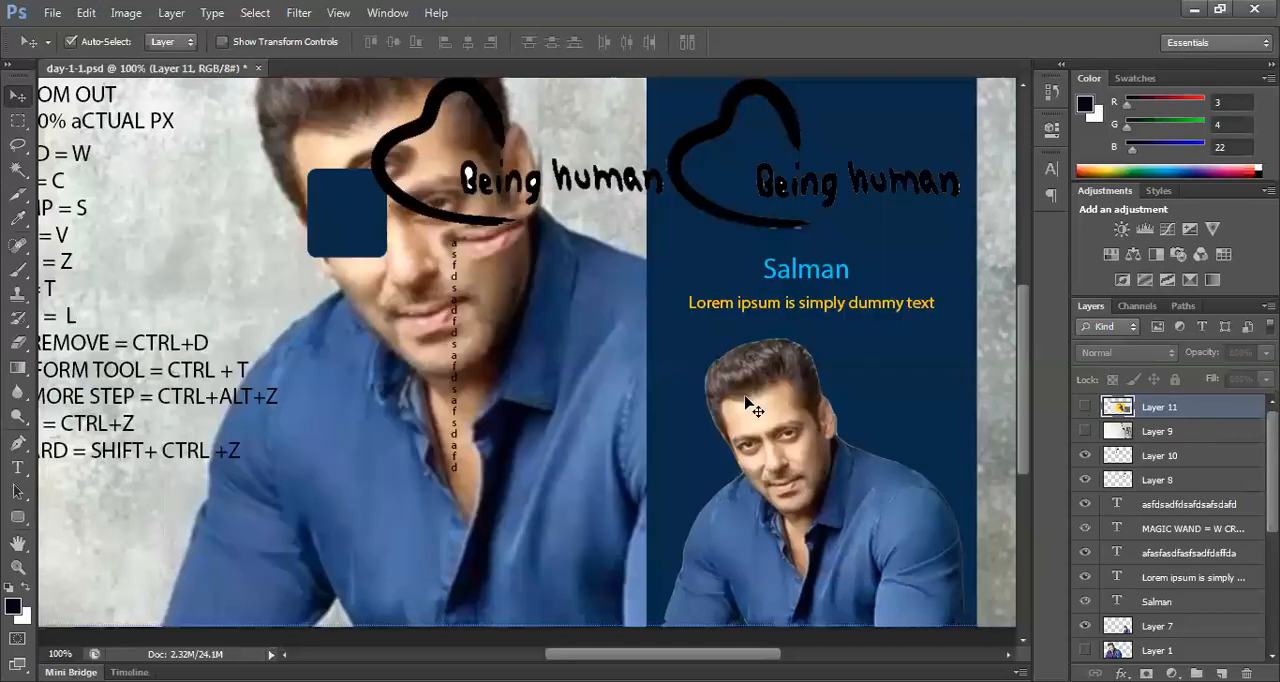
scroll(740, 405, "up", 2)
key("ctrl+0")
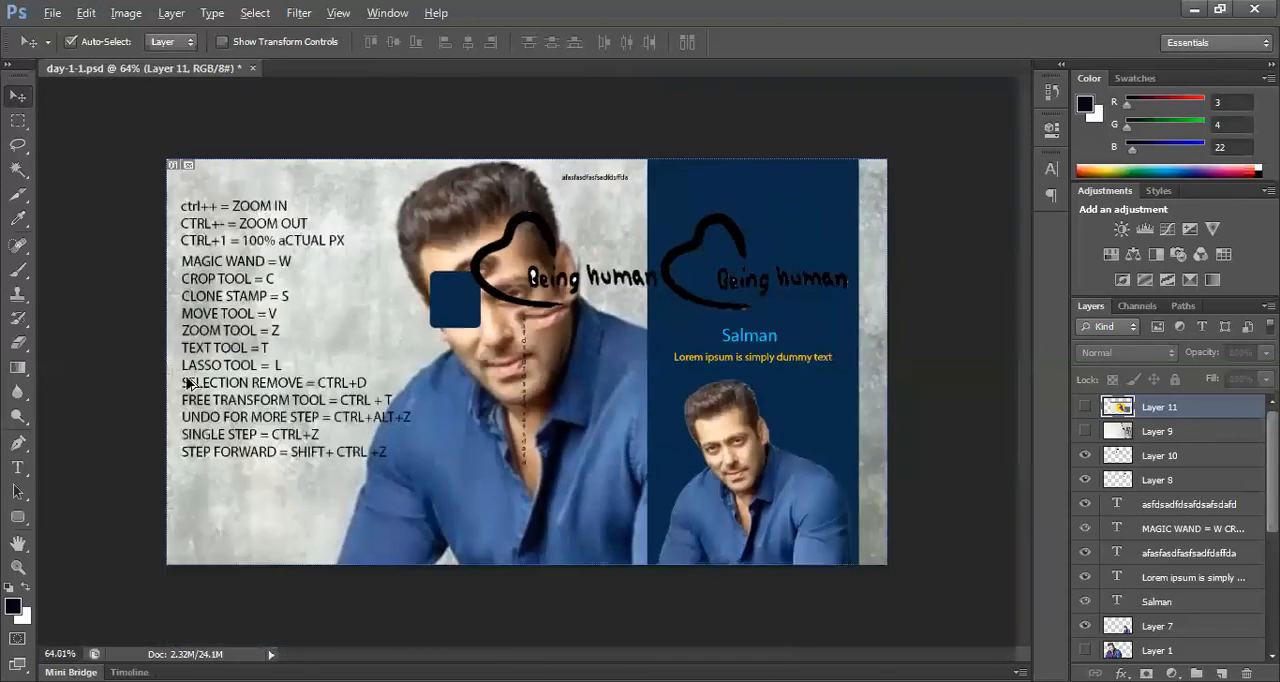
key("Tab")
key("Tab")
Step: Hide the two shortcut text layers, the "Being human" drawing over the face and the small line of text beside the head
left_click(288, 248)
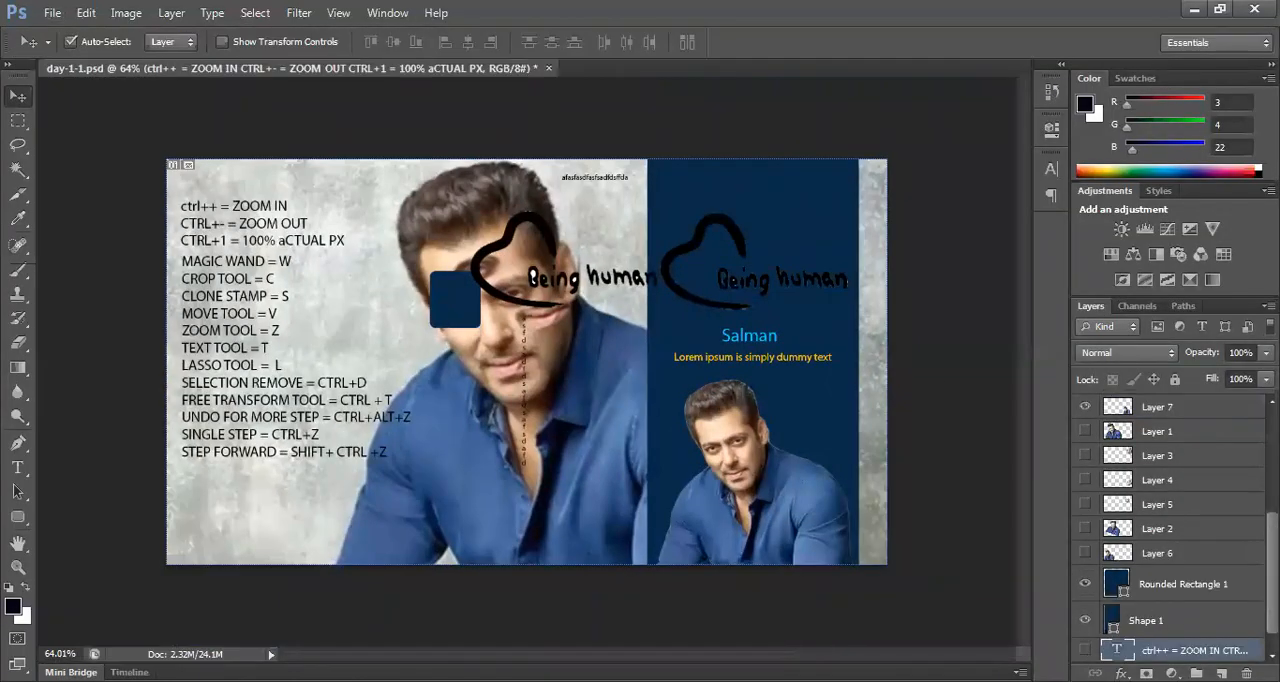
left_click(252, 299)
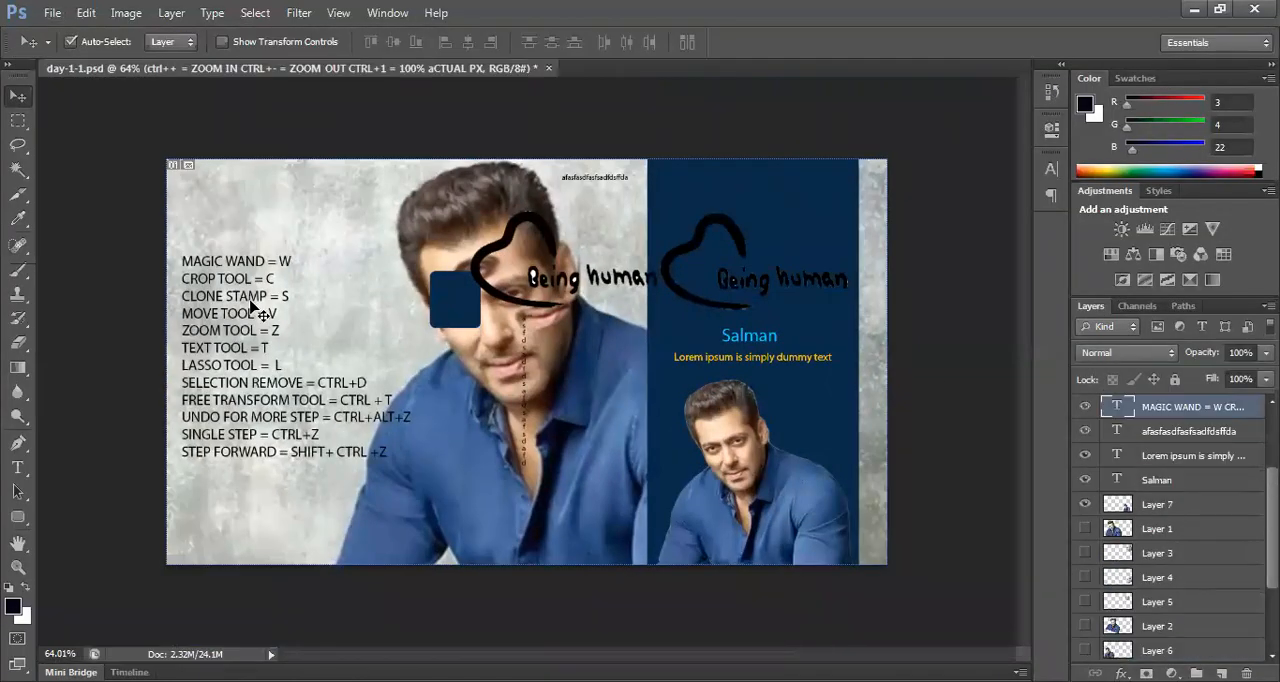
left_click(1086, 410)
left_click_drag(505, 297, 517, 289)
left_click(1085, 407)
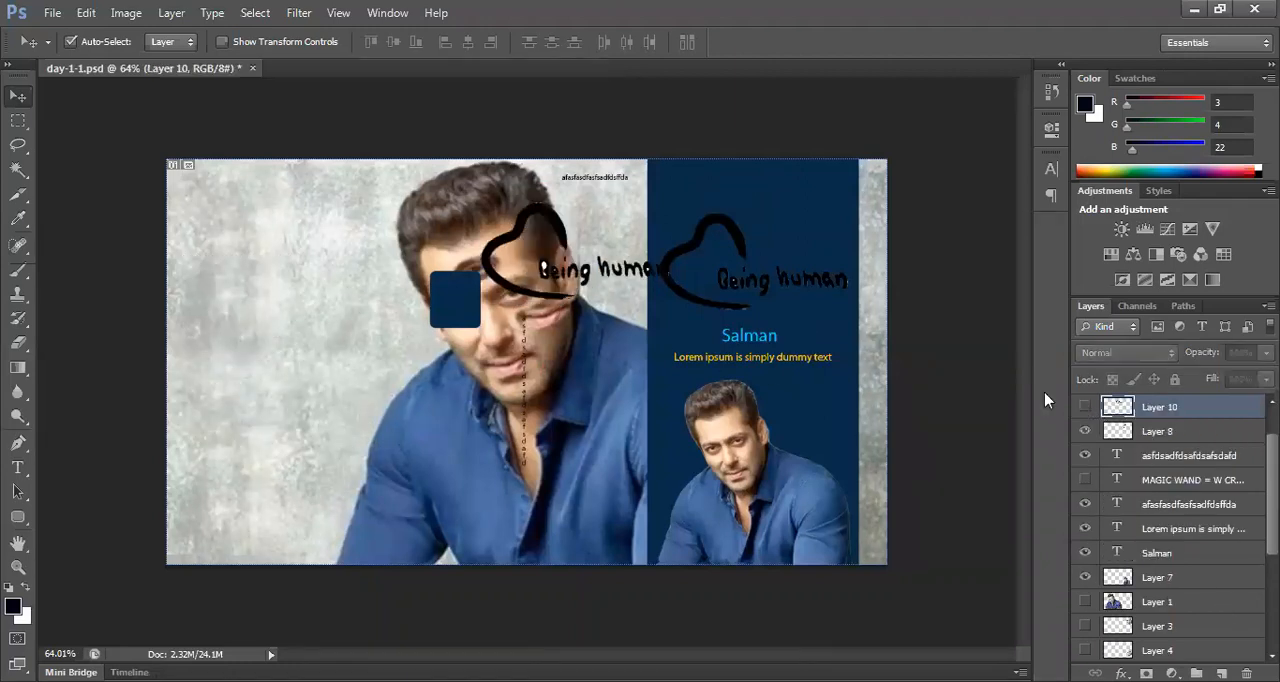
left_click_drag(588, 182, 591, 194)
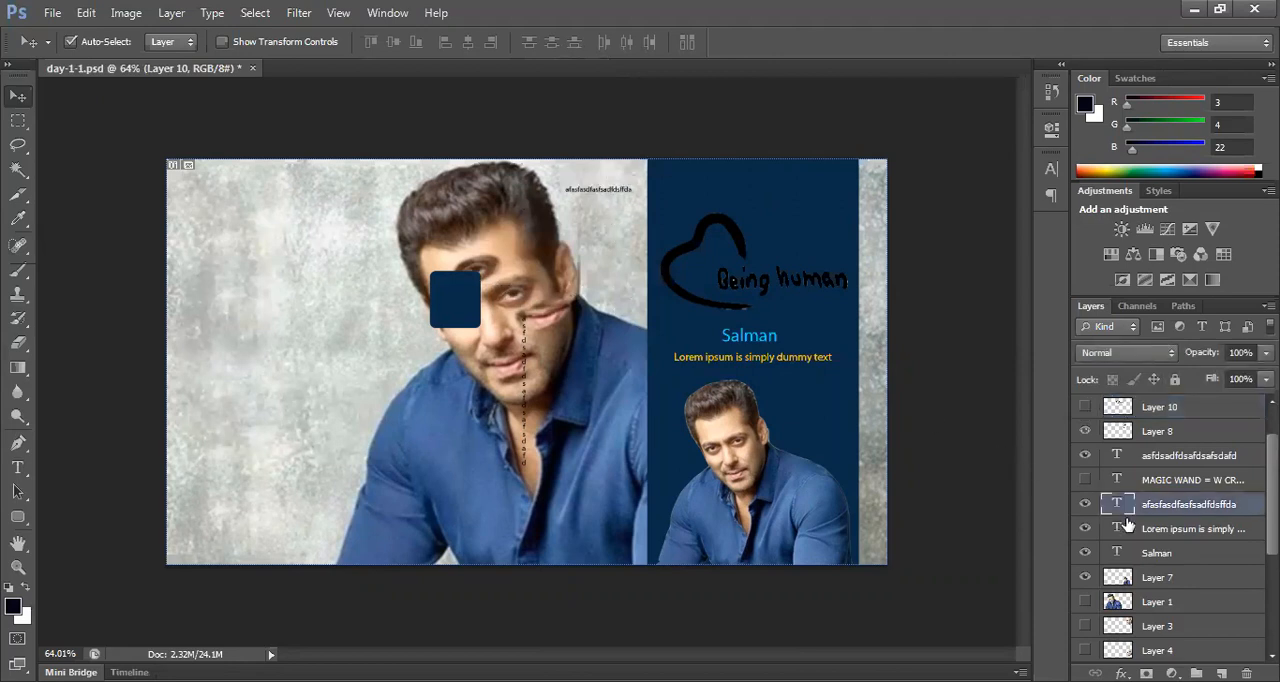
Step: Hide the dark blue rounded rectangle and the vertical line of text over the portrait's face
left_click_drag(477, 318, 502, 317)
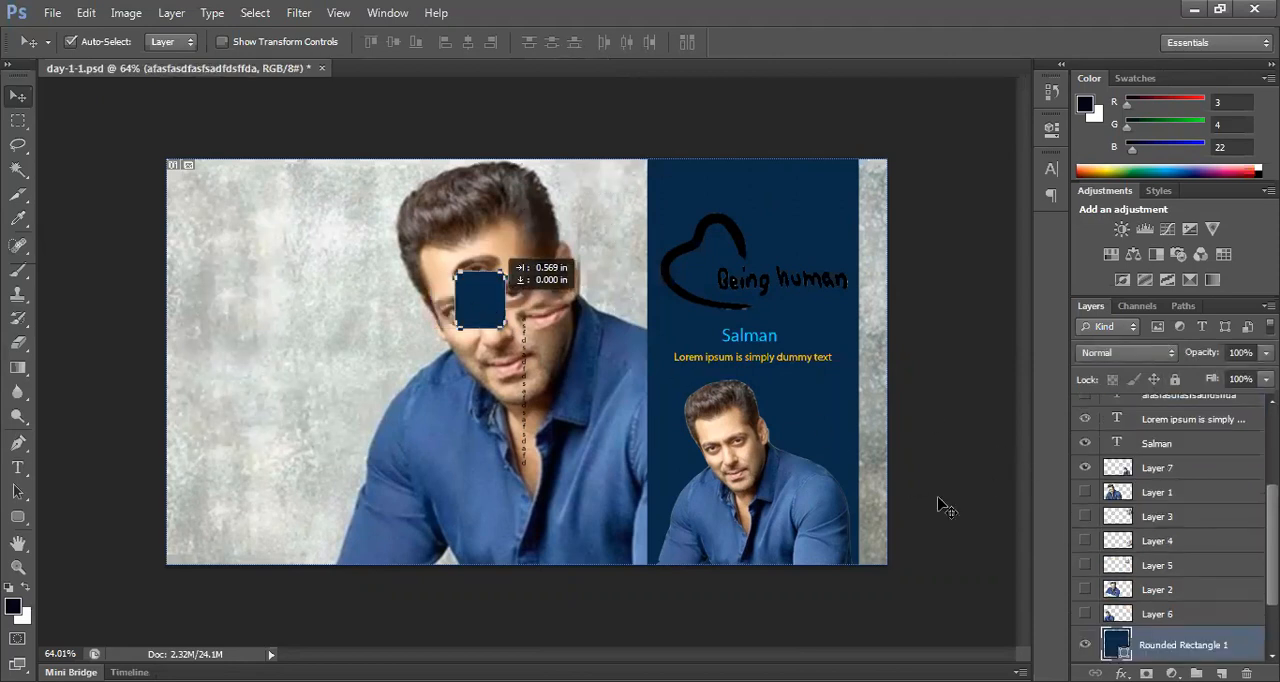
left_click(1085, 645)
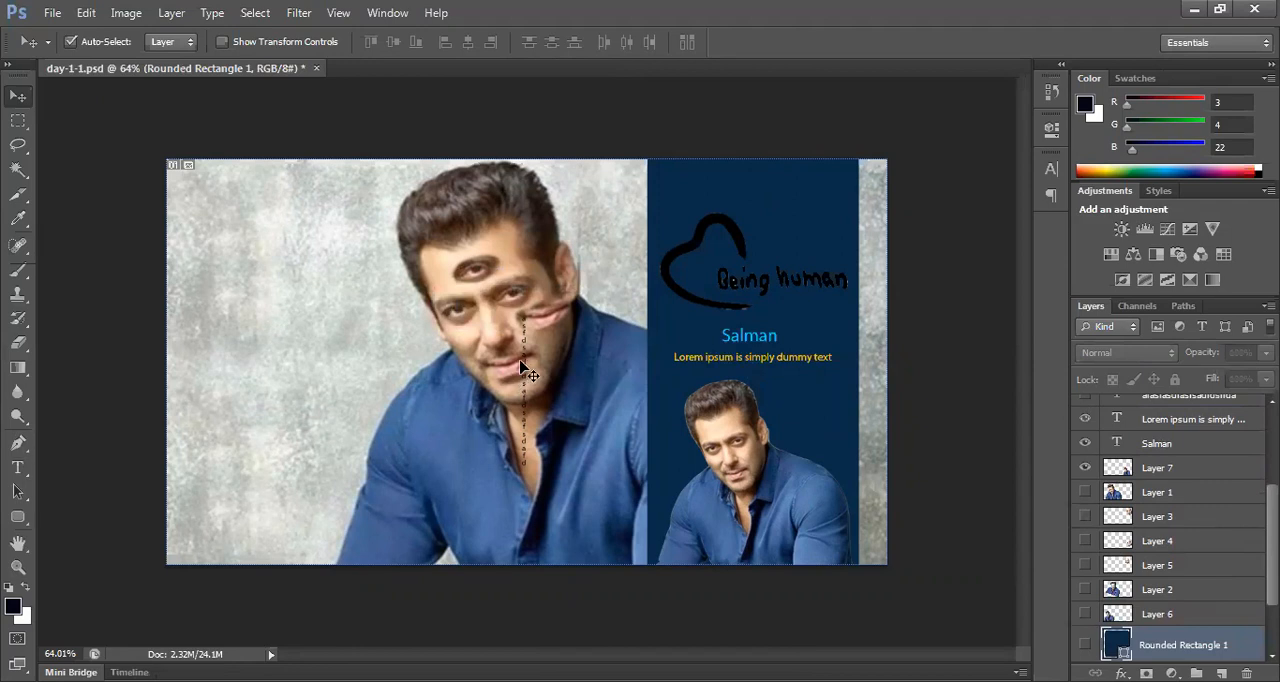
left_click_drag(524, 356, 552, 363)
left_click(526, 364)
left_click(530, 383)
left_click(1085, 406)
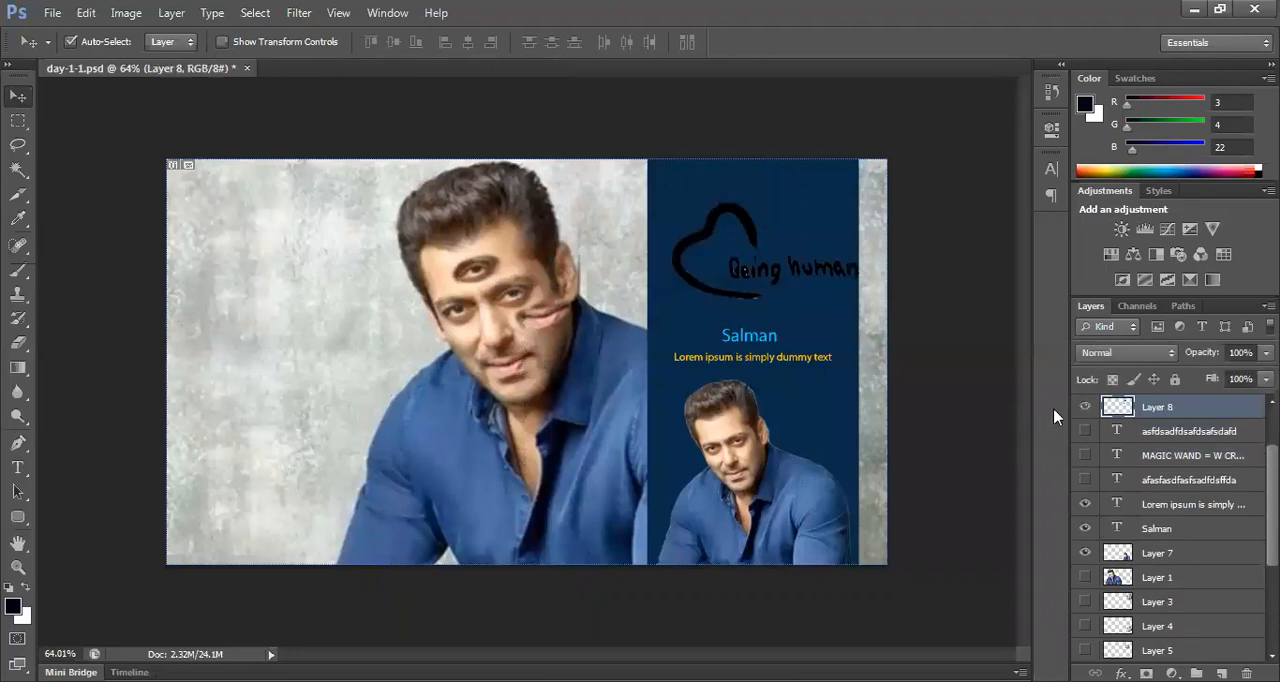
Step: Hide the "Being human" drawing and the tall dark blue panel behind the small portrait
left_click(1085, 406)
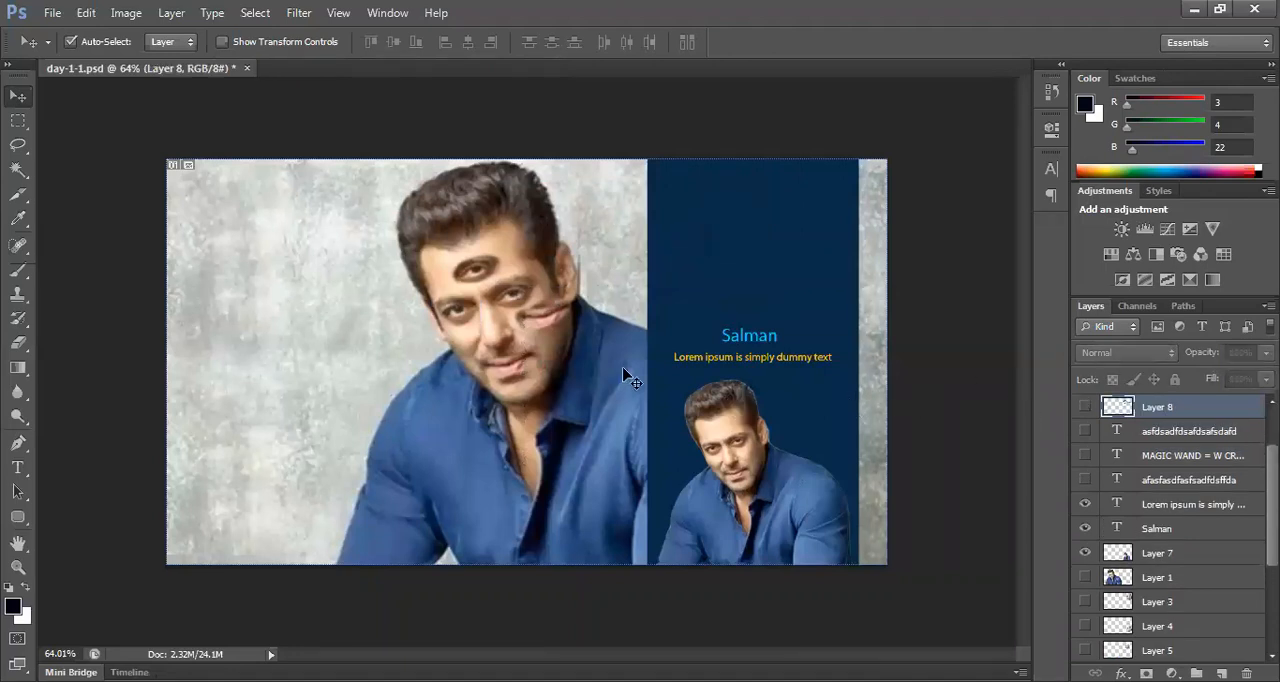
left_click(784, 296)
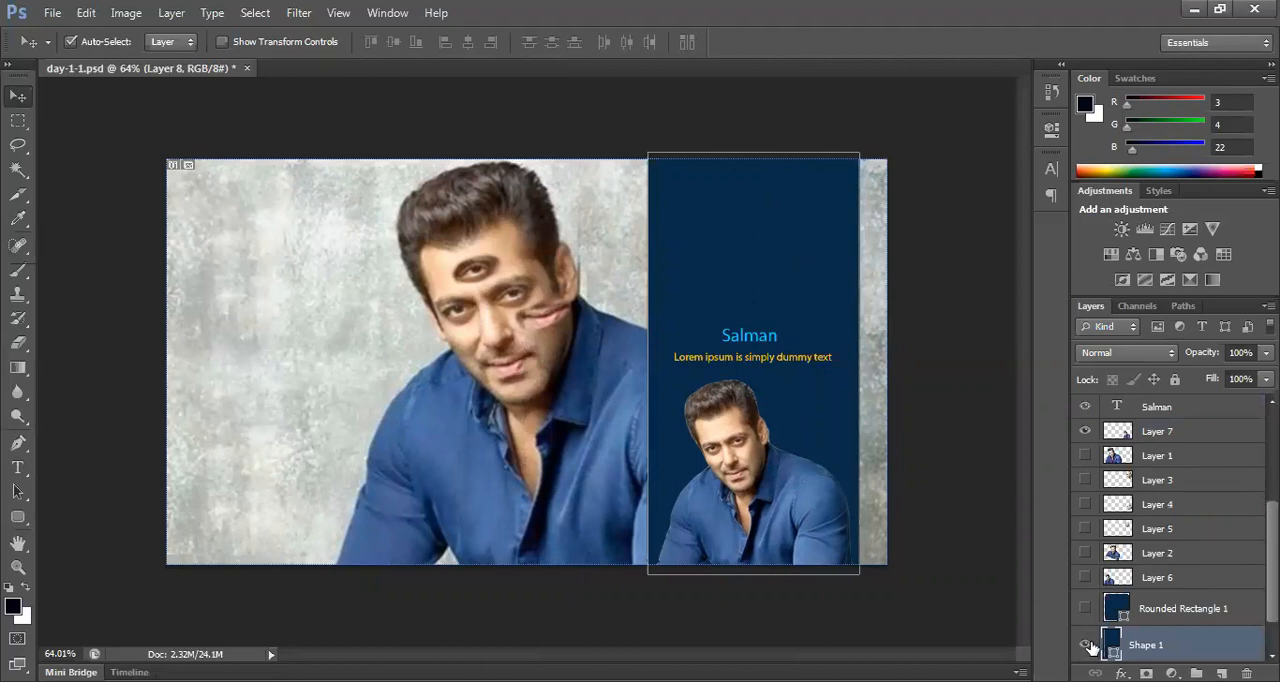
left_click(1087, 645)
Step: Hide the blue name heading, the "Lorem ipsum is simply dummy text" line and the small portrait cutout
left_click(778, 337)
left_click_drag(780, 337, 787, 354)
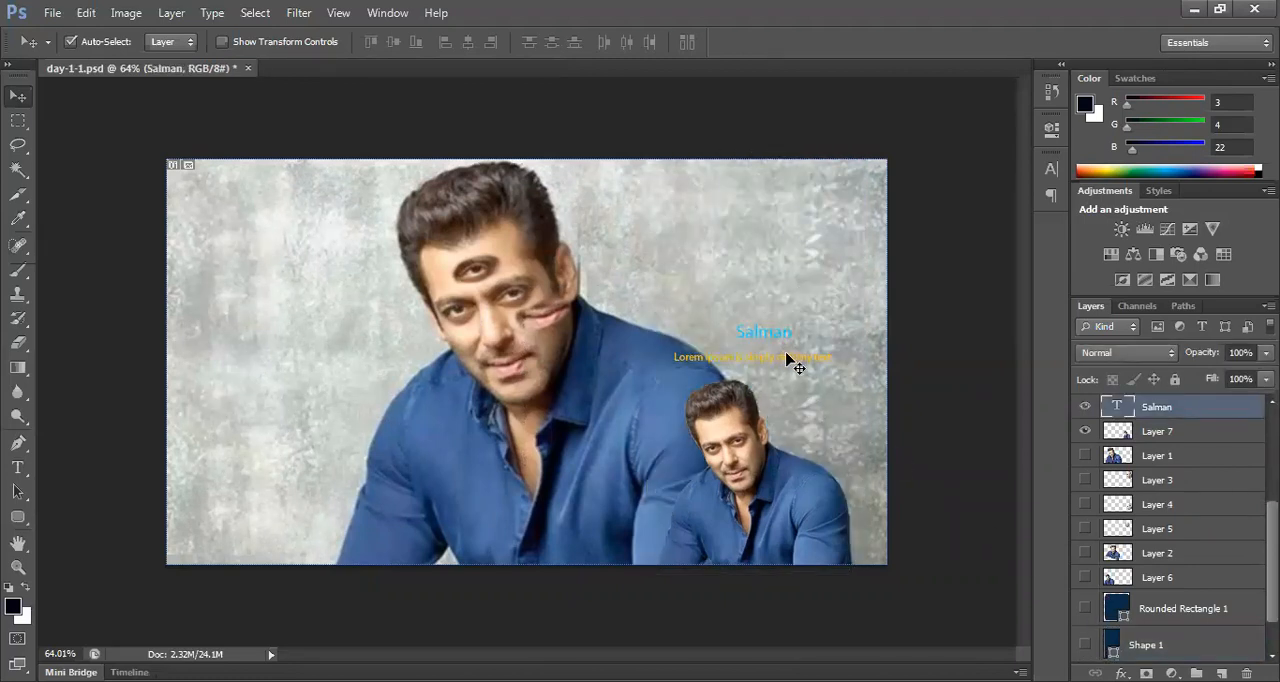
left_click(787, 357)
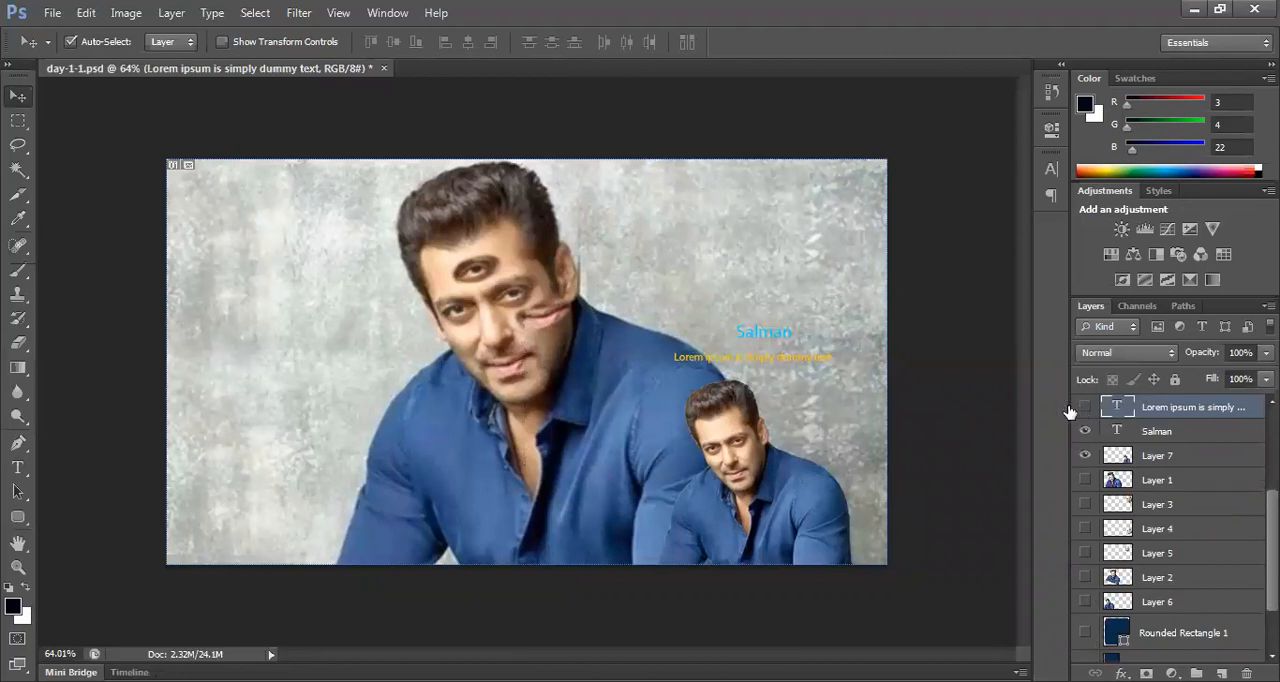
left_click(752, 335)
left_click(1085, 431)
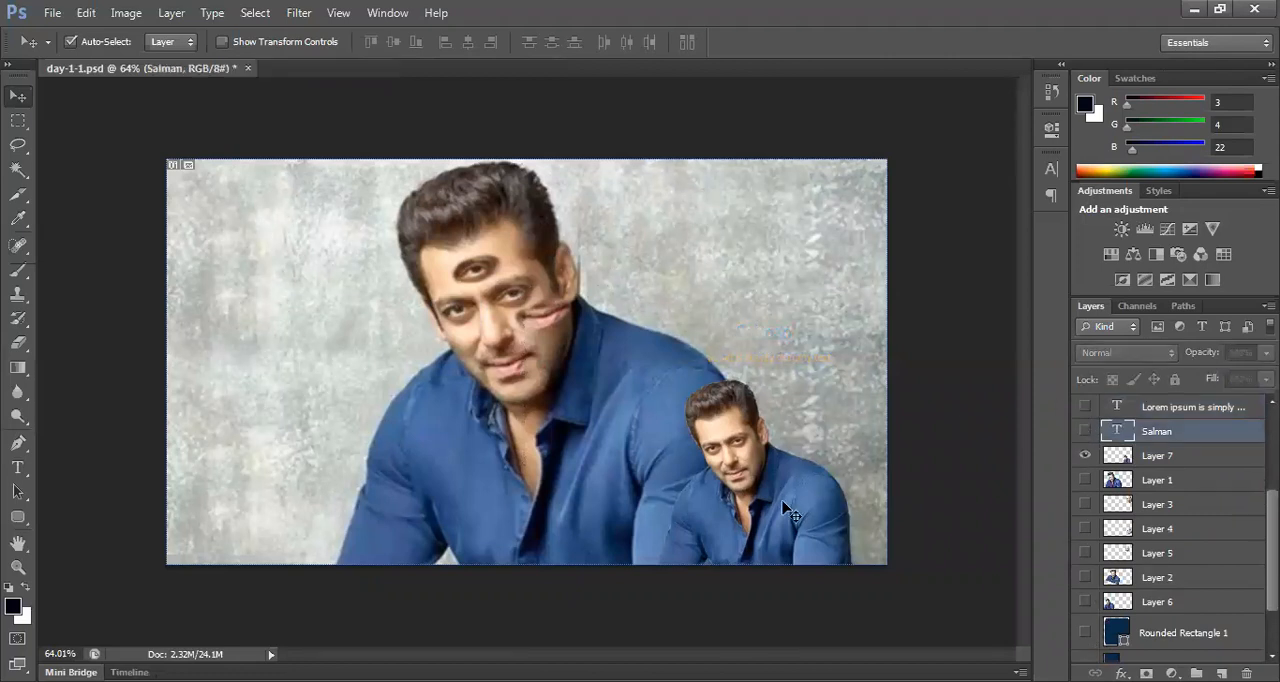
left_click(785, 508)
left_click(1085, 455)
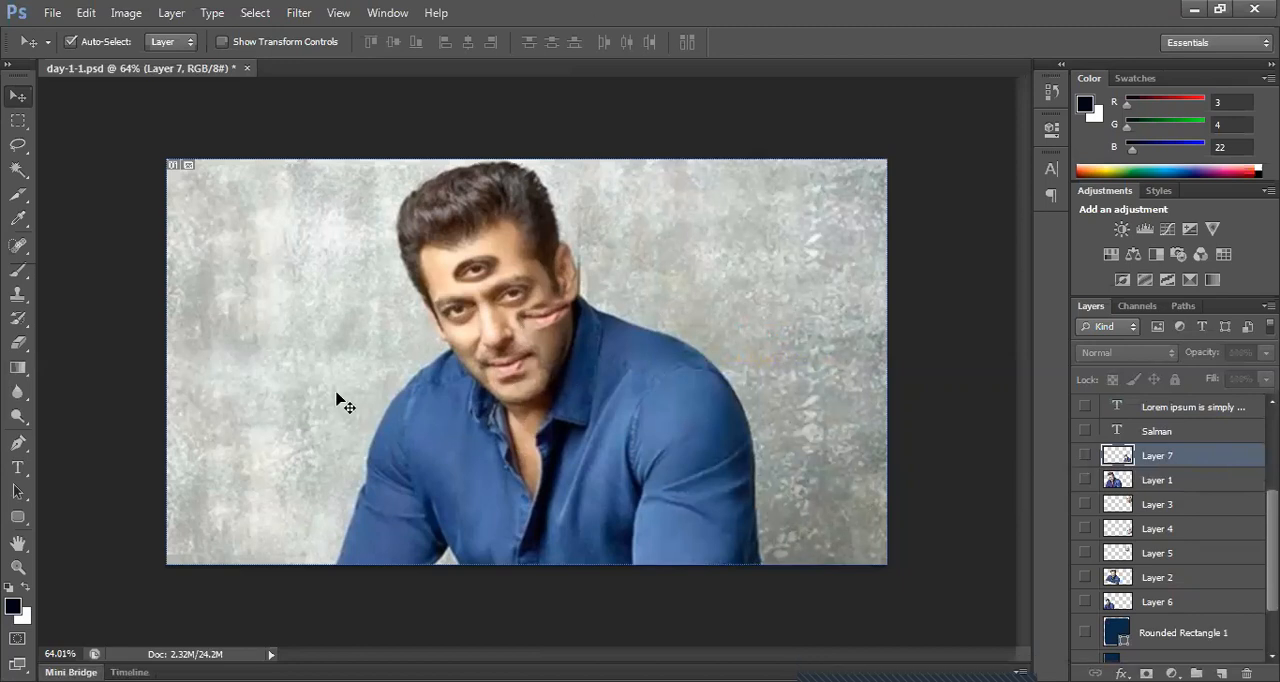
scroll(1145, 485, "up", 3)
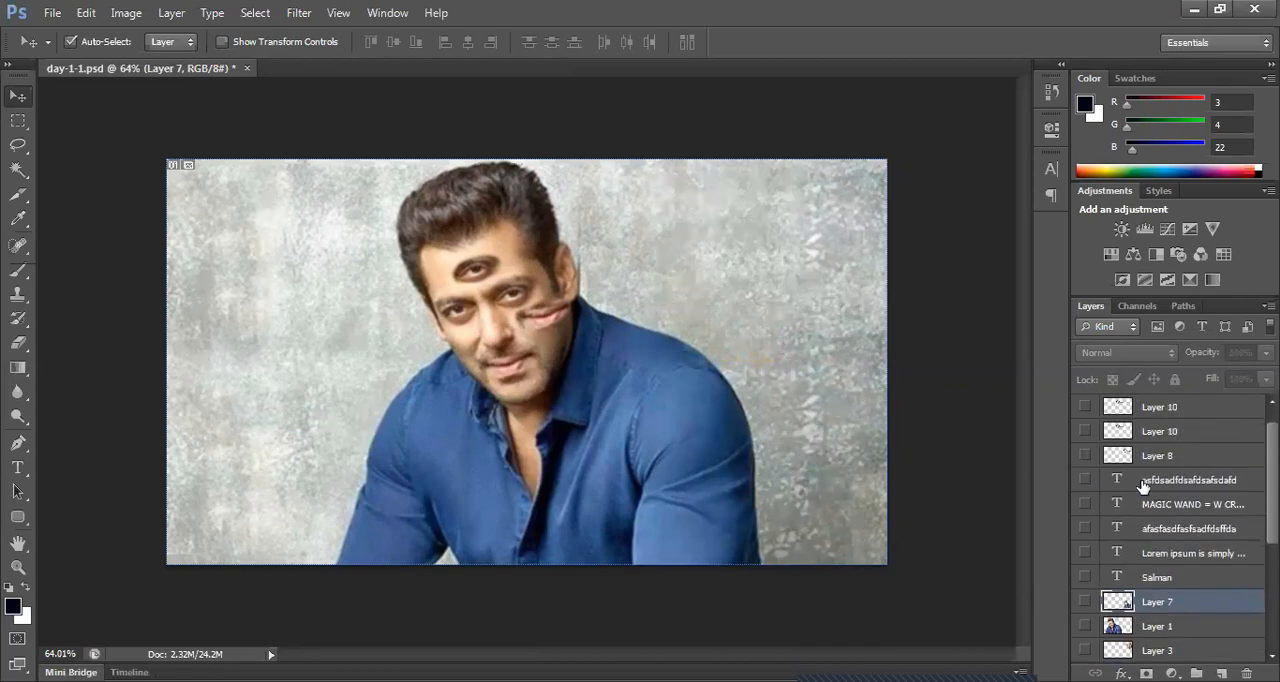
scroll(1145, 485, "up", 1)
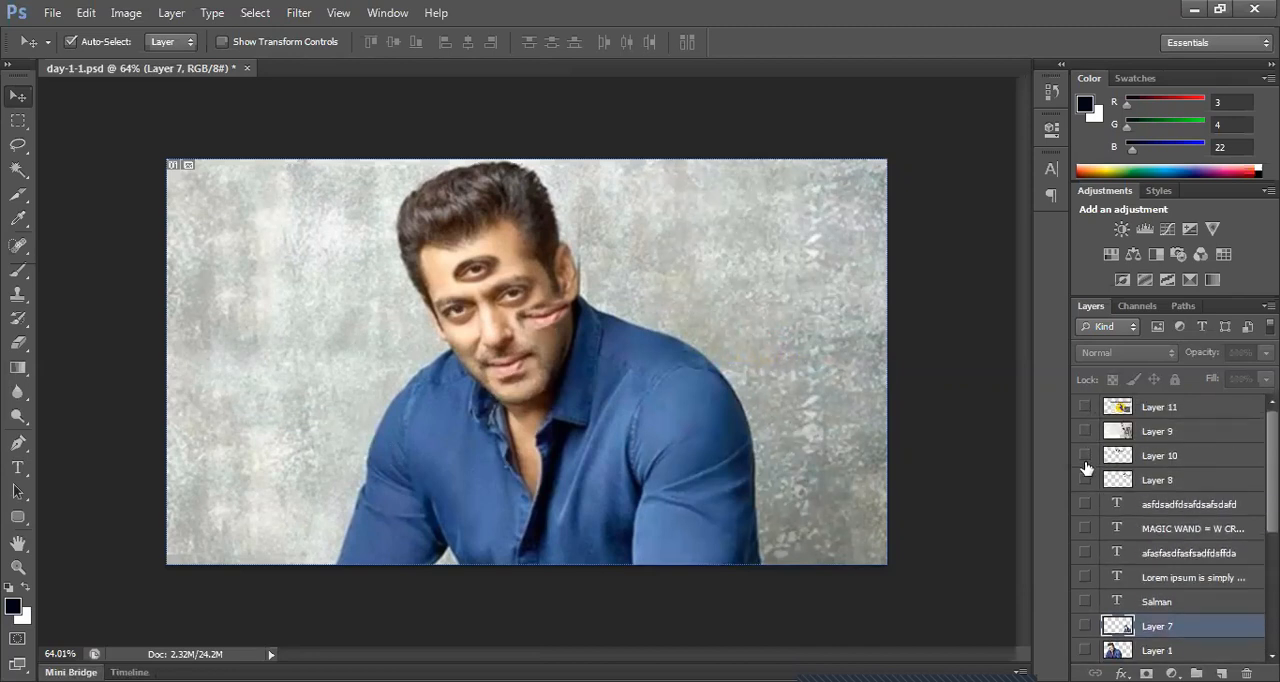
scroll(1087, 535, "down", 4)
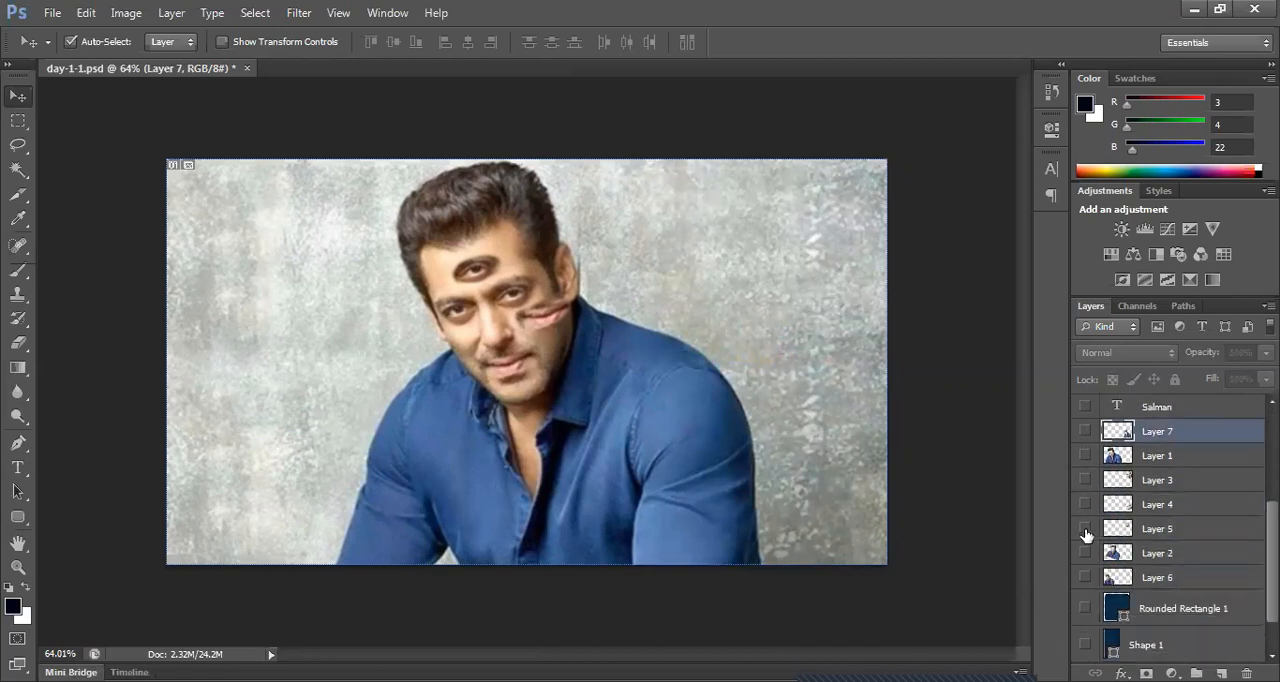
scroll(1087, 535, "down", 1)
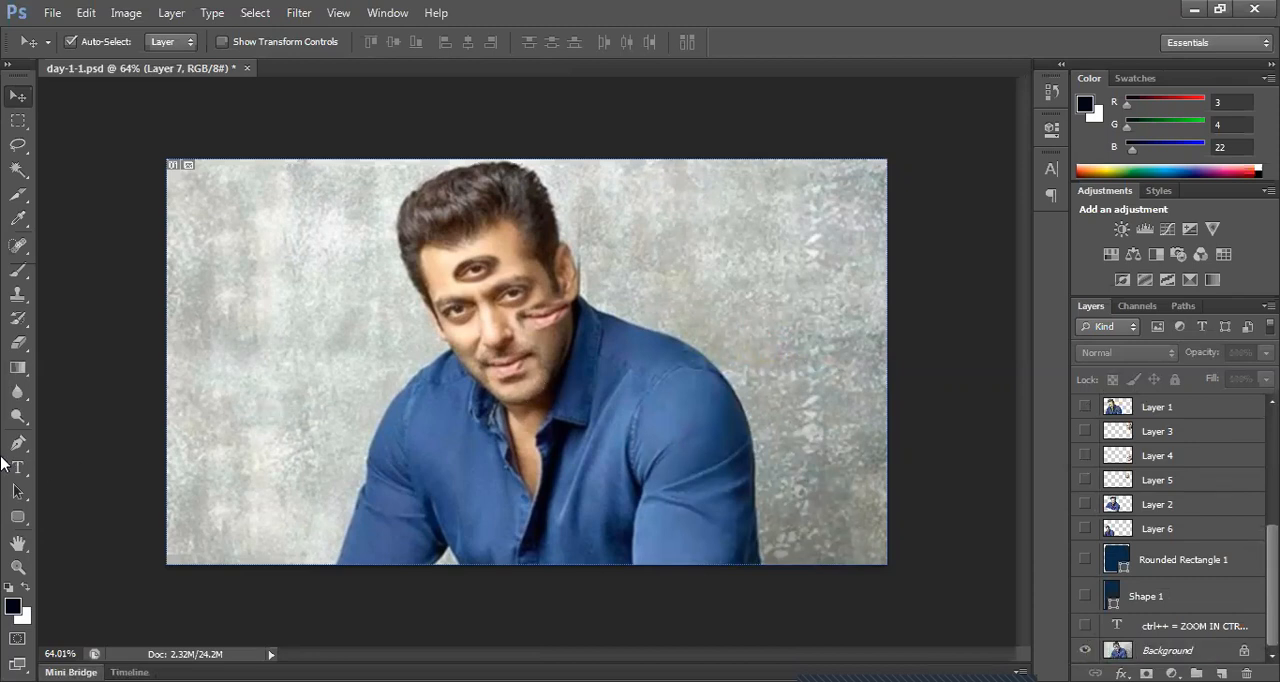
Step: Draw an orange-filled four-sided shape about 195 × 176 px beside the head, using the Pen tool in Shape mode
left_click(27, 446)
left_click_drag(28, 446, 100, 436)
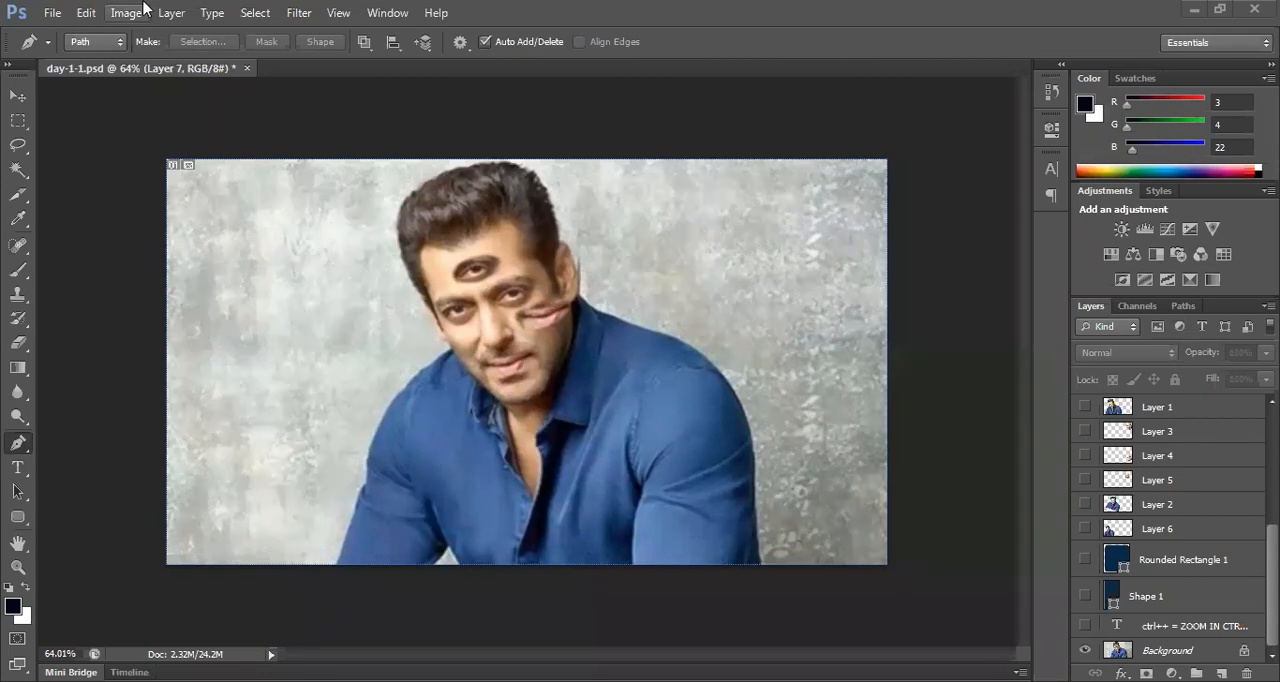
left_click(116, 43)
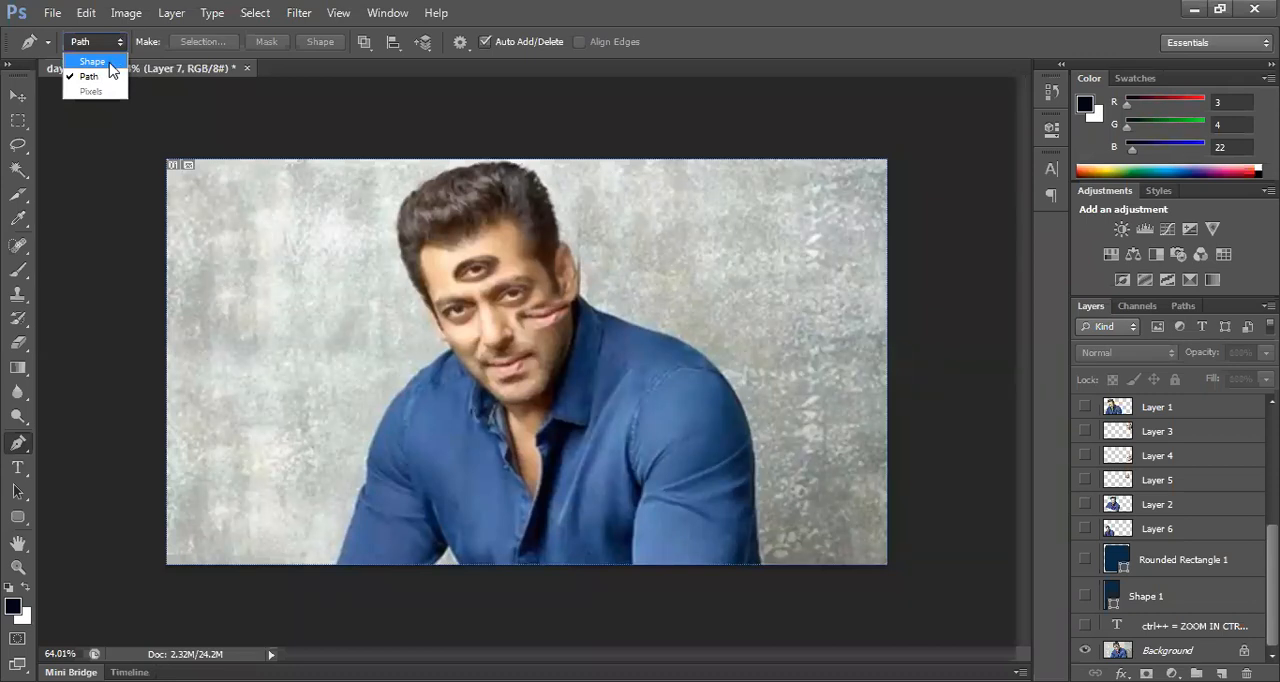
left_click(92, 62)
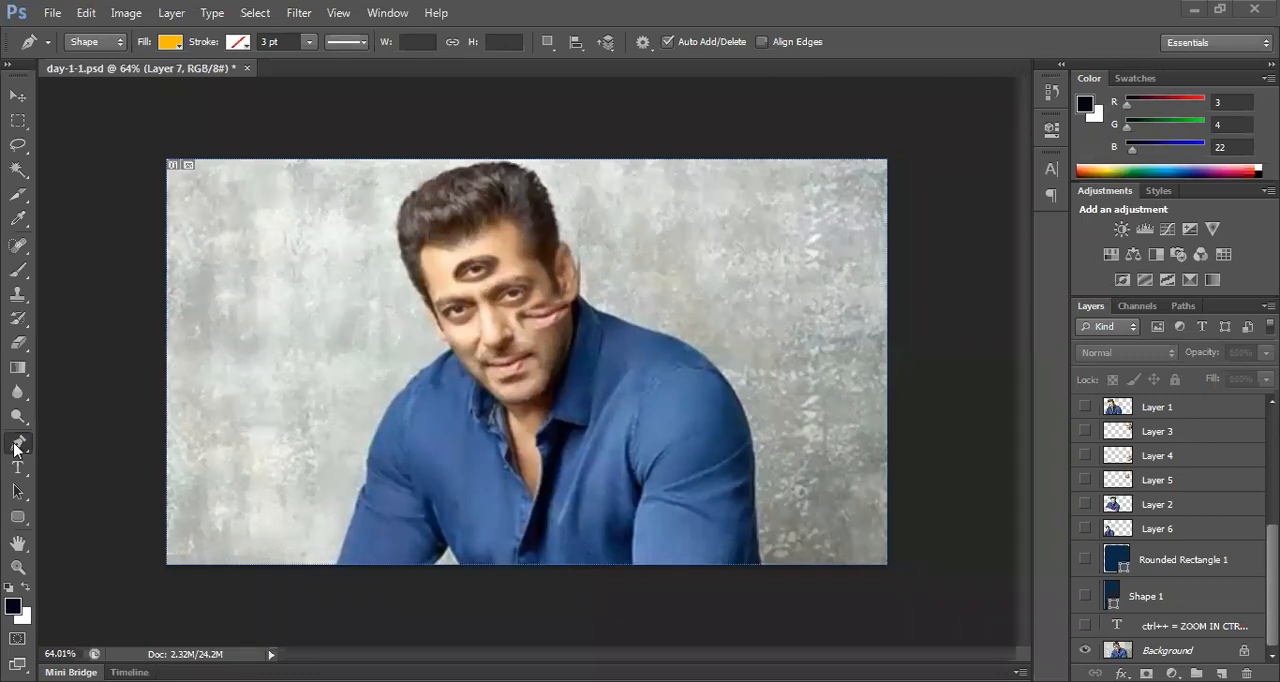
left_click(257, 241)
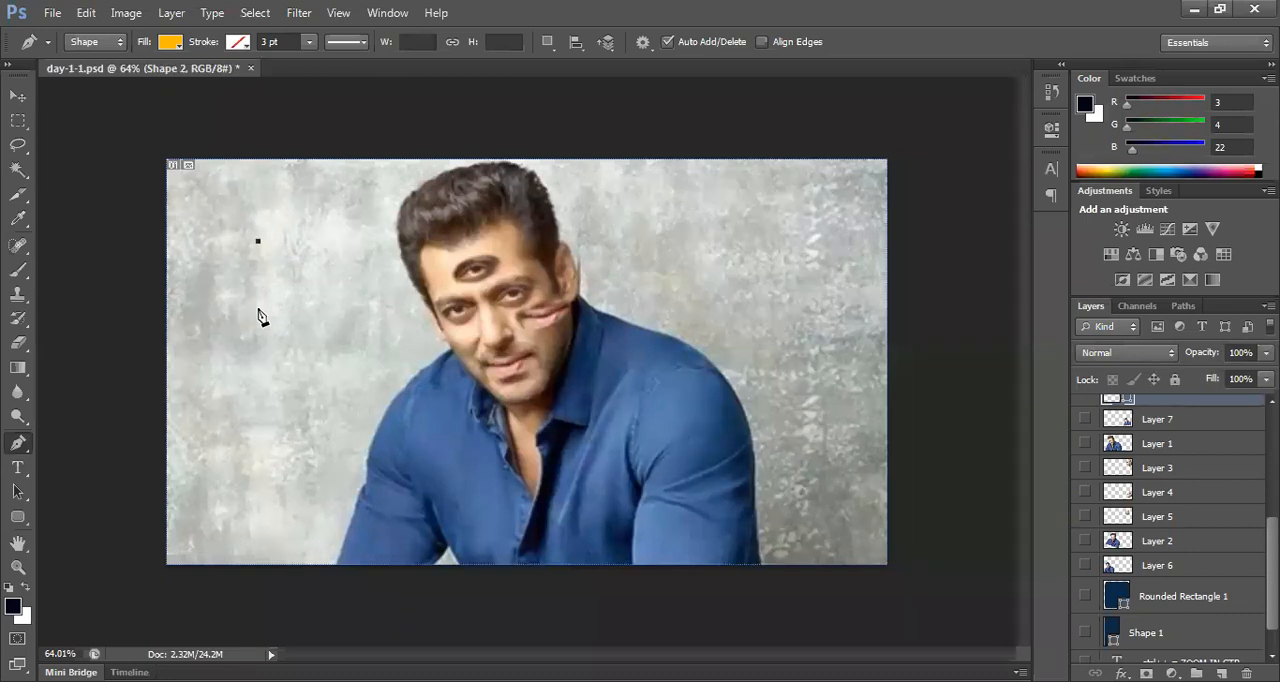
left_click(250, 340)
left_click(367, 332)
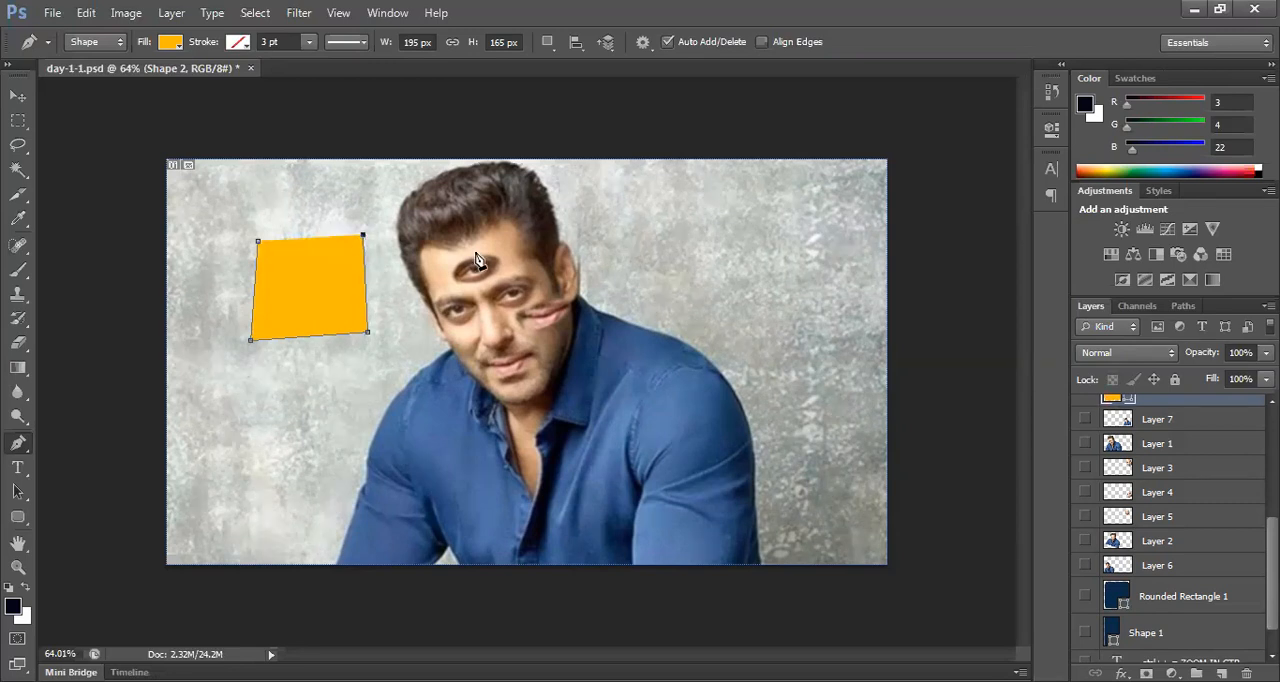
left_click(257, 238)
left_click(17, 96)
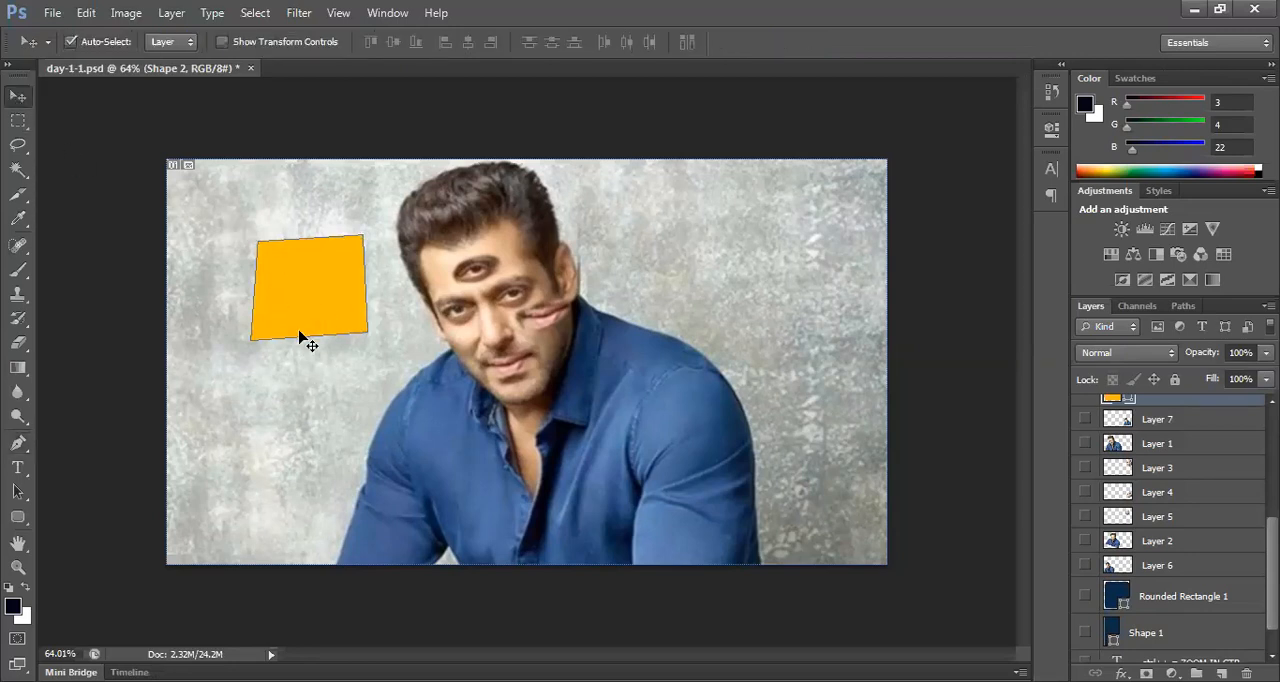
Step: Select the Rectangle tool, and briefly show the bird illustration layer before hiding it again
left_click_drag(17, 517, 90, 520)
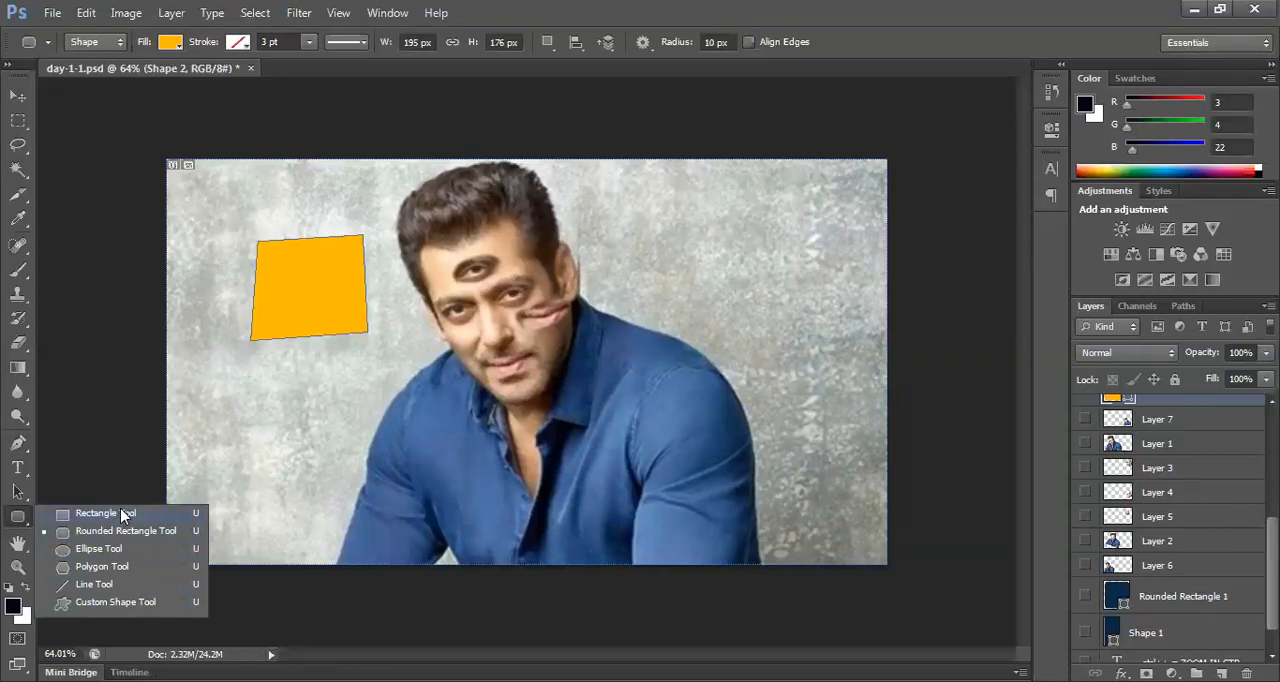
left_click(122, 515)
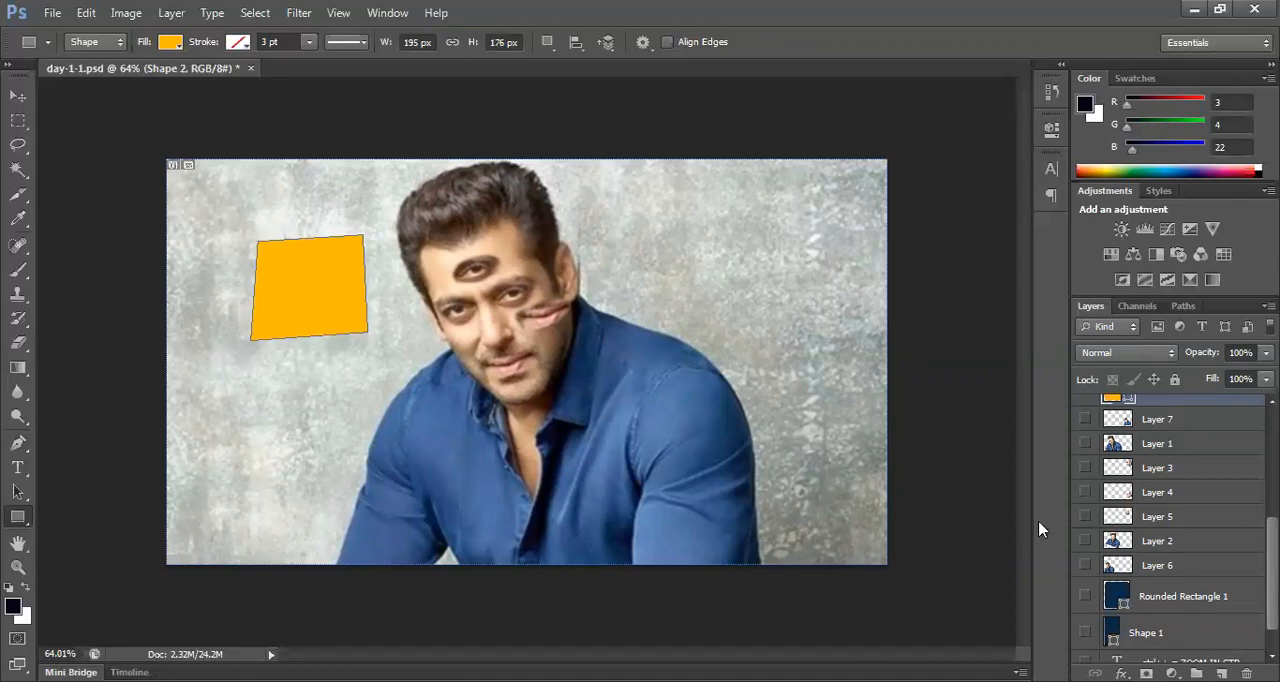
scroll(1170, 457, "up", 5)
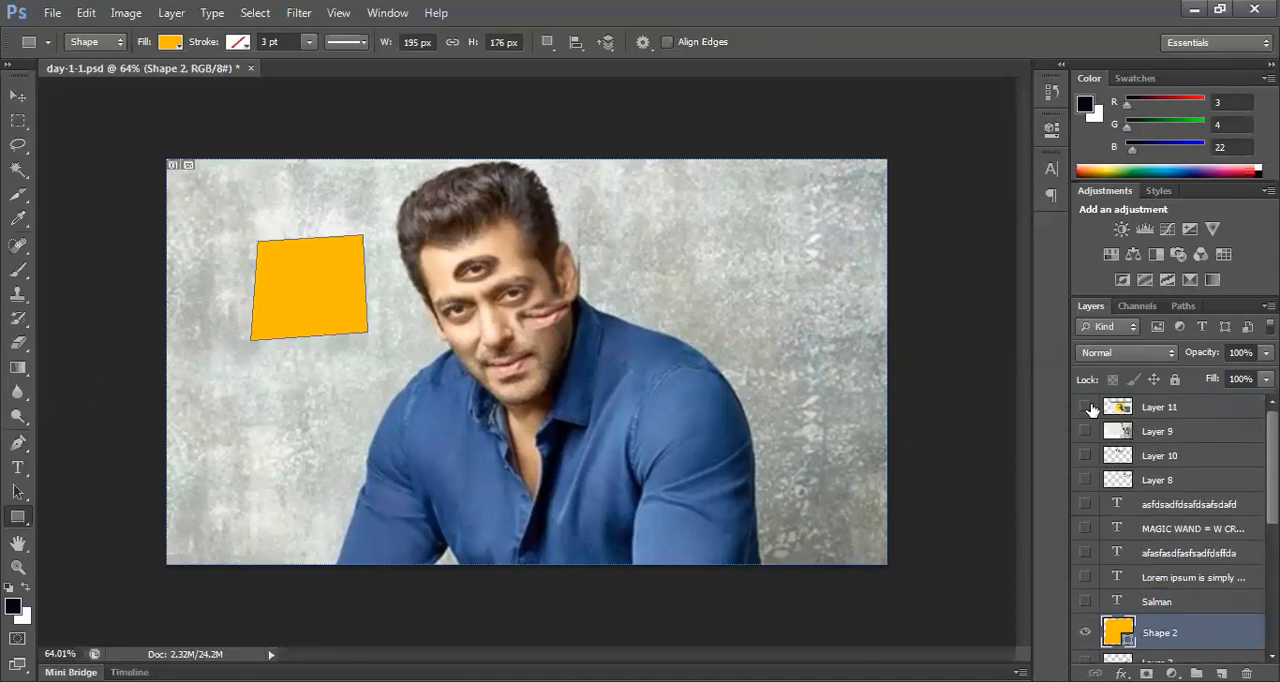
left_click(1087, 408)
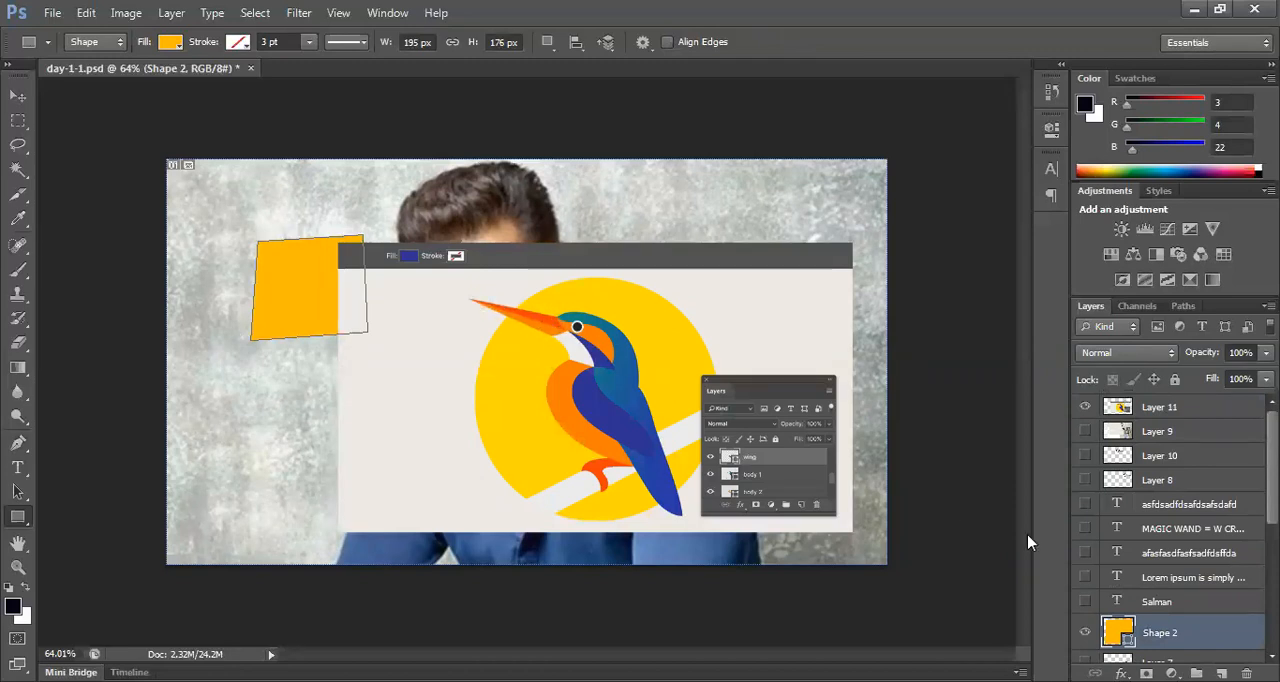
left_click(1085, 407)
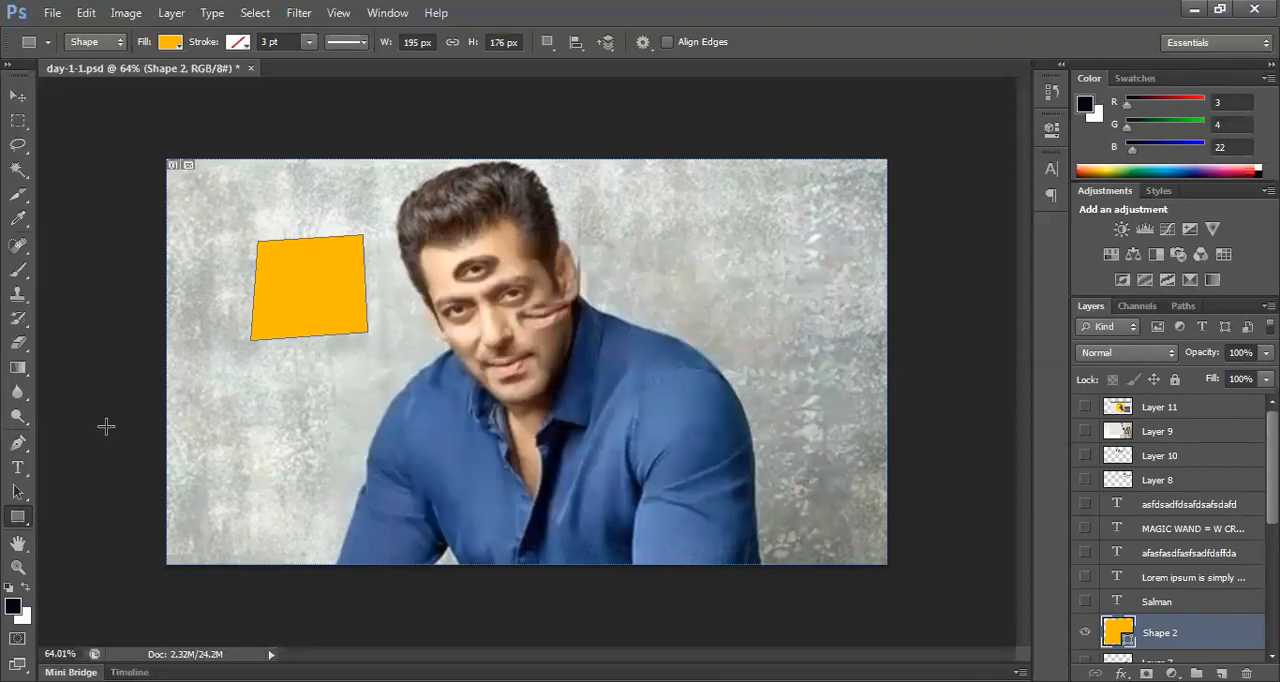
Step: Draw a thin orange triangle about 174 × 123 px below the four-sided shape with the Pen tool
key("p")
left_click(236, 368)
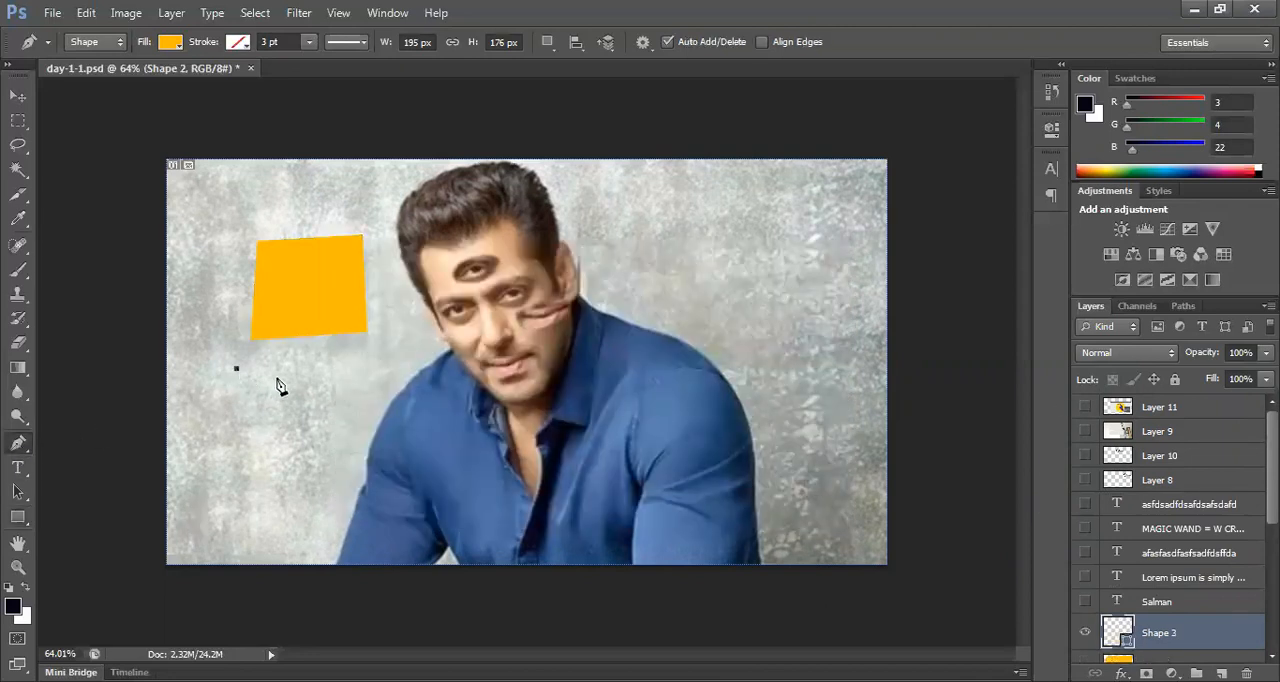
left_click(340, 424)
left_click(323, 441)
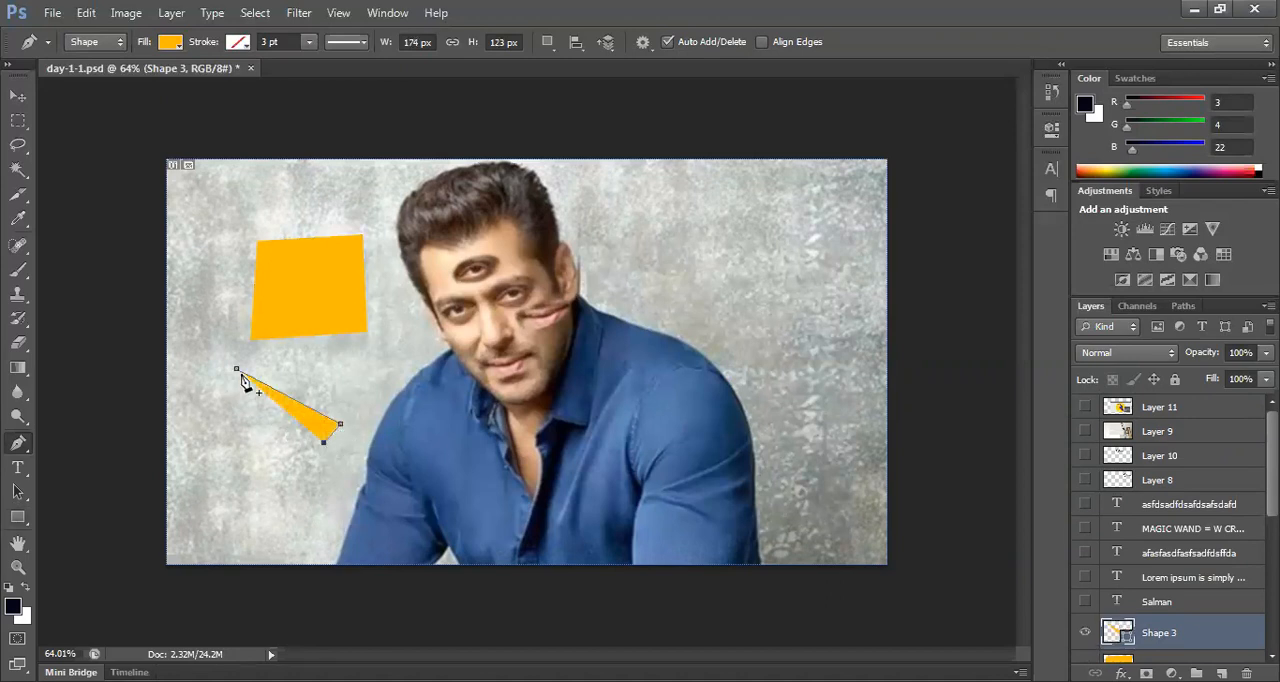
left_click(237, 370)
left_click(19, 97)
Step: Shift the thin triangle slightly and back, comparing it with the bird illustration before hiding that layer again
left_click_drag(314, 428, 340, 420)
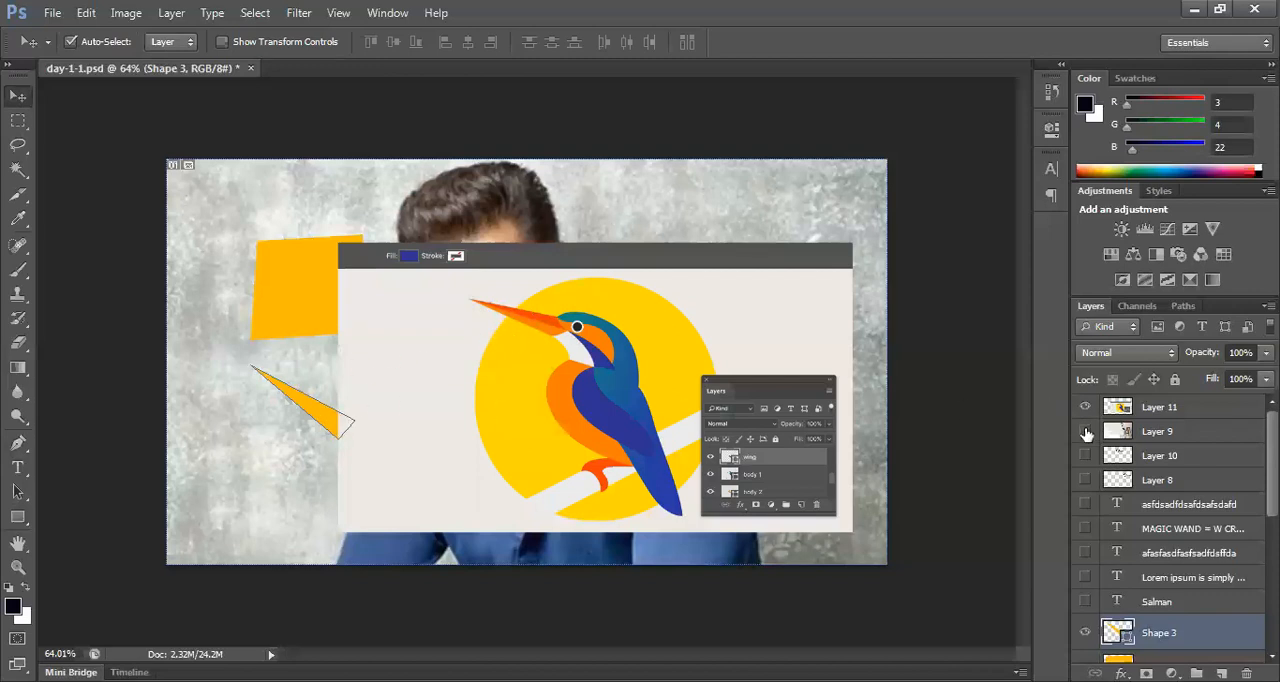
left_click(1085, 406)
left_click_drag(337, 428, 296, 450)
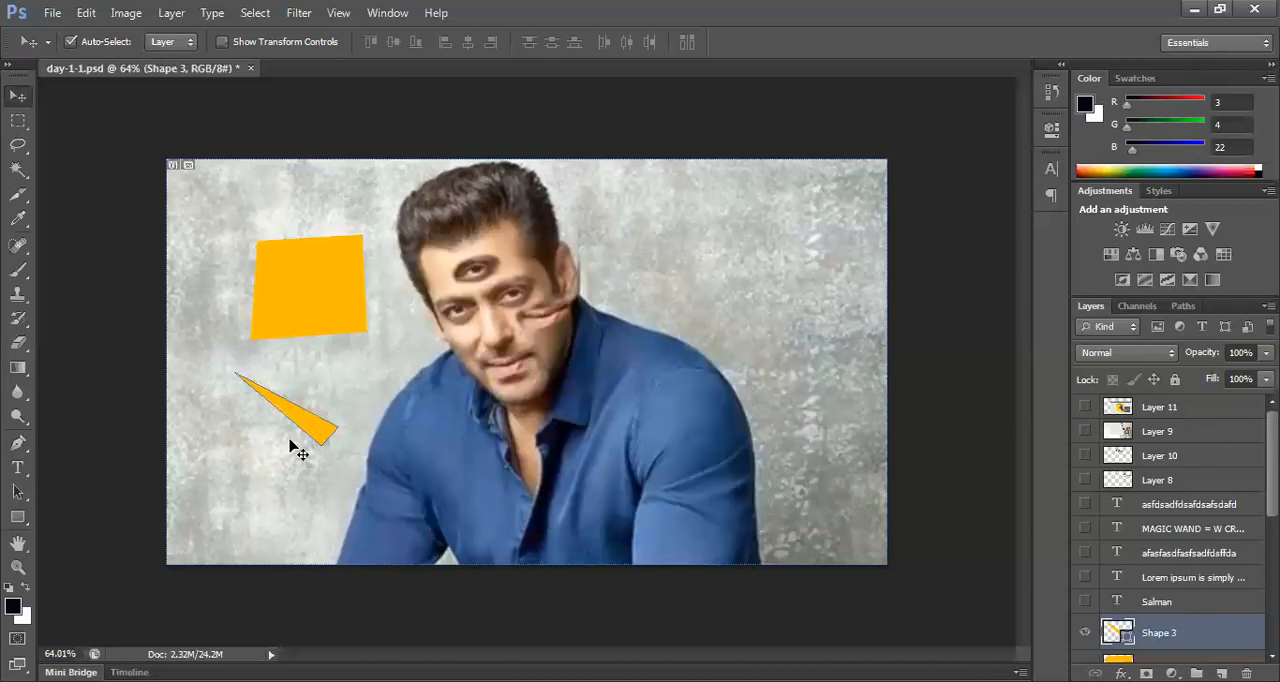
Step: Draw an irregular many-sided orange shape about 414 × 212 px on the wall above the portrait's shoulder with the Pen tool
left_click(18, 443)
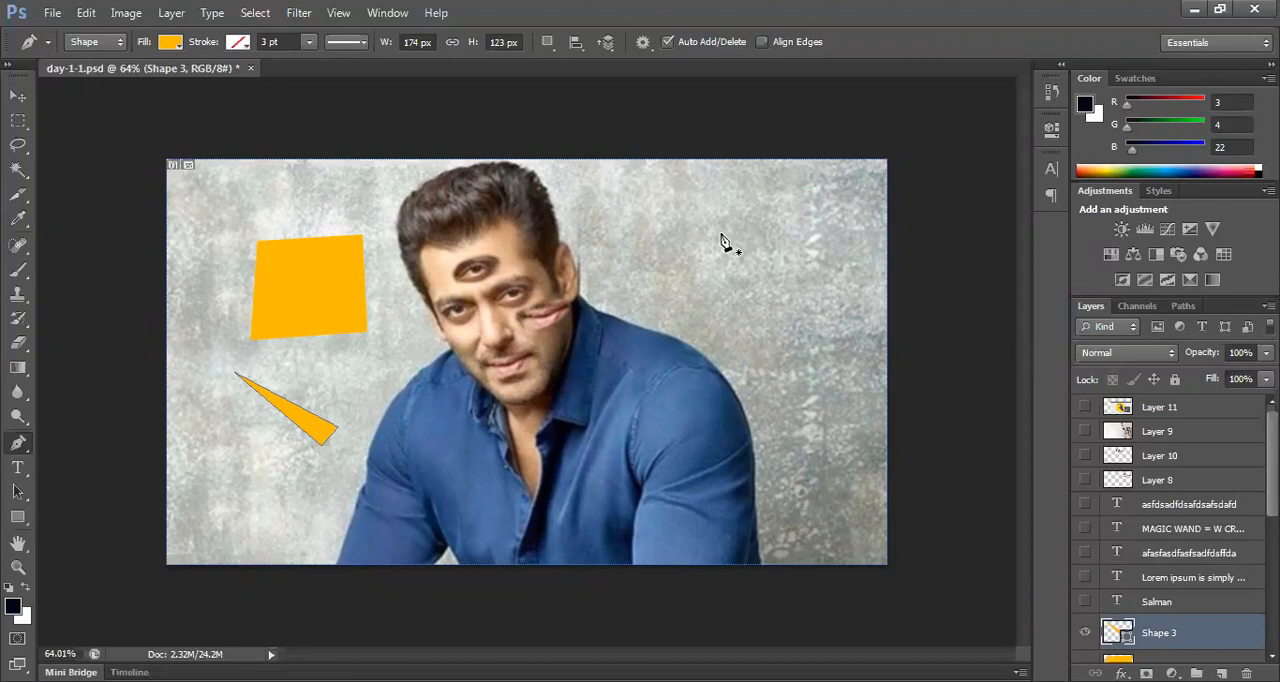
left_click(650, 216)
left_click(666, 289)
left_click(792, 274)
left_click(771, 193)
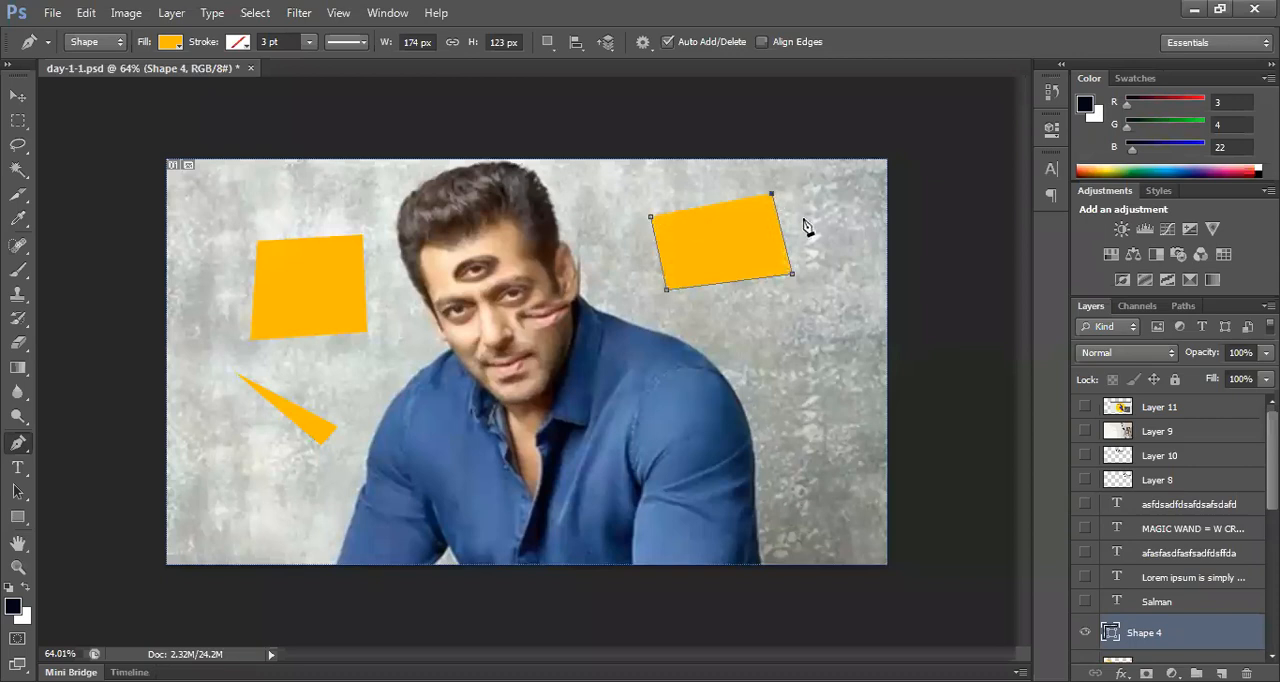
left_click(829, 258)
left_click(841, 184)
left_click(759, 172)
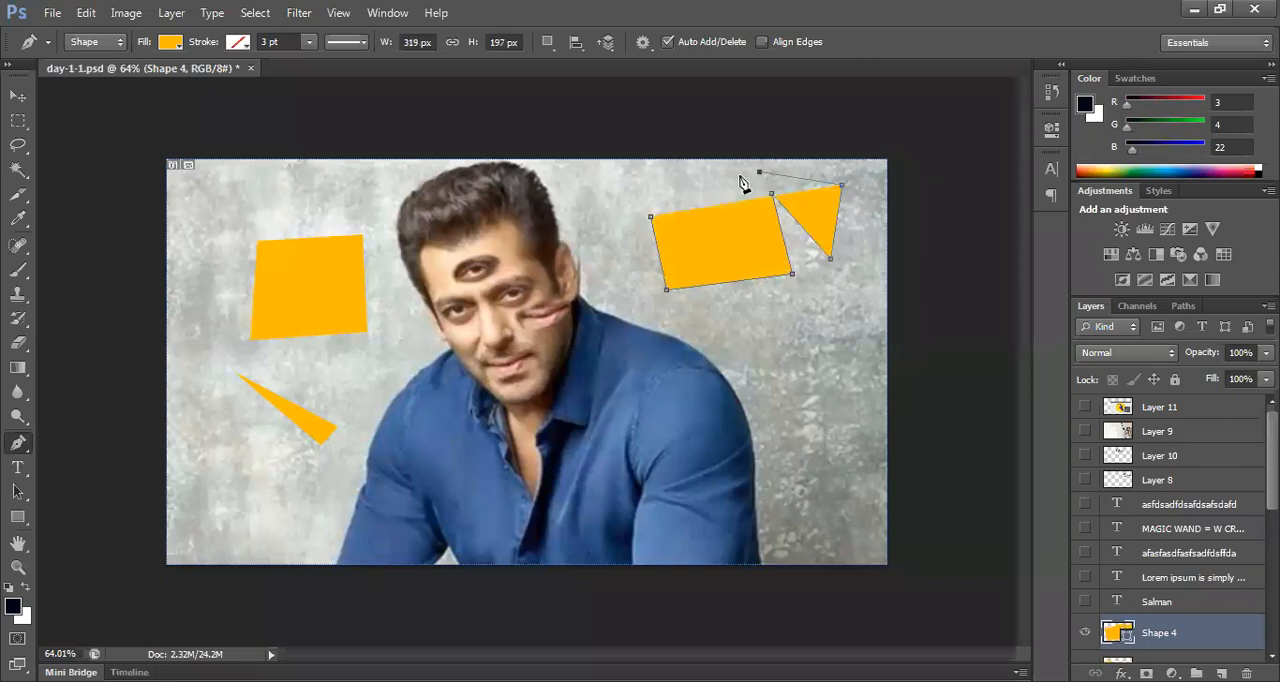
left_click(647, 181)
left_click(594, 210)
left_click(612, 297)
left_click(630, 265)
left_click(624, 228)
left_click(650, 216)
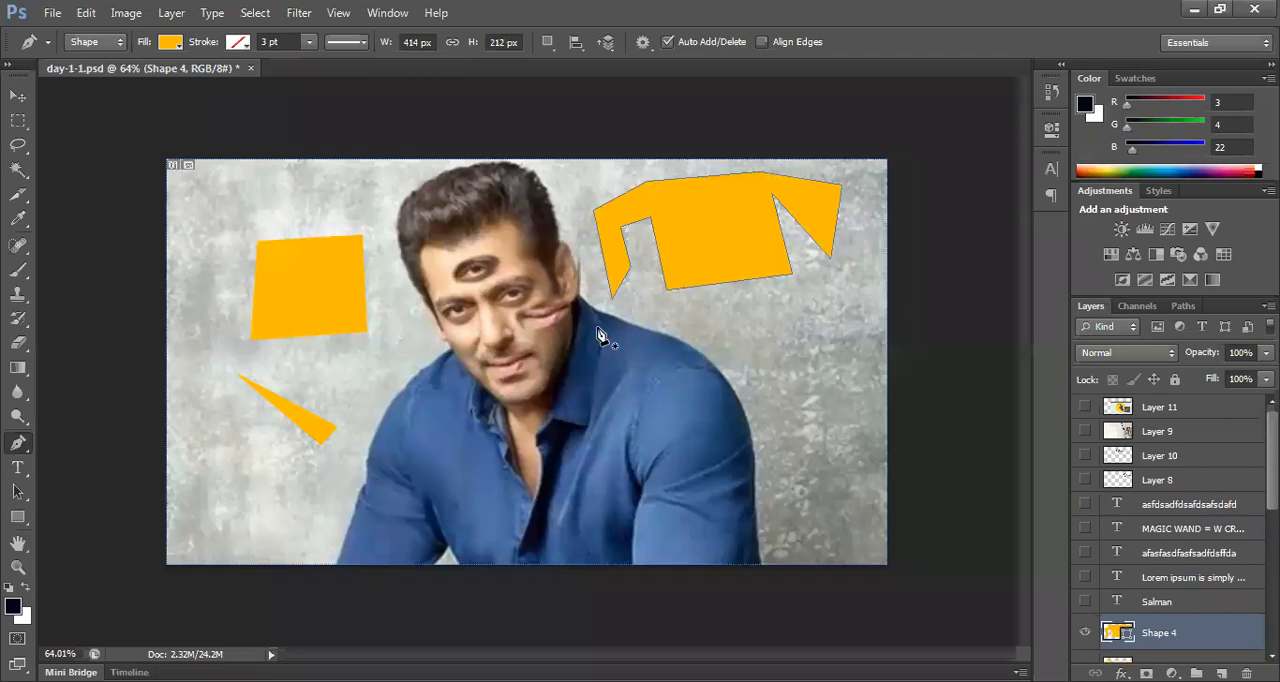
left_click(18, 96)
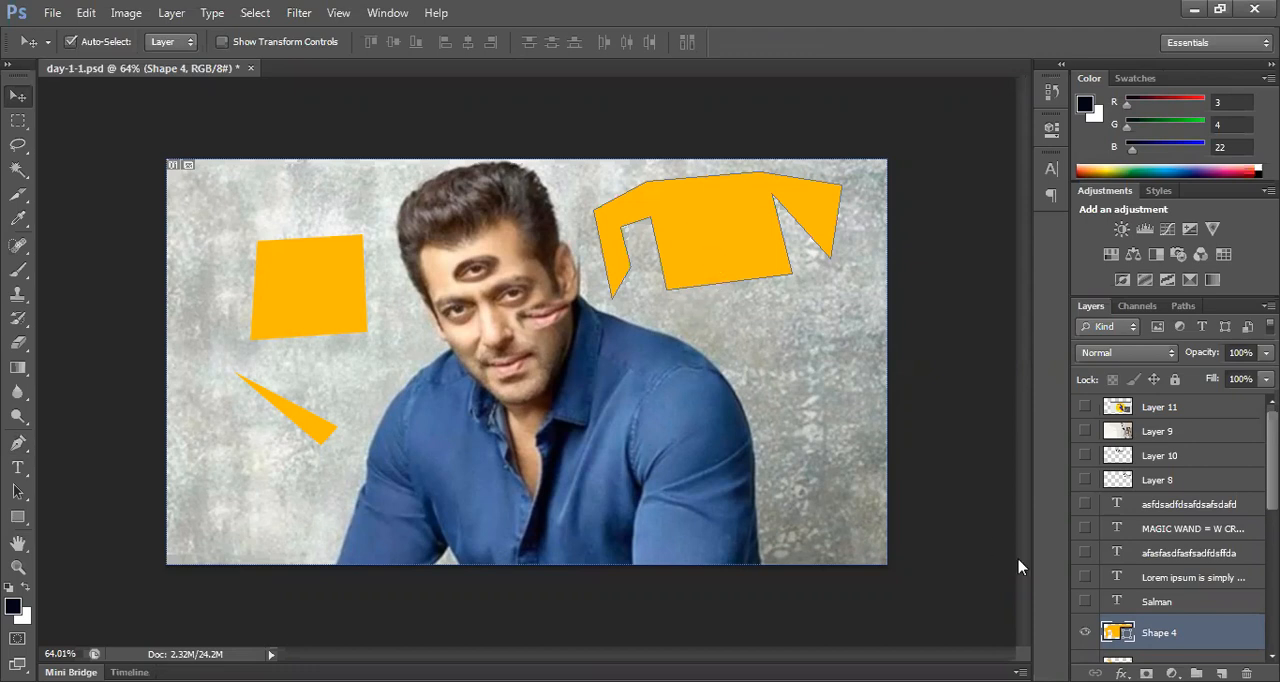
Step: Change the fill colour of the irregular many-sided shape to bright red
double_click(1112, 632)
left_click_drag(694, 446, 694, 359)
left_click(845, 344)
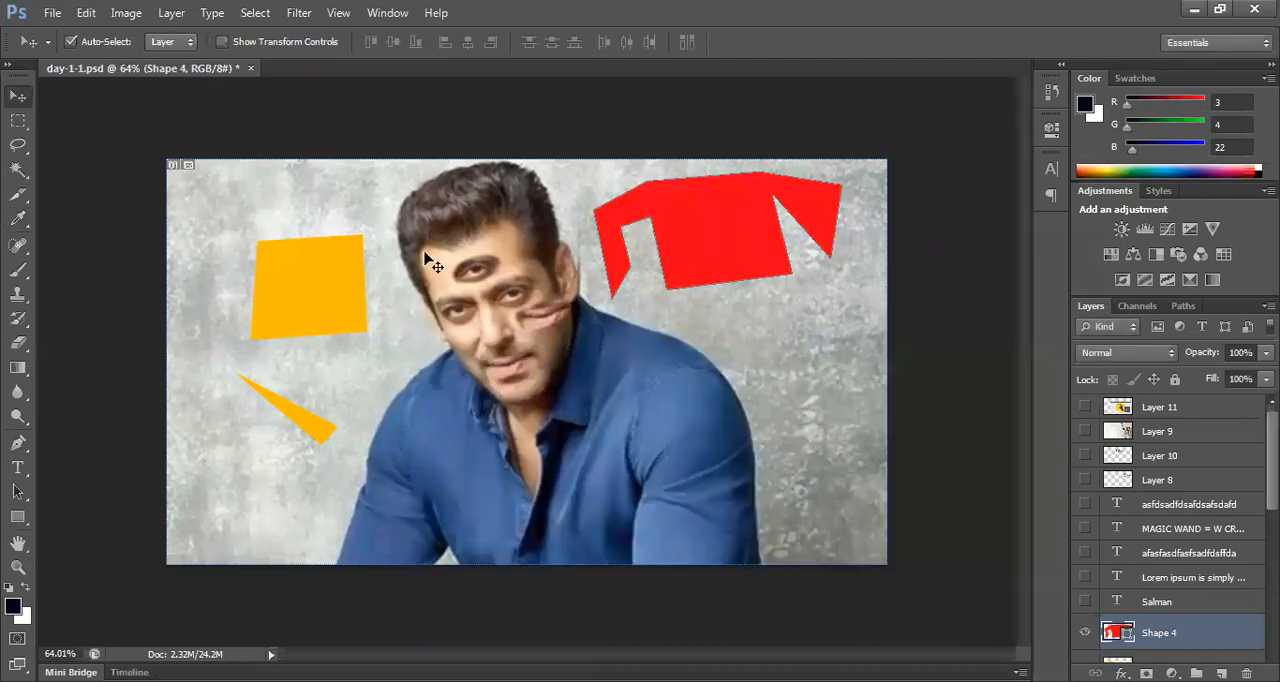
Step: Change the fill colour of the orange four-sided shape beside the portrait's head to cyan (#00e4ff)
left_click(357, 307)
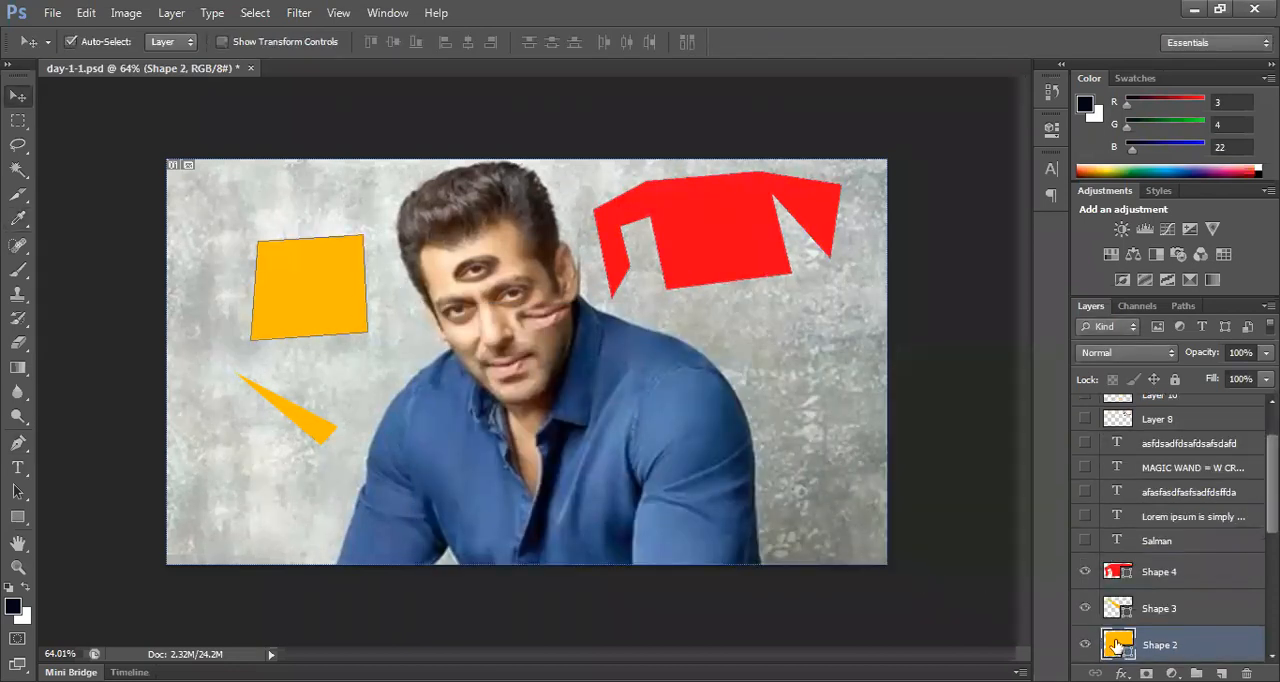
double_click(1116, 644)
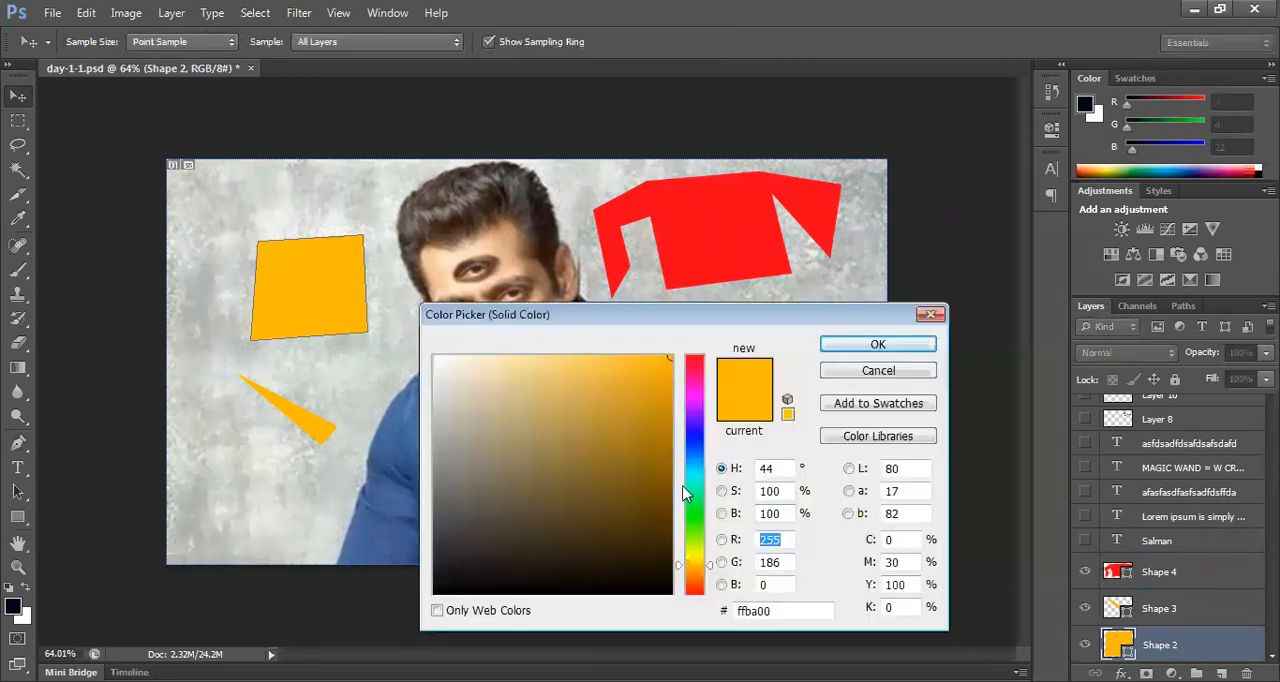
left_click_drag(696, 482, 694, 471)
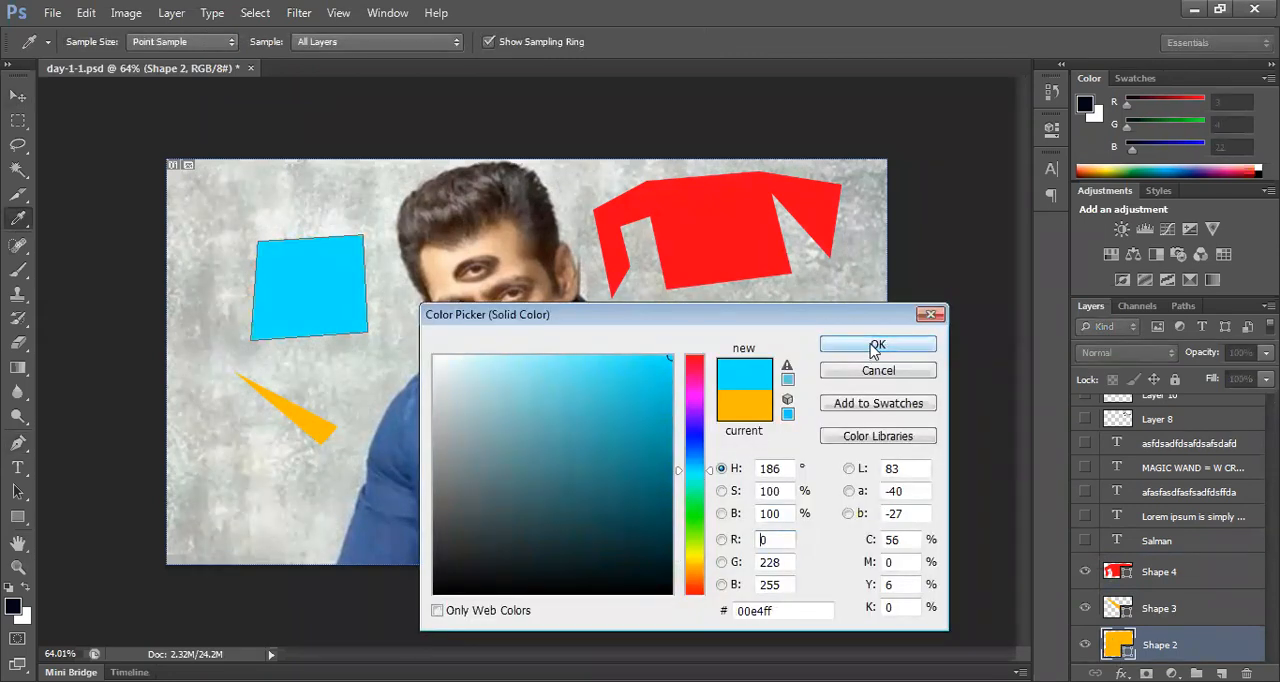
left_click(876, 346)
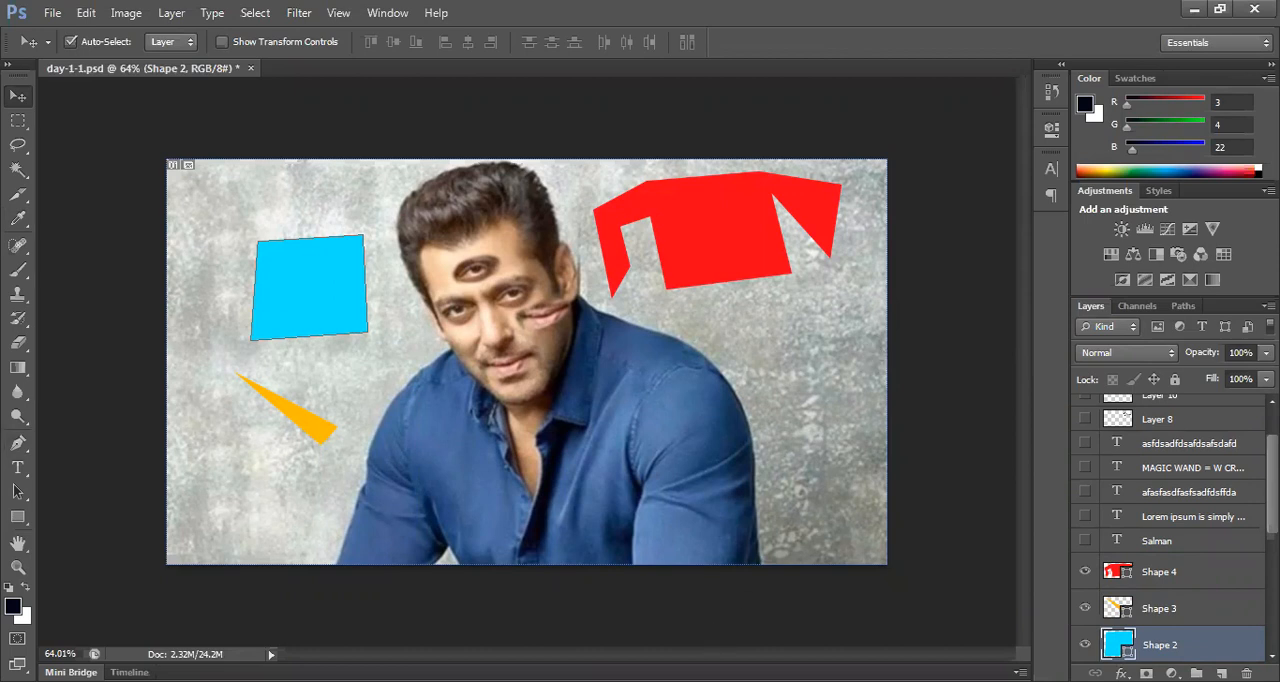
Step: Nudge the thin orange triangle and the cyan four-sided shape slightly up towards the picture's upper-left corner
left_click_drag(323, 434, 302, 420)
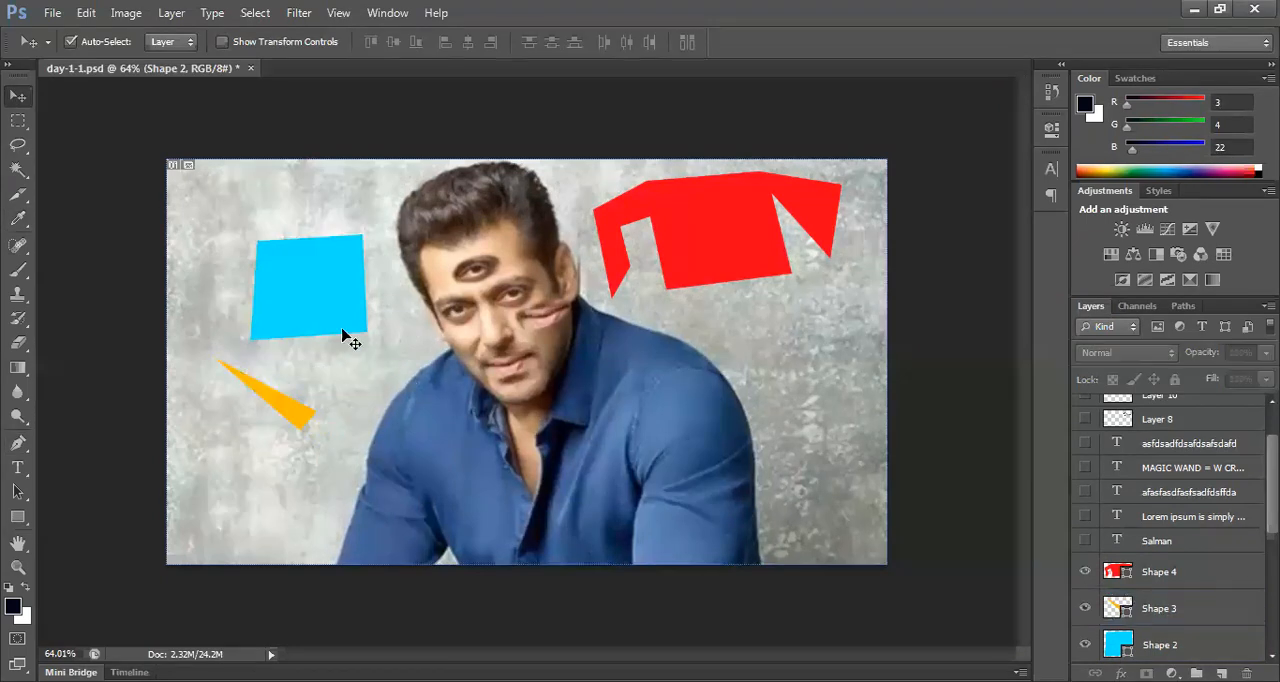
left_click(322, 289)
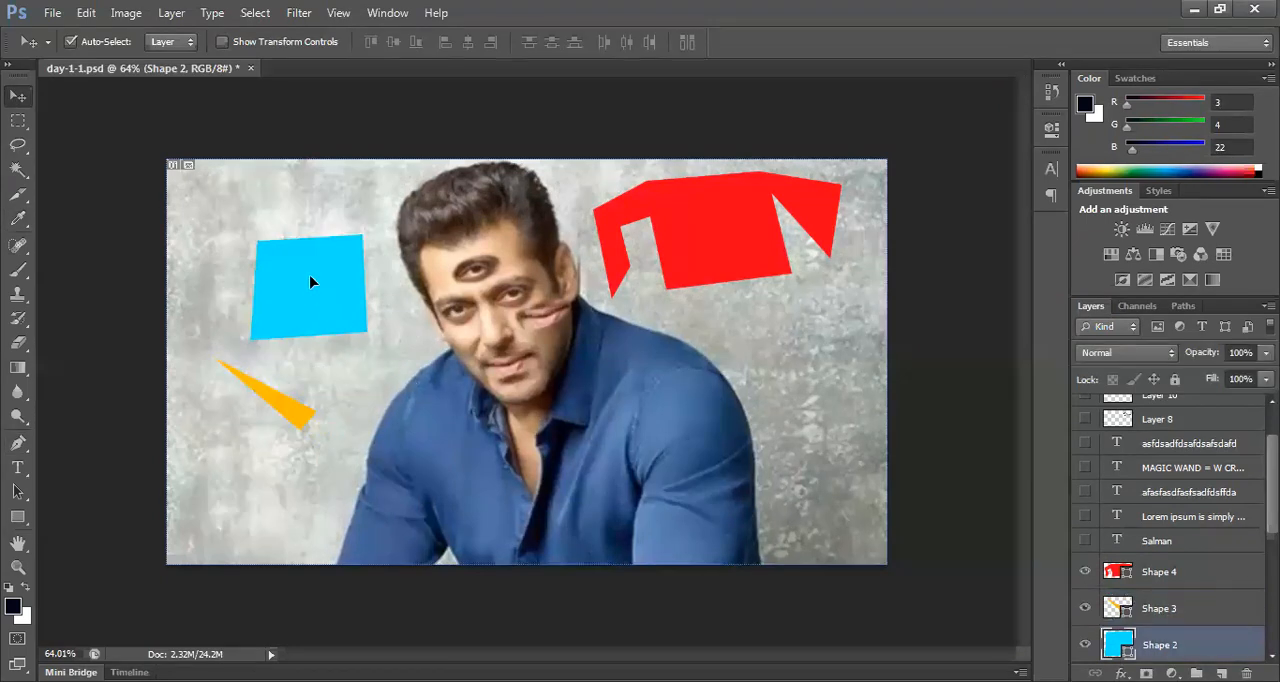
left_click_drag(310, 282, 310, 282)
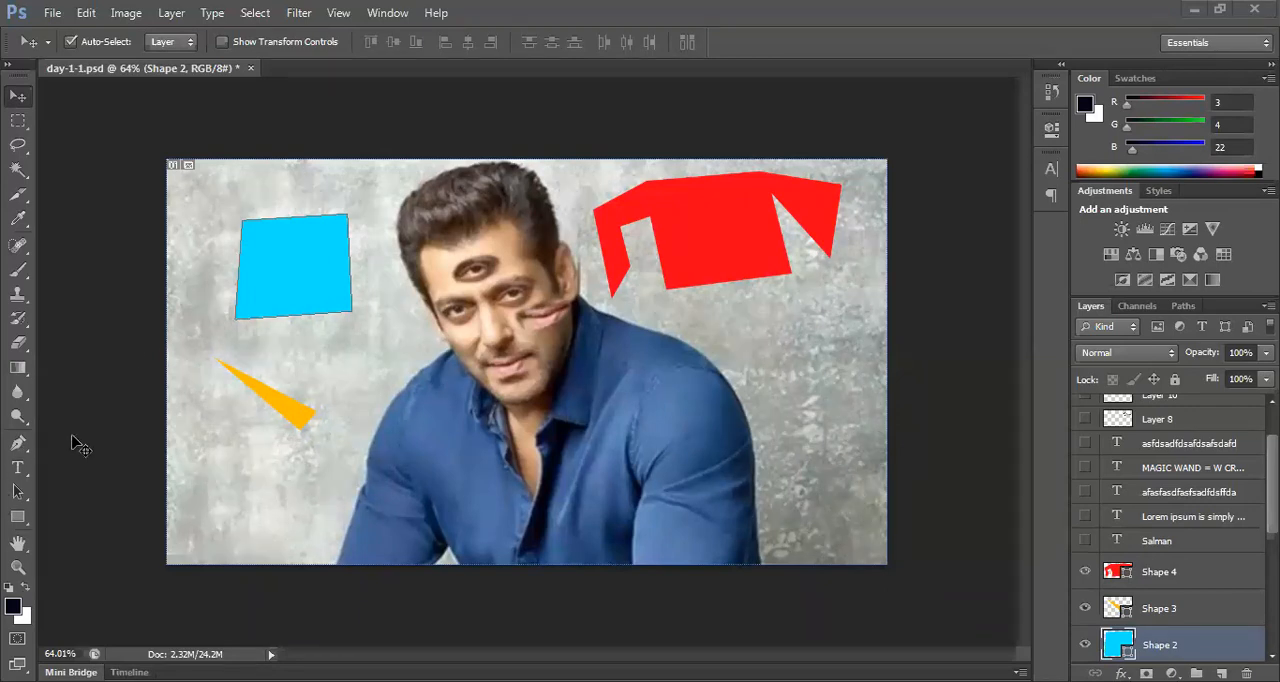
Step: Give the cyan four-sided shape a dark green outline using the Pen tool's stroke colour
left_click_drag(18, 443, 83, 445)
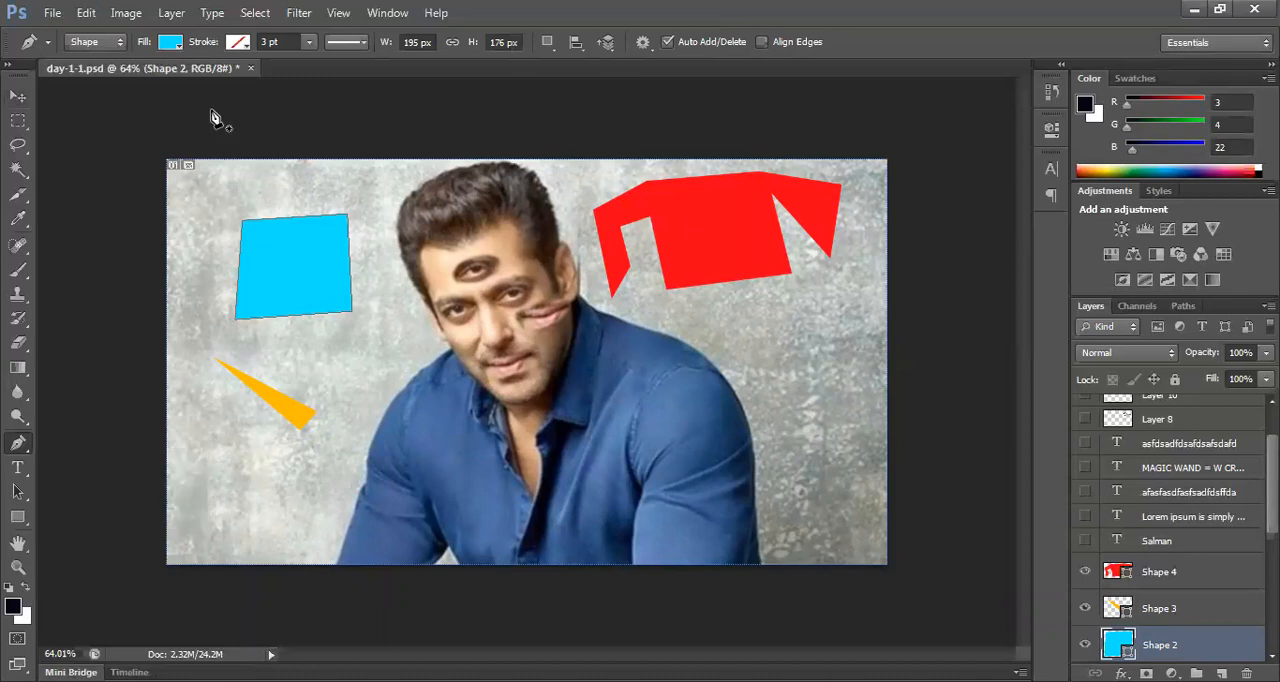
left_click(237, 42)
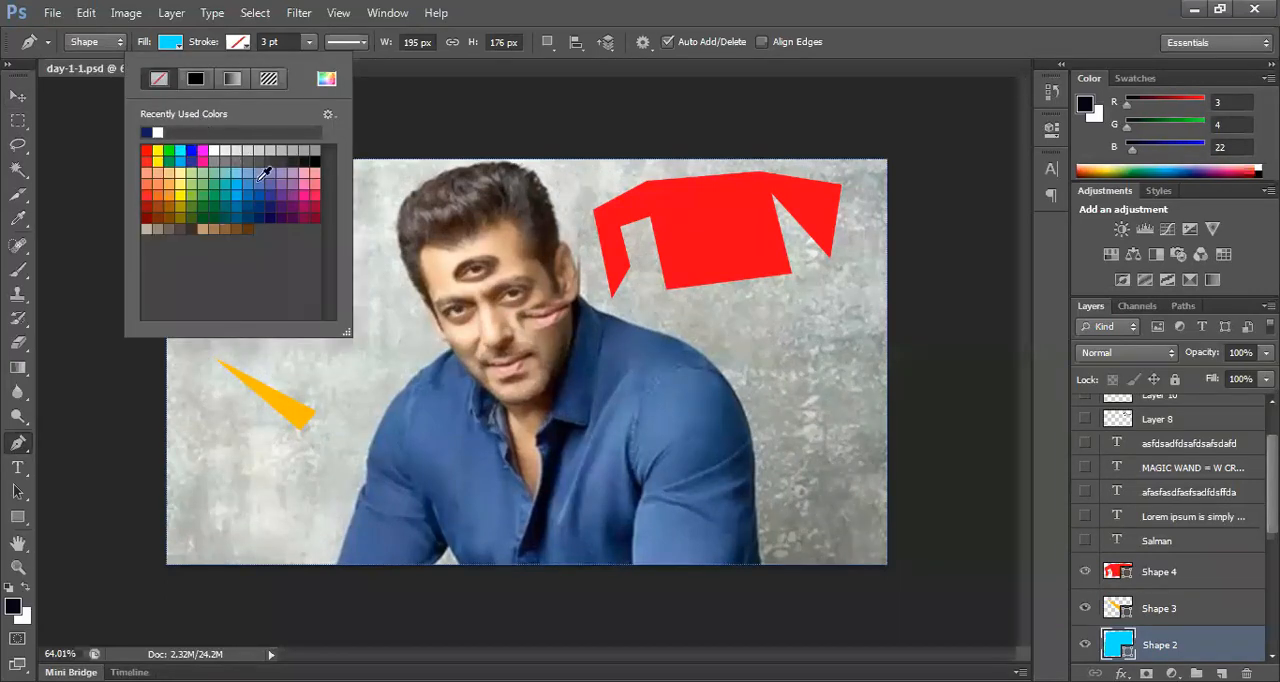
left_click(190, 200)
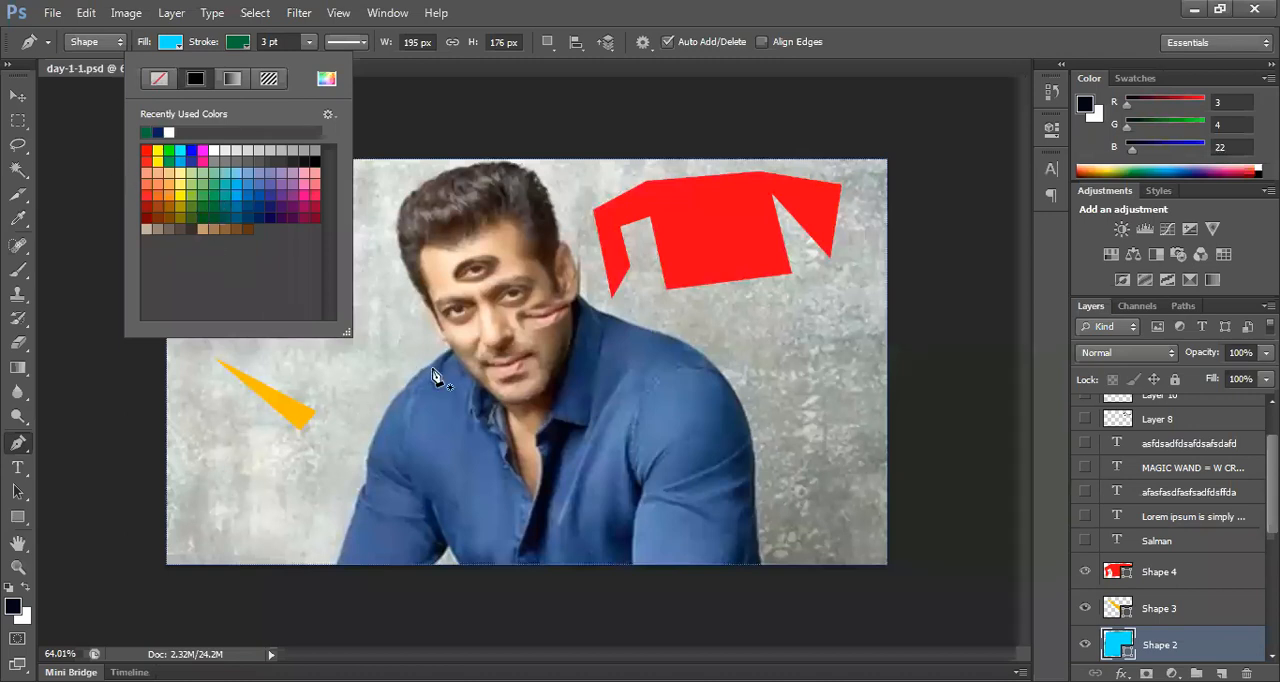
Step: Draw a cyan four-sided shape about 236 × 155 px below the portrait's mouth with the Pen tool and move it over the shoulder's outer edge
left_click(478, 375)
left_click(478, 373)
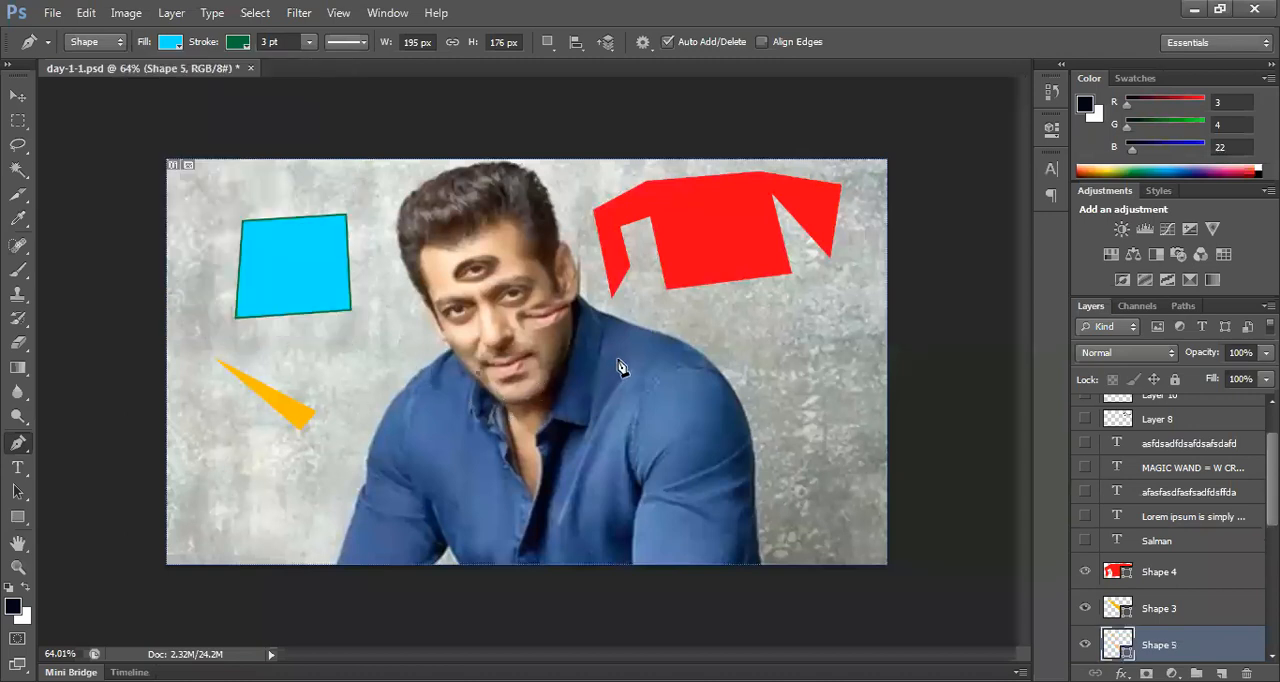
left_click(618, 361)
left_click(617, 448)
left_click(476, 452)
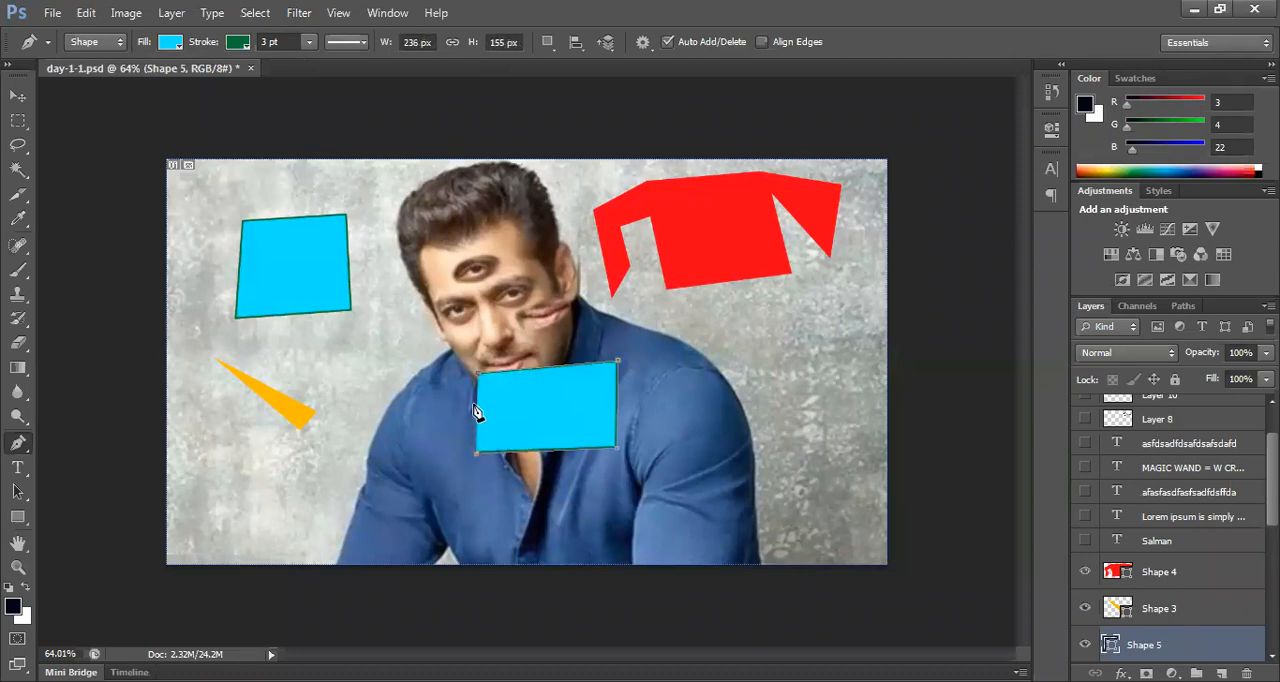
left_click(479, 377)
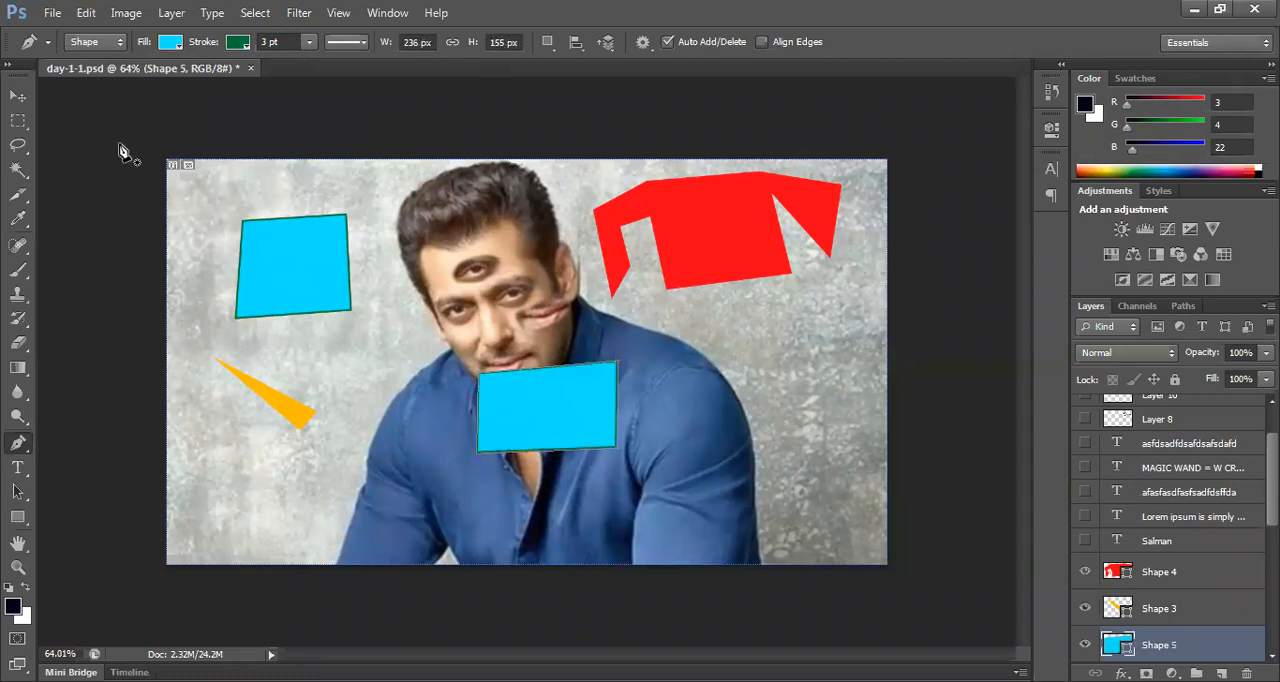
left_click(18, 96)
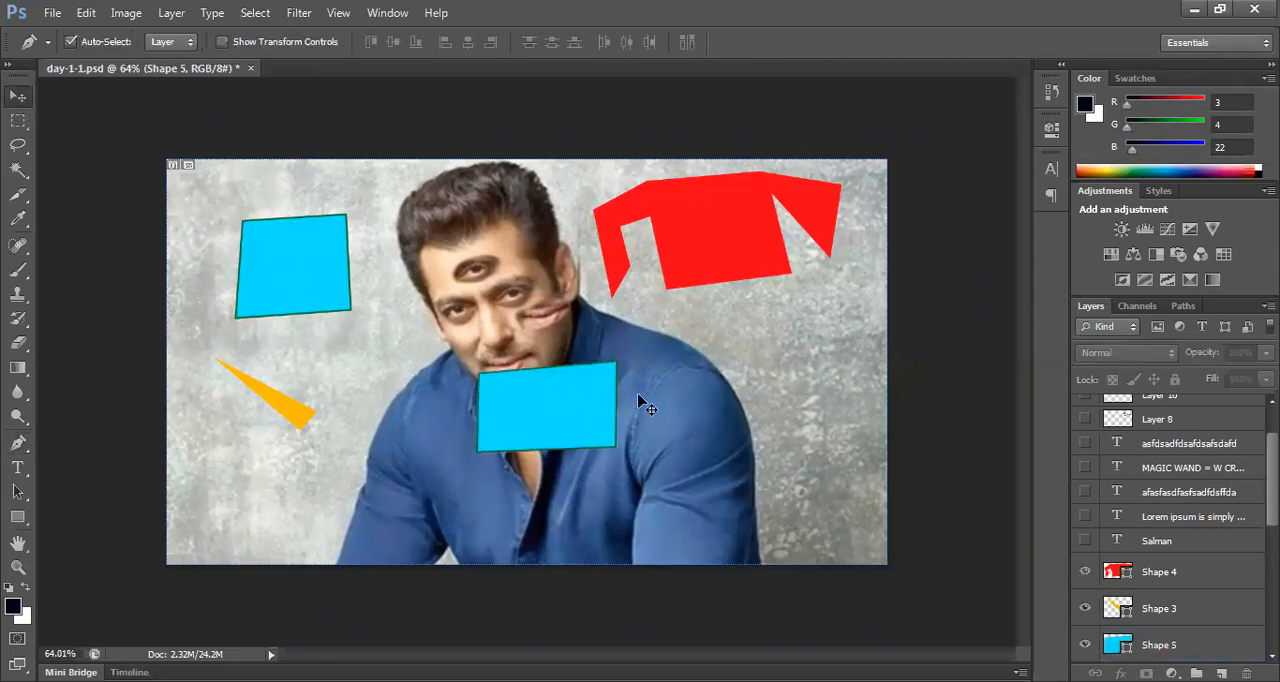
left_click_drag(574, 398, 806, 388)
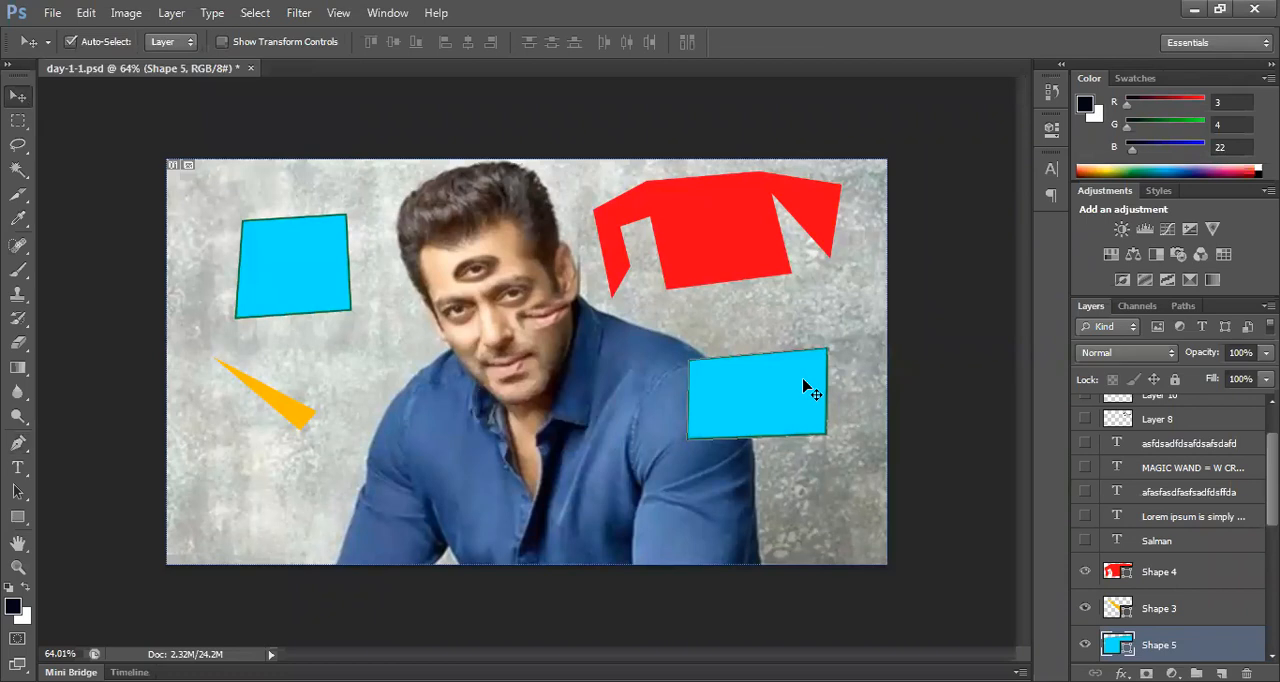
Step: With no shape selected, set the Pen tool's stroke to black with a width of 16.51 pt
key("ctrl+plus")
key("ctrl+plus")
key("ctrl+plus")
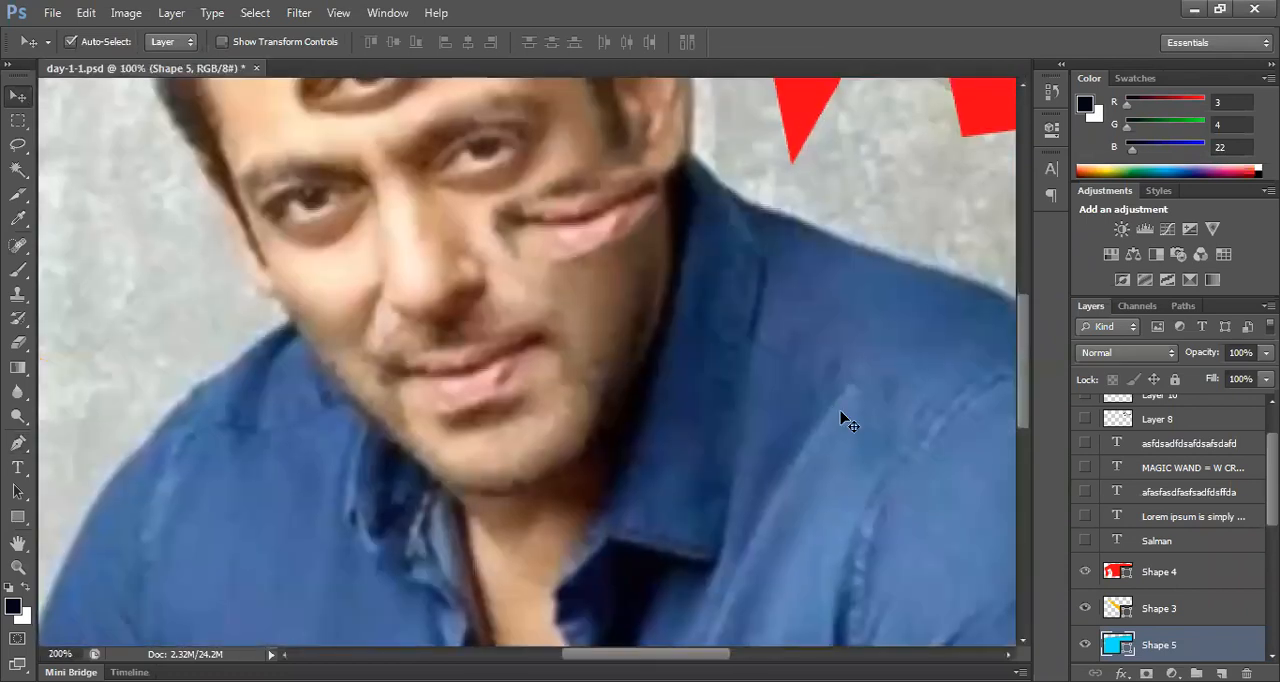
left_click_drag(900, 429, 271, 397)
left_click(880, 382)
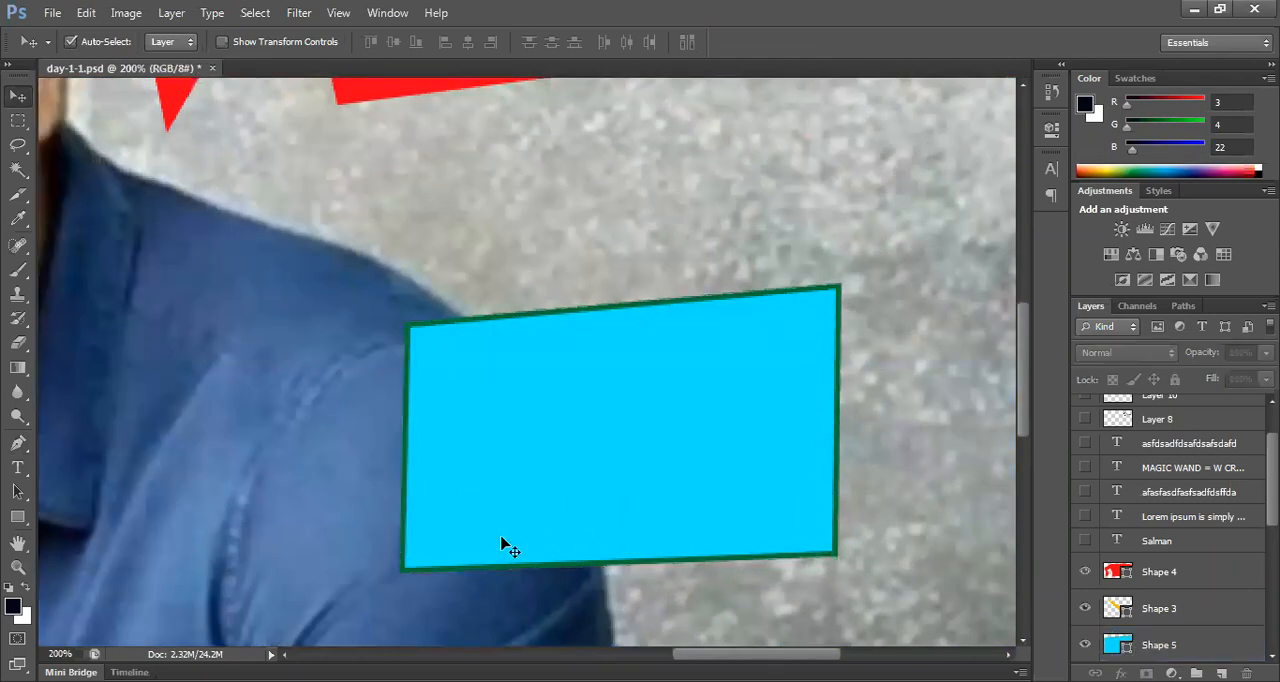
left_click(17, 443)
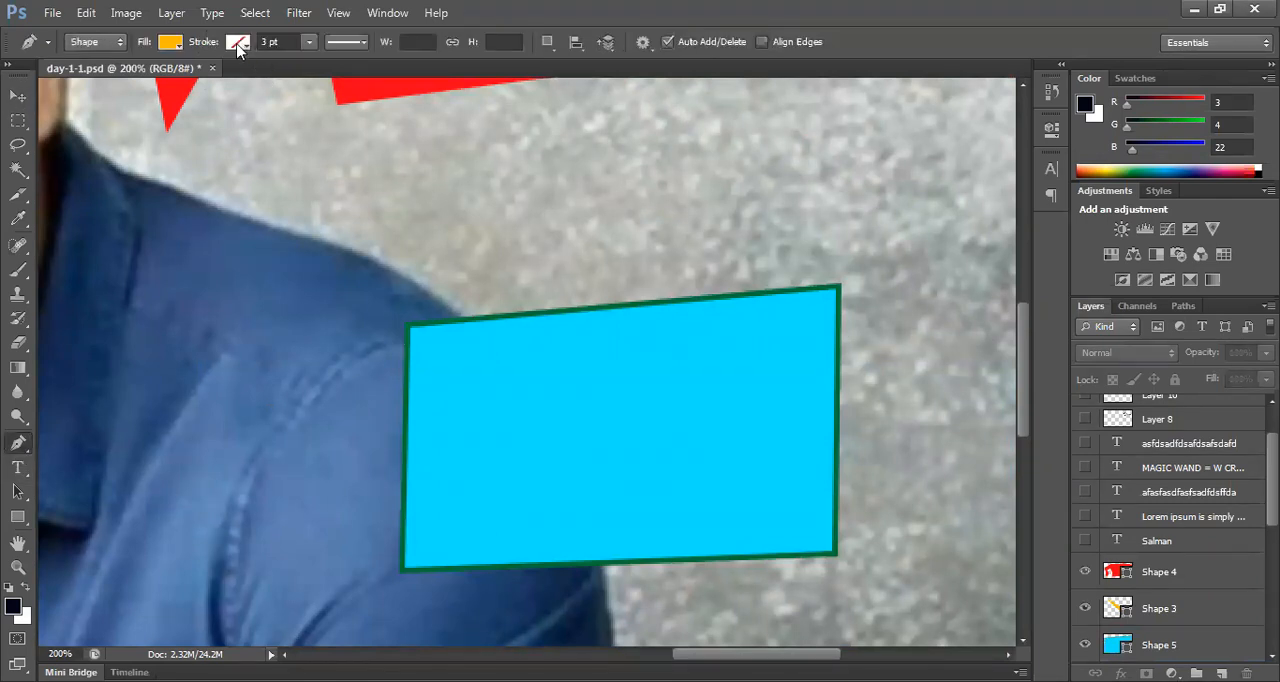
left_click(238, 44)
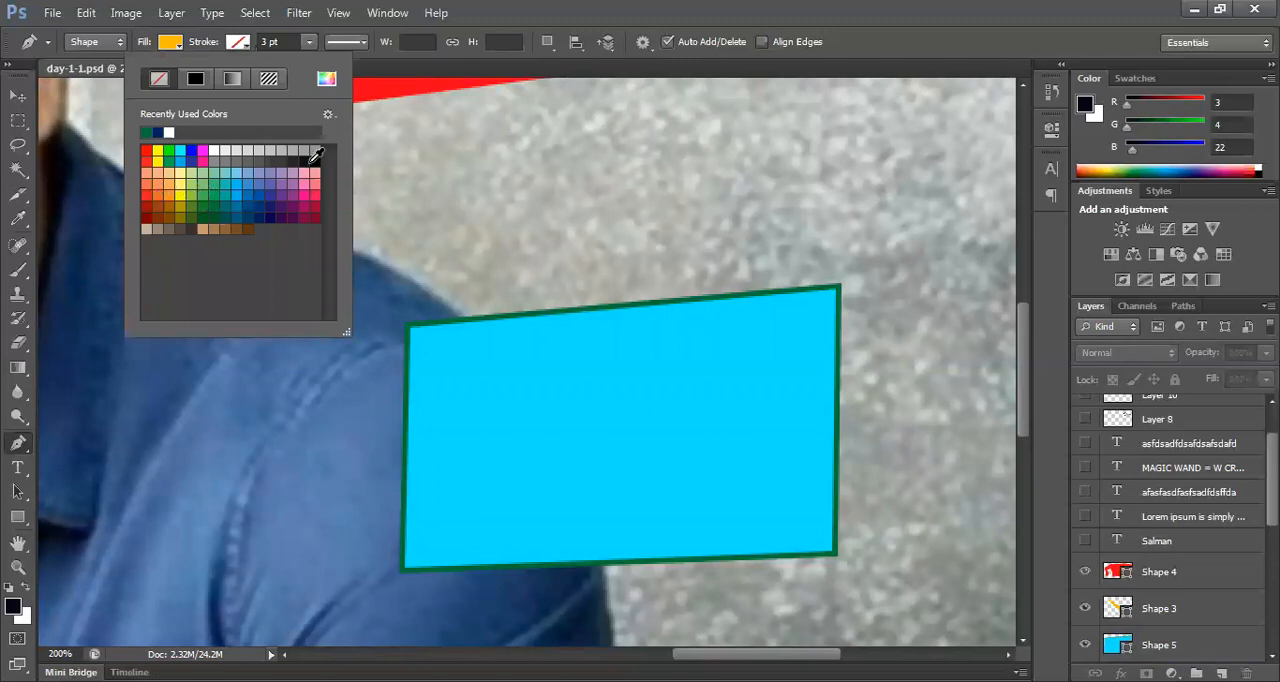
left_click(315, 158)
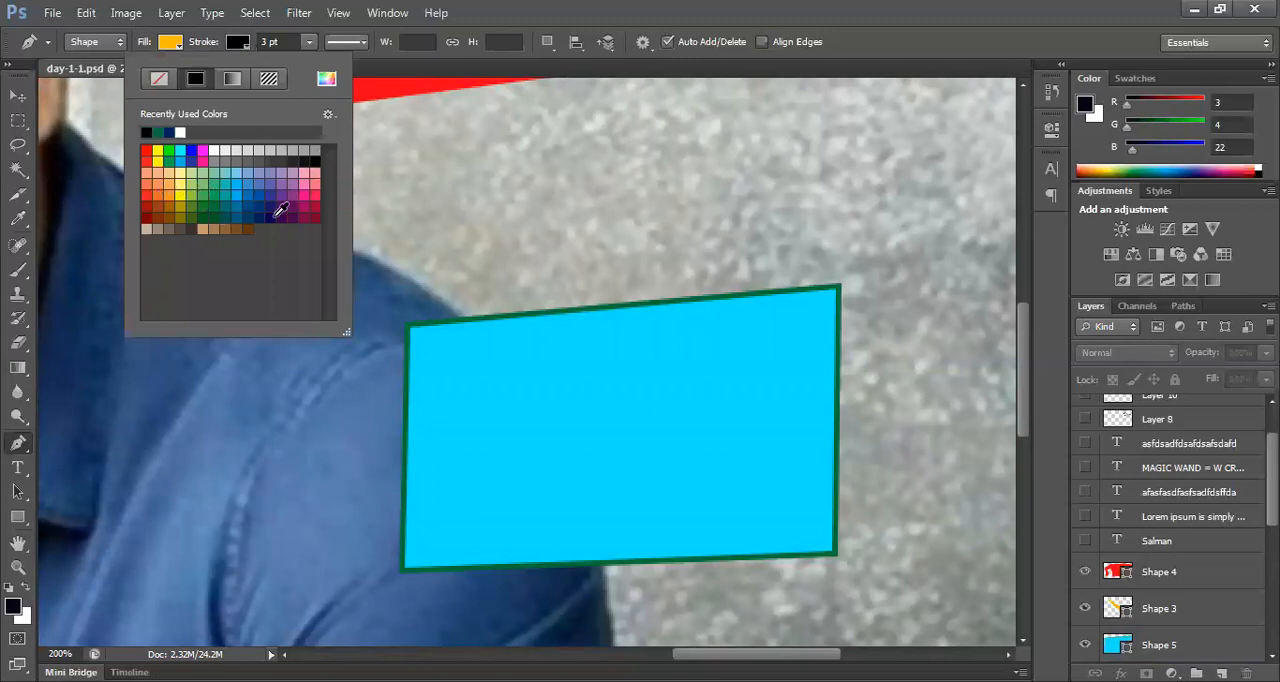
left_click(308, 41)
left_click_drag(310, 62, 331, 62)
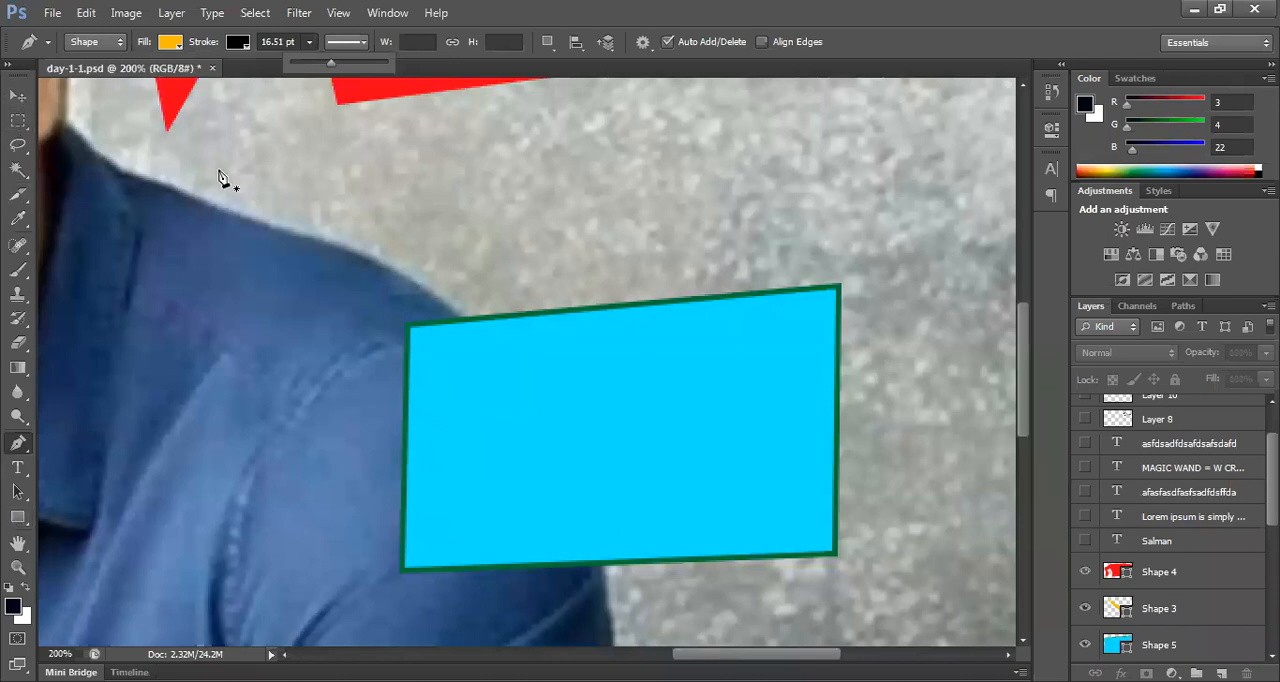
Step: Draw a five-sided, arrow-like orange shape about 178 × 81 px across the top of the portrait's shoulder with the Pen tool
left_click(187, 163)
left_click(187, 286)
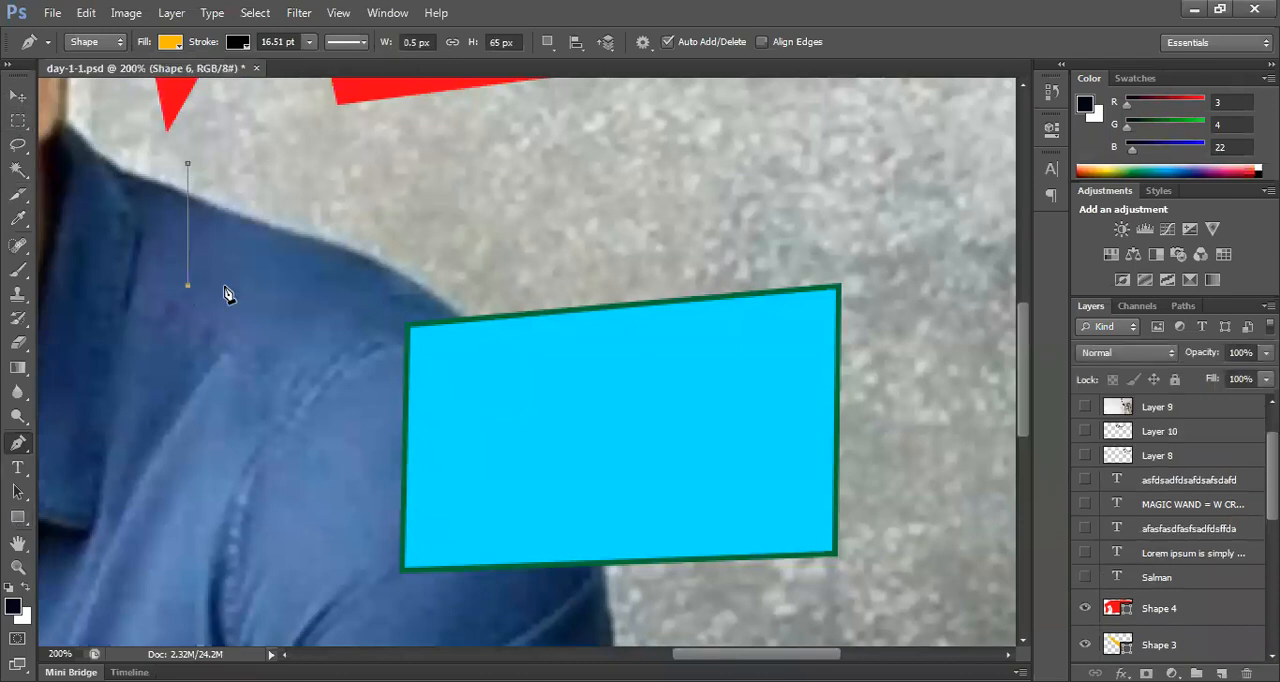
left_click(379, 247)
left_click(522, 196)
left_click(378, 134)
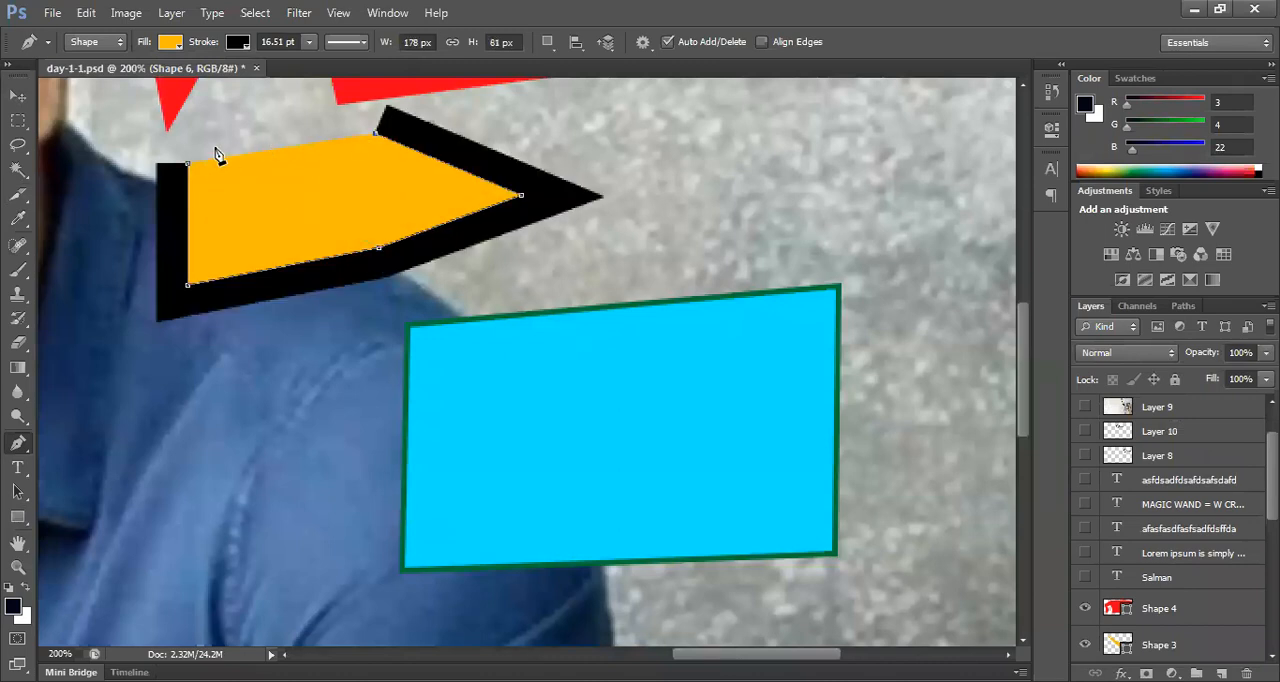
left_click(192, 170)
Step: Remove the black stroke from the arrow-like orange shape
mouse_move(418, 224)
left_mouse_down()
mouse_move(509, 314)
mouse_move(566, 343)
left_mouse_up()
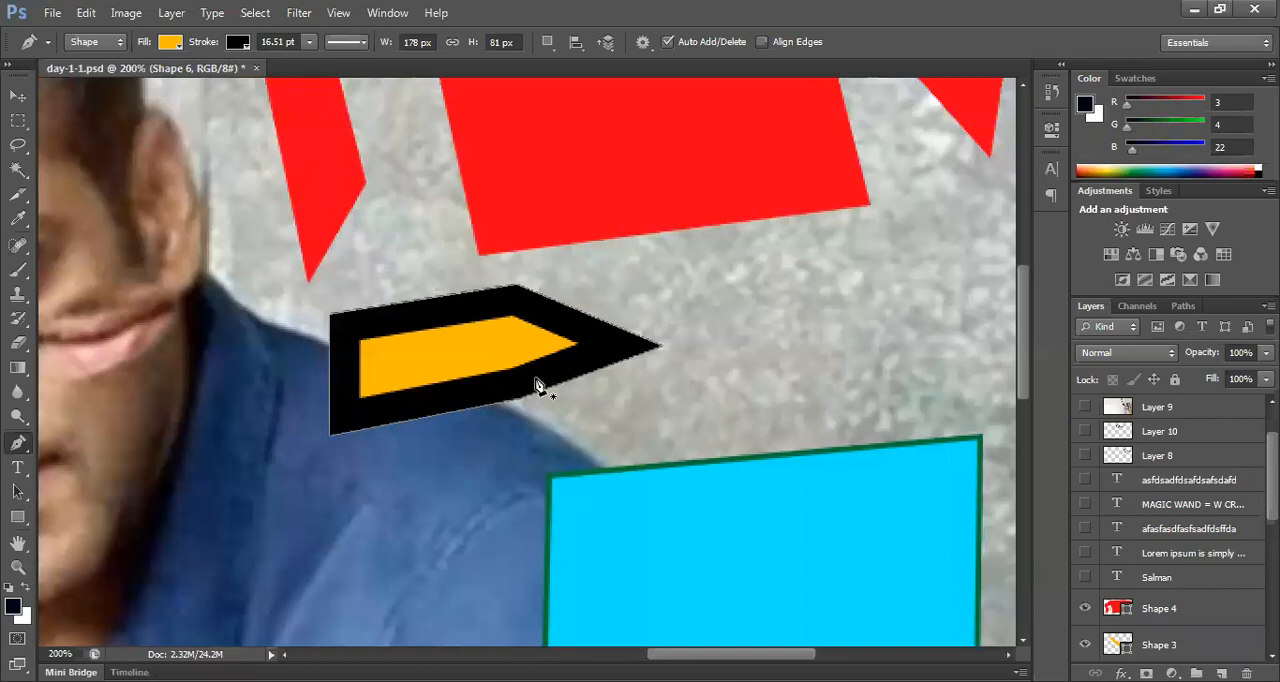
scroll(674, 460, "down", 3)
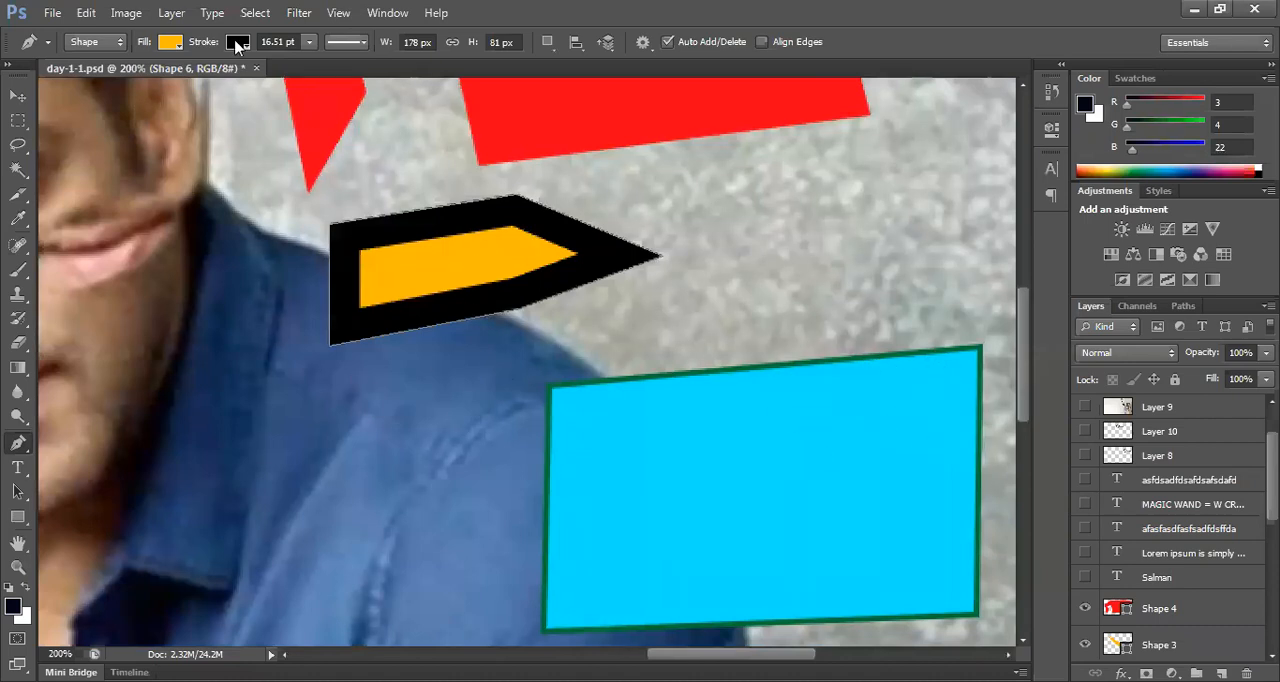
left_click(238, 44)
left_click(159, 78)
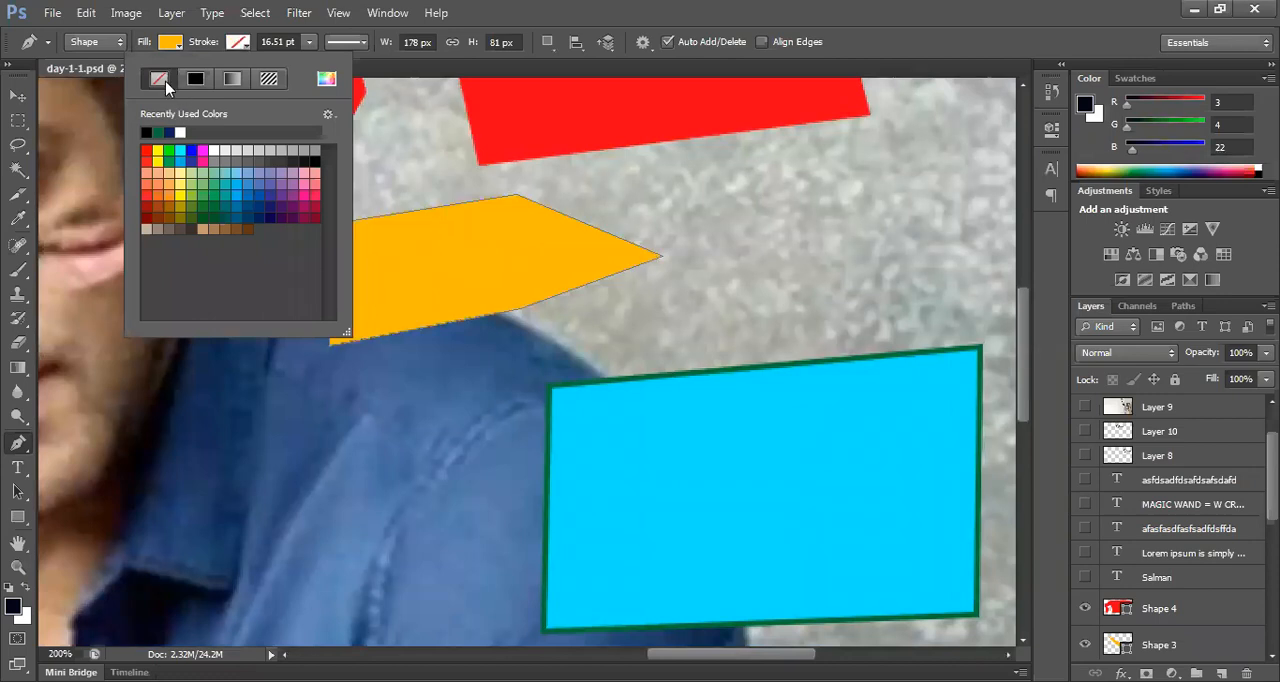
Step: Change the outline of the cyan four-sided shape on the shoulder to crimson with a stroke width of 9.58 pt
left_click(24, 96)
left_click(651, 466)
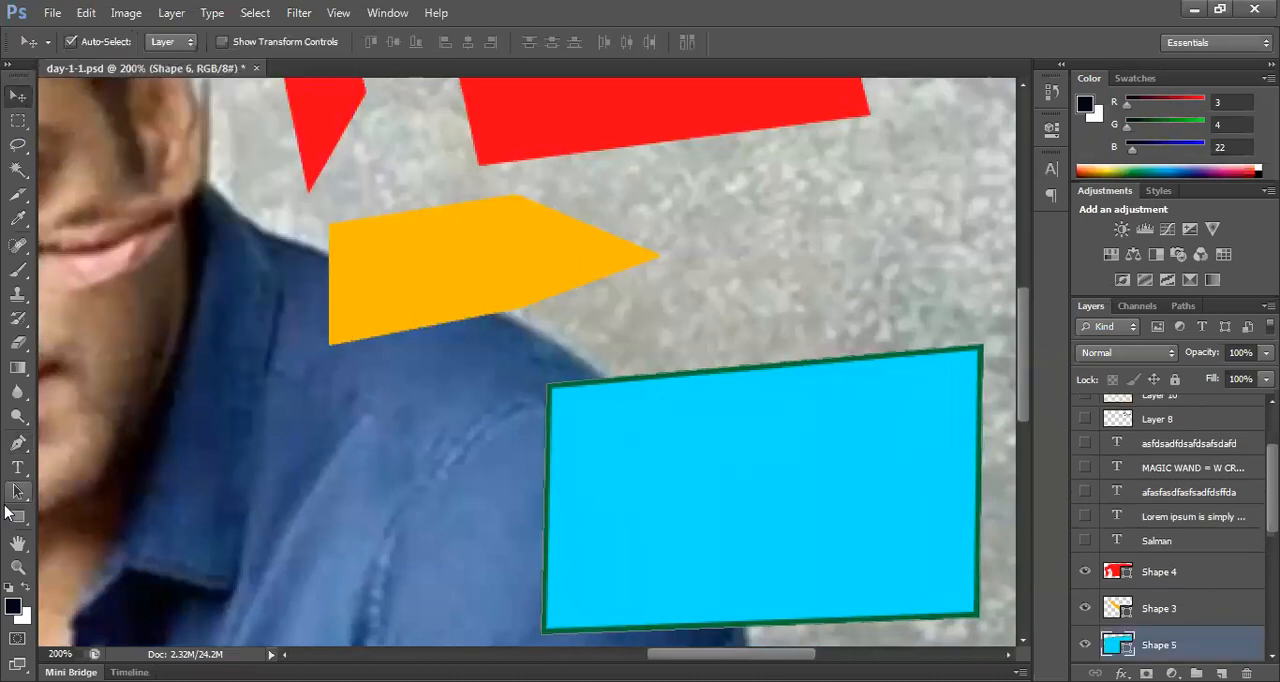
left_click(18, 443)
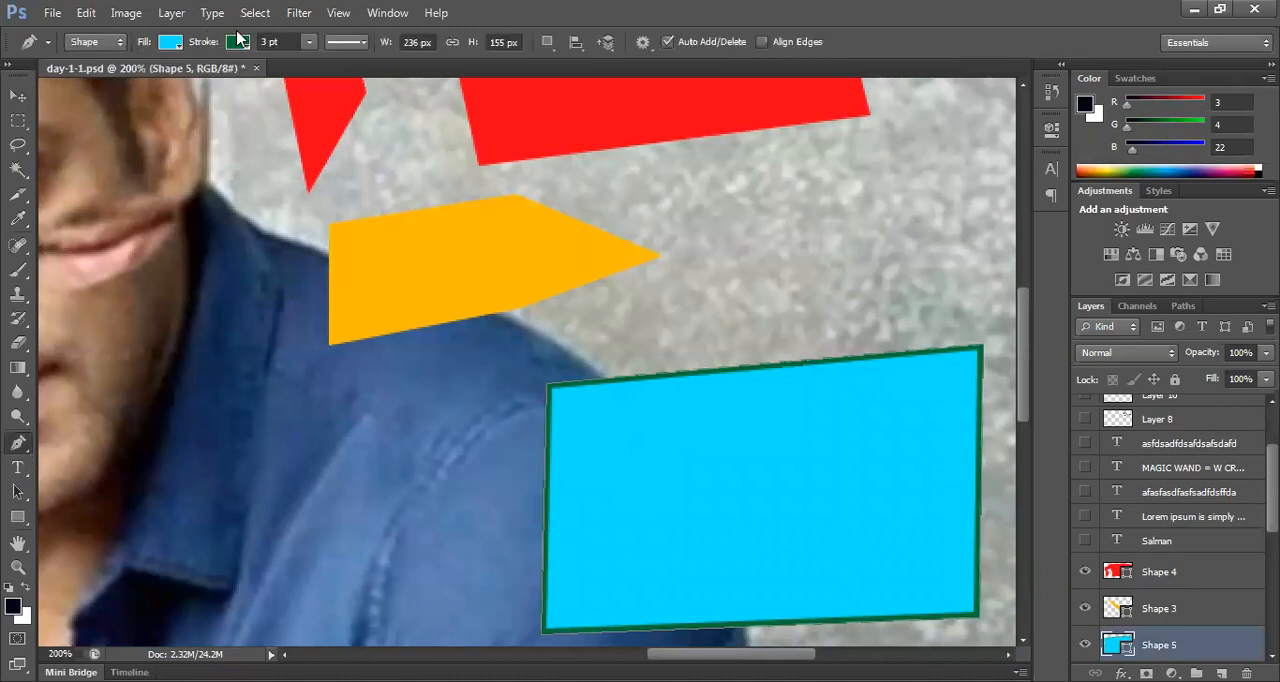
left_click(238, 43)
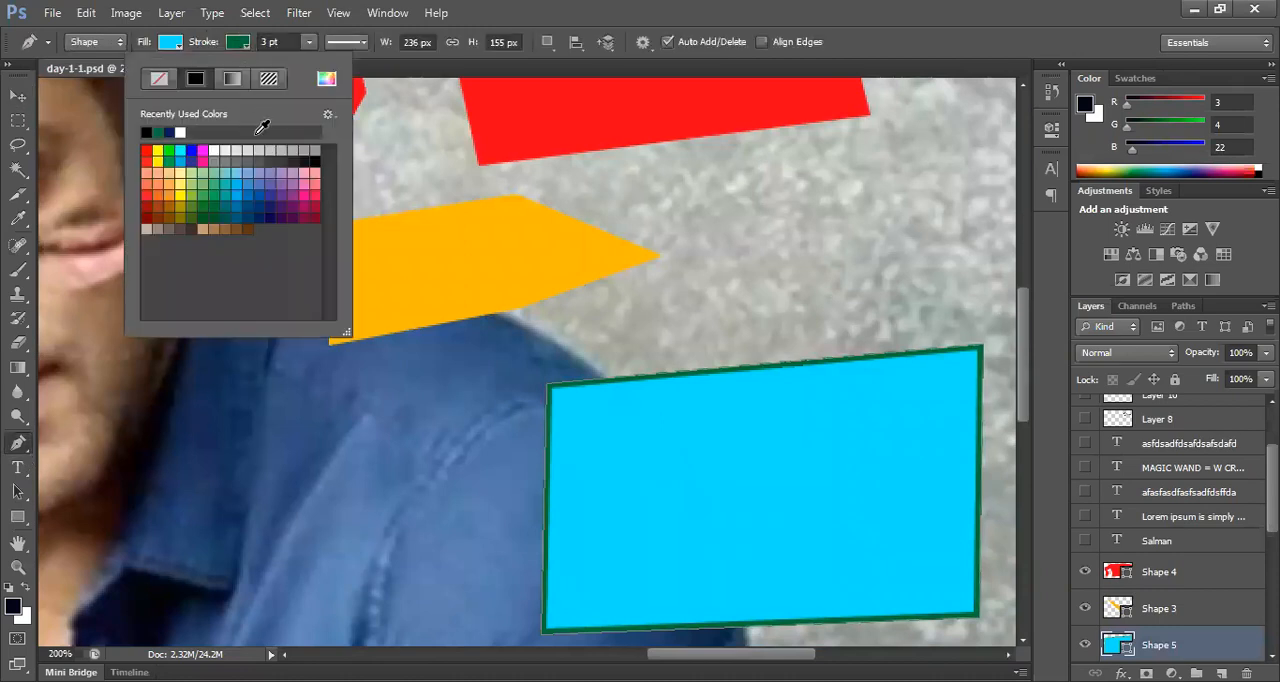
left_click(301, 193)
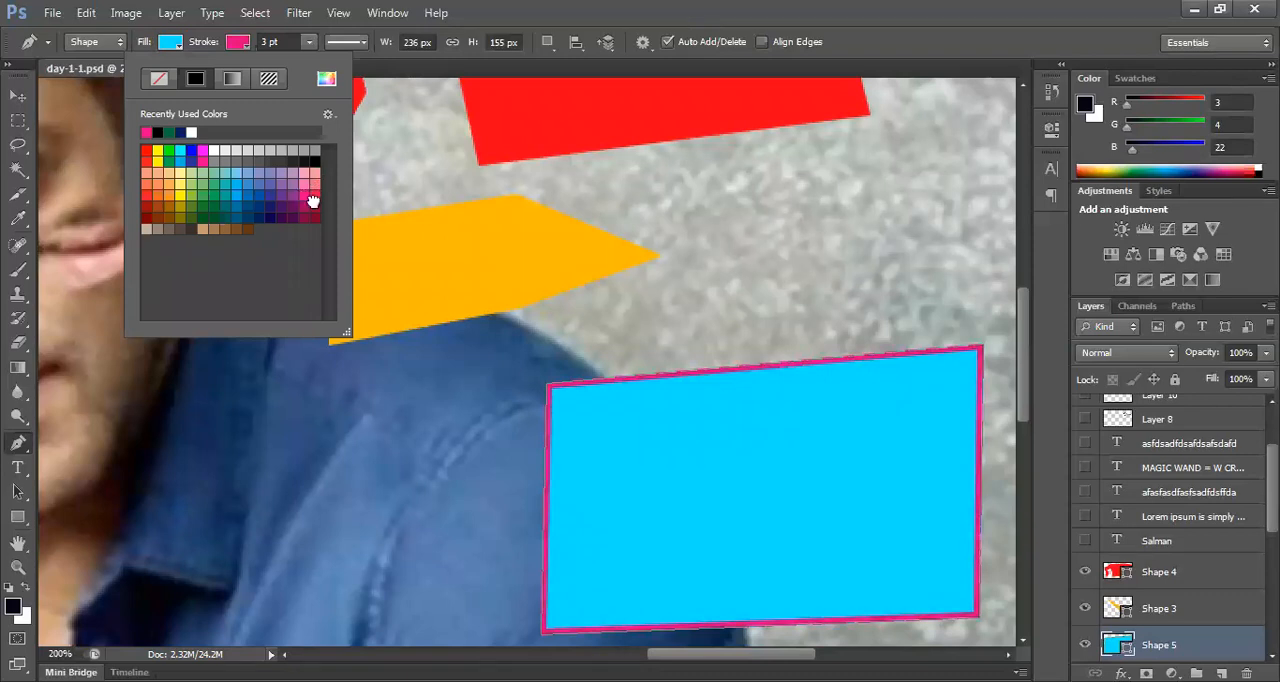
left_click(315, 204)
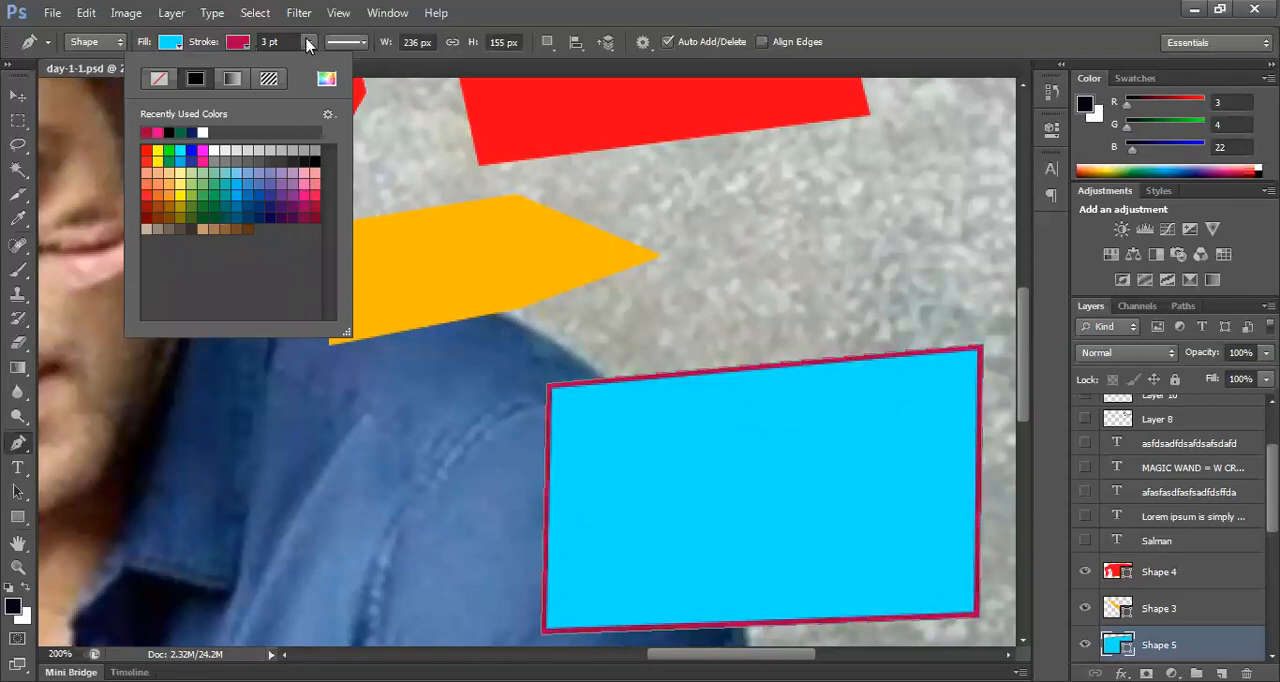
left_click(309, 42)
mouse_move(314, 67)
left_mouse_down()
mouse_move(337, 67)
mouse_move(304, 80)
mouse_move(345, 86)
mouse_move(300, 86)
mouse_move(320, 87)
left_mouse_up()
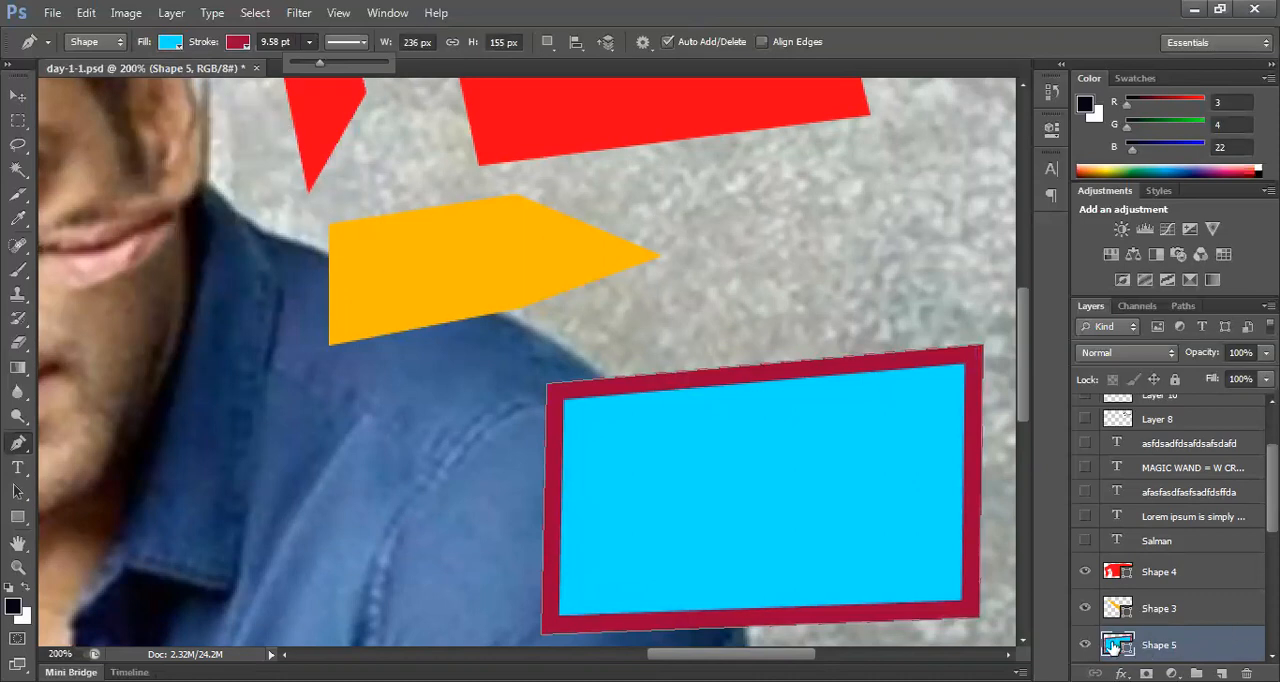
Step: Try an olive fill on the crimson-outlined shape, and settle on dark navy blue
left_click(170, 42)
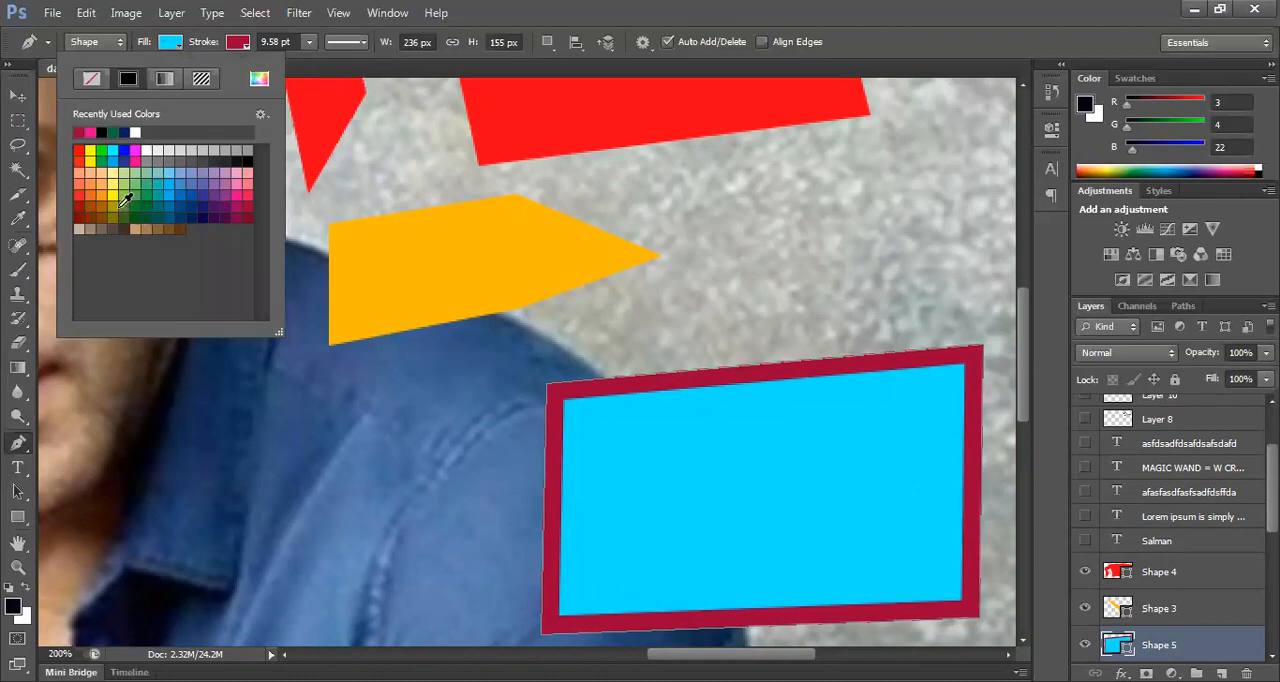
left_click(116, 202)
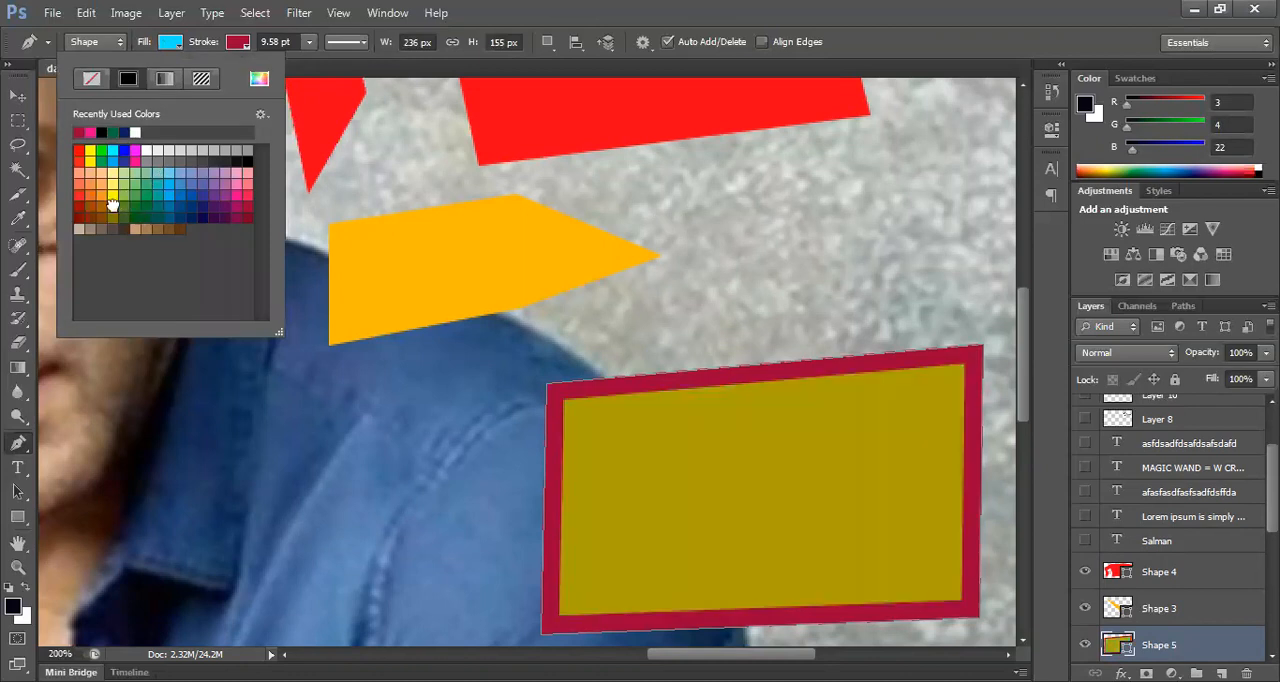
left_click(209, 210)
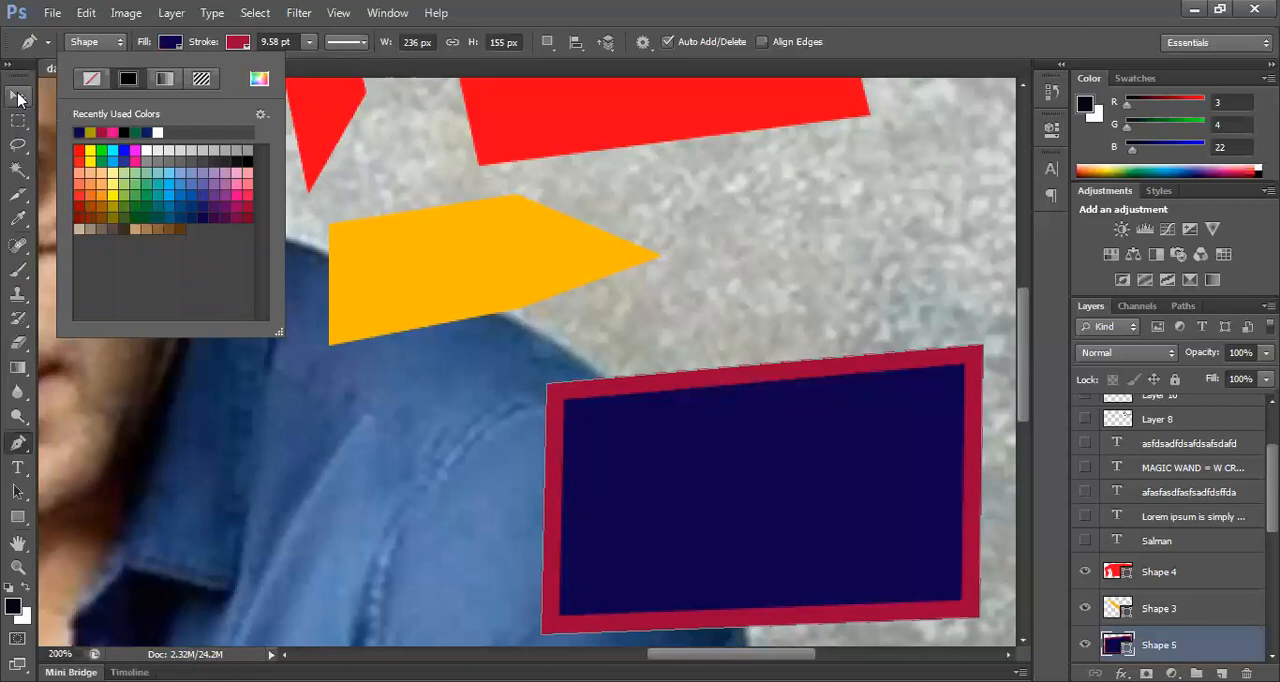
left_click(18, 96)
left_click(18, 488)
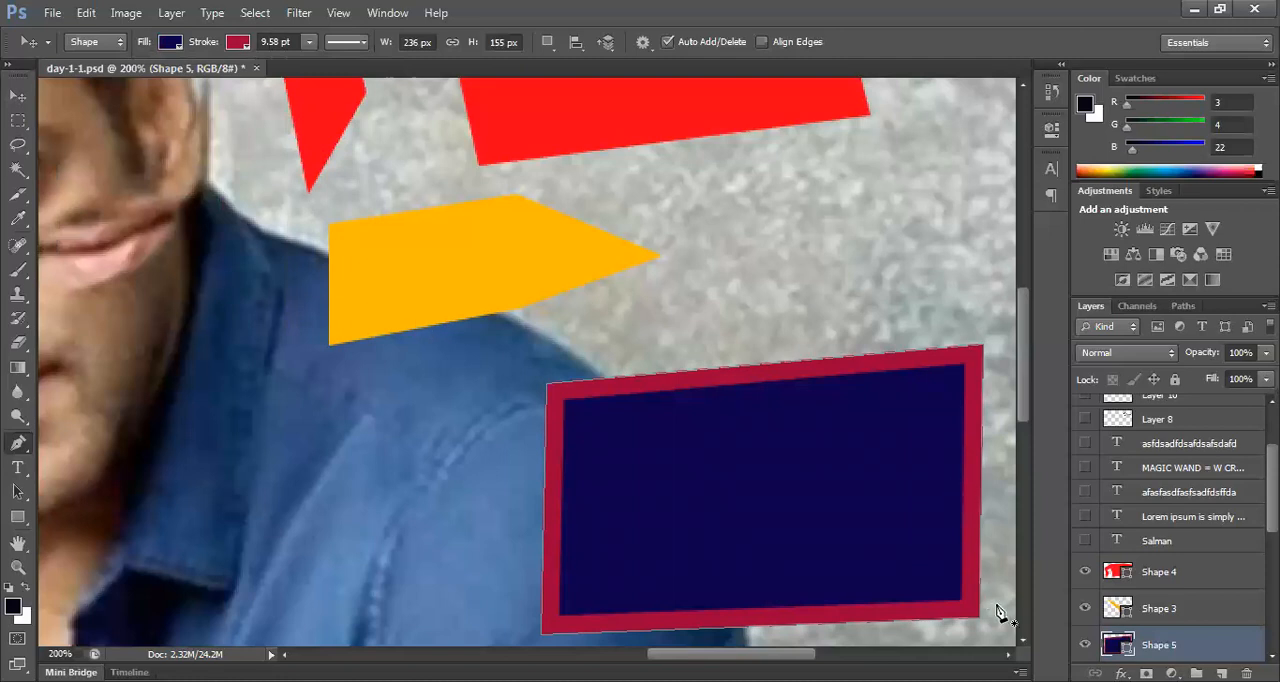
key("p")
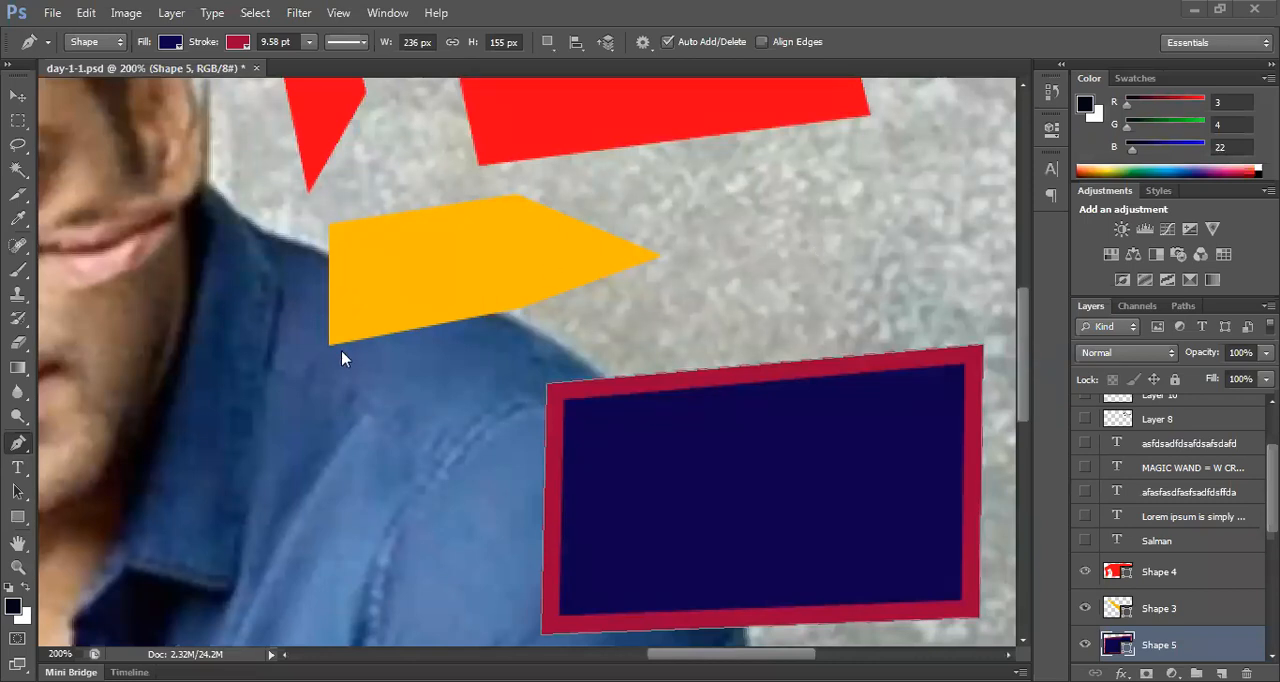
left_click(563, 392)
scroll(540, 396, "down", 2)
key("v")
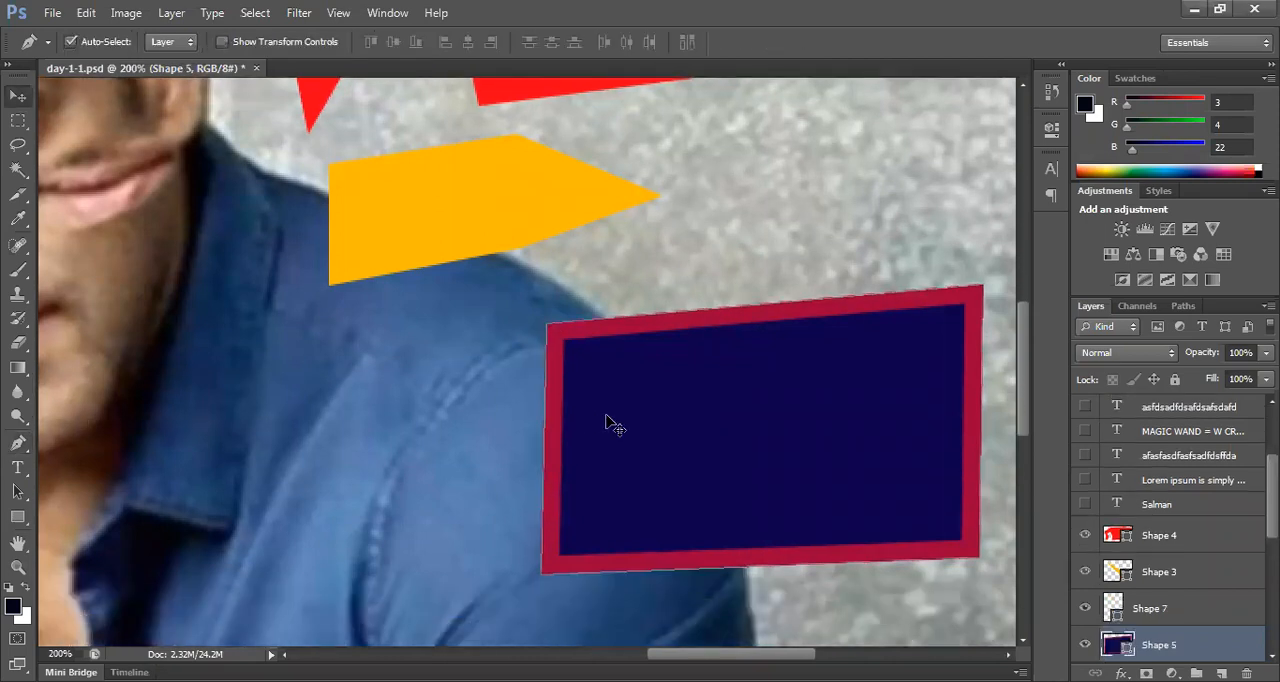
left_click_drag(553, 260, 601, 300)
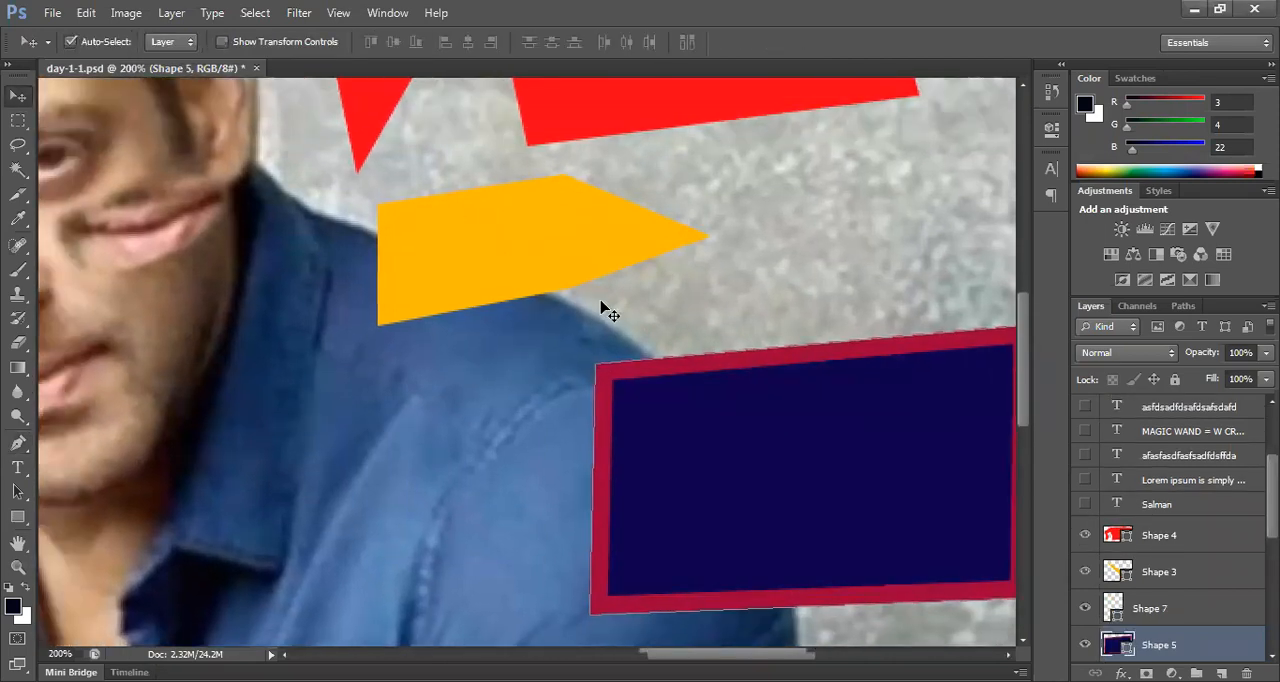
Step: Draw a closed four-sided navy shape with a crimson outline, about 197 × 186 px, over the portrait's chin and shoulder with the Pen tool
key("ctrl+minus")
key("ctrl+minus")
key("ctrl+minus")
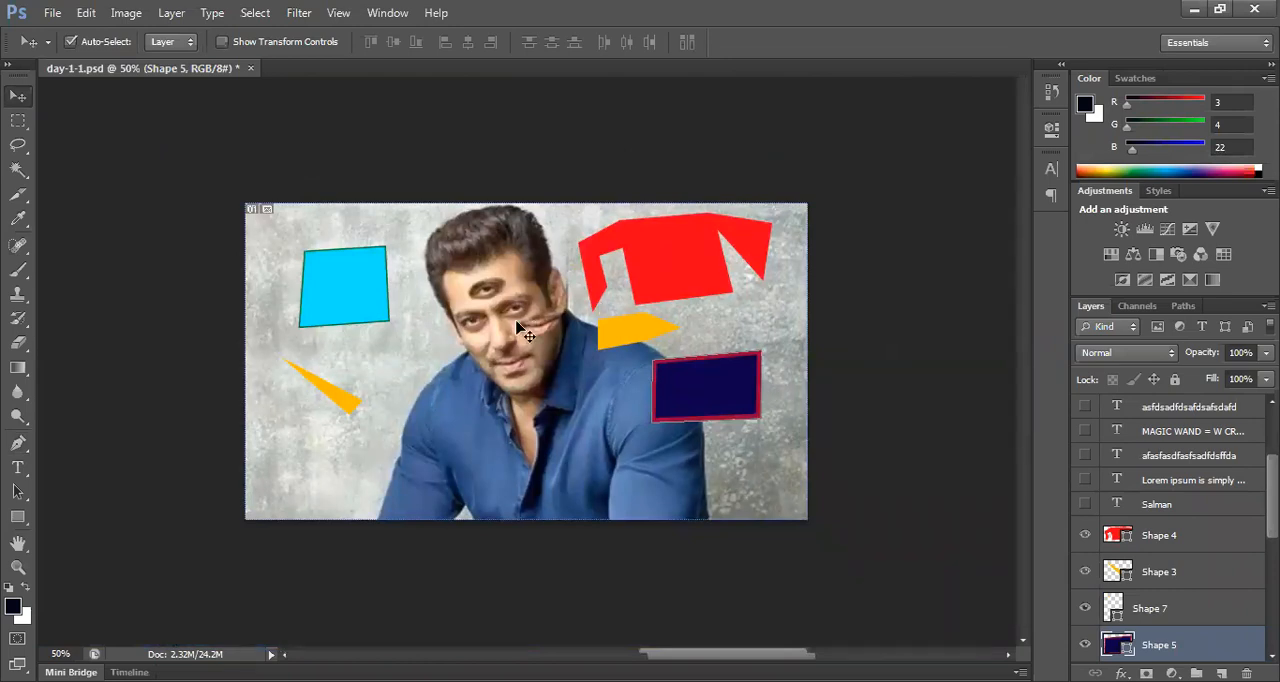
key("ctrl+plus")
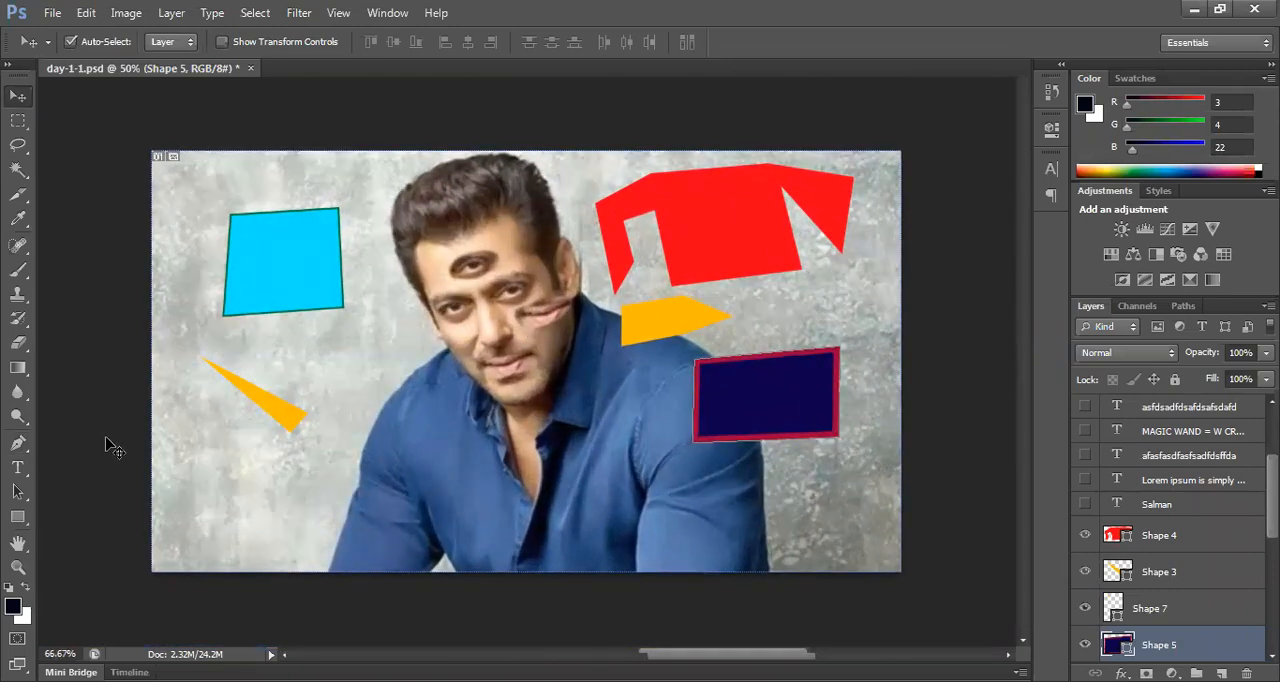
left_click_drag(16, 443, 112, 438)
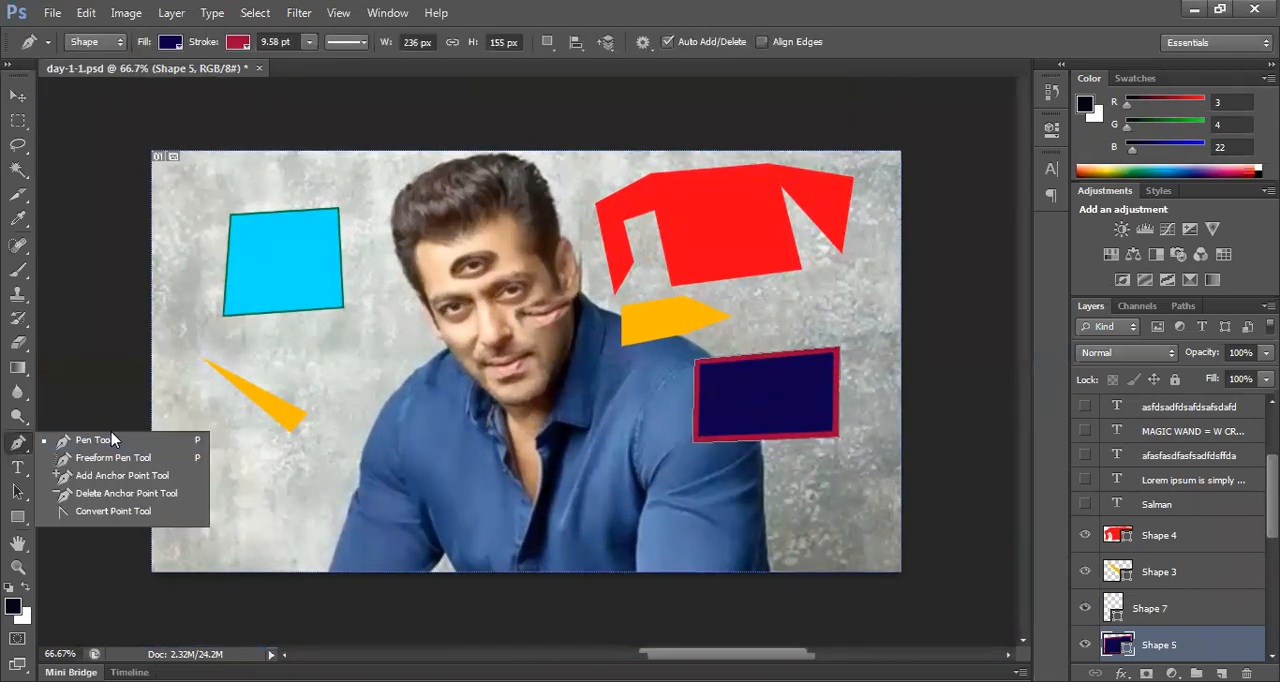
left_click(383, 368)
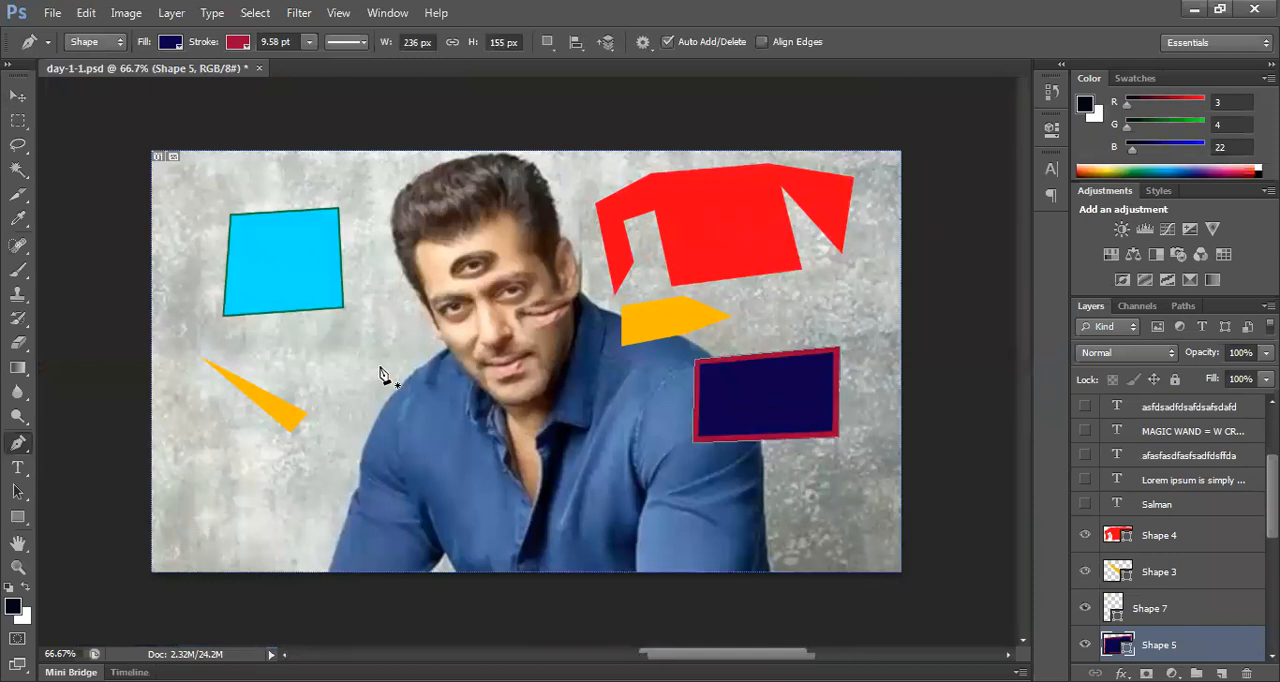
left_click(380, 368)
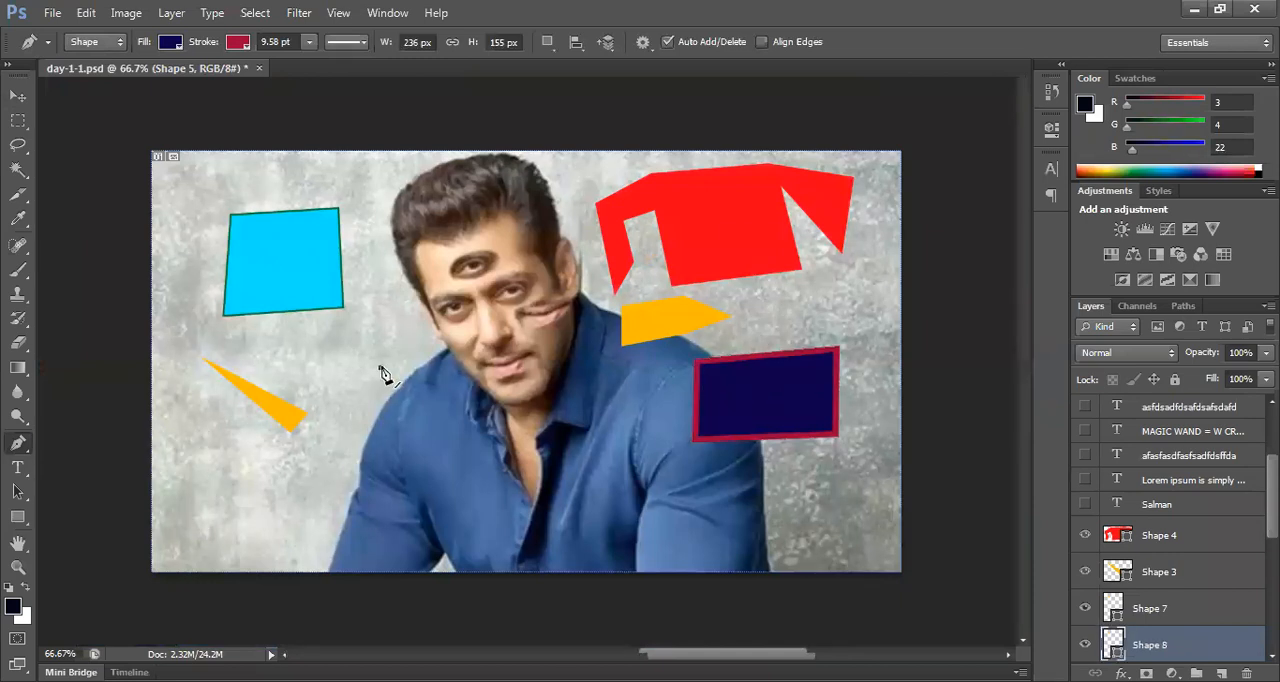
left_click(390, 442)
left_click(505, 428)
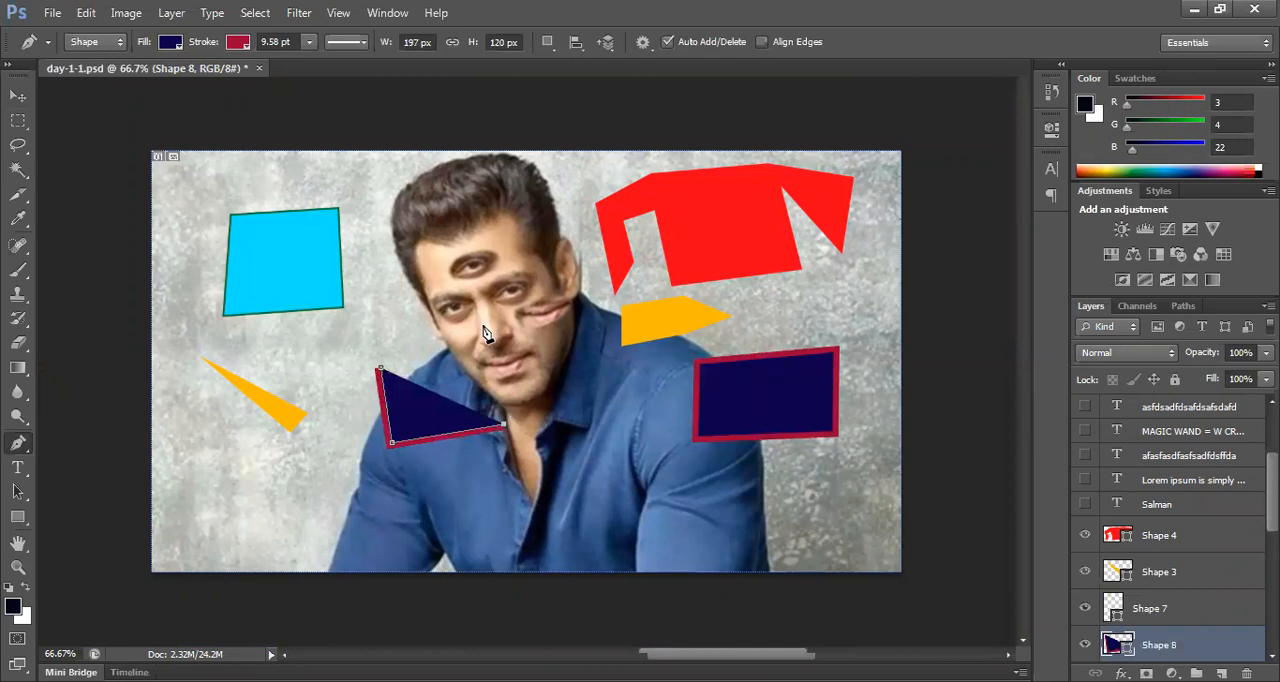
left_click(486, 327)
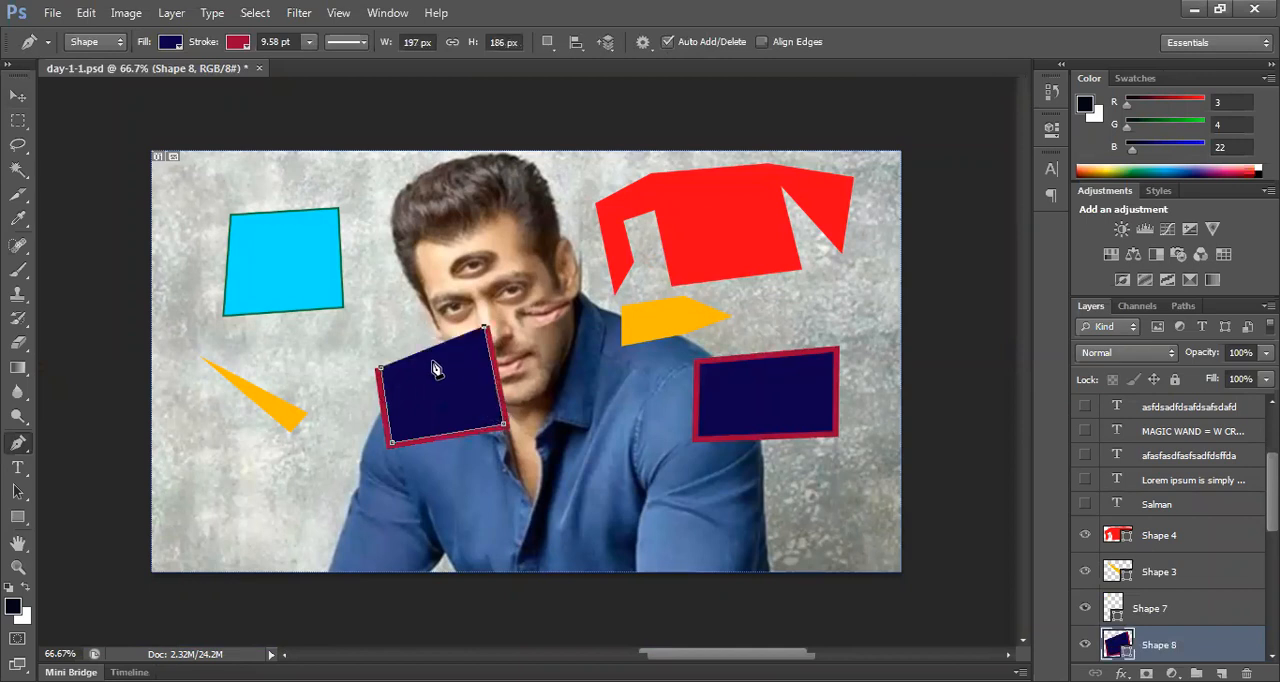
left_click(382, 369)
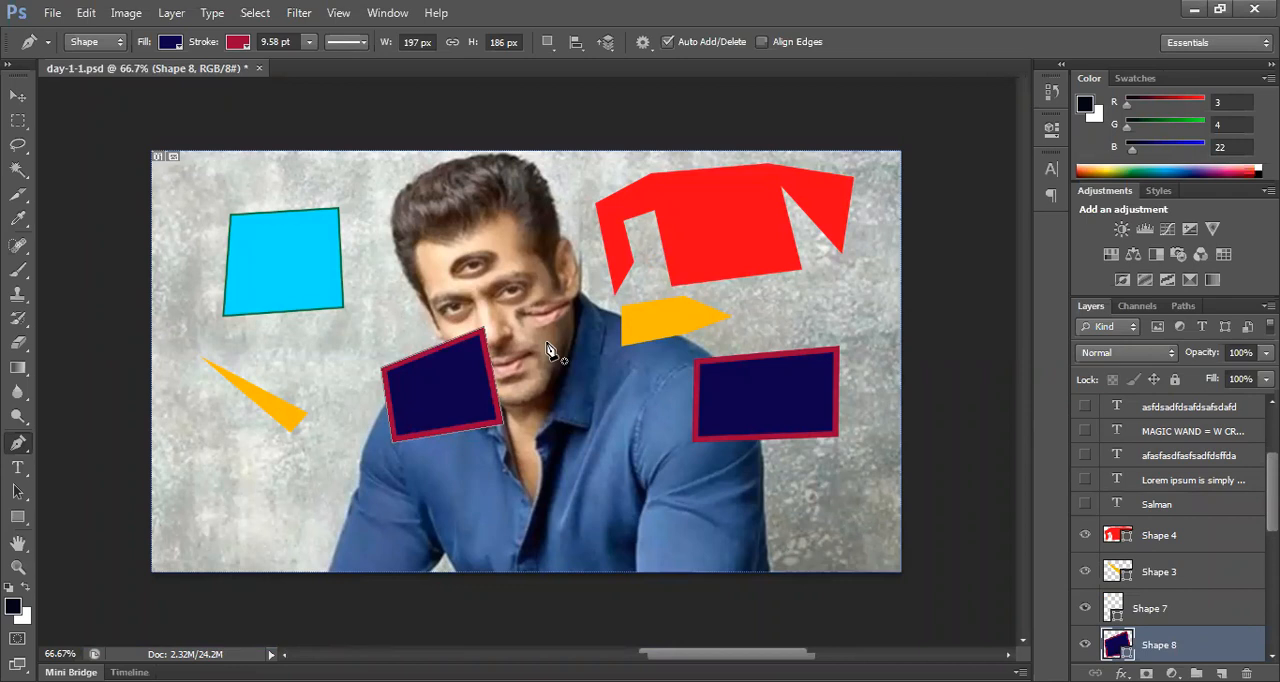
Step: Draw a jagged, self-crossing navy shape with a crimson outline, about 499 × 257 px, across the shirt's chest
left_click(552, 463)
left_click(646, 467)
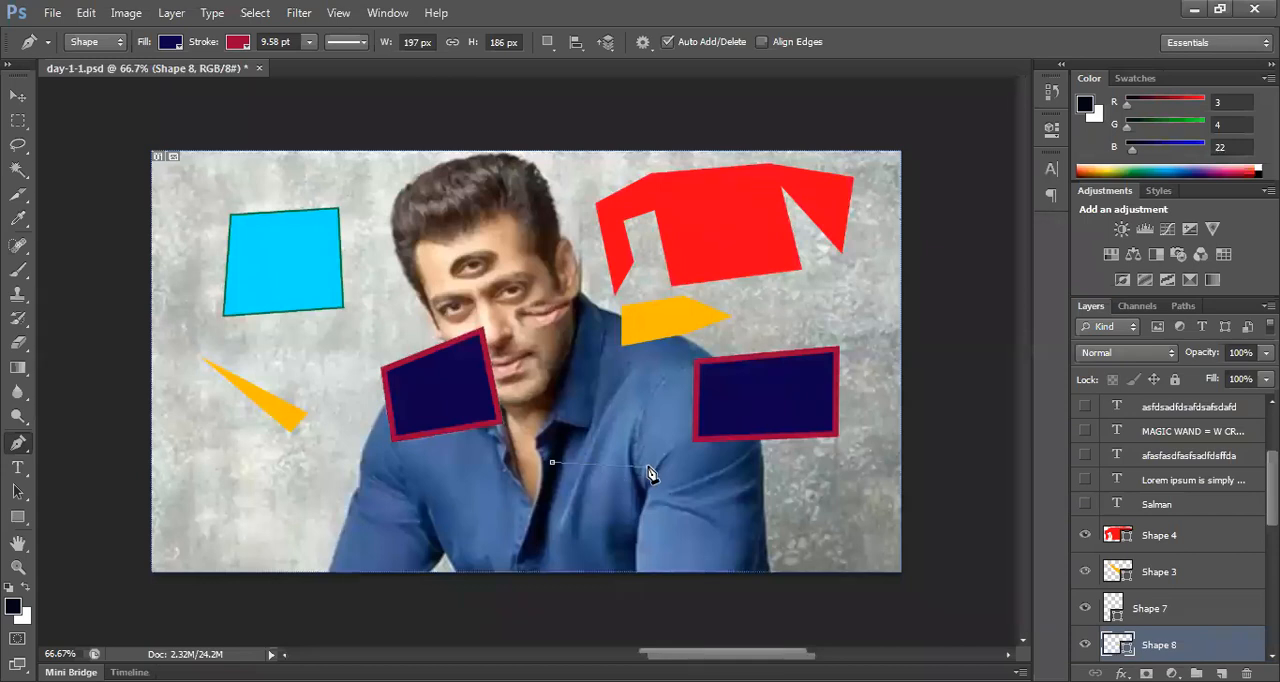
left_click(638, 528)
left_click(472, 528)
left_click(472, 490)
left_click(508, 503)
left_click(508, 468)
left_click(527, 499)
left_click(531, 467)
left_click(547, 498)
left_click(549, 450)
left_click(566, 494)
left_click(584, 437)
left_click(586, 497)
left_click(622, 430)
left_click(642, 483)
left_click(659, 430)
left_click(685, 468)
left_click(690, 515)
left_click(617, 549)
left_click(536, 528)
left_click(444, 498)
left_click(456, 437)
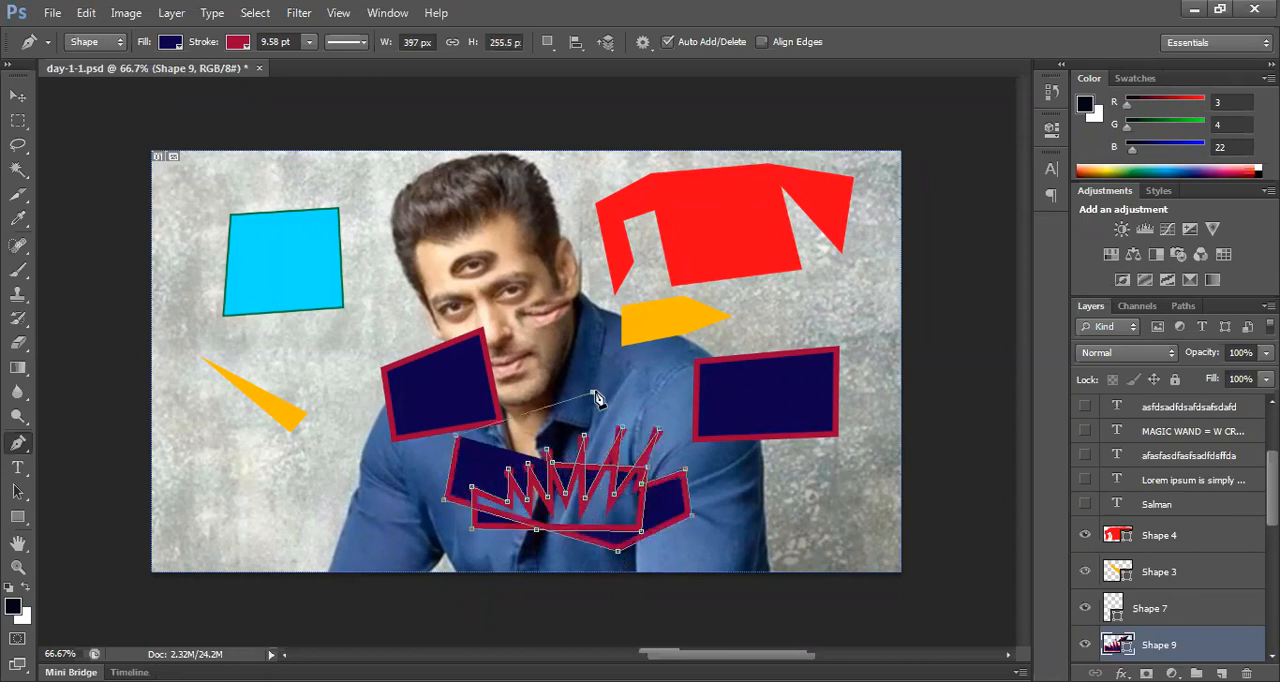
left_click(592, 393)
left_click(620, 393)
left_click(755, 471)
left_click(740, 484)
left_click(587, 515)
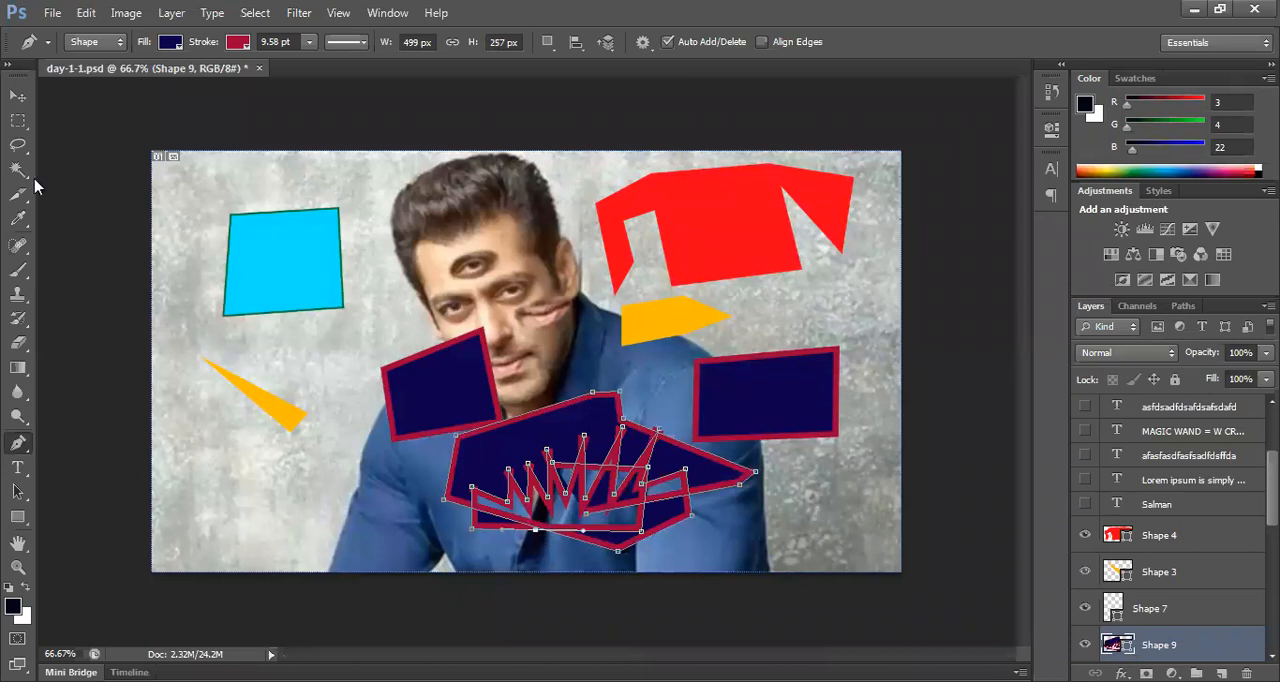
Step: Delete the jagged chest shape, the navy four-sided shape on the shoulder, the red shape and the orange arrow-like shape
left_click(18, 95)
left_click_drag(611, 417, 587, 439)
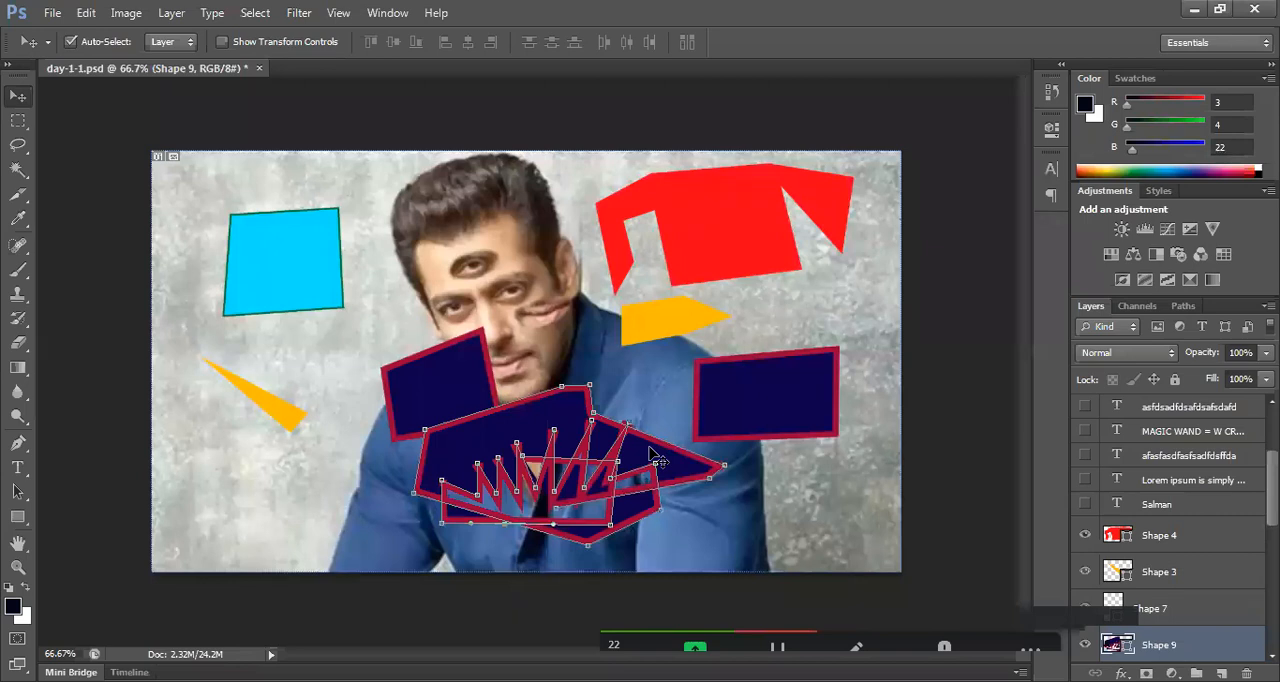
key("Delete")
left_click_drag(759, 372, 754, 381)
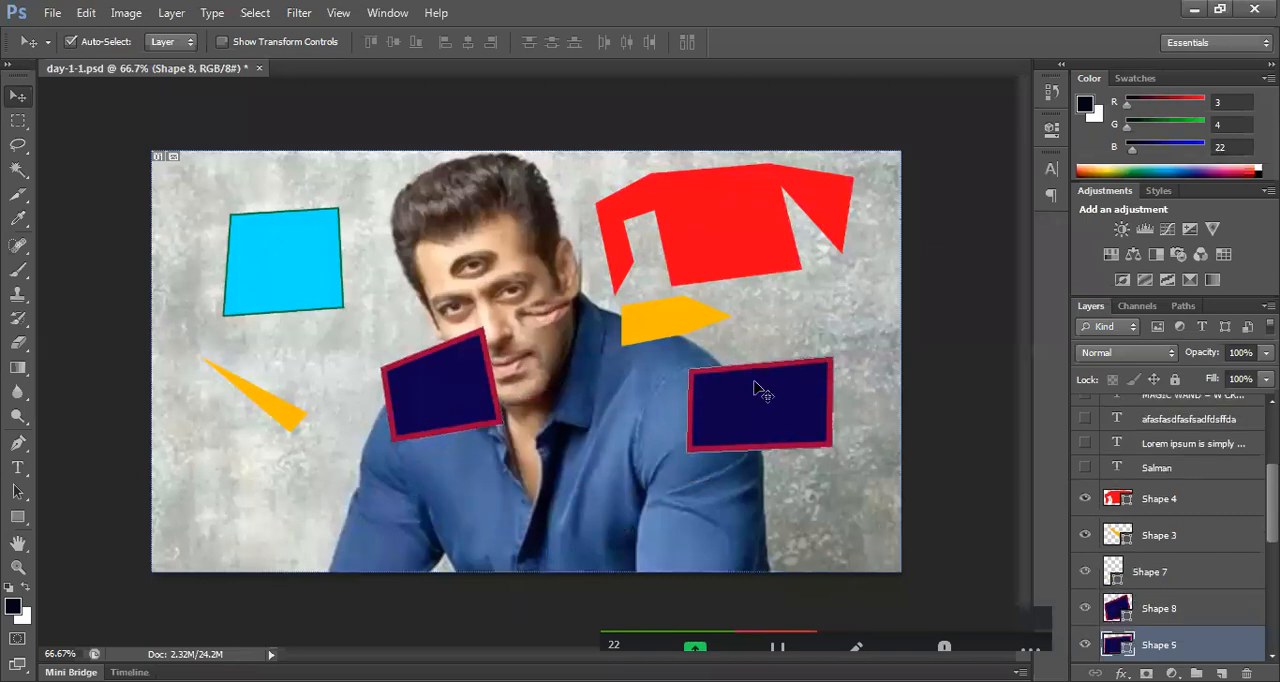
key("Delete")
left_click(731, 251)
key("Delete")
left_click_drag(691, 312, 678, 328)
key("Delete")
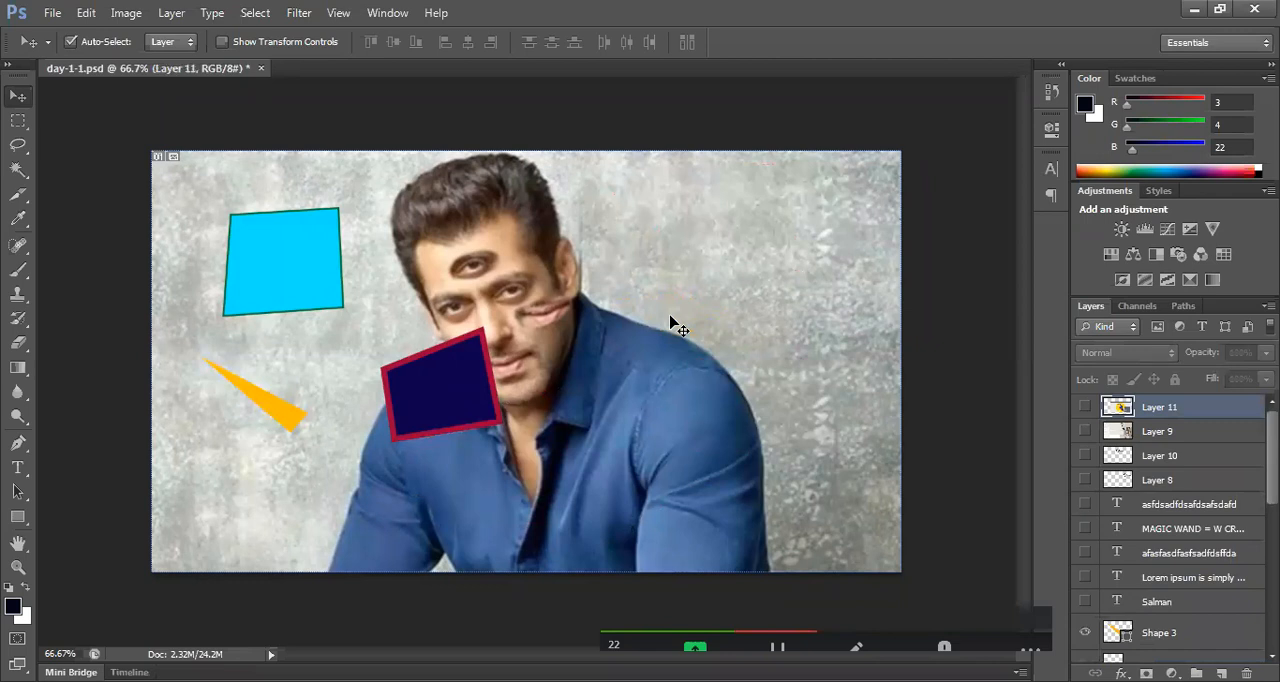
Step: Delete the thin orange wedge and move the remaining navy shape onto the background beneath the cyan shape
left_click_drag(300, 423, 723, 307)
key("Delete")
left_click_drag(459, 402, 268, 402)
left_click(465, 402)
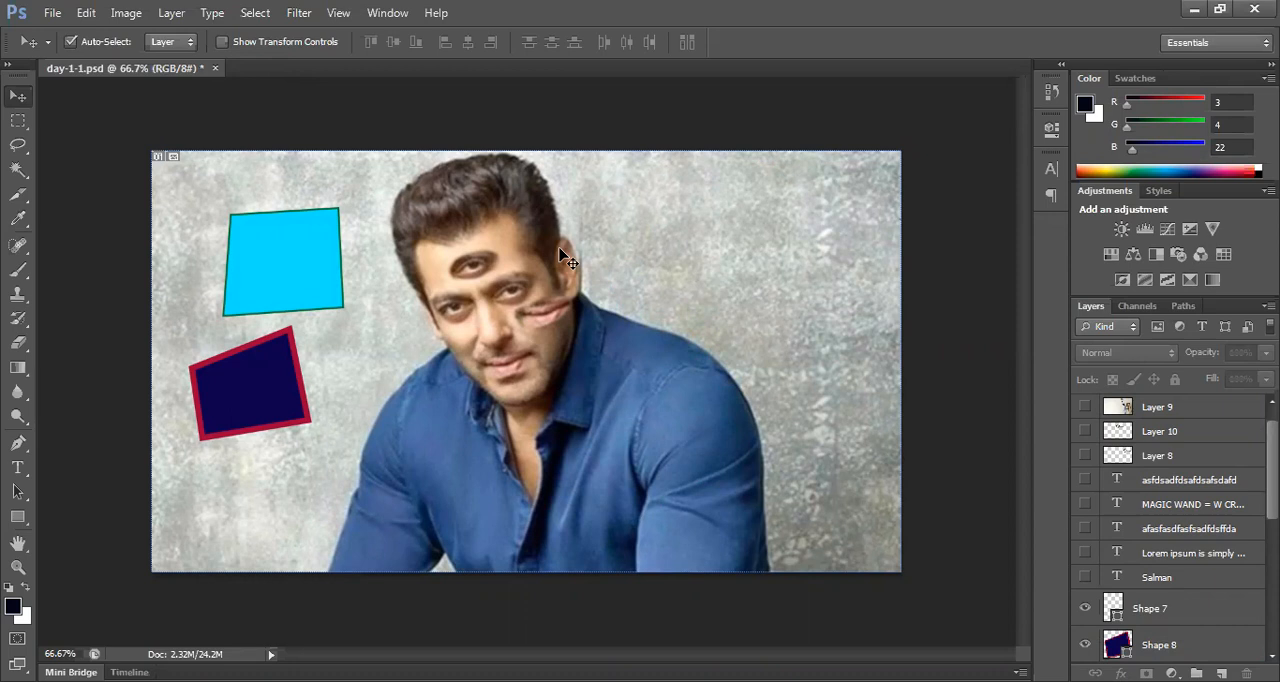
Step: Set the Pen tool to draw in Path mode instead of Shape
left_click(18, 443)
left_click(75, 442)
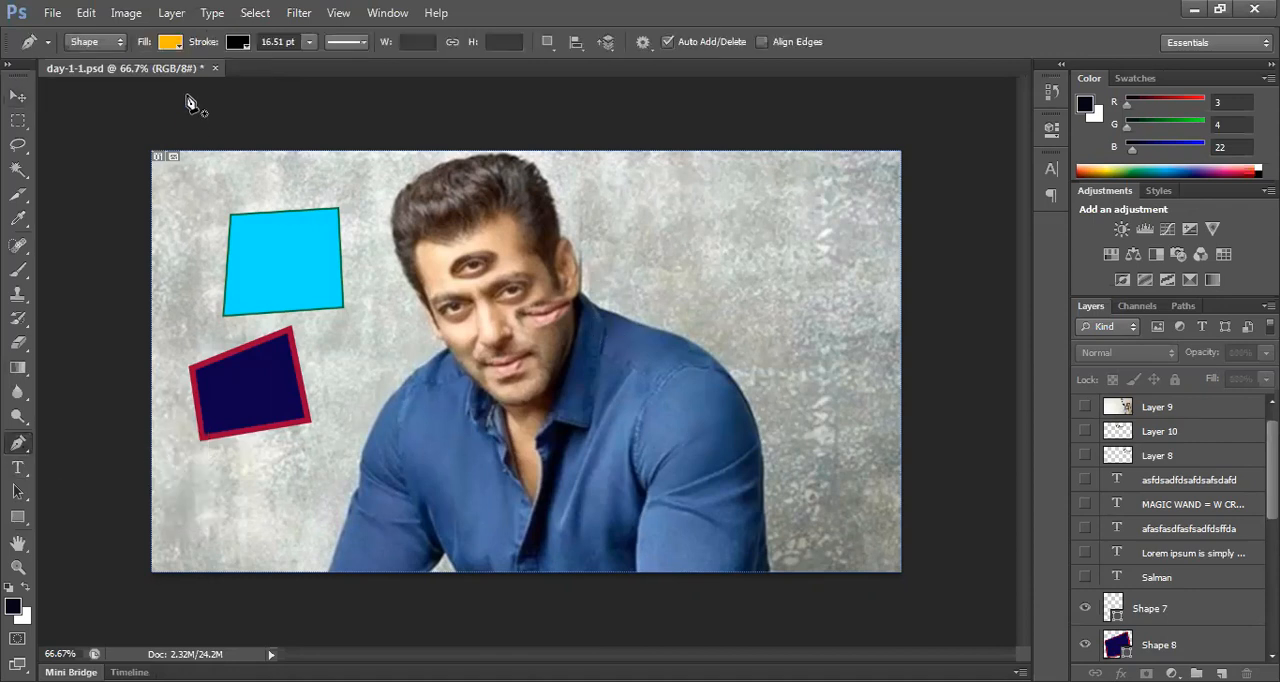
left_click(110, 42)
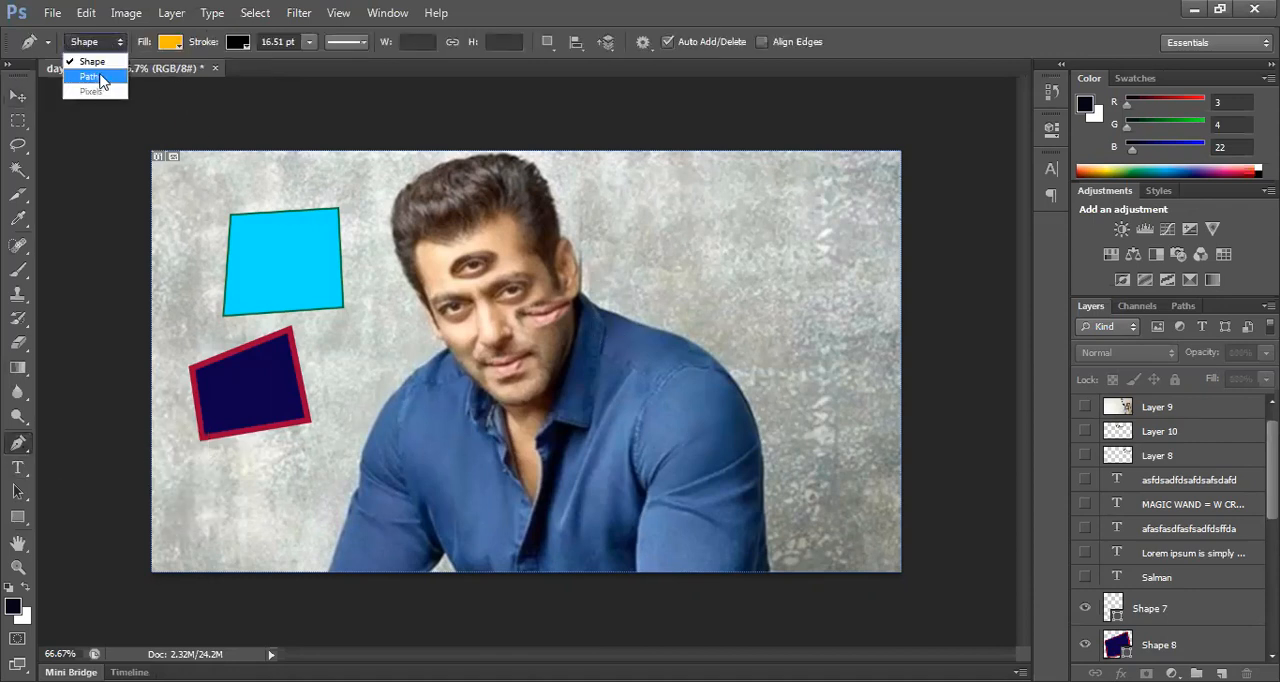
left_click(98, 77)
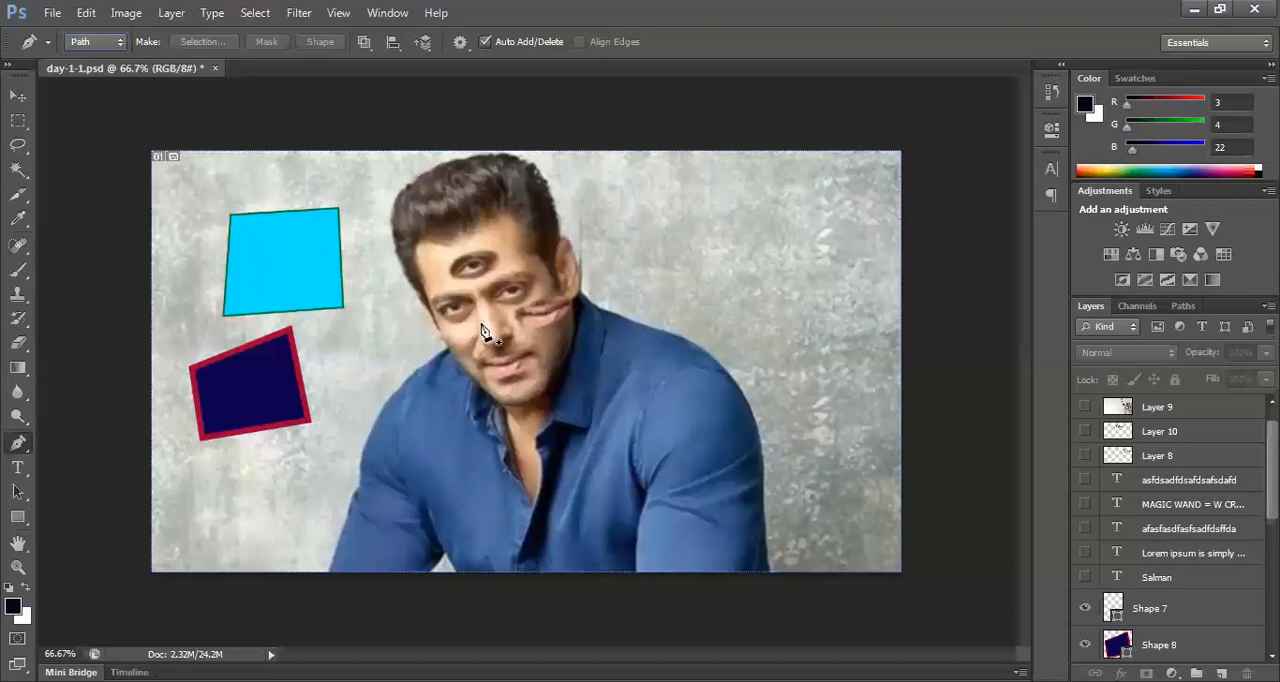
Step: Start a path at the top of the portrait's ear and curve it up along the hair's right edge
key("alt")
key("ctrl+plus")
scroll(528, 196, "up", 3)
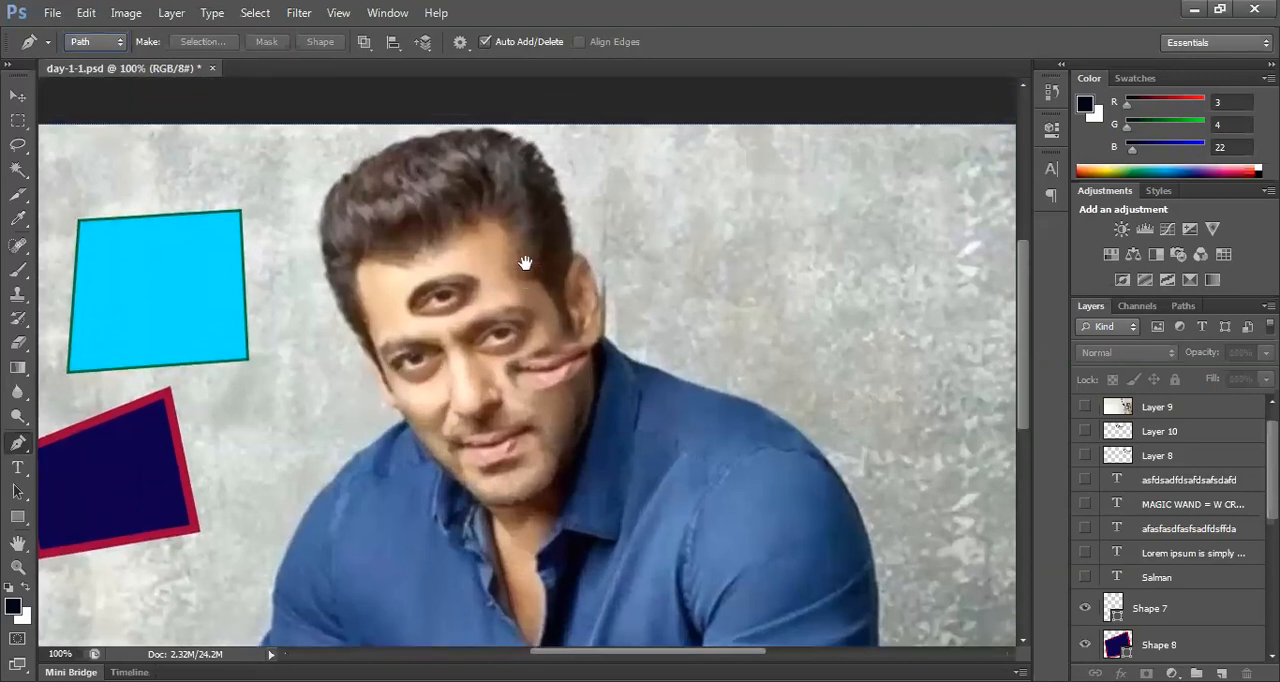
key("ctrl+plus")
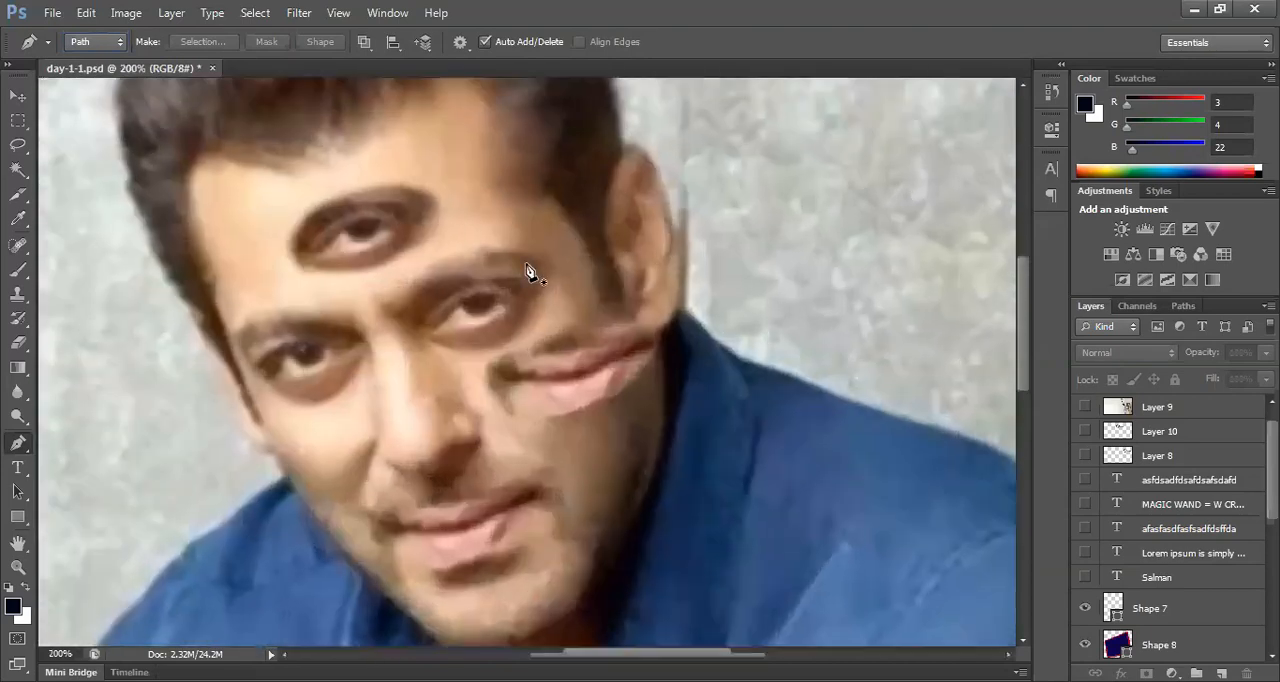
key("ctrl+minus")
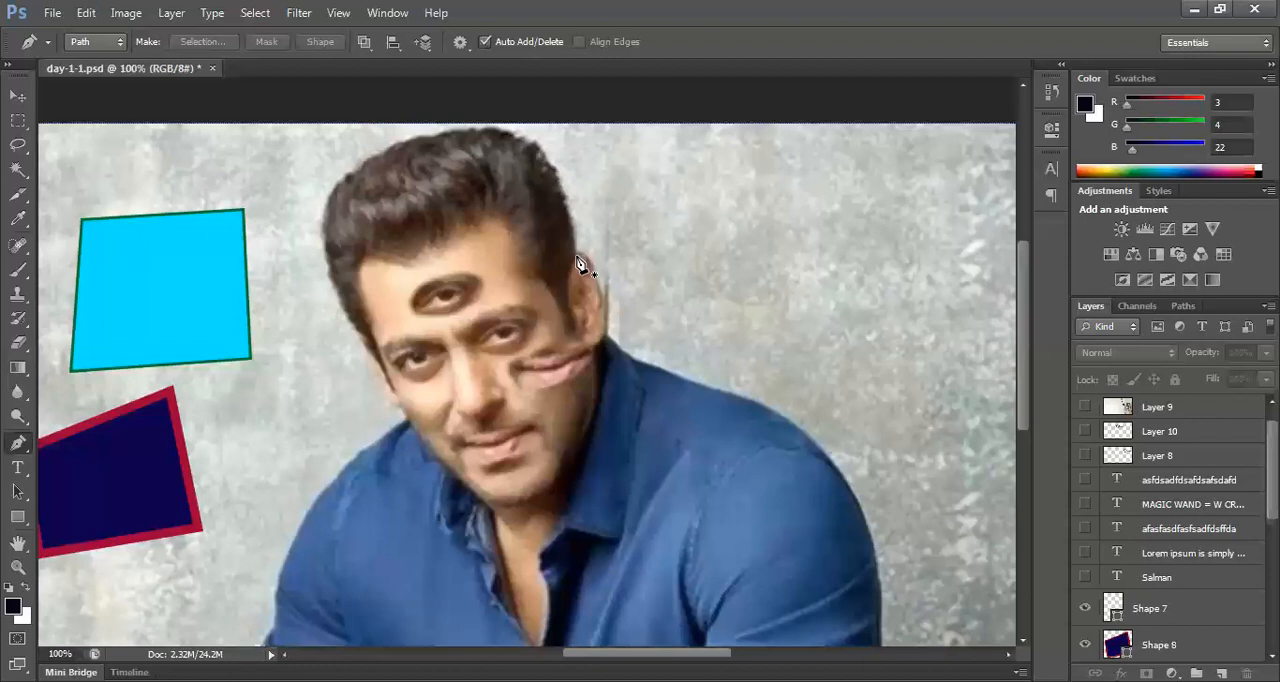
left_click(561, 363)
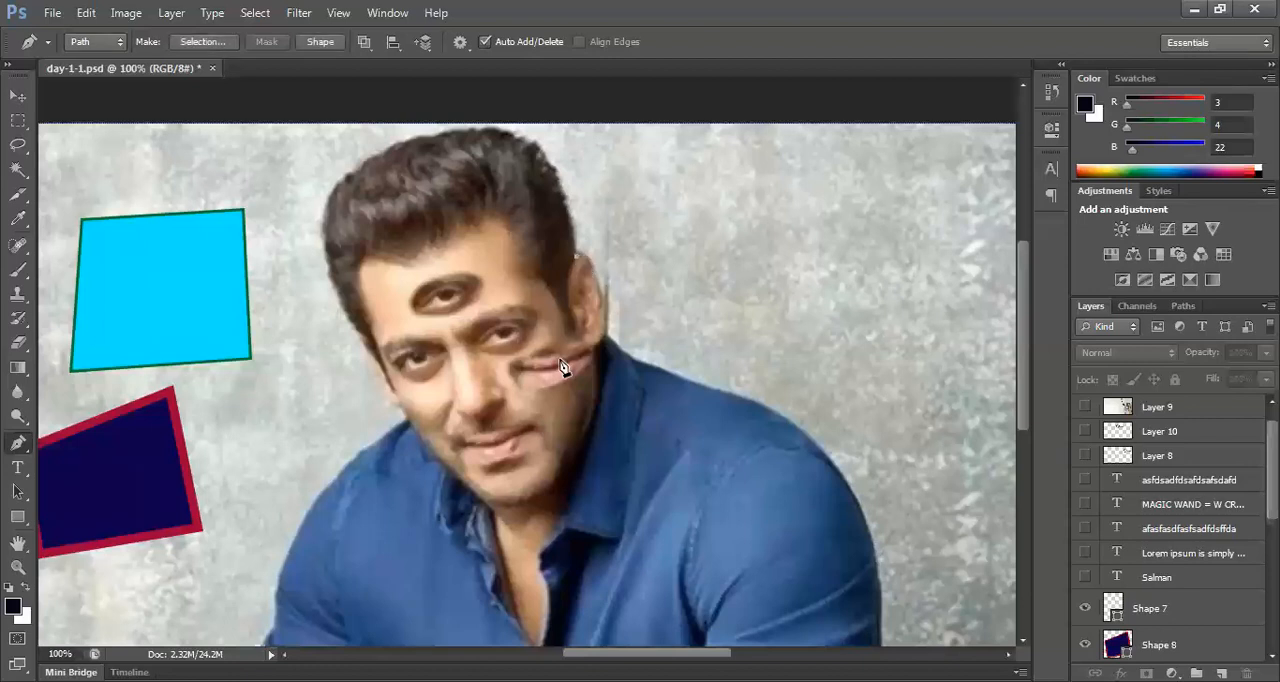
left_click(531, 148)
key("ctrl+z")
left_click(553, 170)
left_click_drag(550, 163, 528, 128)
left_click(551, 165, "alt")
Step: Continue the path in curves over the top of the hair and down to its left side, ending without an outgoing handle
left_click(397, 149)
key("ctrl+z")
left_click_drag(397, 149, 285, 187)
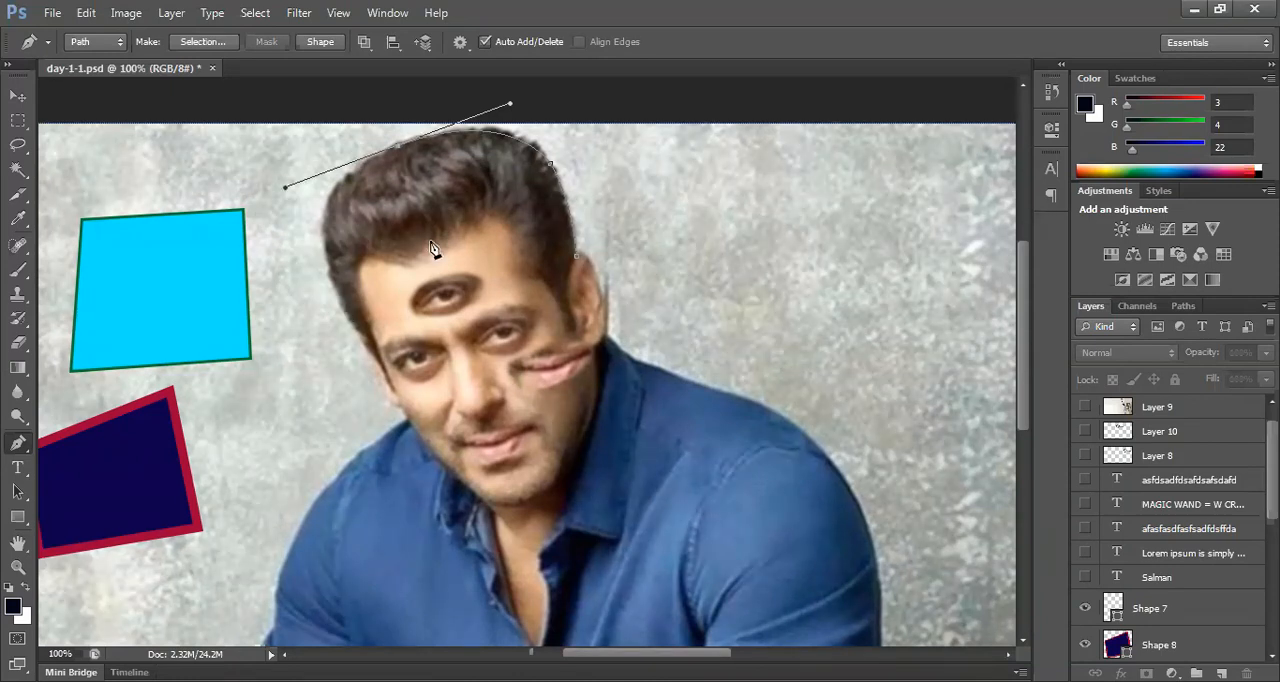
left_click(398, 147, "alt")
left_click(326, 257)
left_click_drag(326, 255, 311, 362)
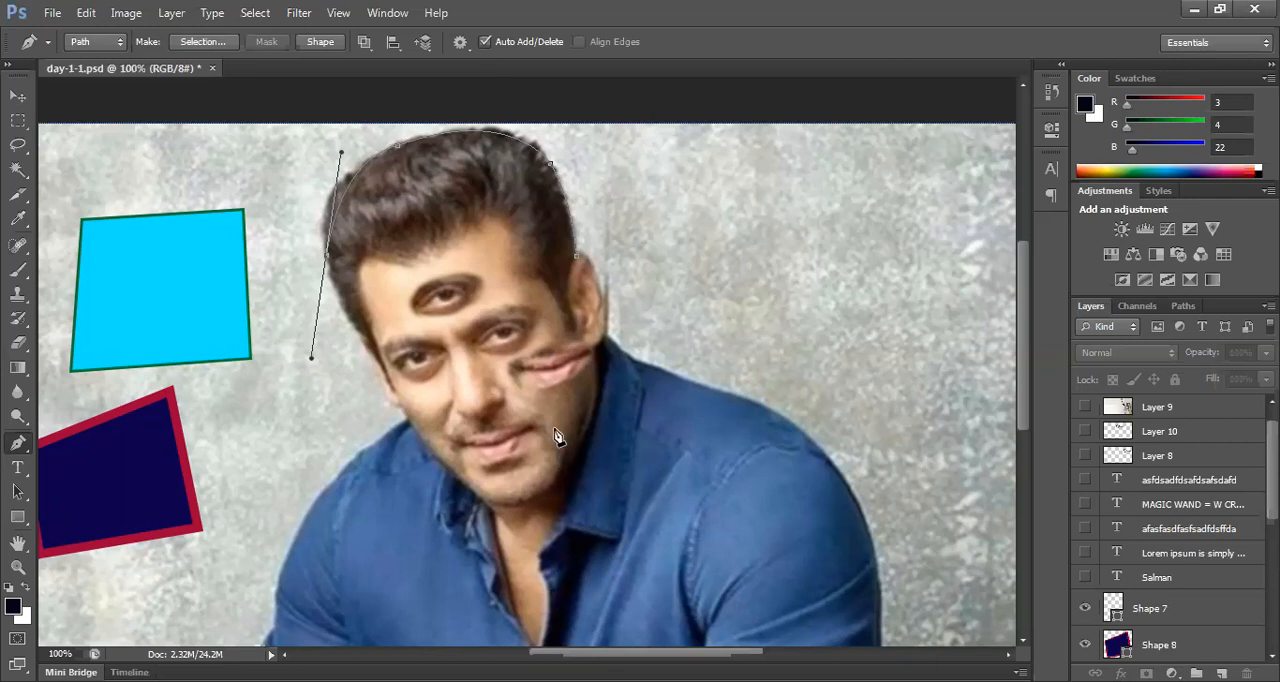
key("alt+Tab")
key("ctrl+z")
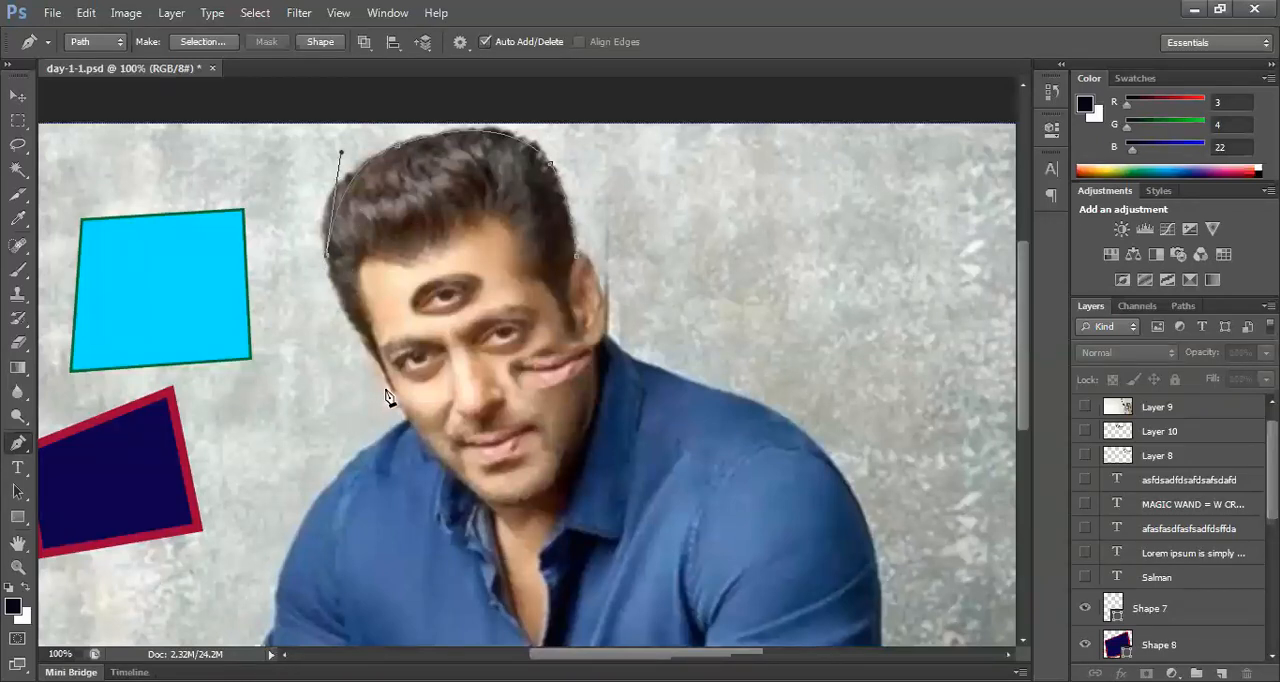
Step: Trace the path with curved segments down the left side of the face and cheek to the chin
left_click_drag(377, 362, 421, 427)
left_click(376, 362, "alt")
left_click(408, 421)
left_click_drag(408, 421, 441, 444)
left_click(497, 508)
left_click_drag(497, 507, 552, 541)
Step: Curve the path from the chin up along the right jawline, keeping the jaw anchor free of an outgoing handle
left_click_drag(584, 442, 636, 416)
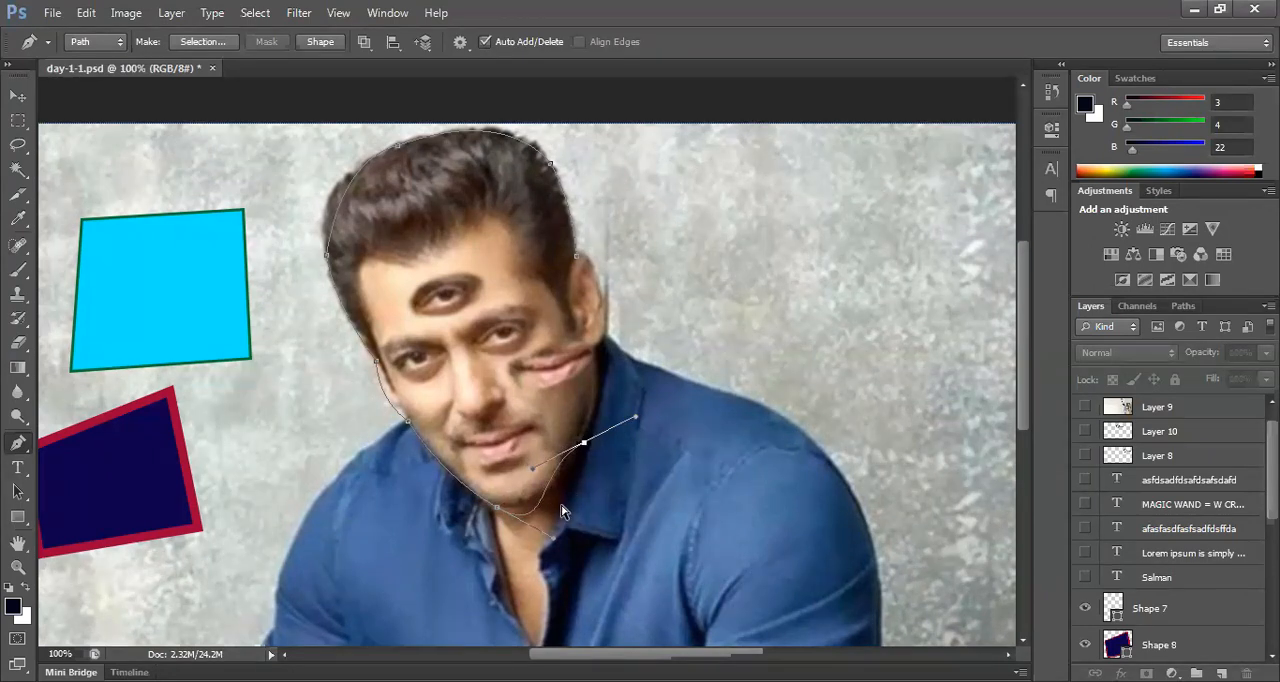
left_click(496, 508)
left_click(498, 509, "alt")
left_click_drag(571, 462, 605, 400)
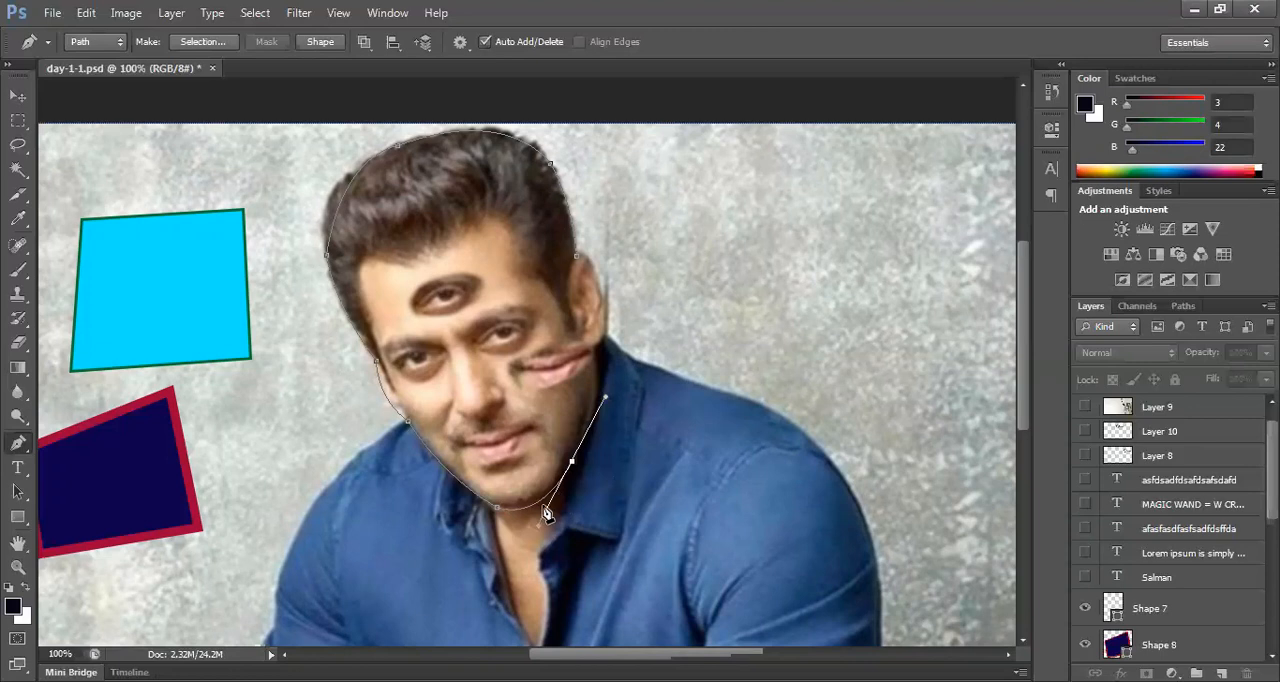
left_click(571, 461, "alt")
Step: Trace the path up past the earlobe and around the ear, closing it at the starting anchor
left_click_drag(597, 349, 588, 287)
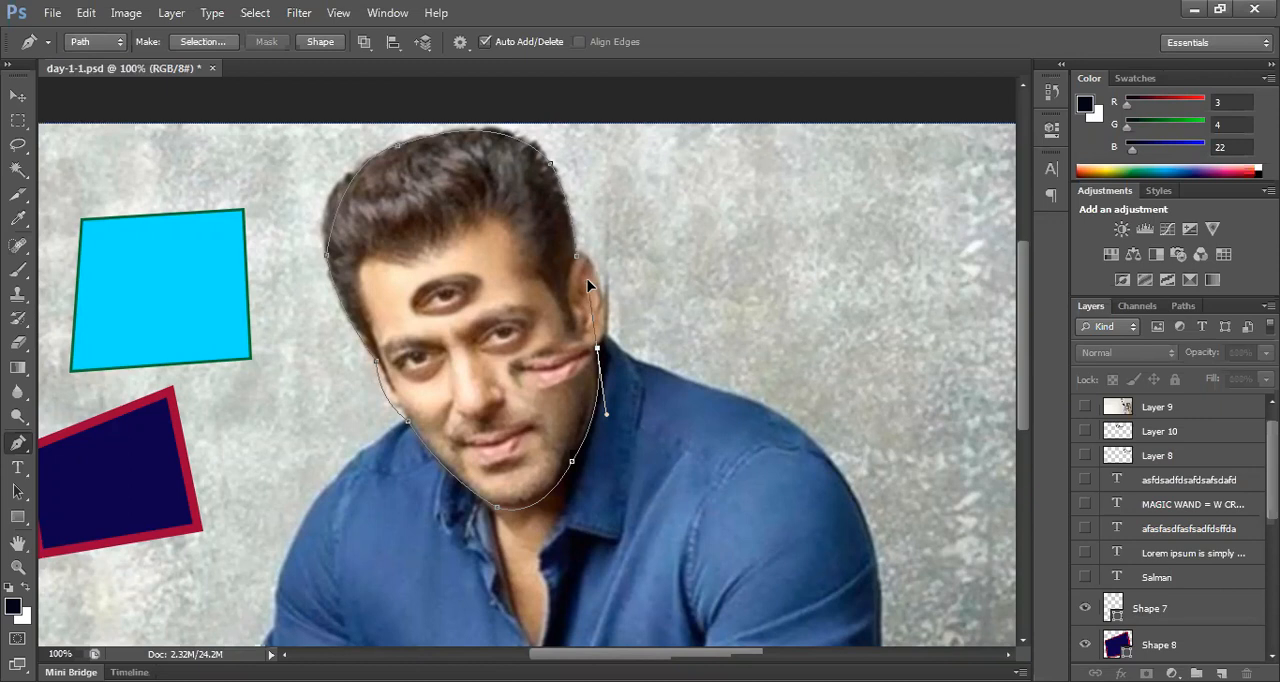
left_click_drag(587, 280, 587, 280)
left_click_drag(588, 285, 585, 283)
left_click_drag(585, 279, 588, 278)
left_click(580, 262)
left_click_drag(578, 258, 538, 247)
Step: Convert the closed head path into a selection
left_click(219, 46)
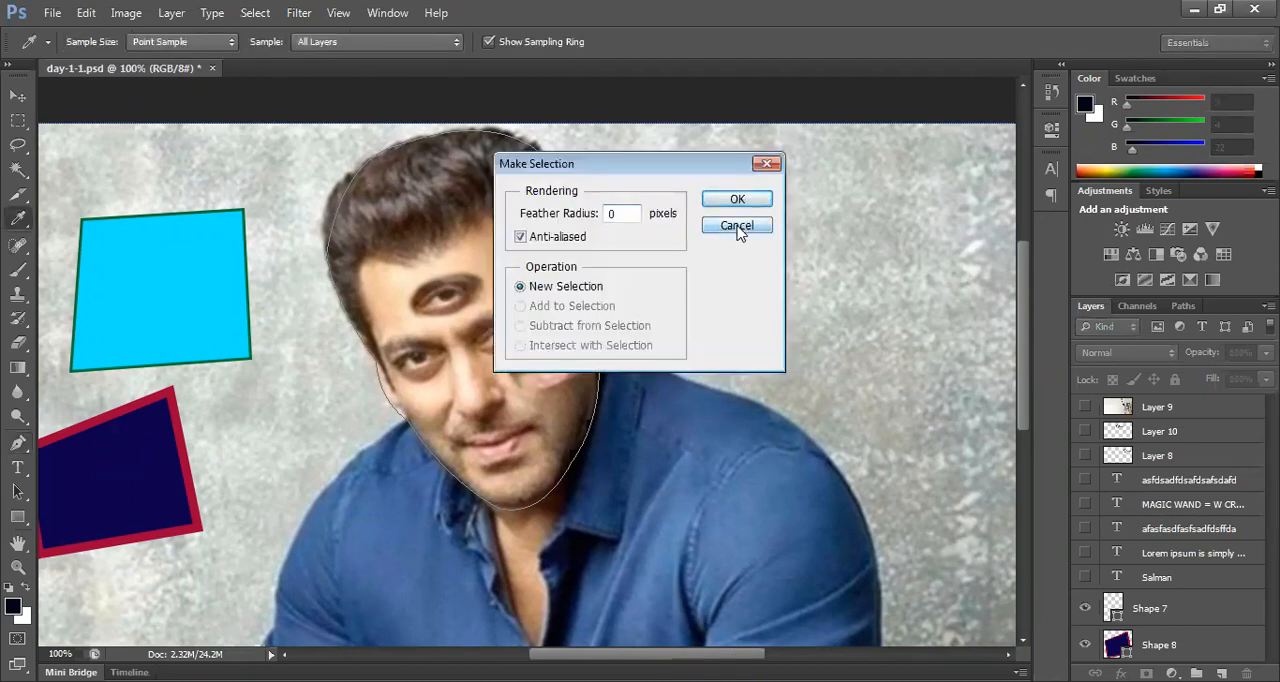
key("Escape")
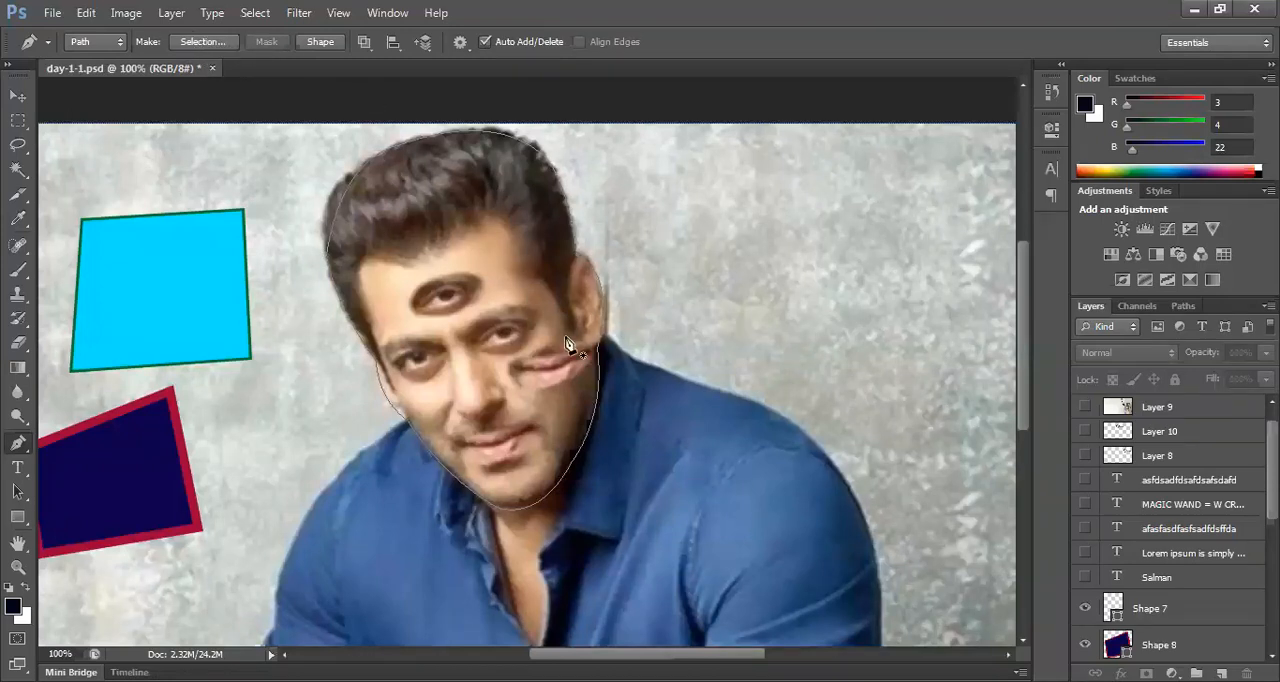
key("ctrl+Return")
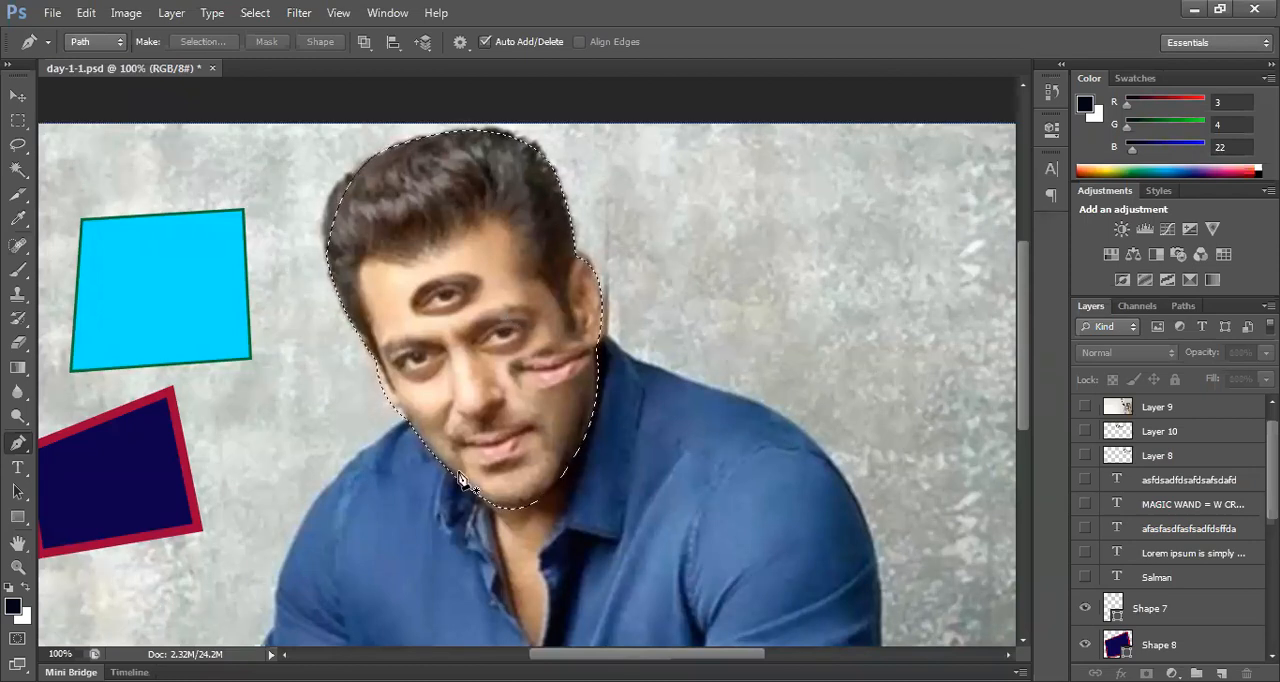
Step: Copy the selected head from the Background layer onto its own layer
scroll(1198, 643, "down", 5)
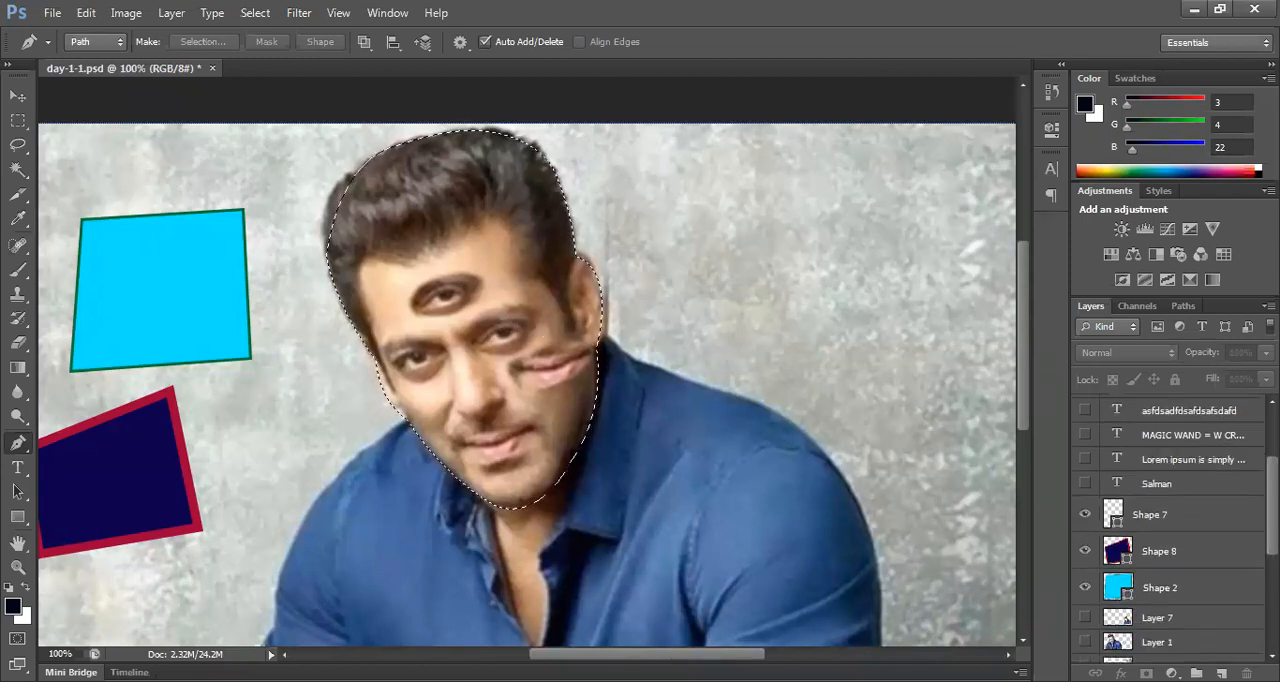
left_click(1180, 650)
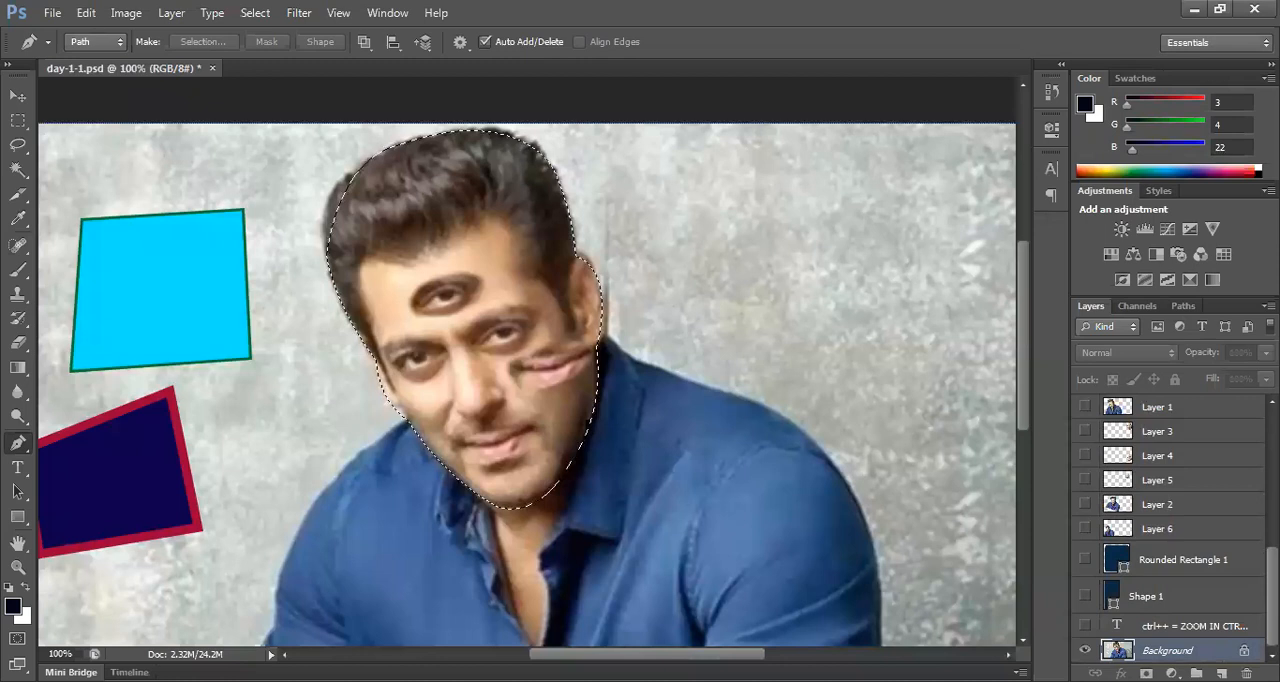
key("ctrl+j")
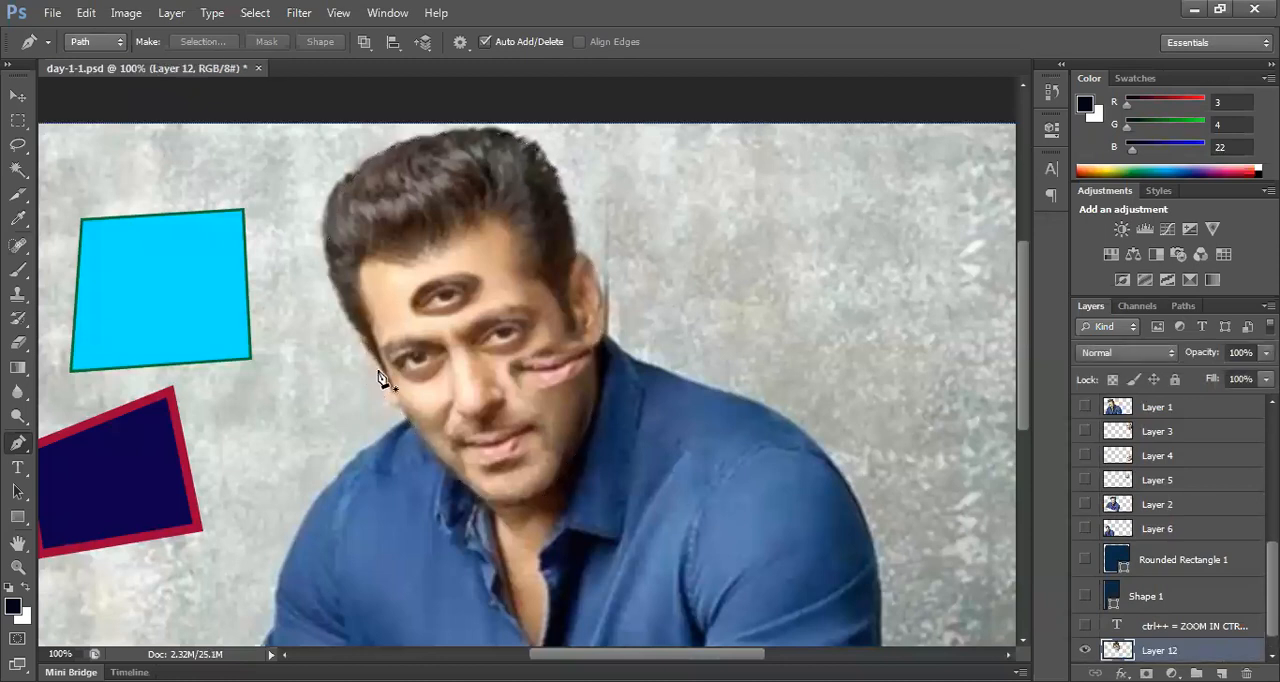
Step: Move the head copy over the backdrop beside the original head, then delete it
left_click(18, 95)
left_click_drag(490, 343, 852, 353)
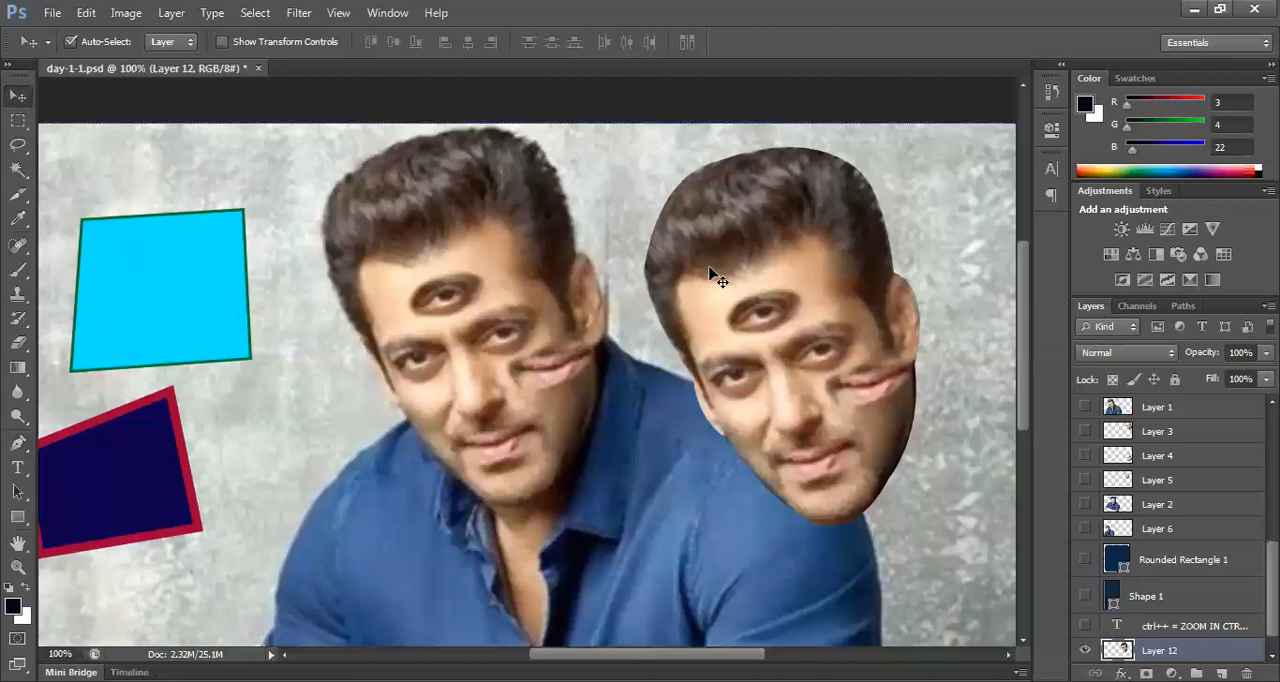
left_click_drag(808, 277, 828, 266)
left_click_drag(796, 313, 794, 326)
key("Delete")
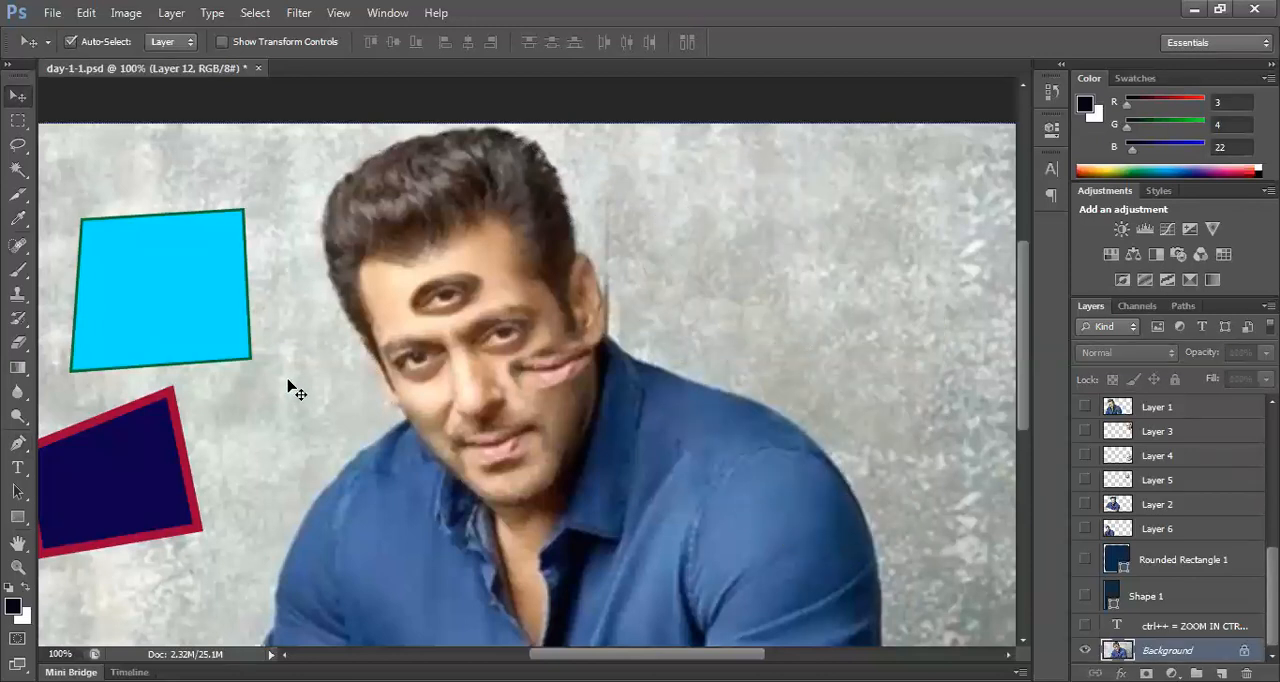
Step: Start a path at the collar below the ear, try one long curve over the shoulder, and undo that curve
left_click(17, 445)
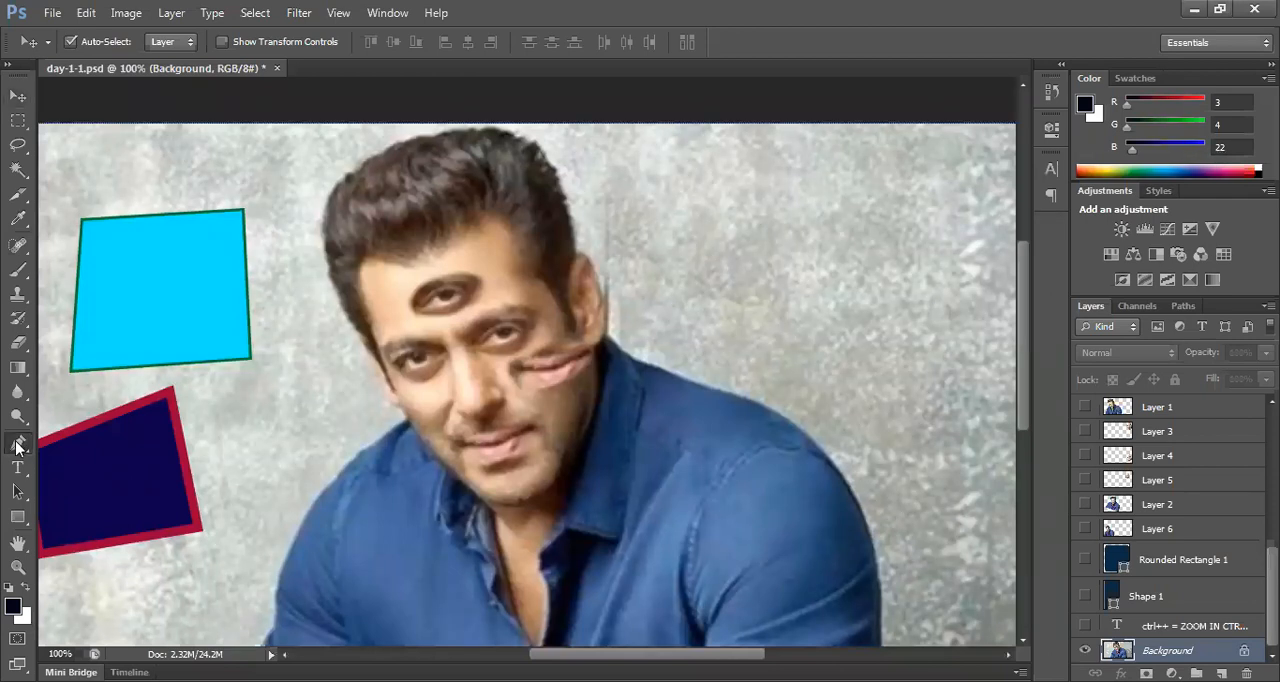
left_click(17, 445)
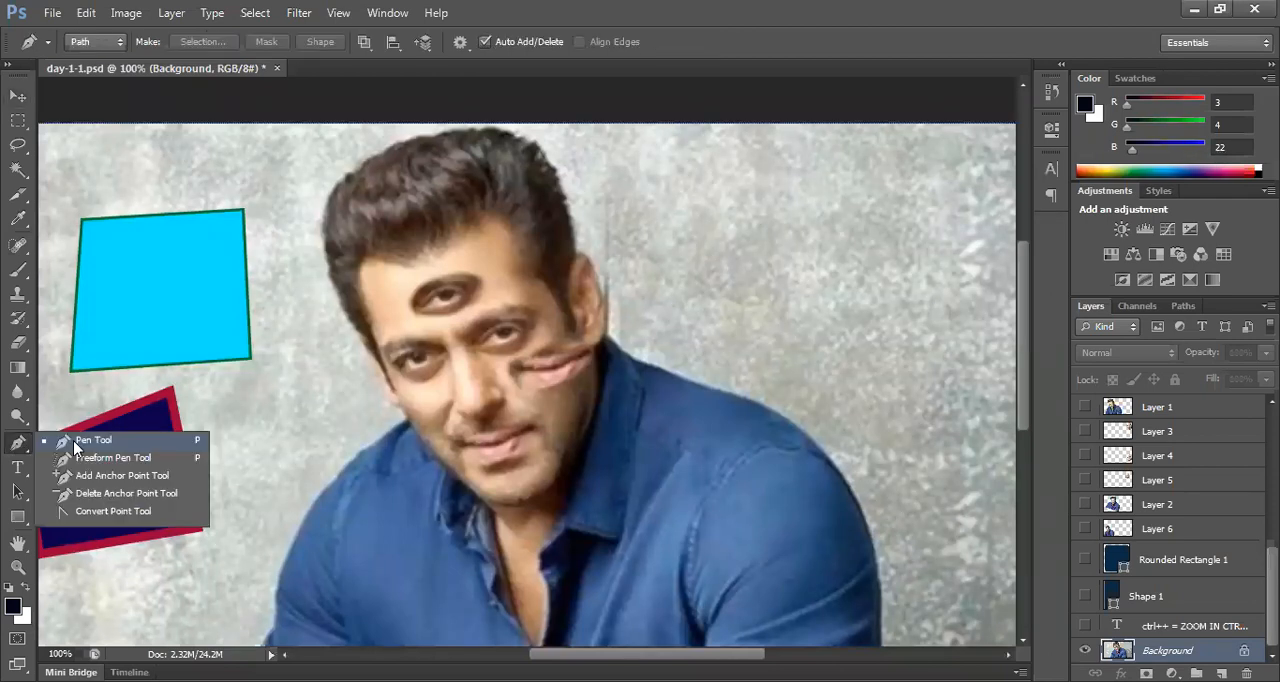
left_click(605, 337)
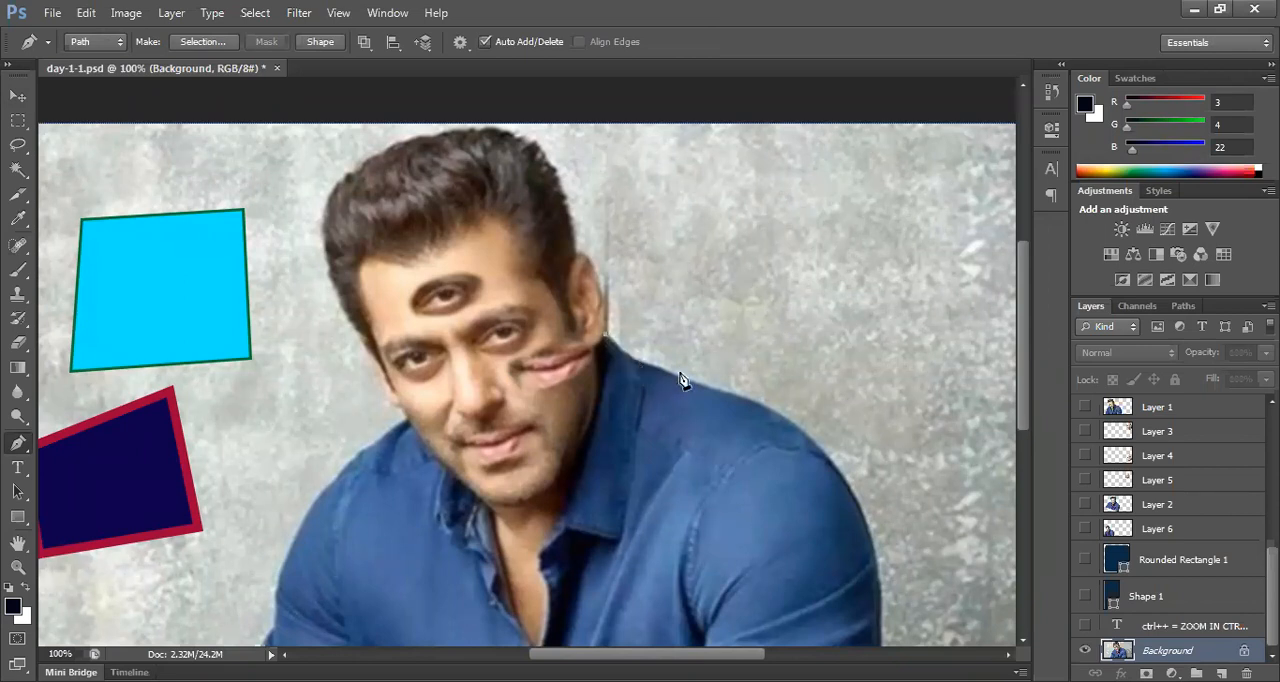
left_click_drag(847, 488, 868, 595)
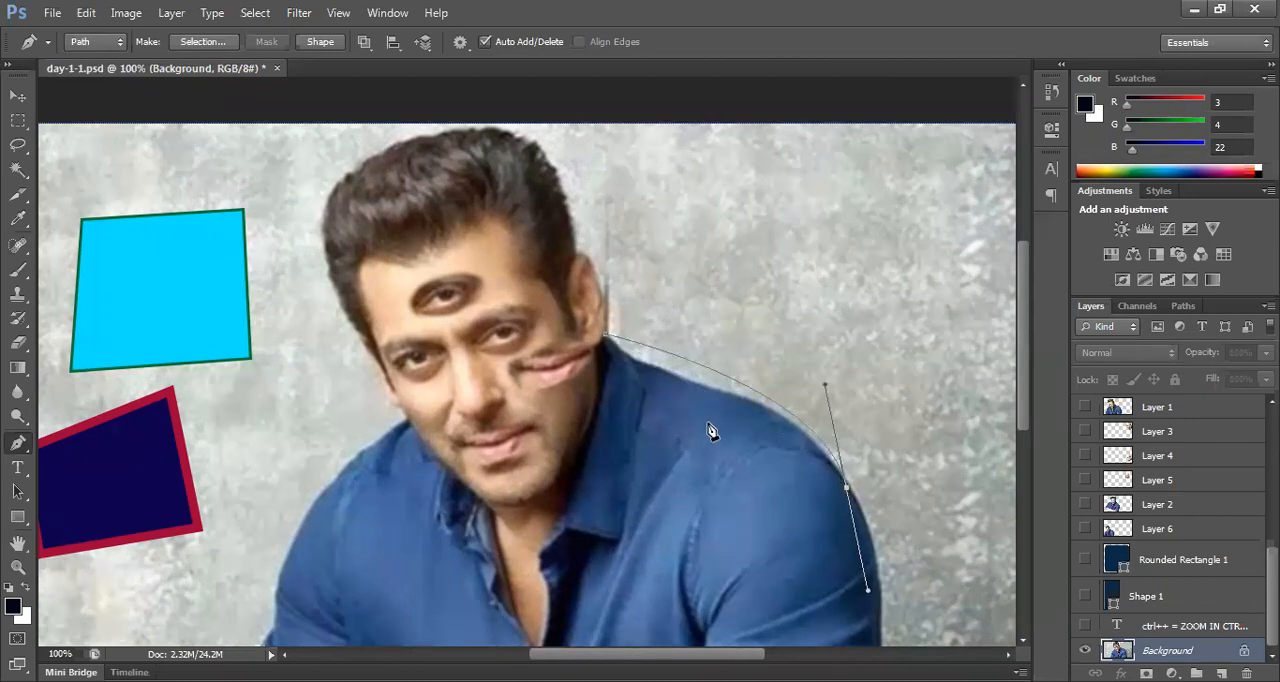
key("ctrl+z")
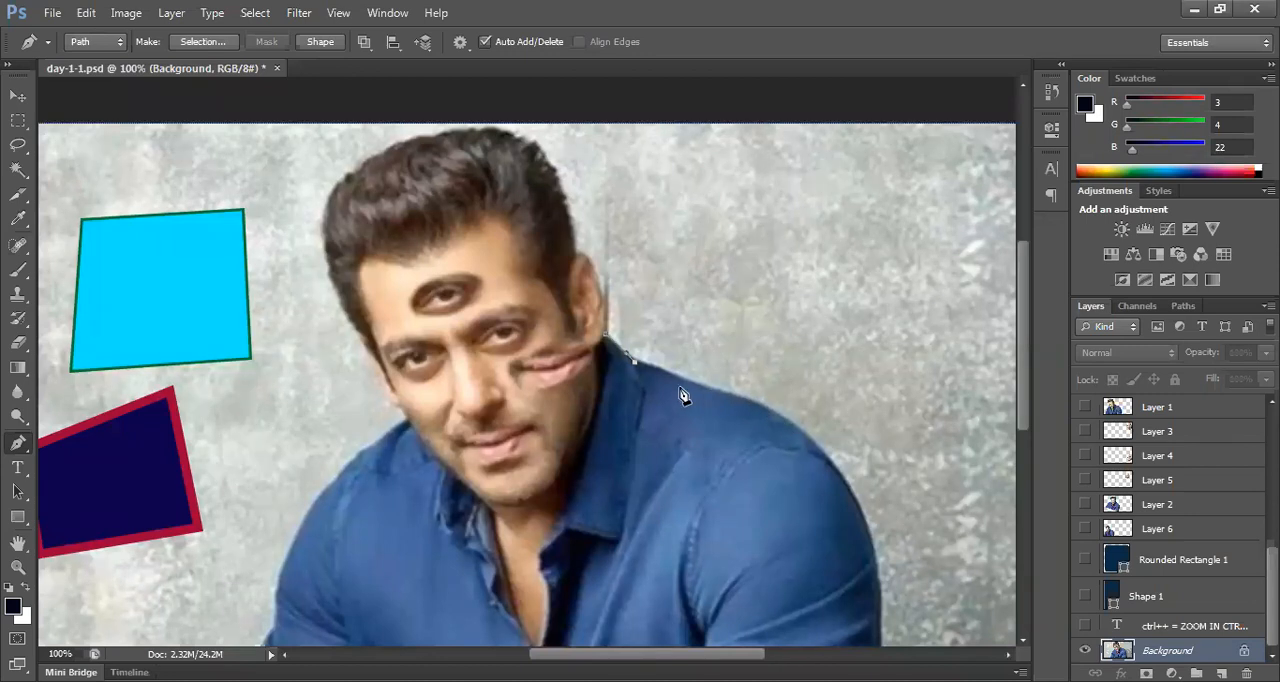
Step: Trace the path along the shoulder and down the outer sleeve with curved segments, removing the outgoing handles at the arm anchors
left_click(765, 408)
left_click_drag(736, 575, 513, 605)
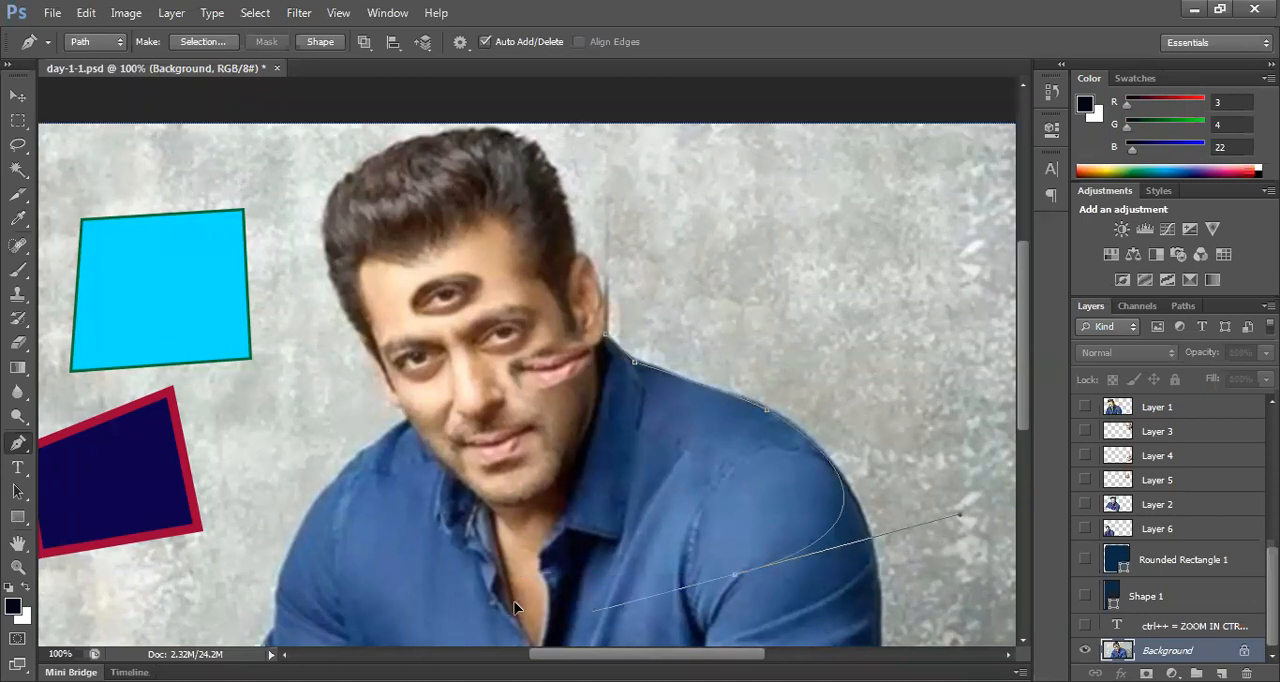
key("ctrl+z")
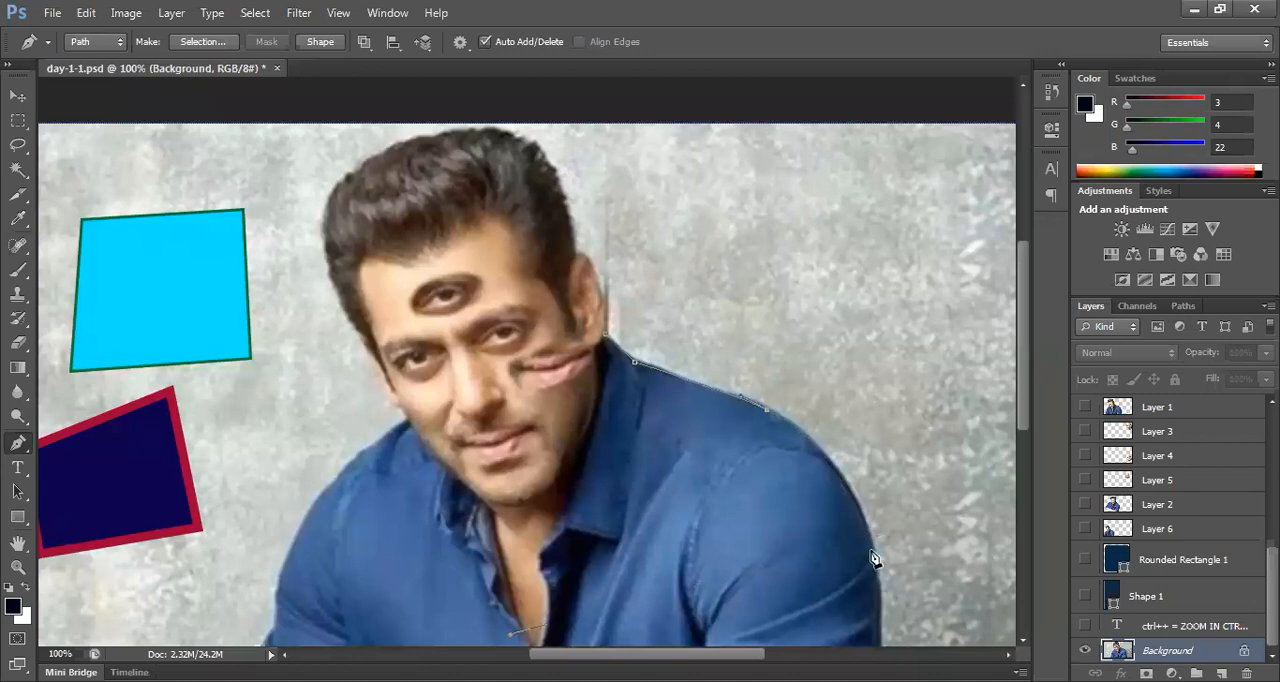
left_click_drag(874, 557, 904, 606)
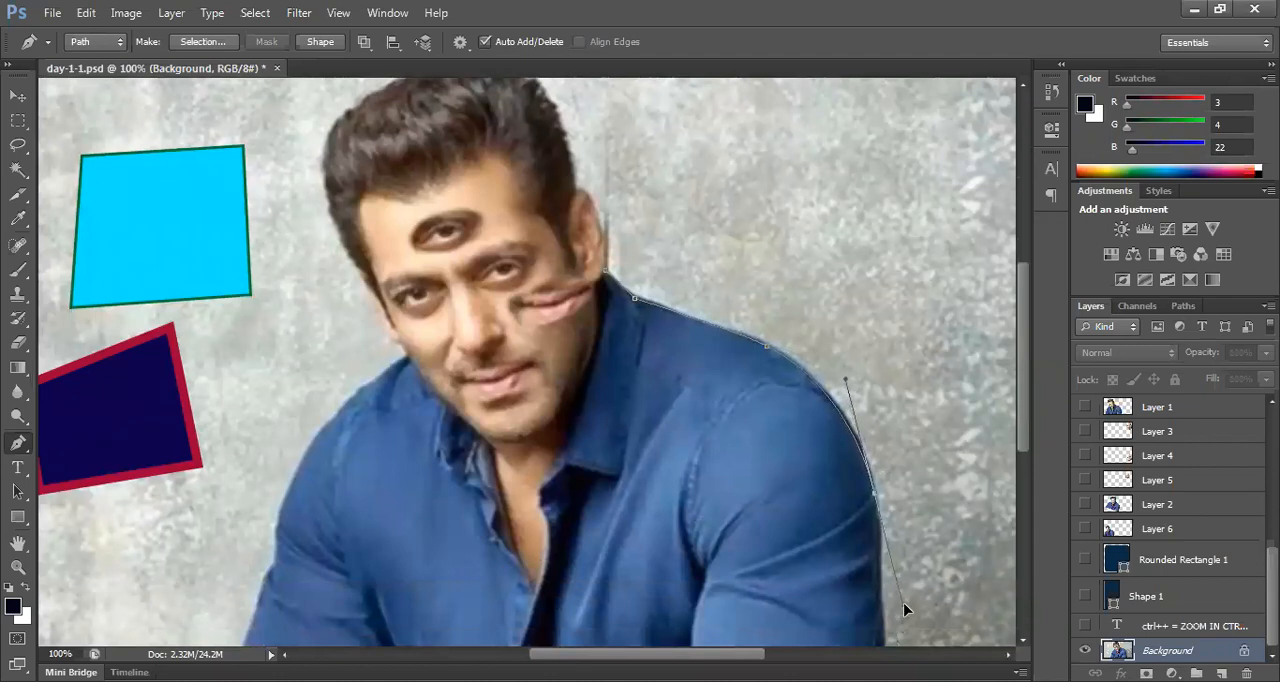
left_click(875, 497, "alt")
left_click(880, 595)
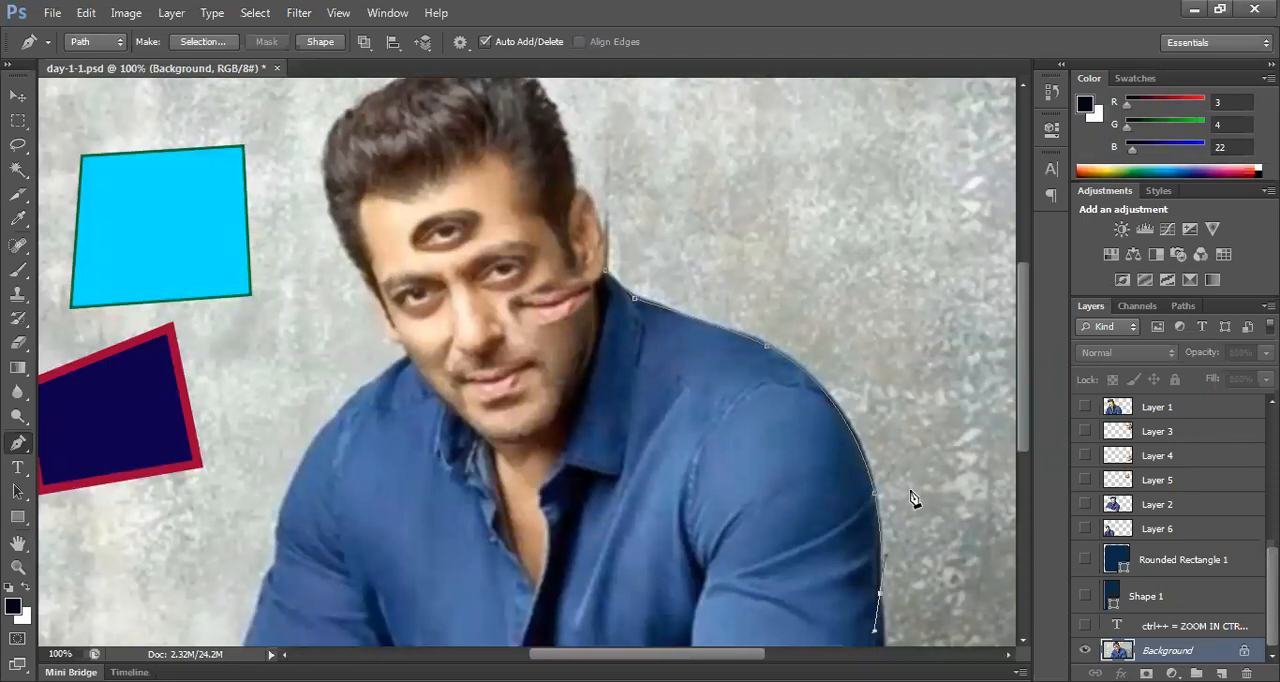
left_click(879, 593, "alt")
scroll(695, 300, "down", 1)
scroll(668, 352, "down", 1)
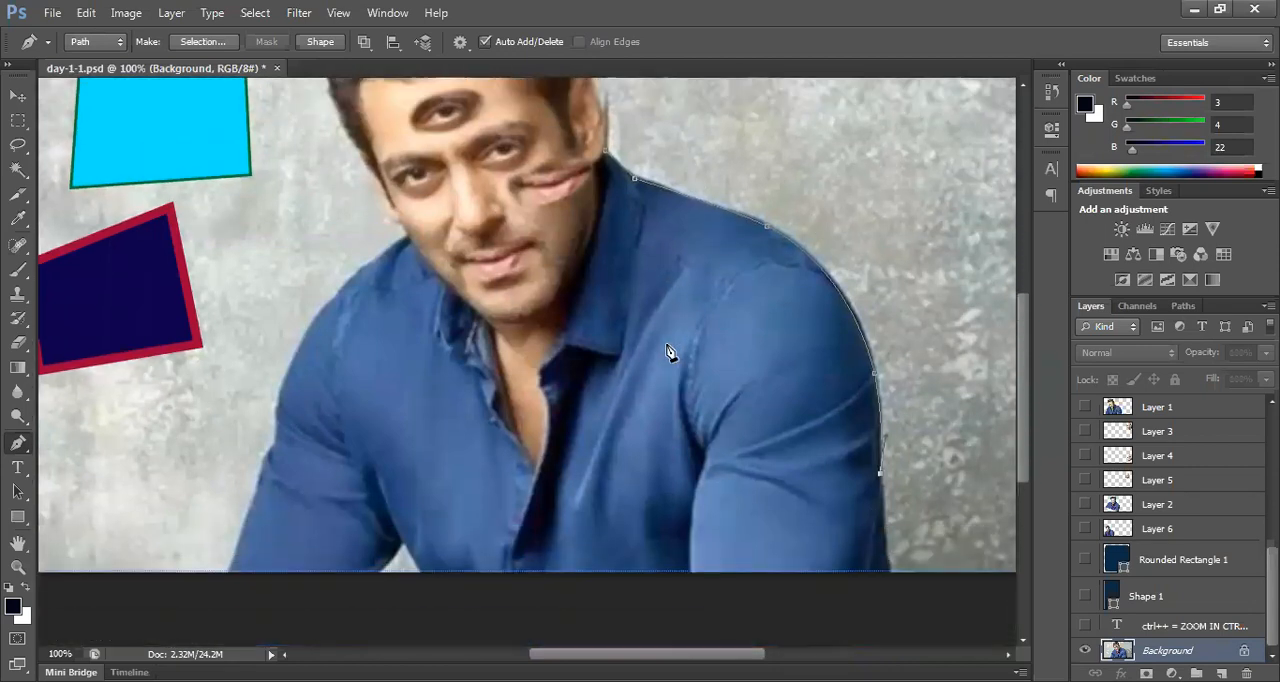
scroll(668, 352, "up", 3)
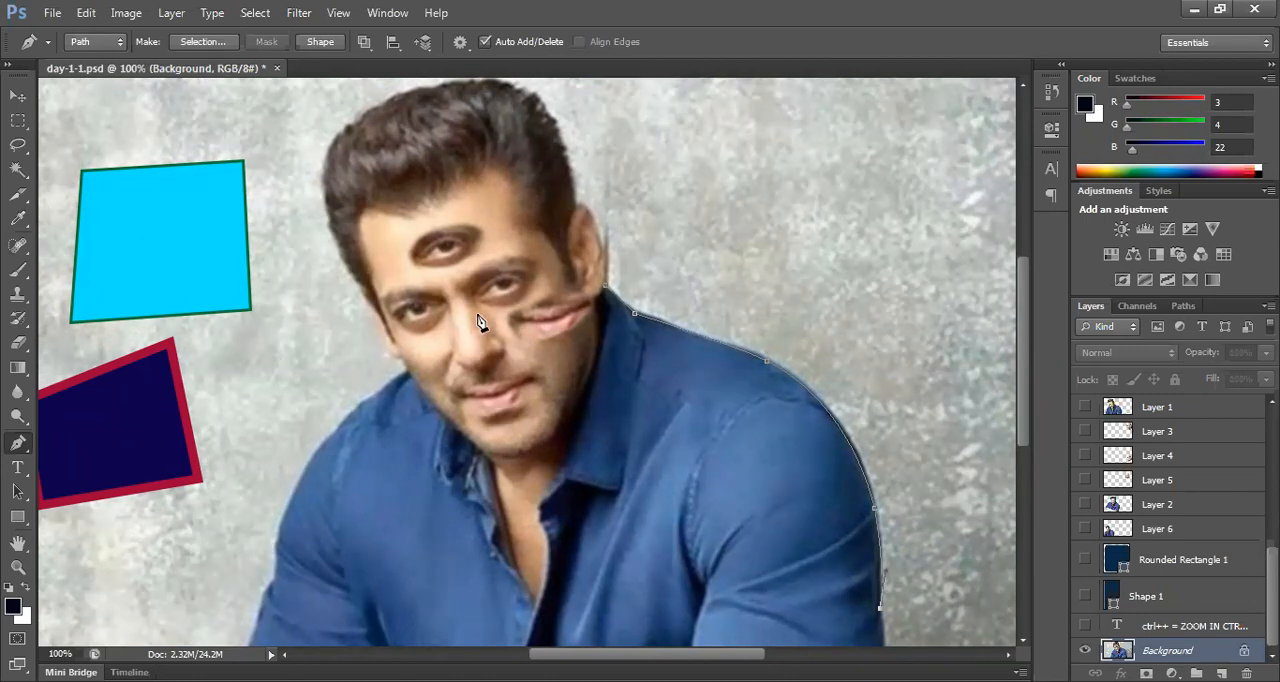
Step: Switch the Pen tool to Shape mode with the face enlarged, try an anchor on the face, and undo it
key("alt+space")
left_click_drag(446, 291, 540, 330)
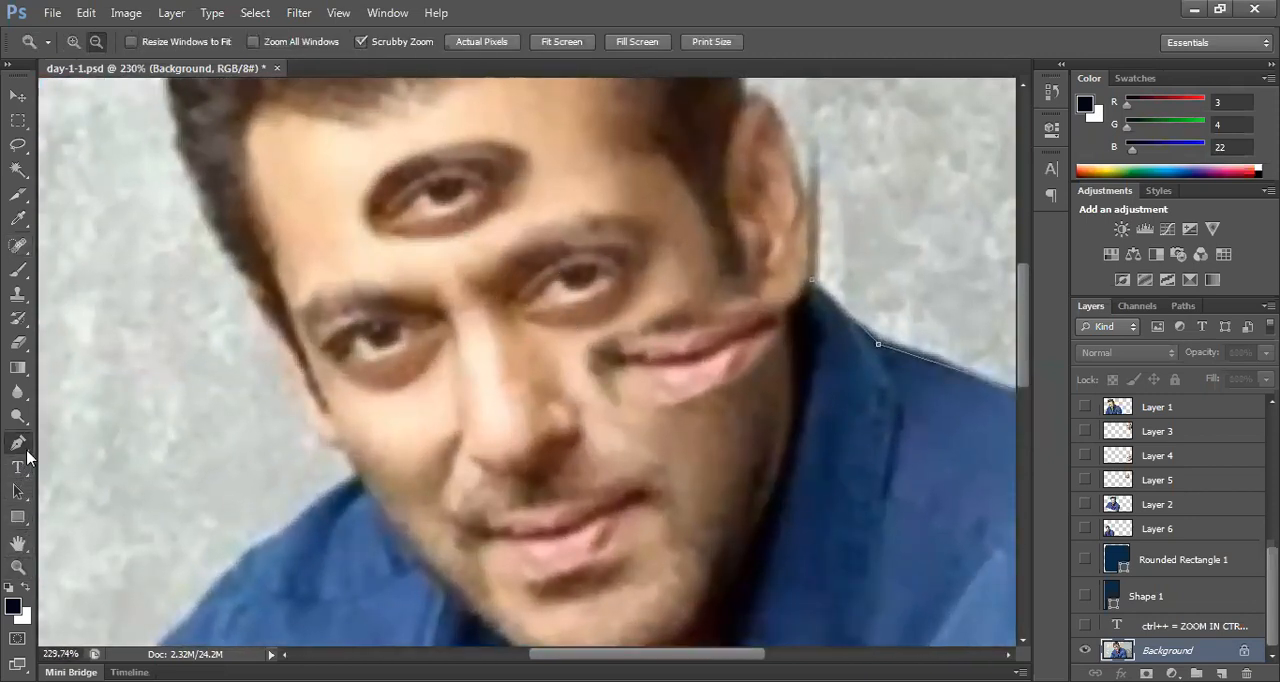
left_click(18, 443)
left_click(75, 444)
left_click(100, 41)
left_click(92, 62)
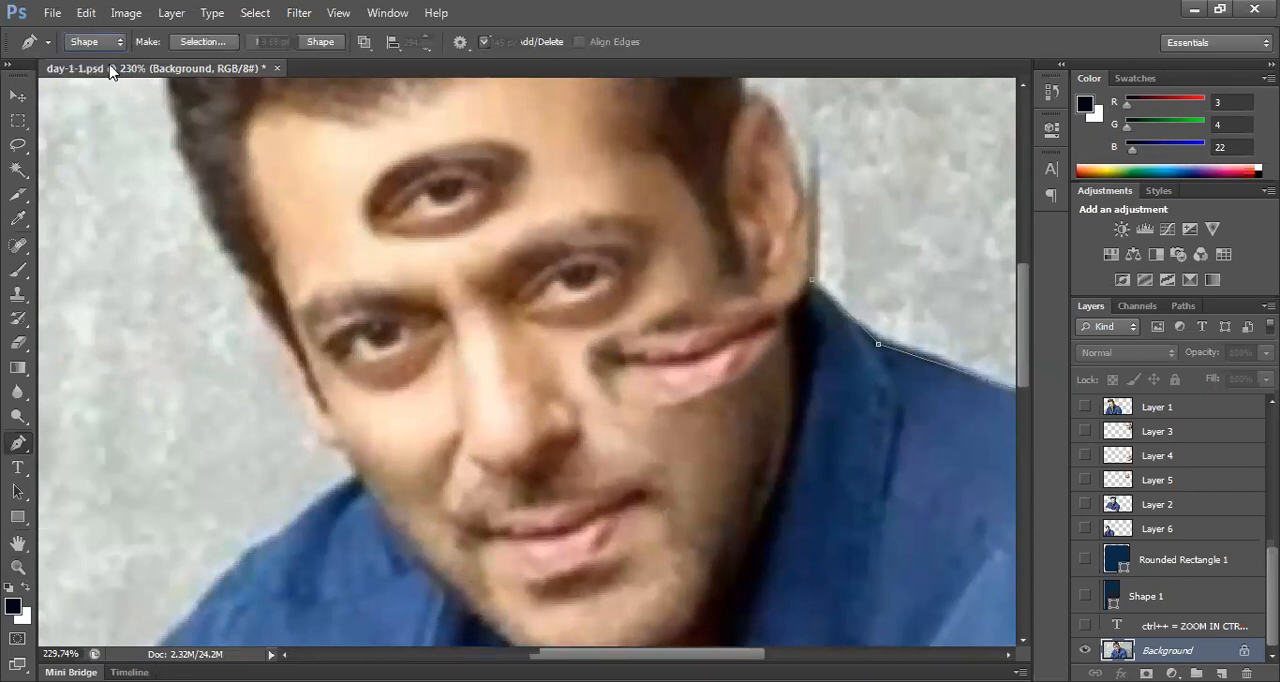
left_click(437, 325)
key("ctrl+z")
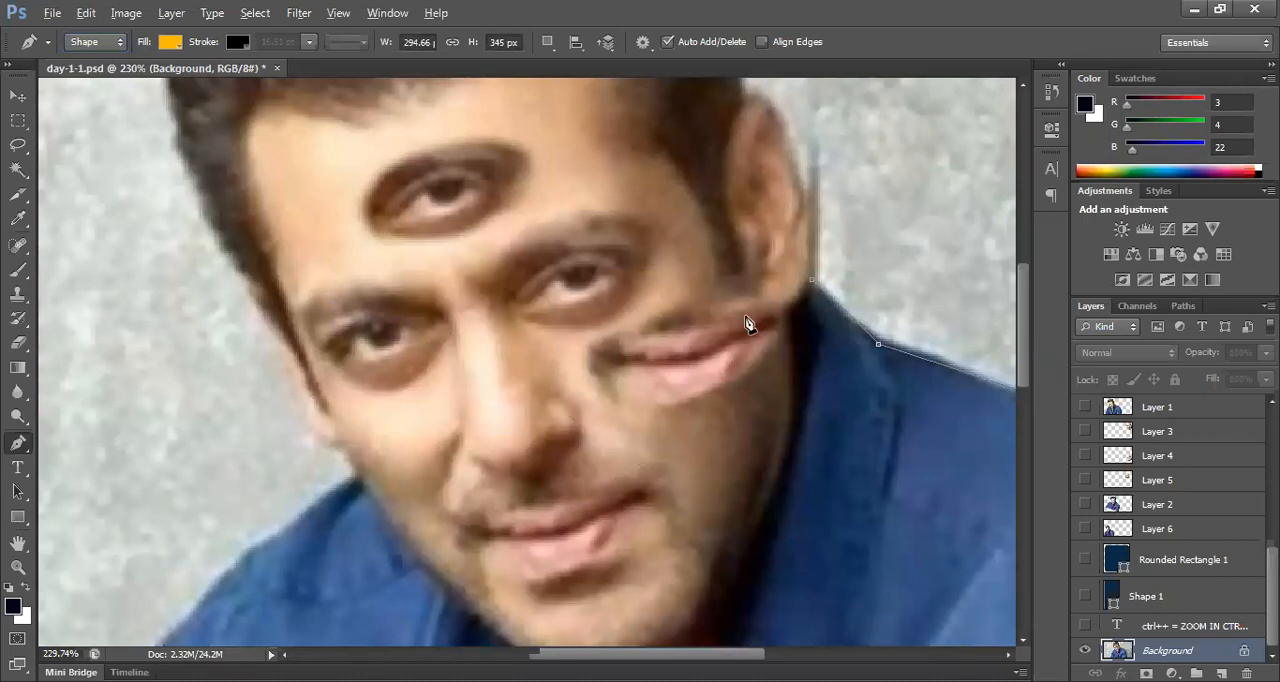
Step: Dismiss the unfinished shoulder path and bring the whole portrait back into view
left_click(815, 285)
key("v")
key("ctrl+Return")
key("i")
key("shift+F5")
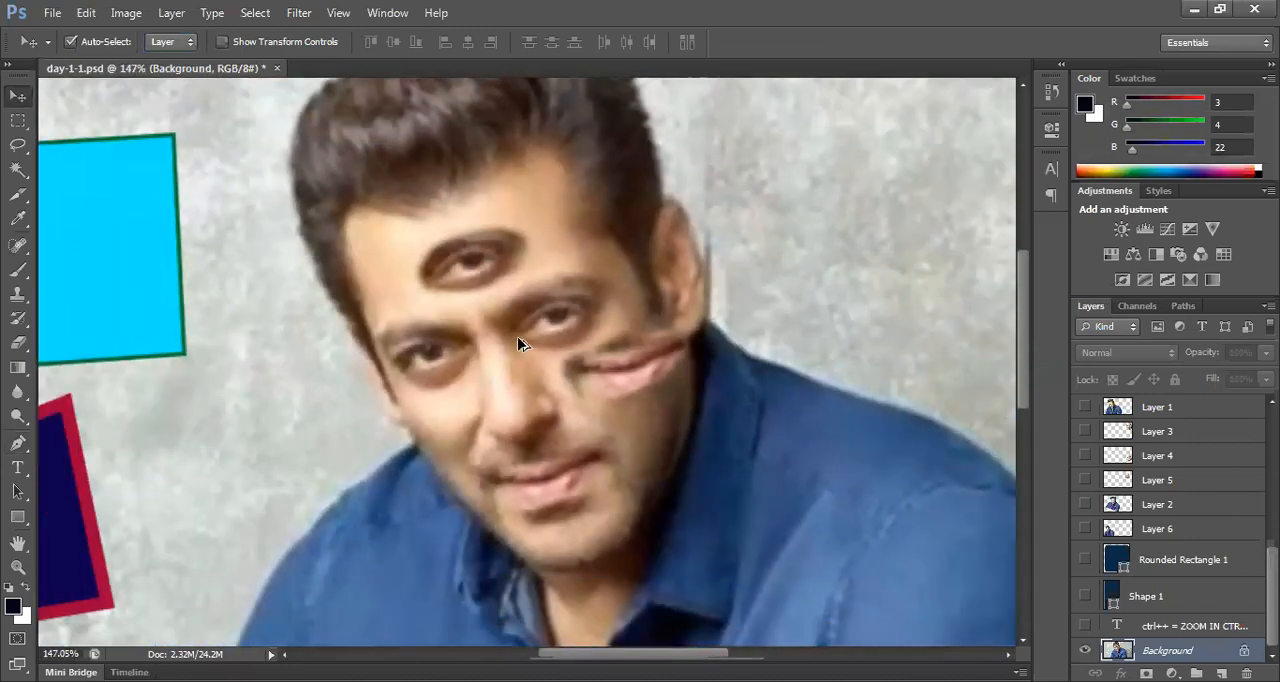
key("ctrl+0")
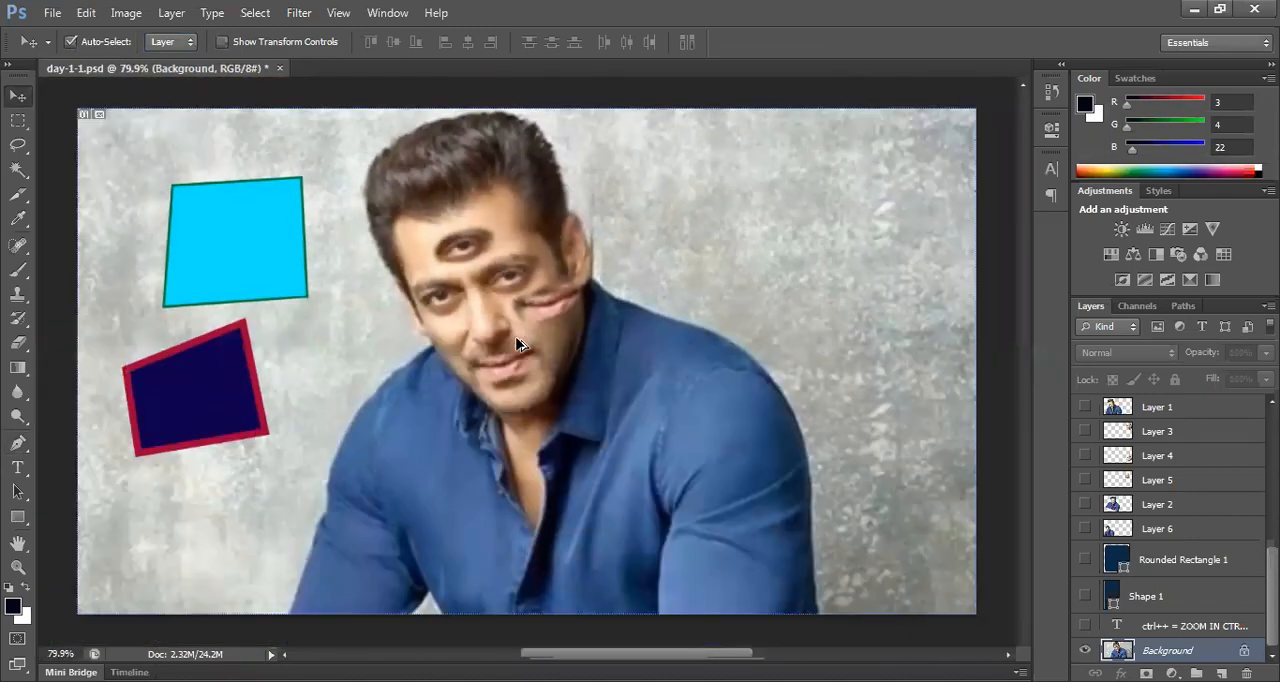
key("ctrl+minus")
key("ctrl+plus")
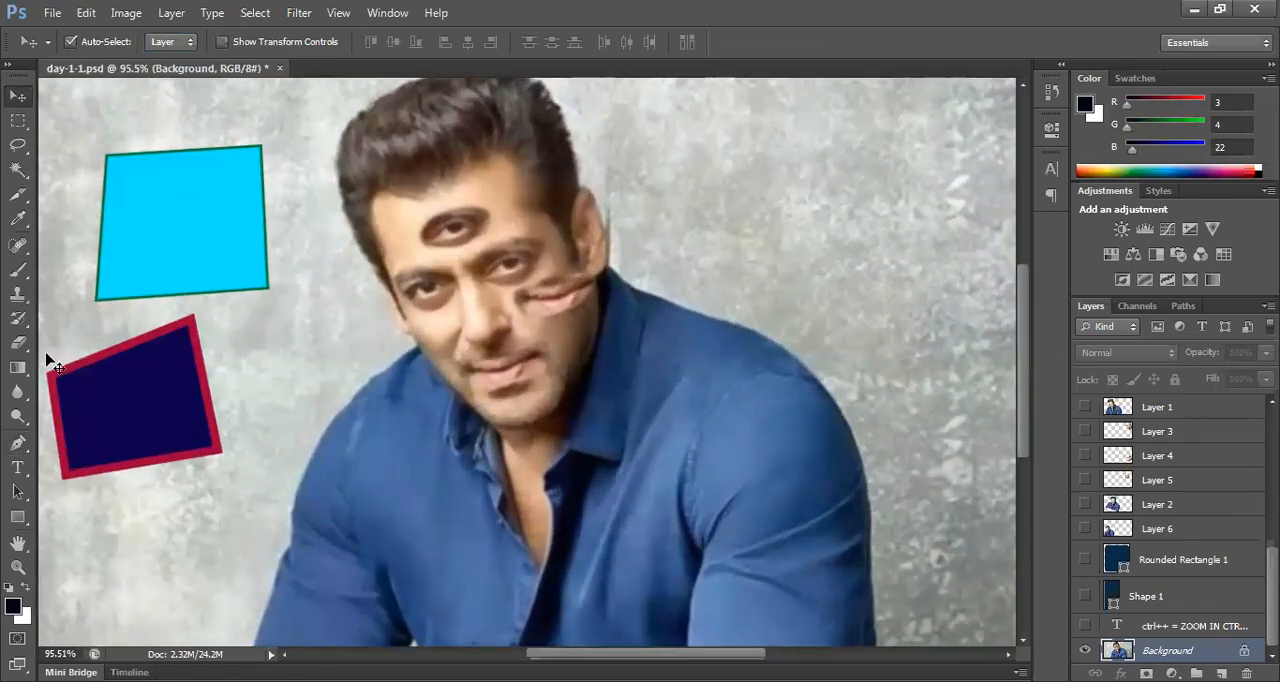
Step: Try a three-point Pen shape with orange fill and black stroke from the ear to the shoulder, then undo it completely
left_click(18, 443)
left_click(102, 445)
left_click(588, 209)
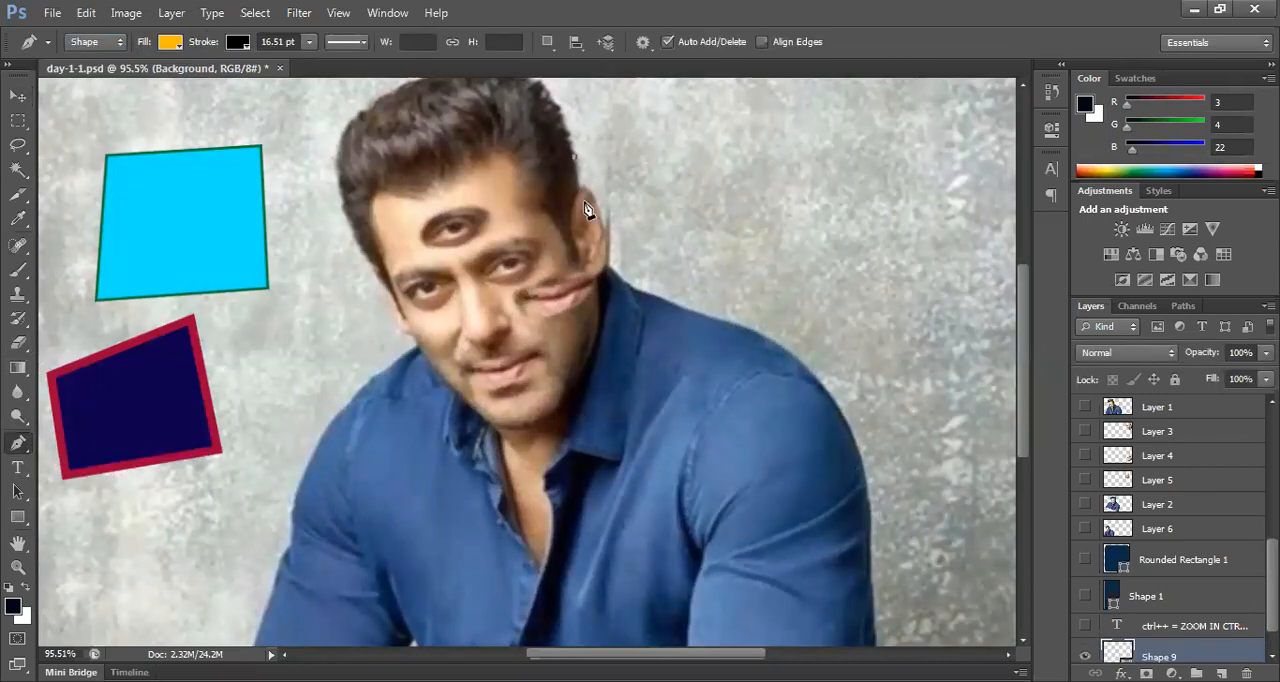
left_click(600, 220)
left_click(700, 306)
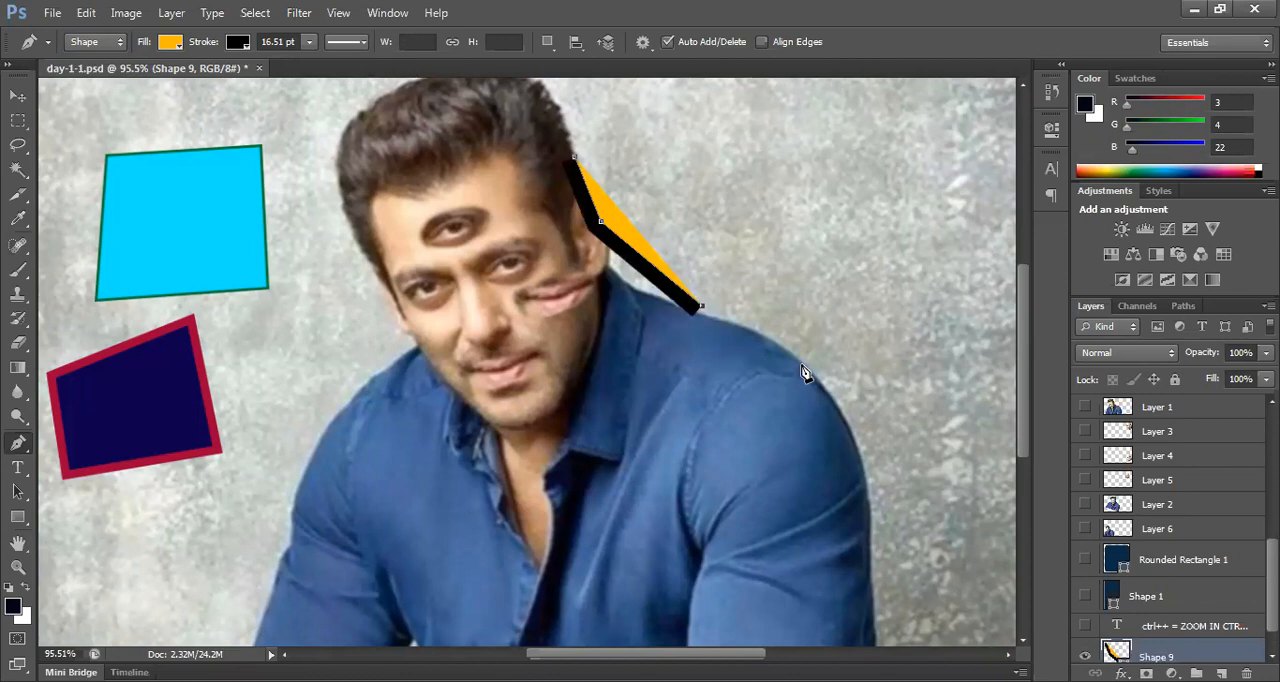
key("ctrl+z")
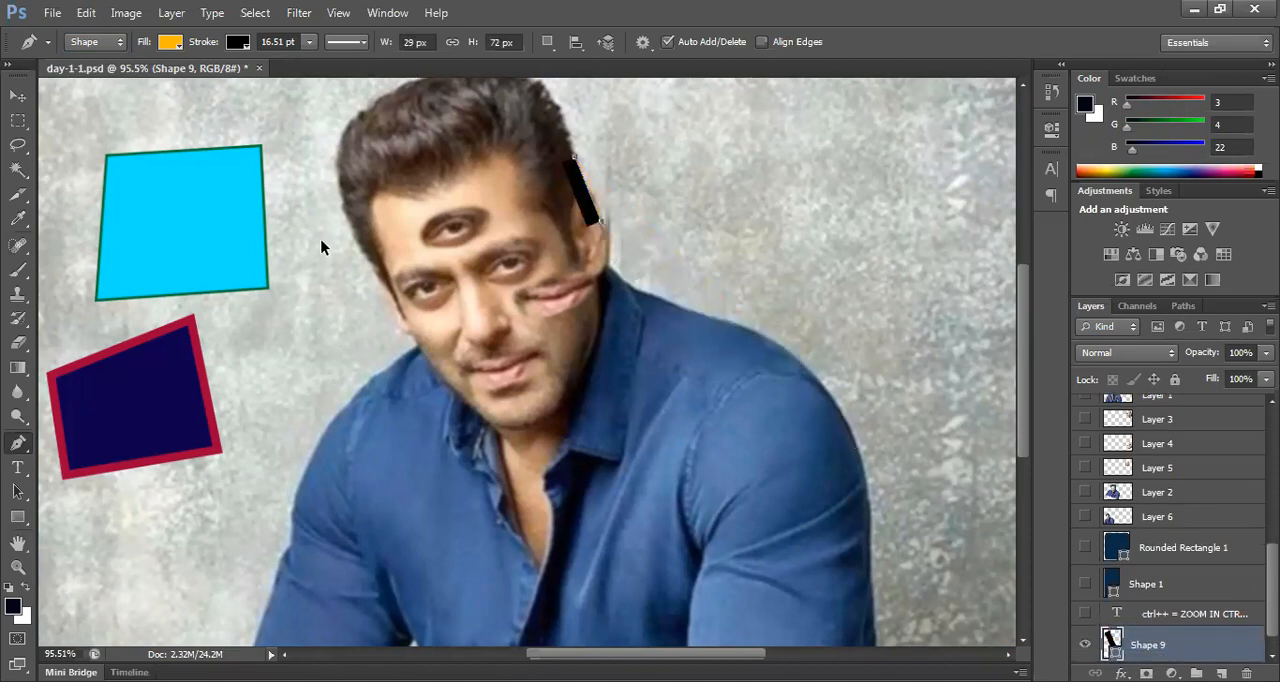
key("ctrl+alt+z")
key("ctrl+alt+z")
Step: Set the Pen tool to Path mode, draw a closed seven-point path over the shoulder and backdrop, and convert it into a selection
left_click(95, 41)
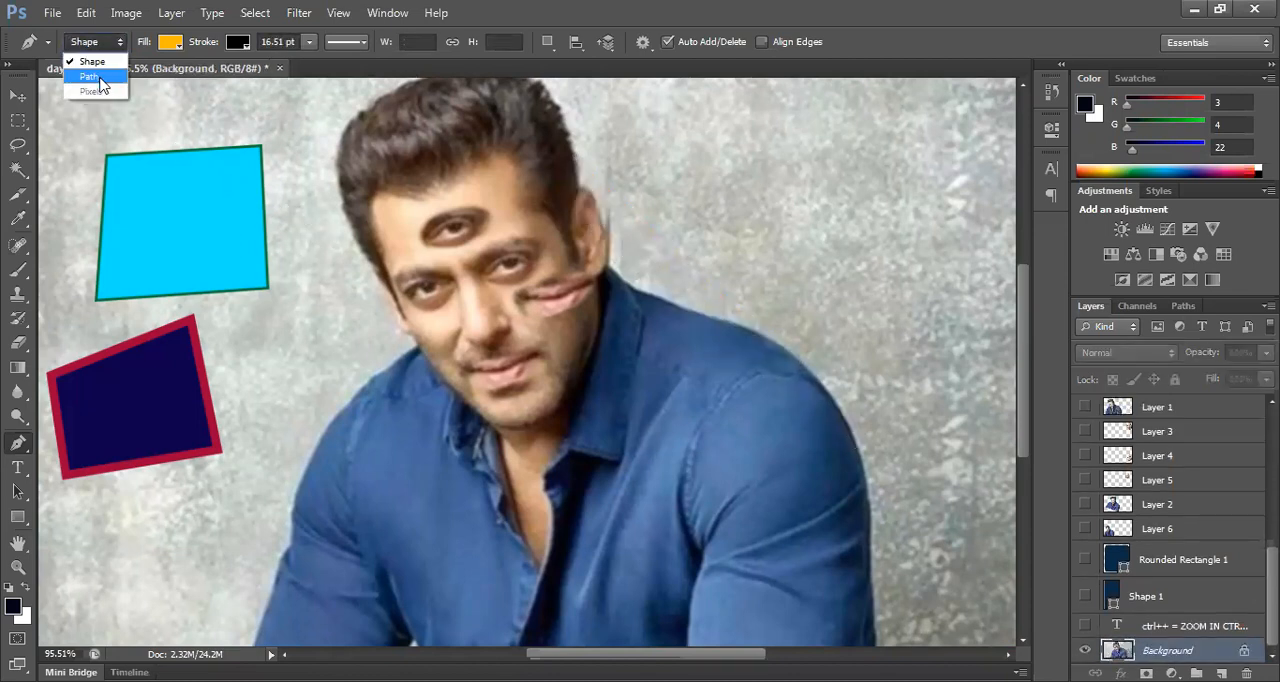
left_click(90, 77)
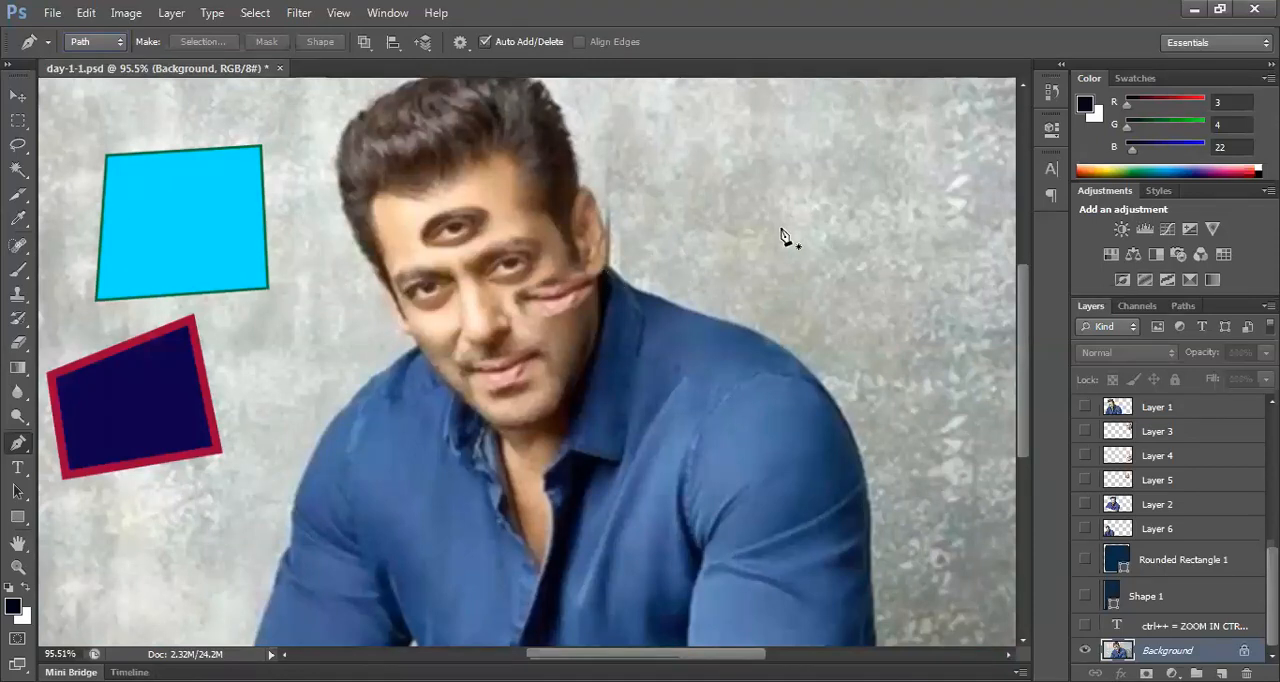
left_click(781, 228)
left_click(778, 356)
left_click(631, 436)
left_click(634, 265)
left_click(696, 151)
left_click(762, 137)
left_click(816, 178)
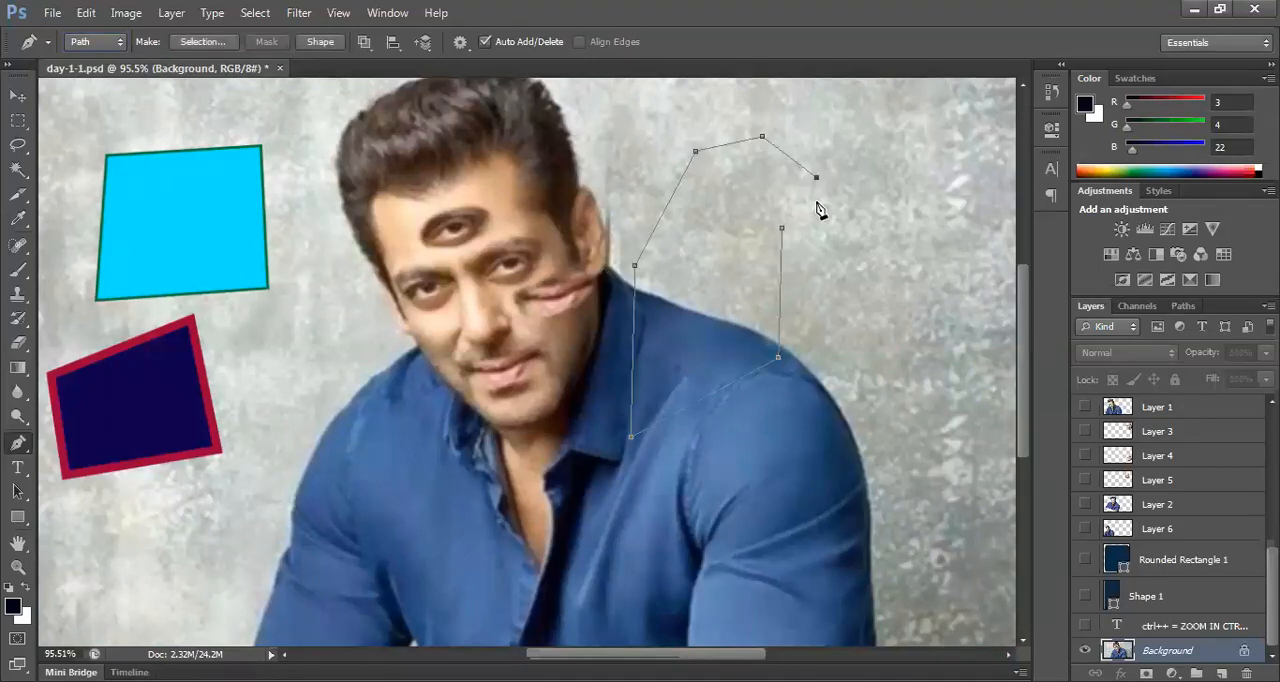
left_click(781, 228)
key("ctrl+Return")
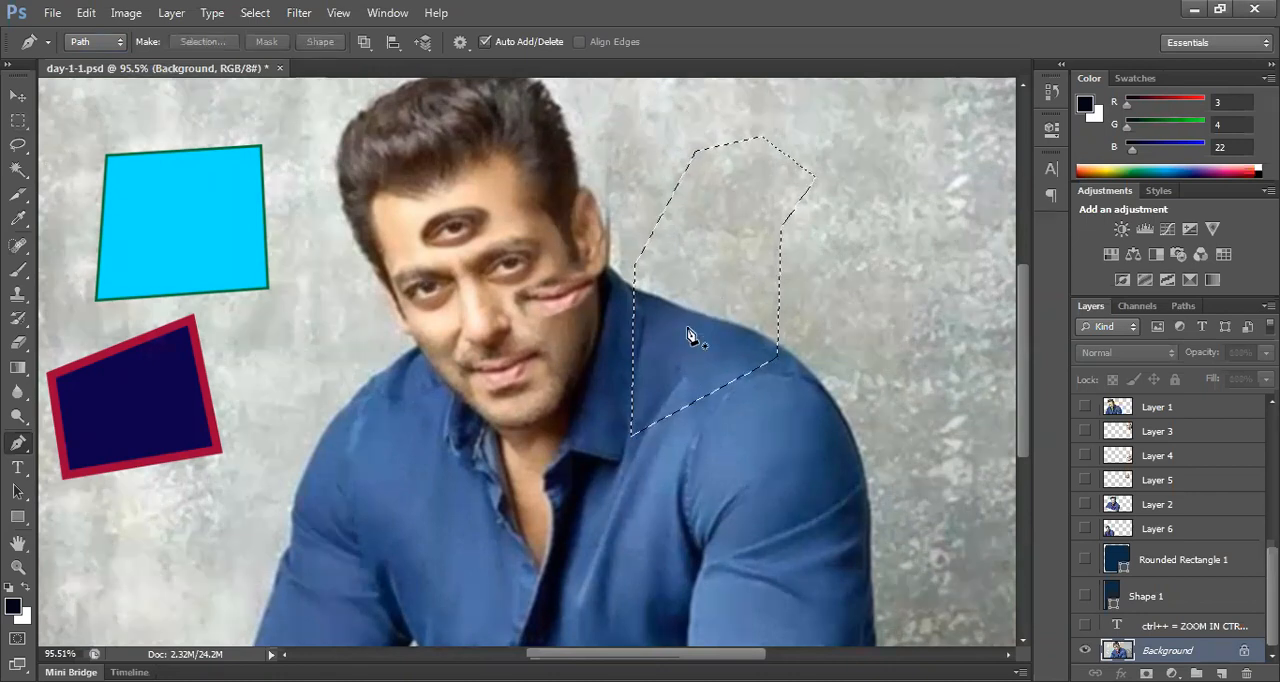
Step: Clear the path selection, try a rectangular marquee over the ear and collar, and deselect it
key("ctrl+d")
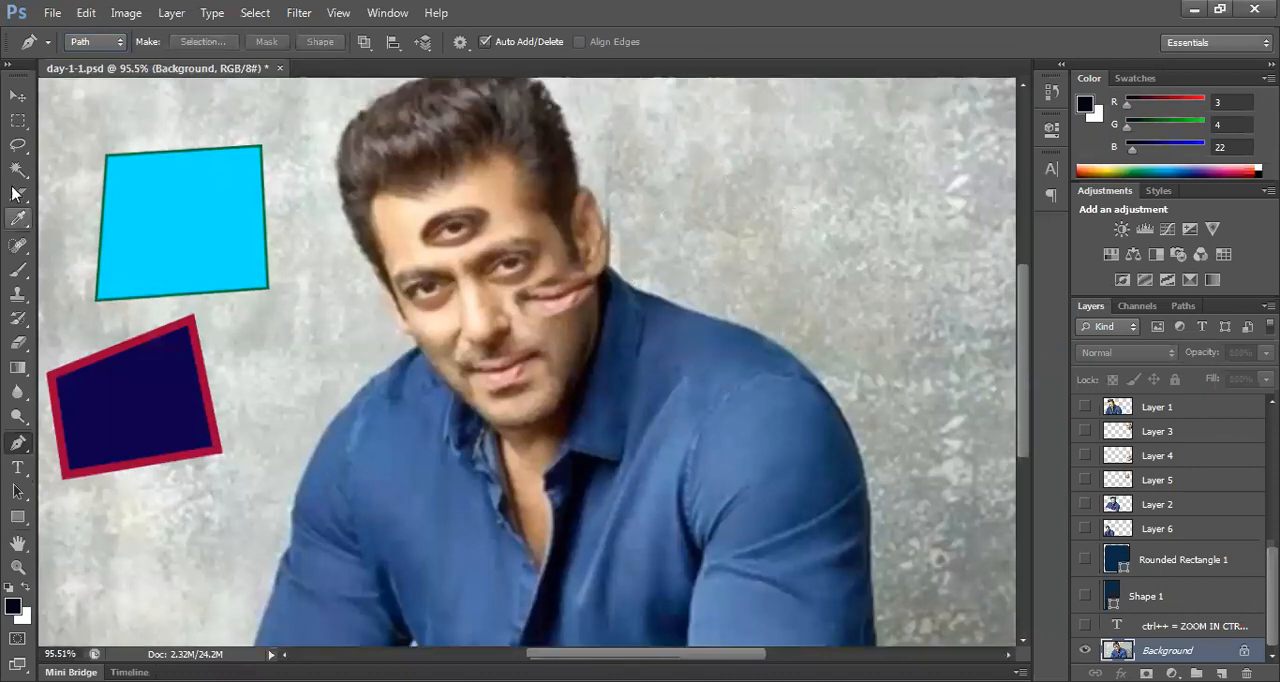
left_click(66, 122)
left_click_drag(568, 176, 744, 375)
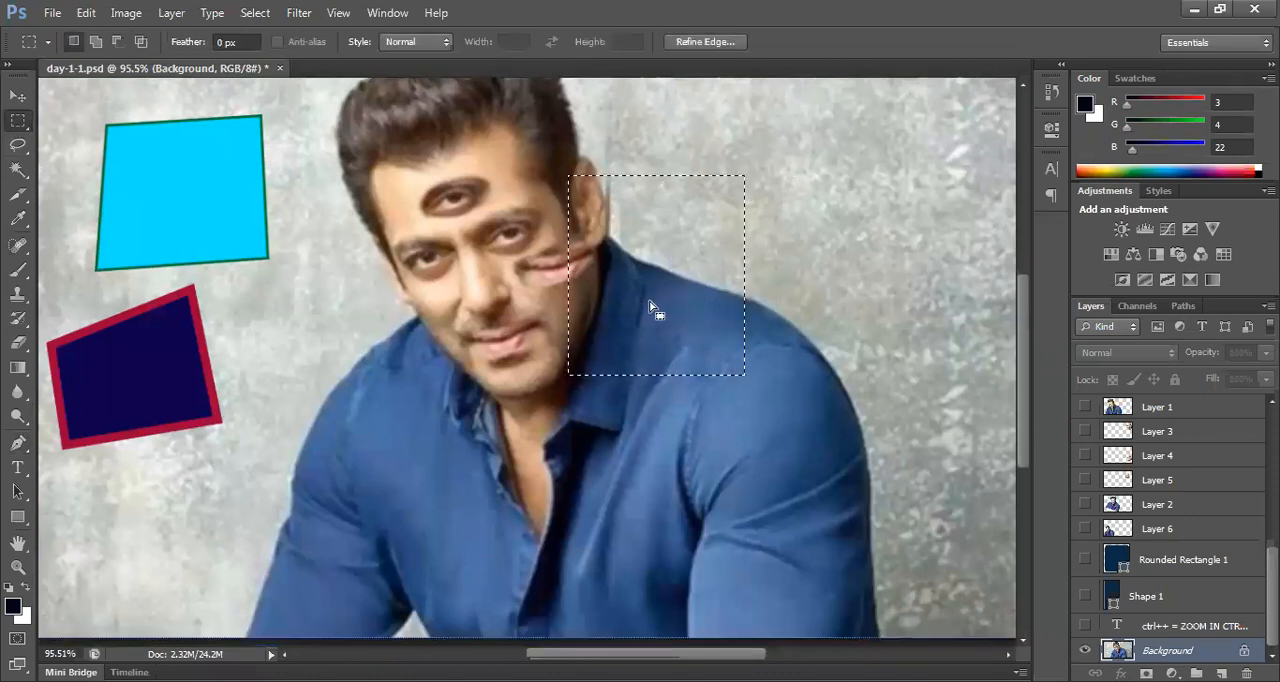
left_click(624, 222)
Step: Draw a closed five-point path above the shoulder with the Pen tool, convert it into a selection, and deselect it
key("p")
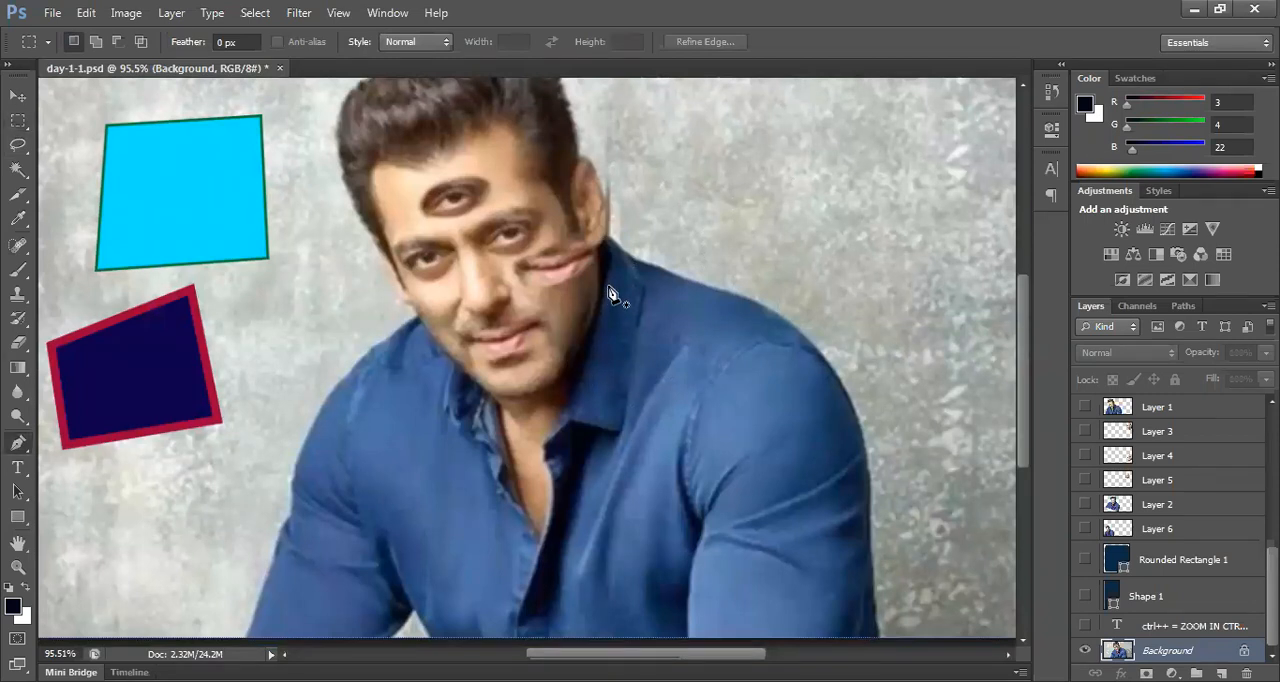
left_click(688, 189)
left_click(695, 347)
left_click(889, 330)
left_click(899, 119)
left_click(785, 135)
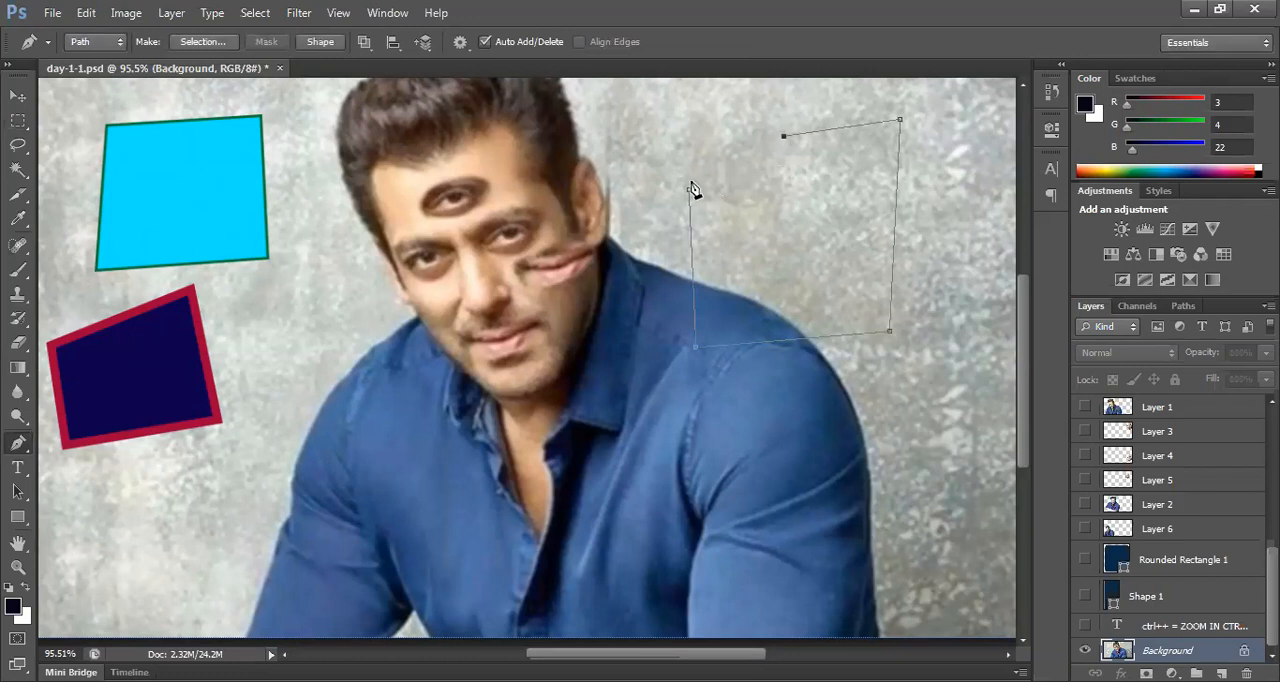
left_click(688, 189)
key("ctrl+Return")
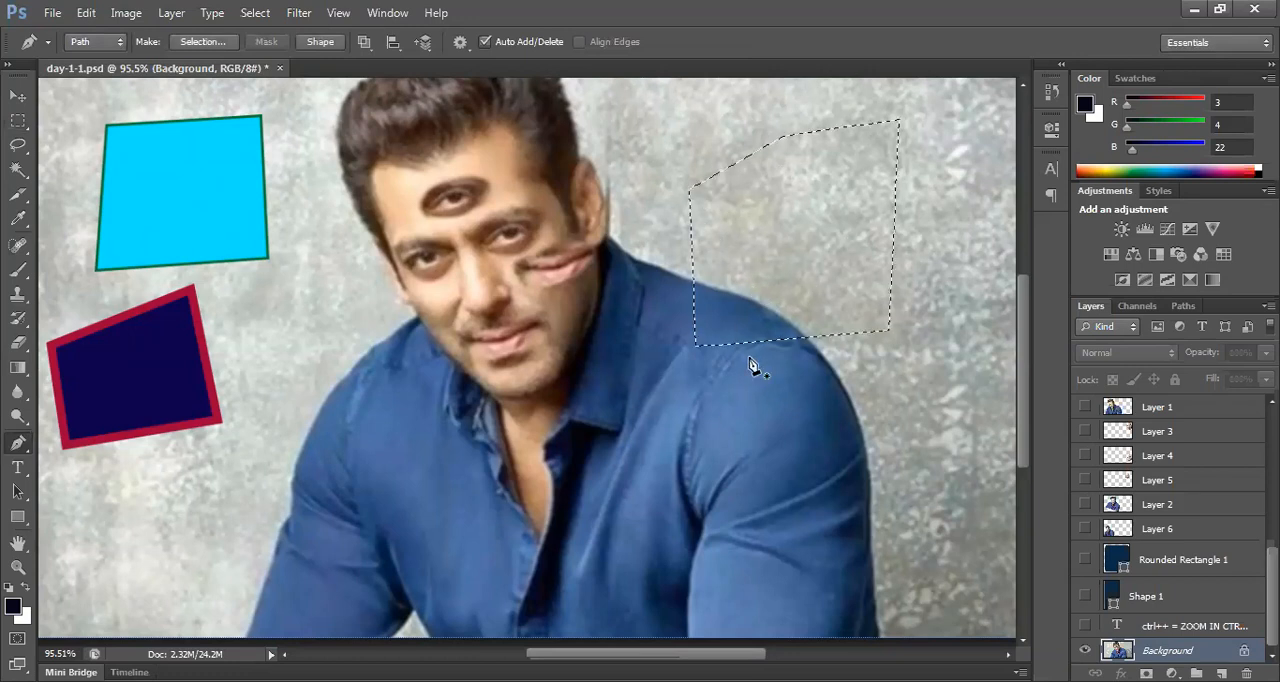
key("ctrl+d")
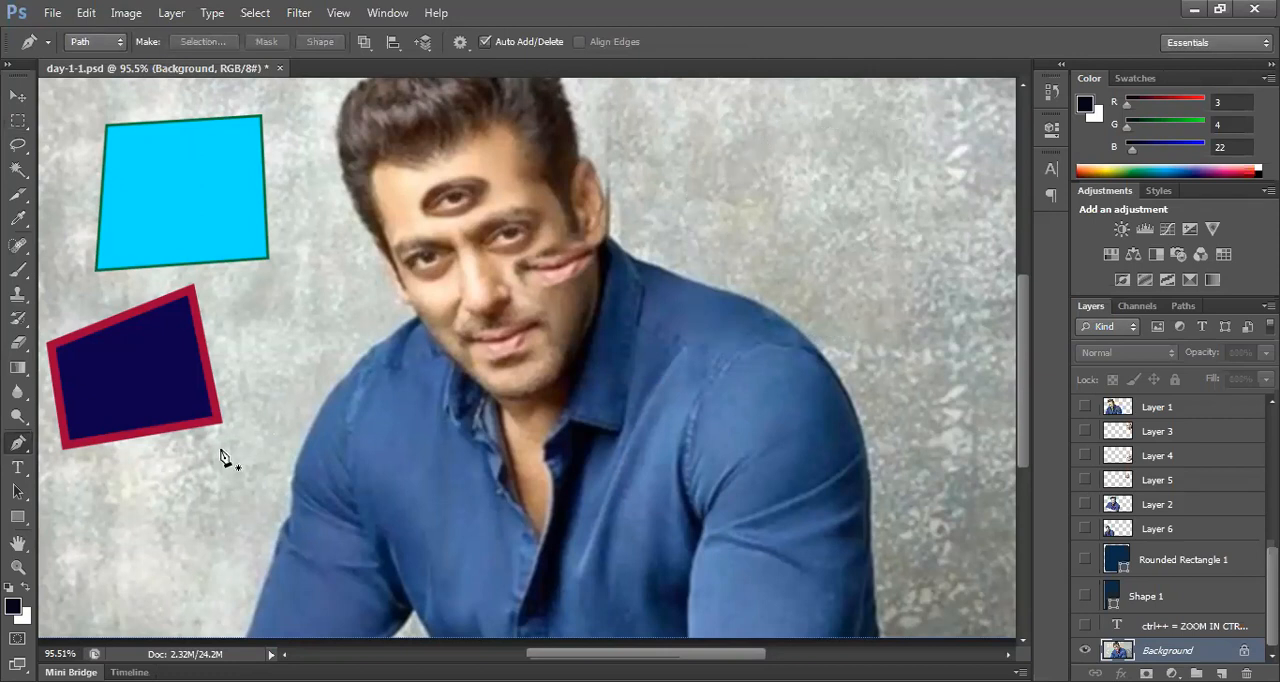
Step: Add the text "ctrl+Enter" below the dark blue shape and move it slightly toward the image's left edge
key("t")
left_click(111, 522)
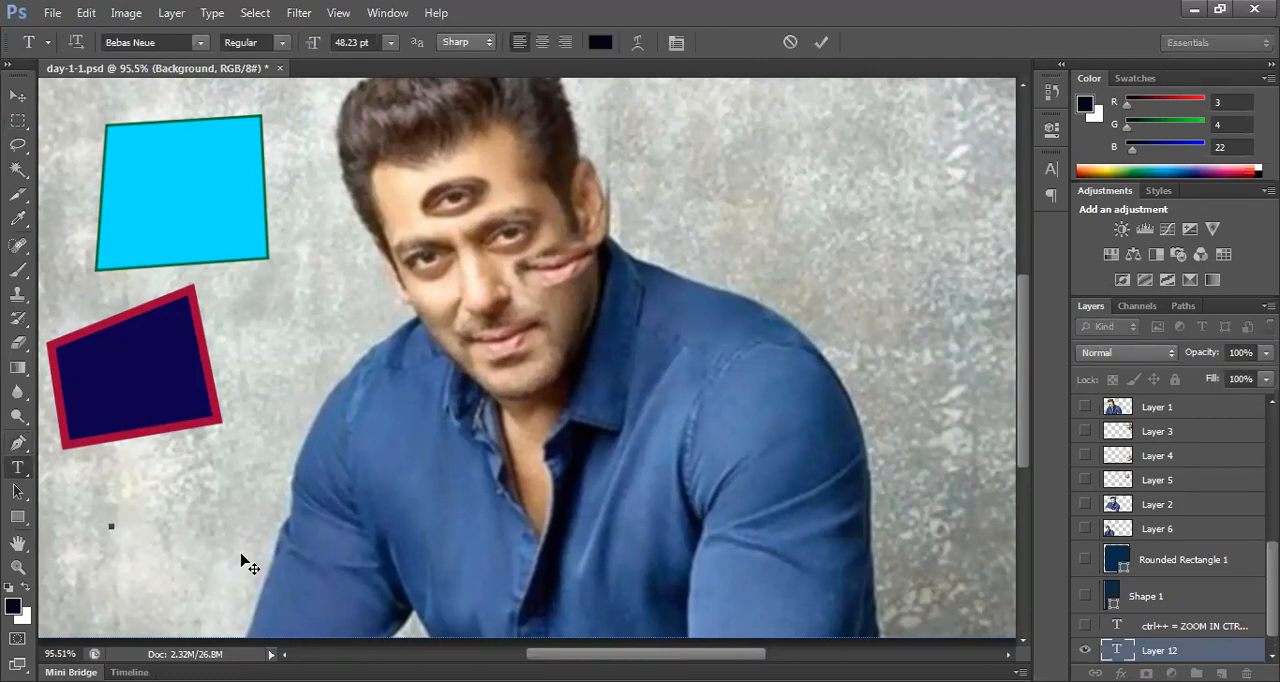
type("CTRL")
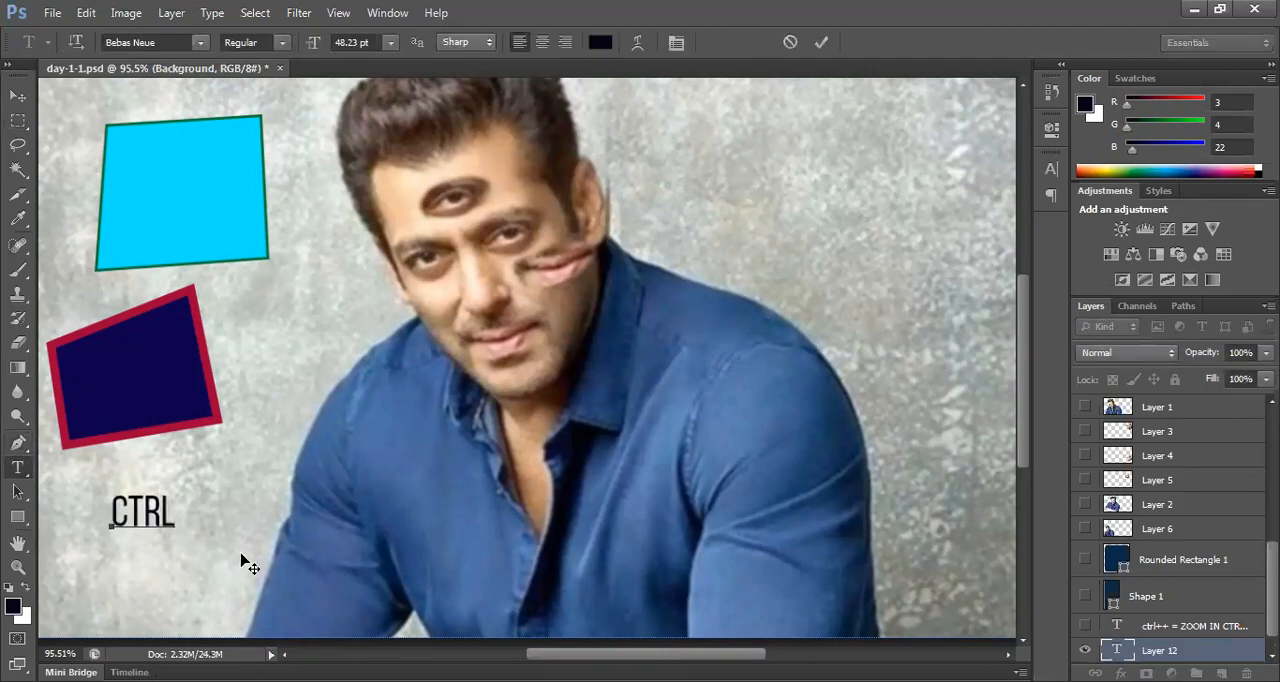
type("+")
type("E NTER")
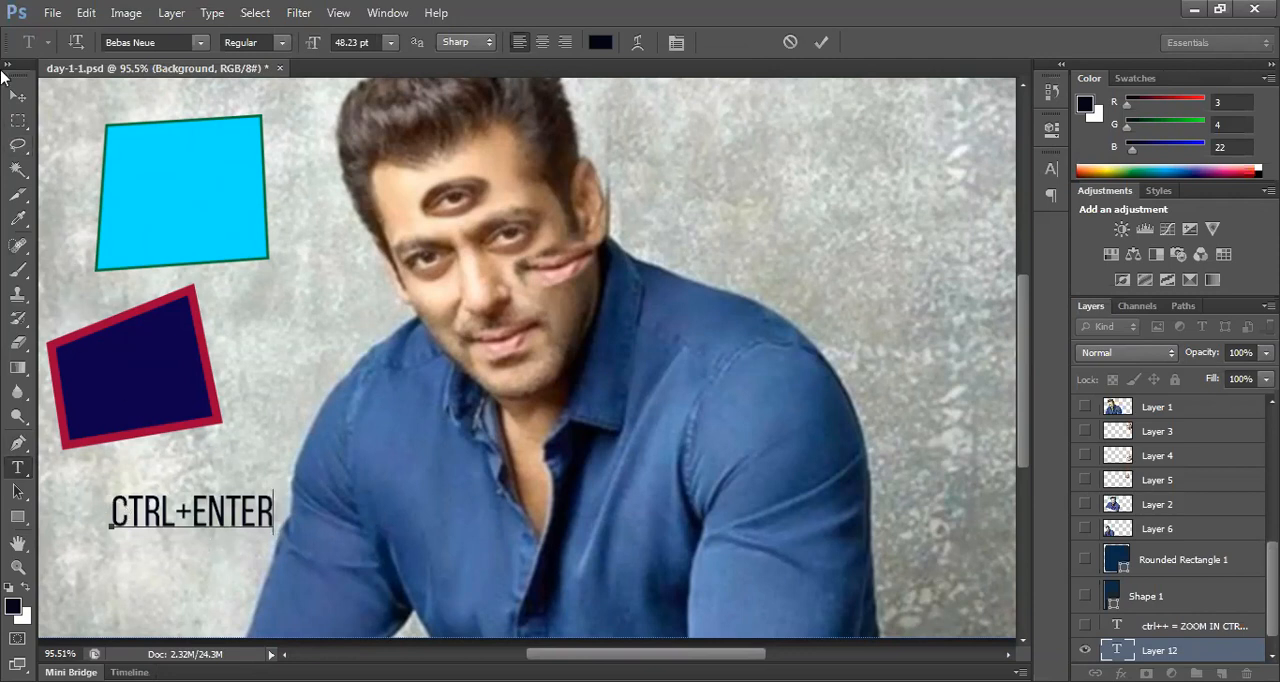
left_click(15, 95)
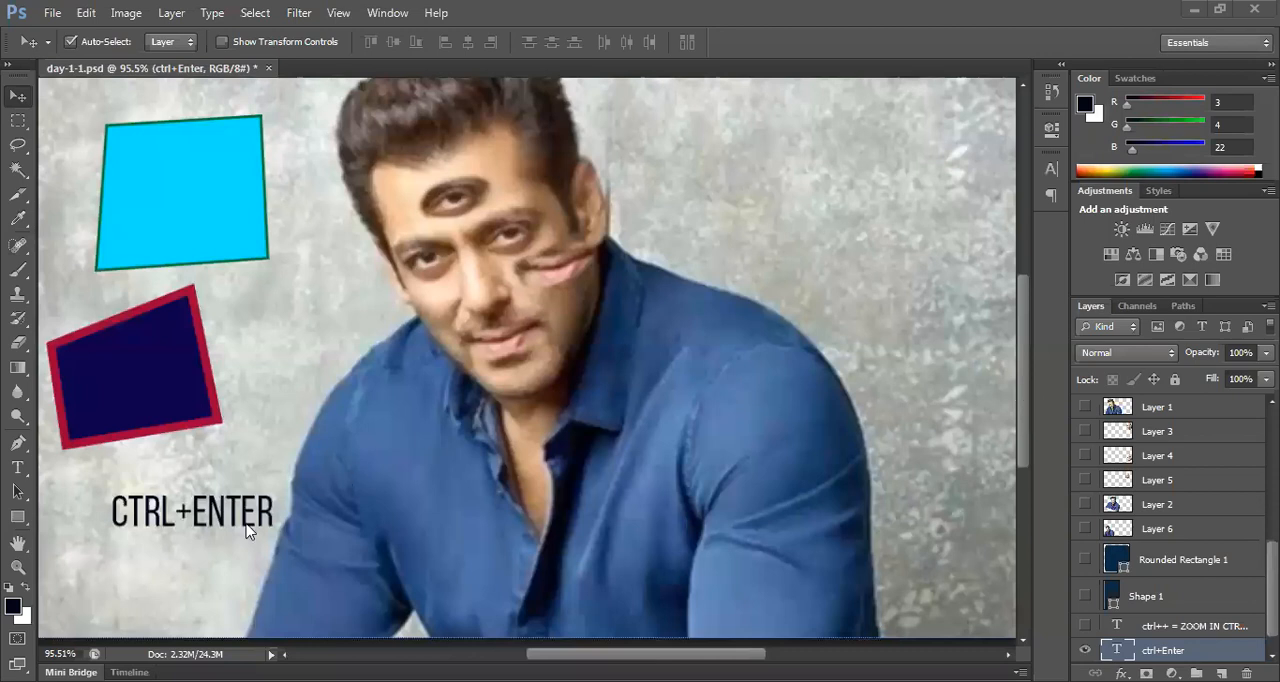
left_click_drag(247, 514, 199, 526)
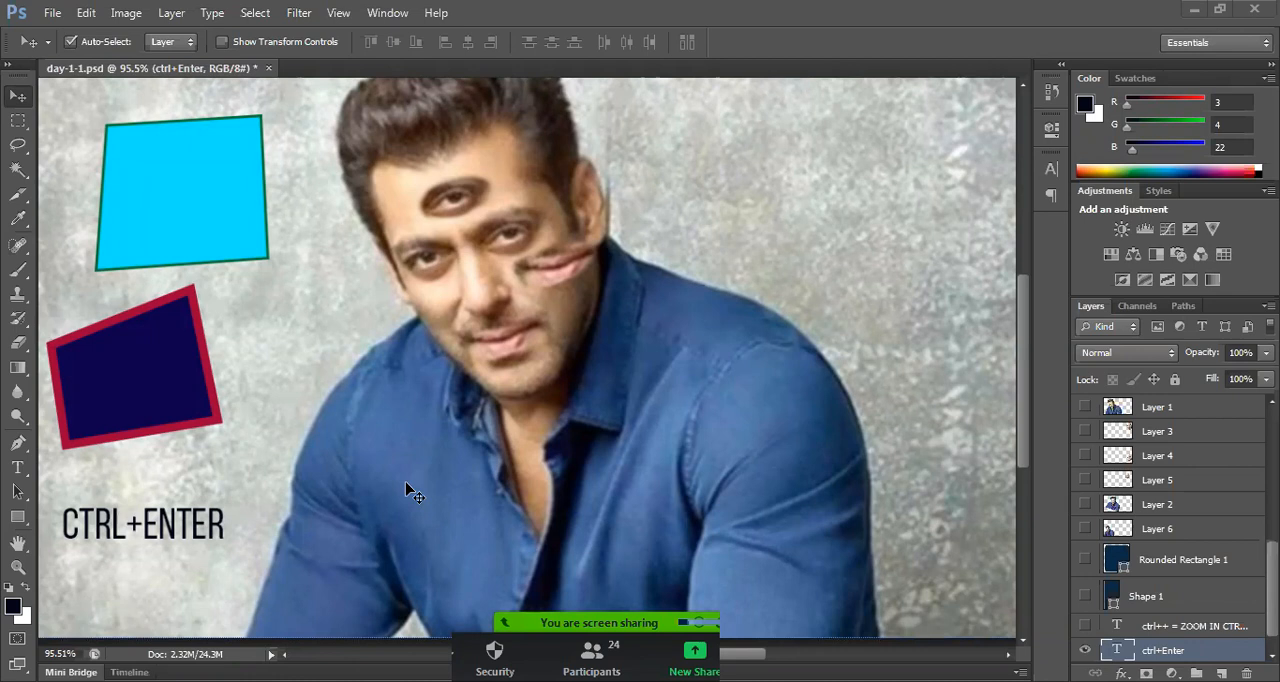
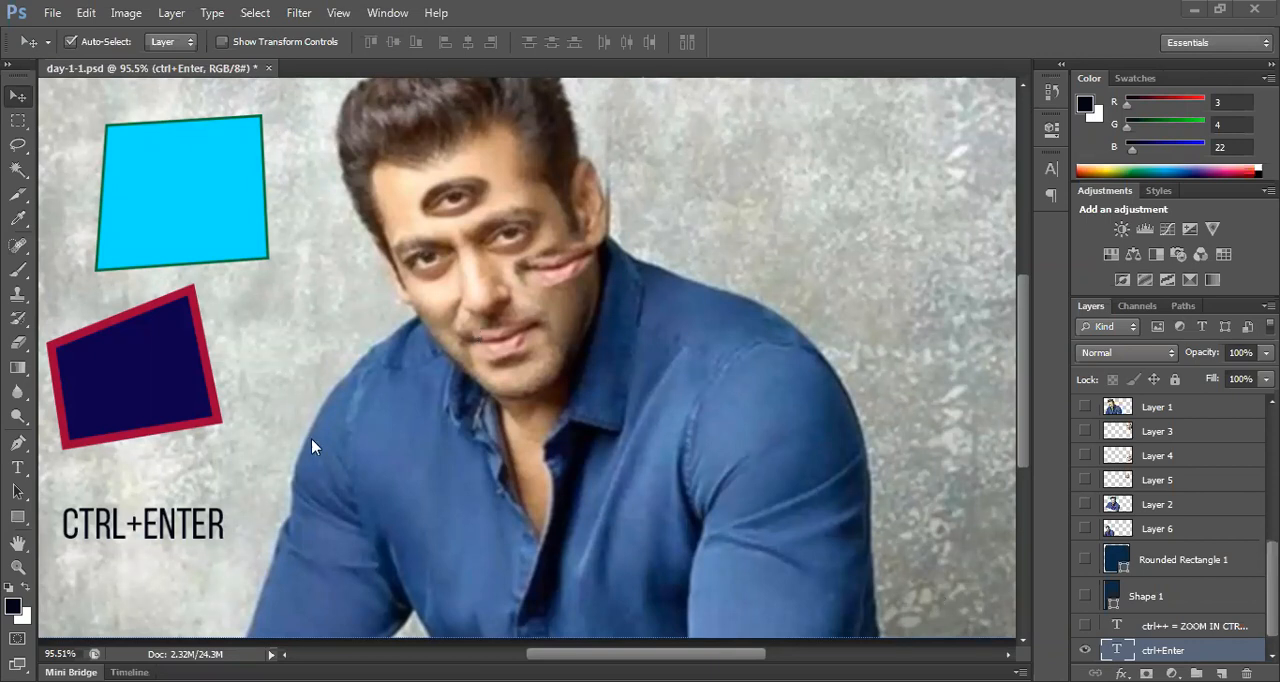
Step: Start a Pen tool path where the ear meets the collar and curve it up around the ear to the hair edge
left_click(18, 443)
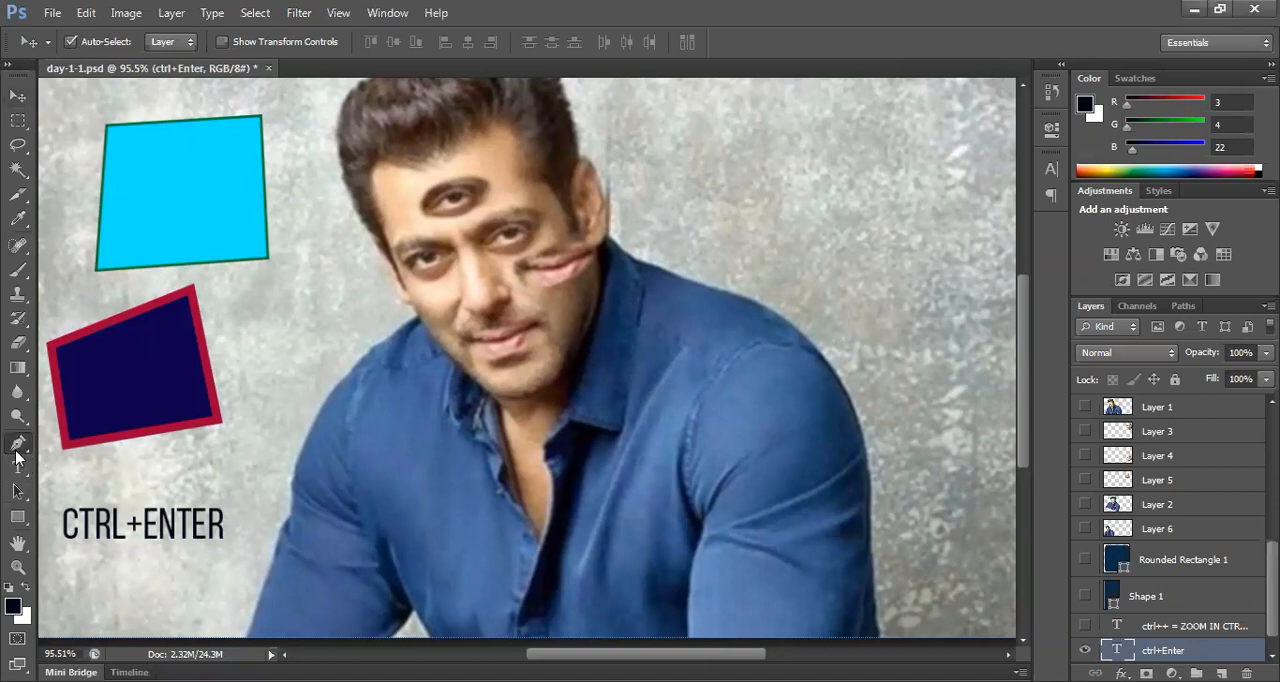
left_click(103, 442)
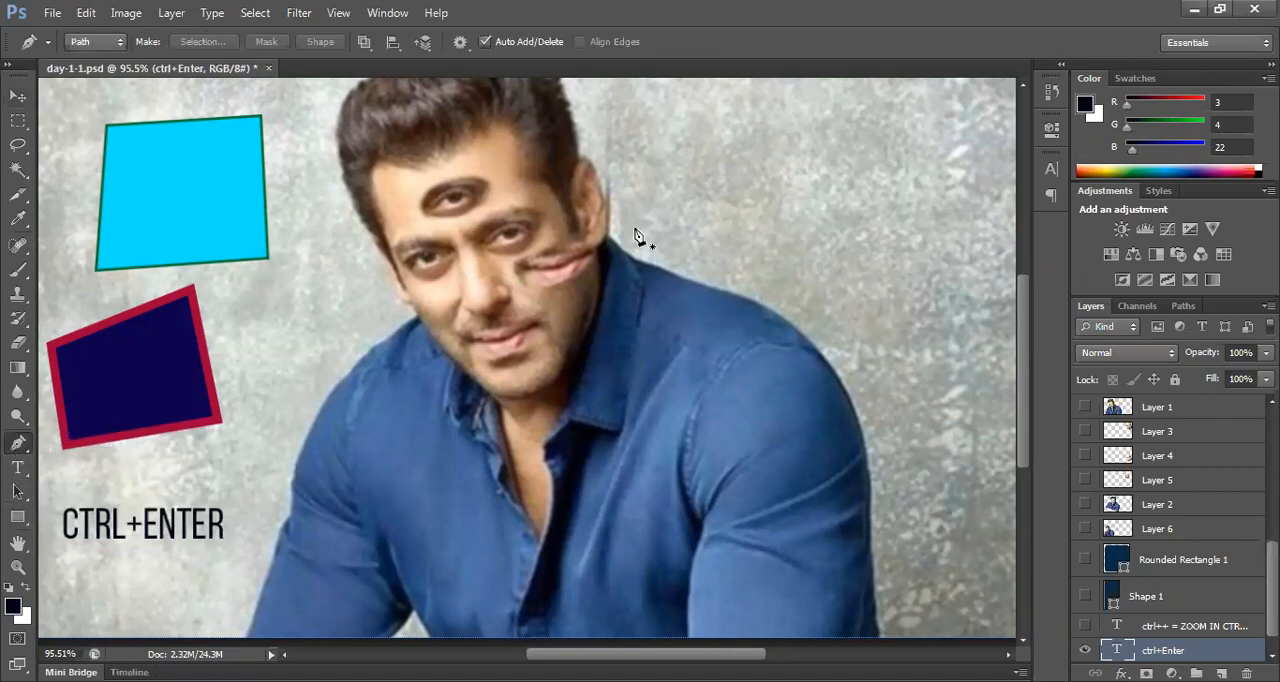
scroll(620, 278, "up", 1)
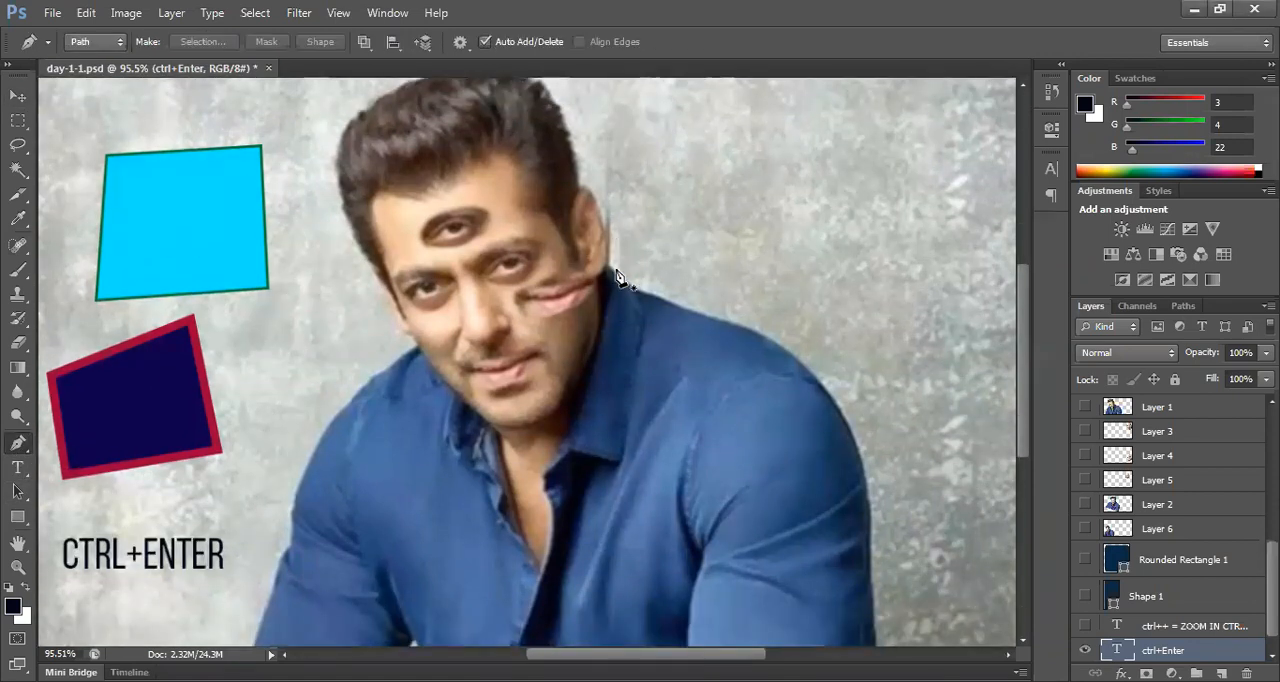
scroll(603, 345, "up", 1)
scroll(575, 231, "up", 4)
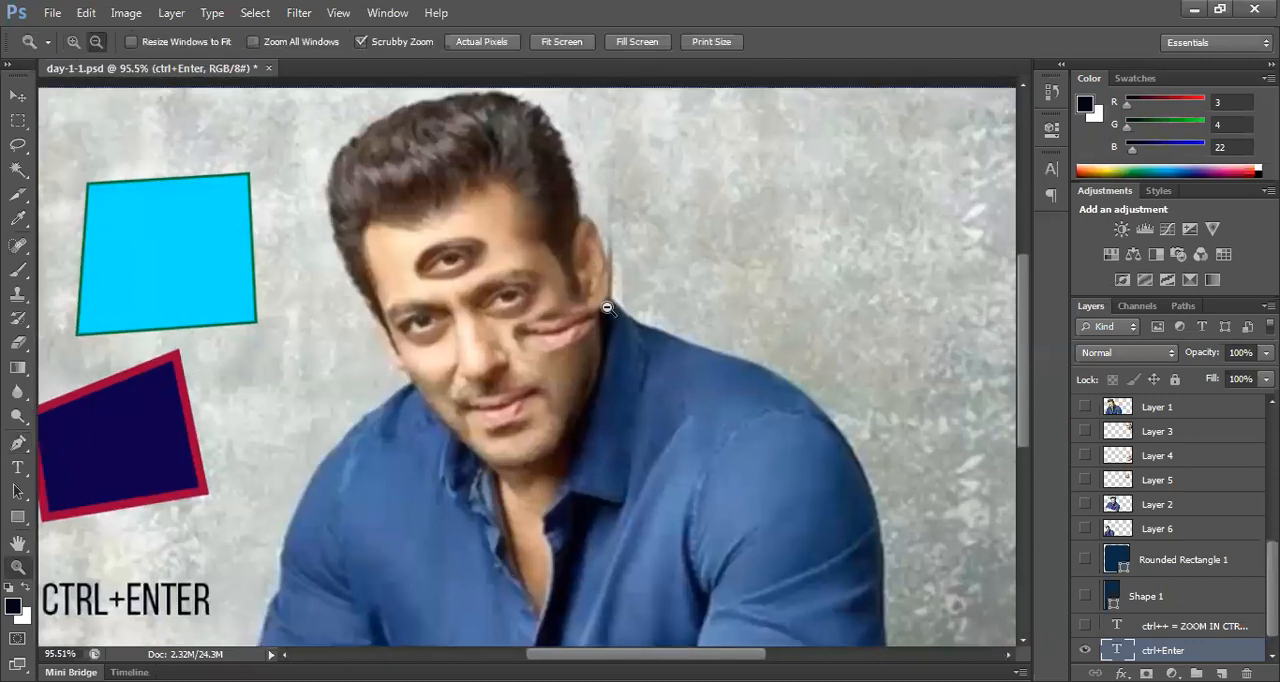
left_click(622, 336)
scroll(620, 334, "up", 3)
left_click_drag(578, 312, 542, 264)
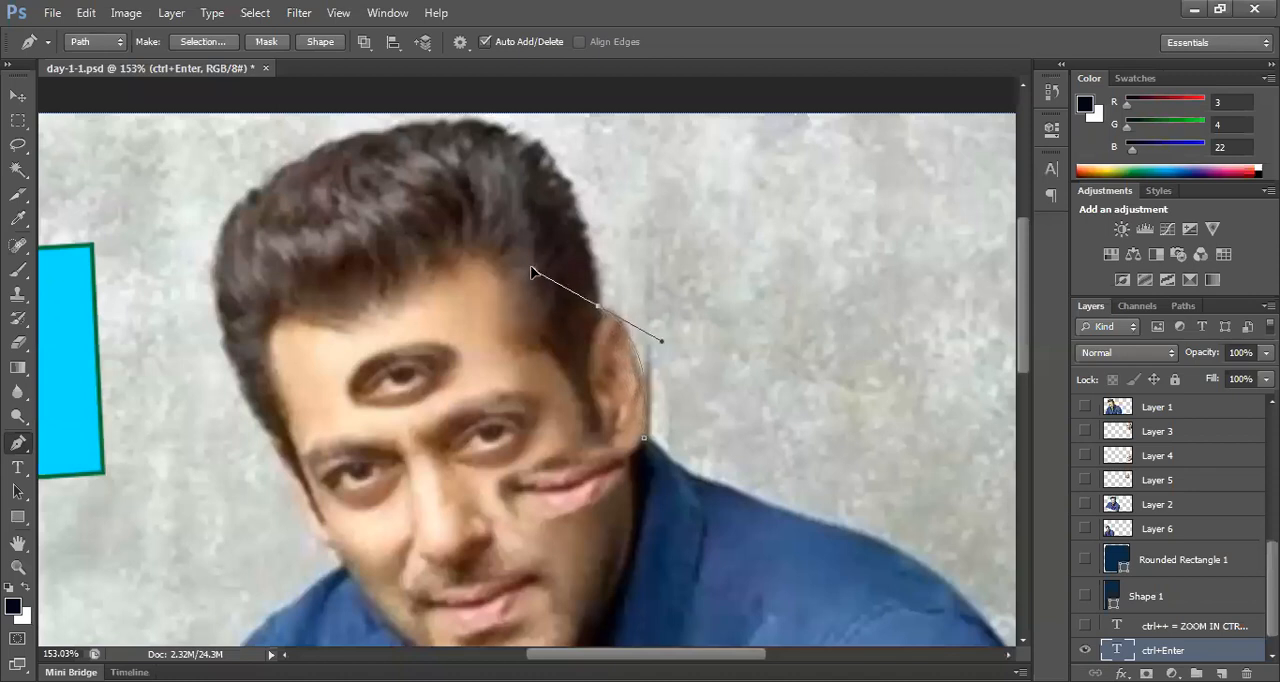
left_click_drag(600, 312, 583, 368)
left_click(600, 311, "alt")
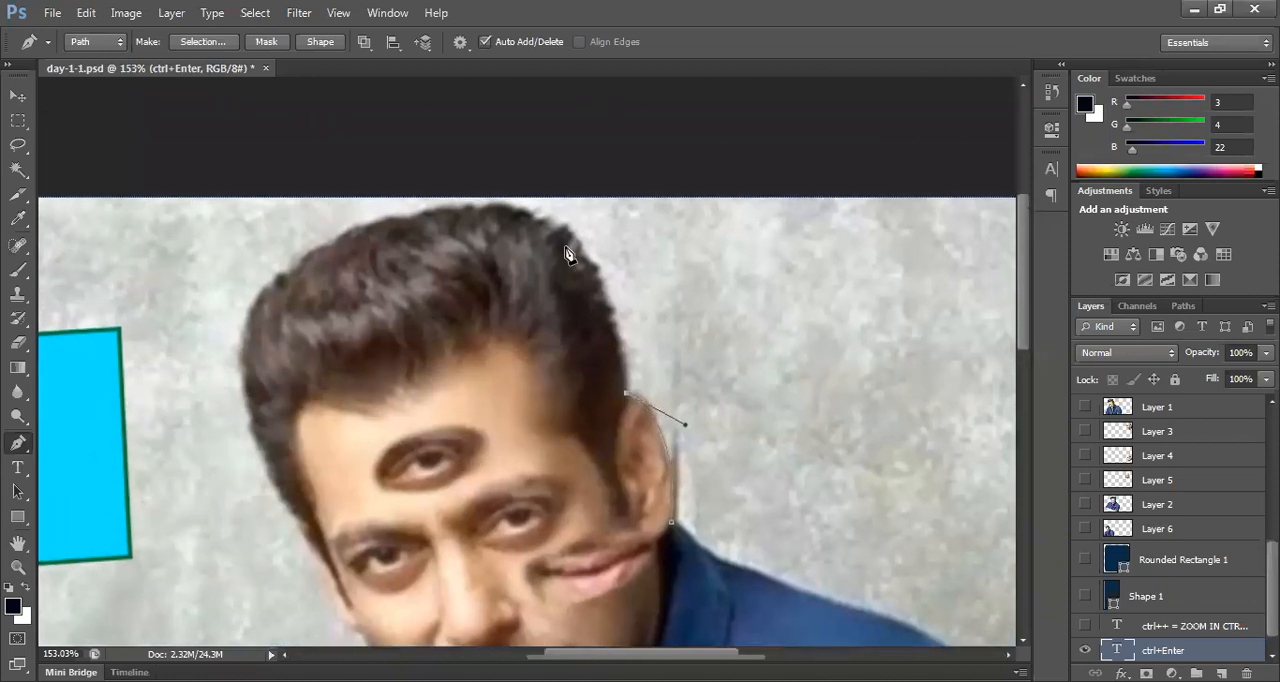
Step: Continue the Pen path with curved segments up the side of the hair and over the top of the head
left_click_drag(565, 228, 505, 177)
left_click_drag(492, 232, 592, 262)
left_click_drag(466, 258, 348, 308)
left_click(466, 260, "alt")
left_click_drag(424, 328, 508, 250)
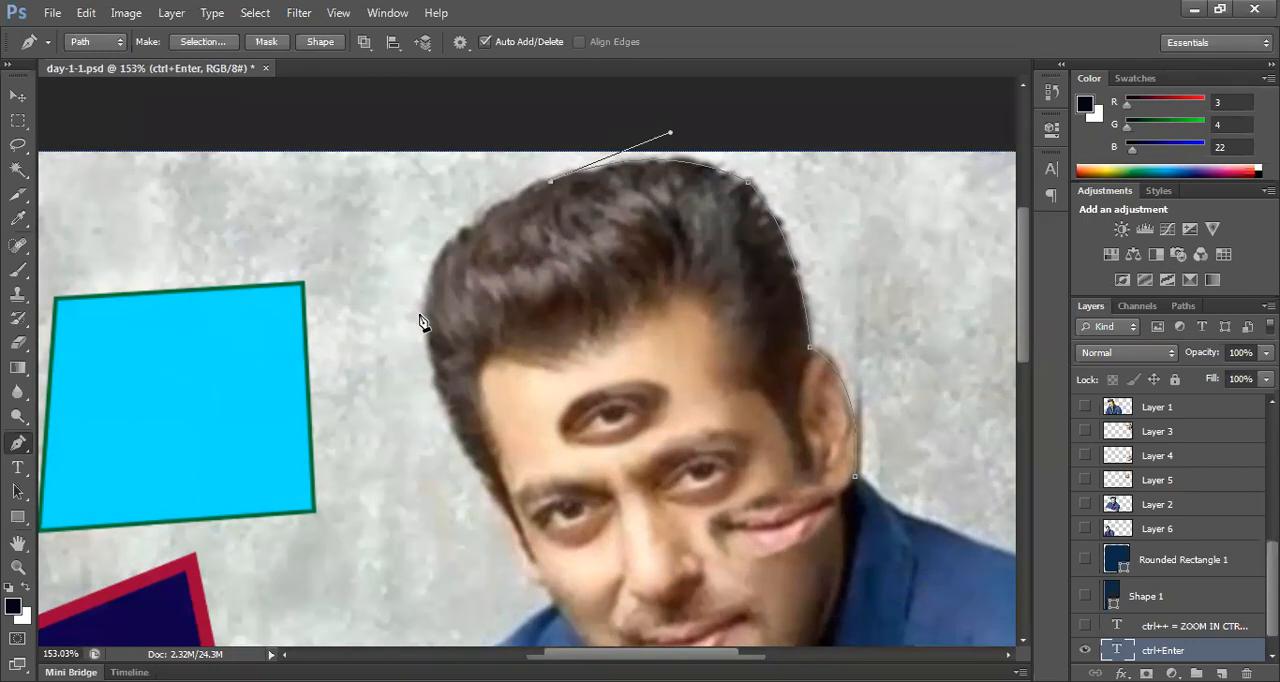
Step: Extend the Pen path down the opposite side of the hair and around the other ear to where the jaw meets the shirt
left_click_drag(424, 326, 378, 302)
left_click_drag(377, 358, 371, 318)
left_click(378, 358, "alt")
left_click(345, 315, "alt")
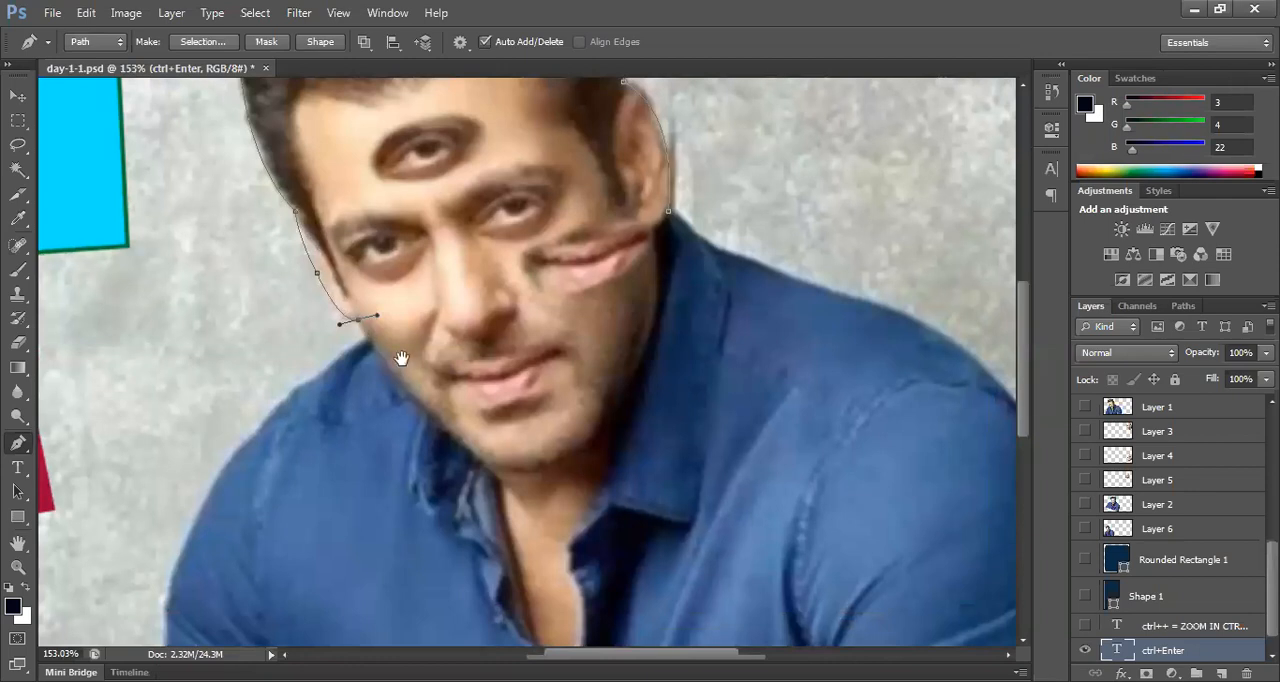
left_click_drag(400, 363, 371, 320)
key("ctrl+z")
left_click(351, 305)
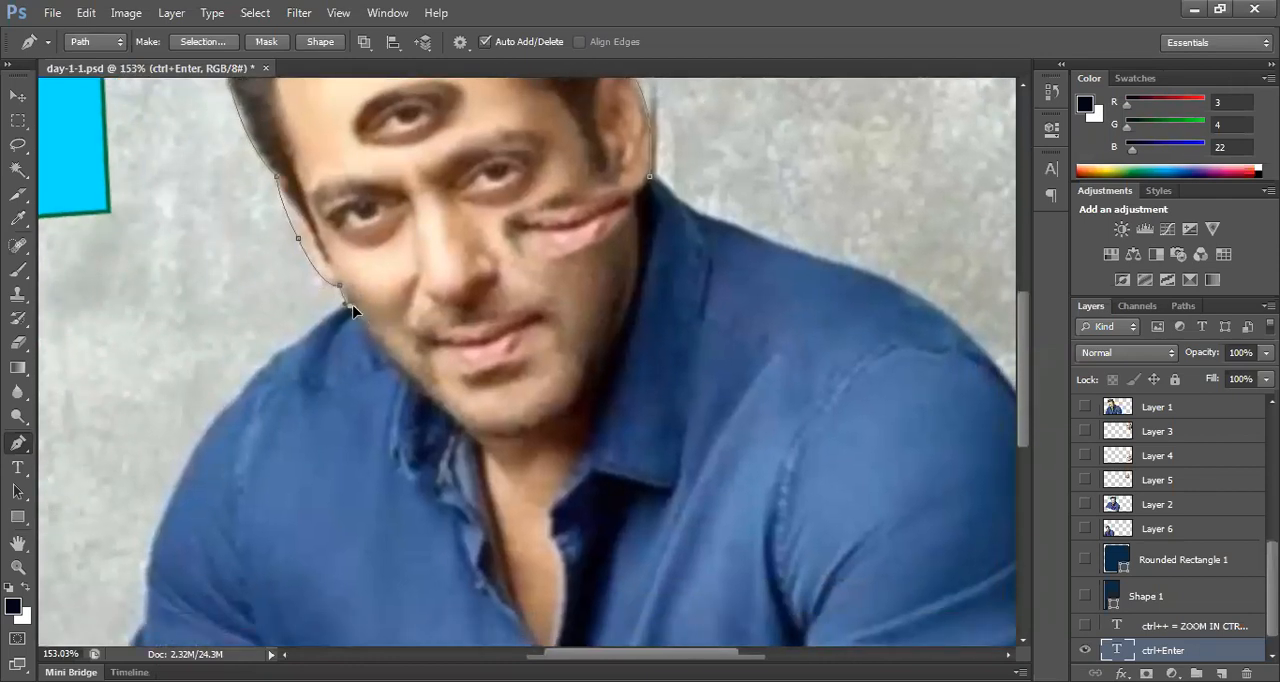
Step: Curve the Pen path along the jaw and under the chin, and close it at the starting point beside the collar
left_click_drag(442, 407, 494, 454)
left_click(416, 412)
left_click_drag(538, 374, 450, 482)
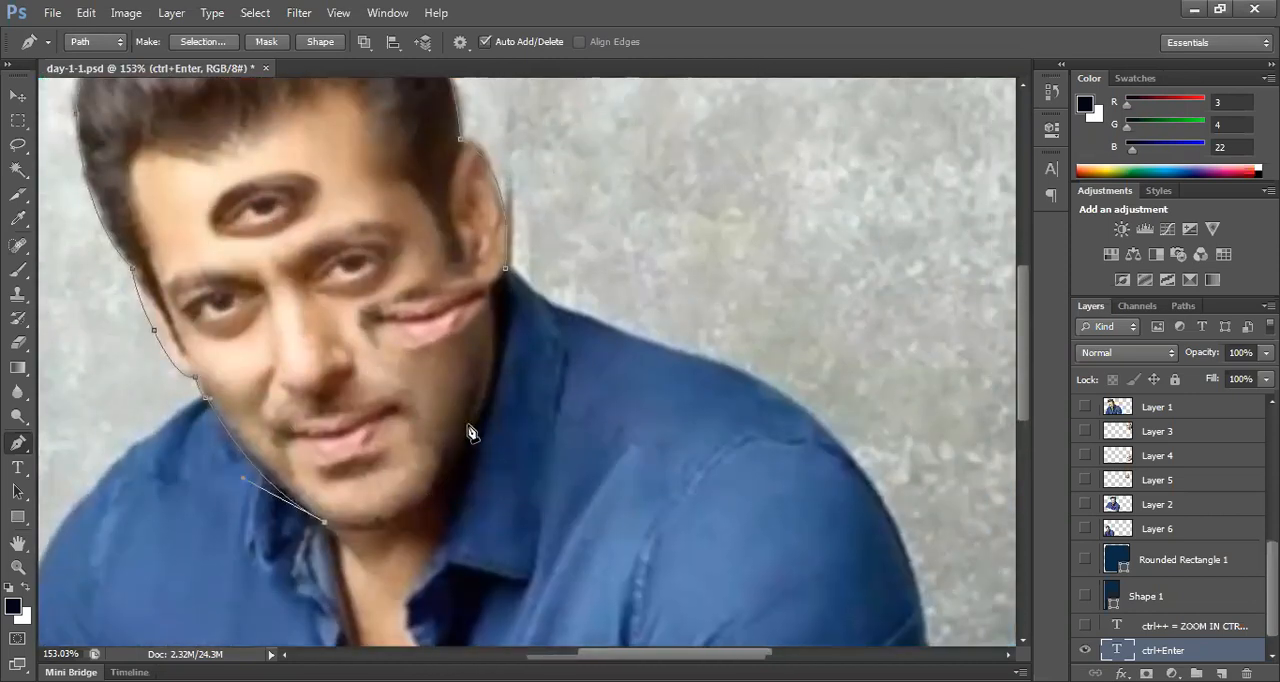
left_click_drag(481, 417, 548, 302)
left_click(482, 418, "alt")
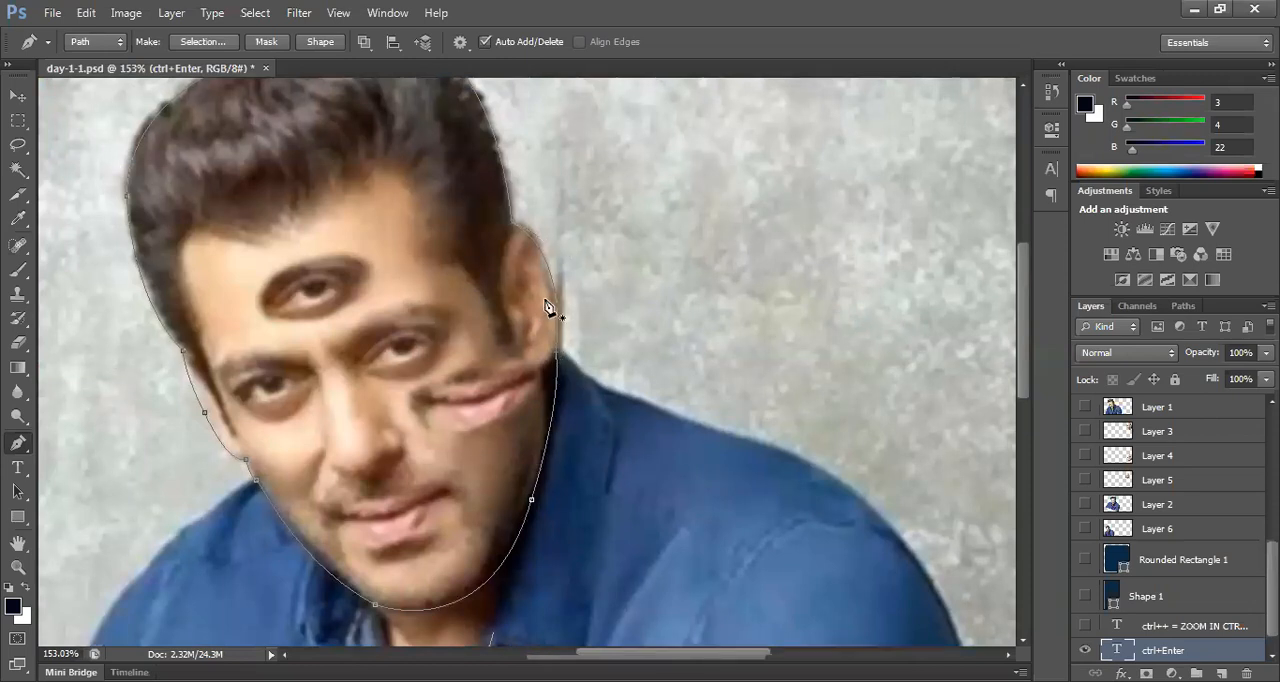
left_click_drag(559, 383, 740, 332)
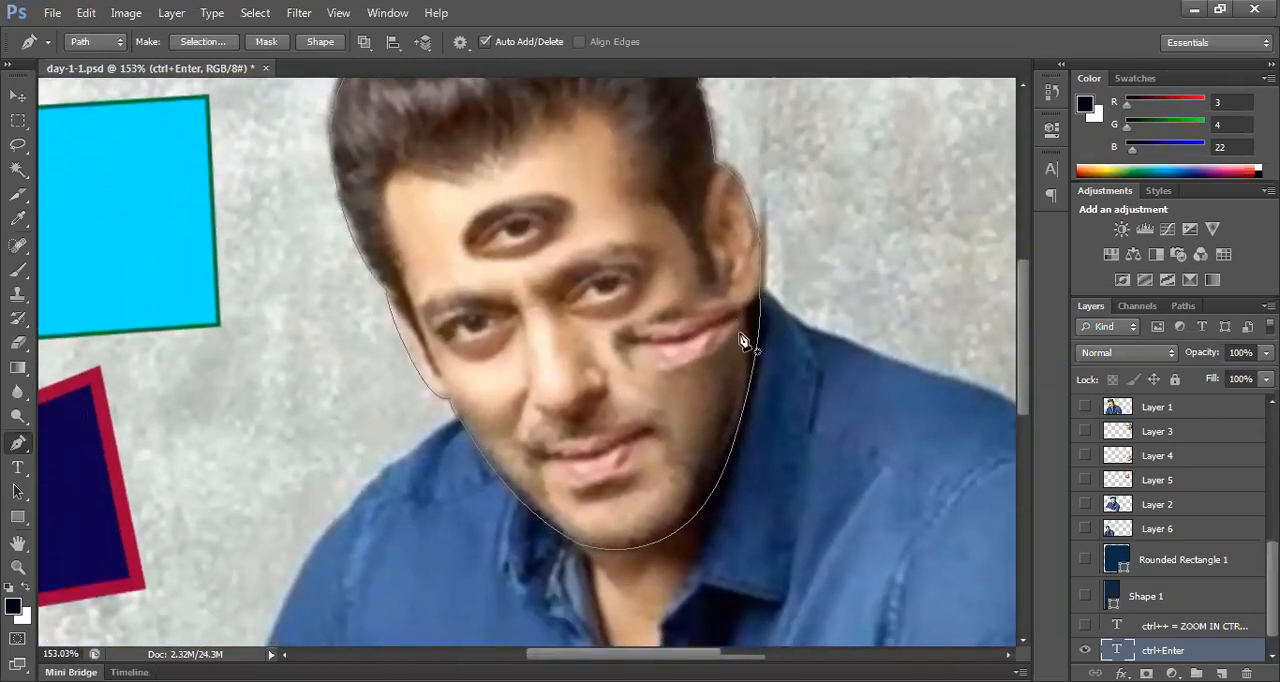
scroll(742, 336, "down", 2)
scroll(720, 340, "up", 2)
scroll(718, 346, "down", 4)
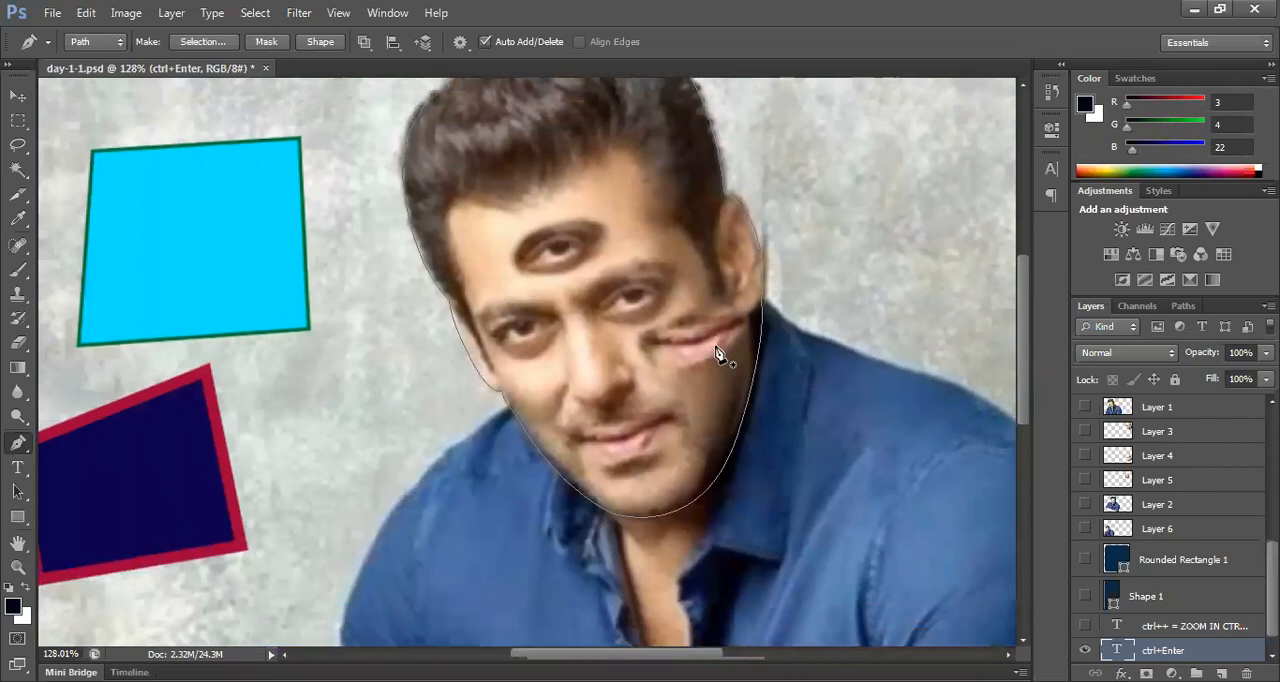
scroll(716, 348, "up", 3)
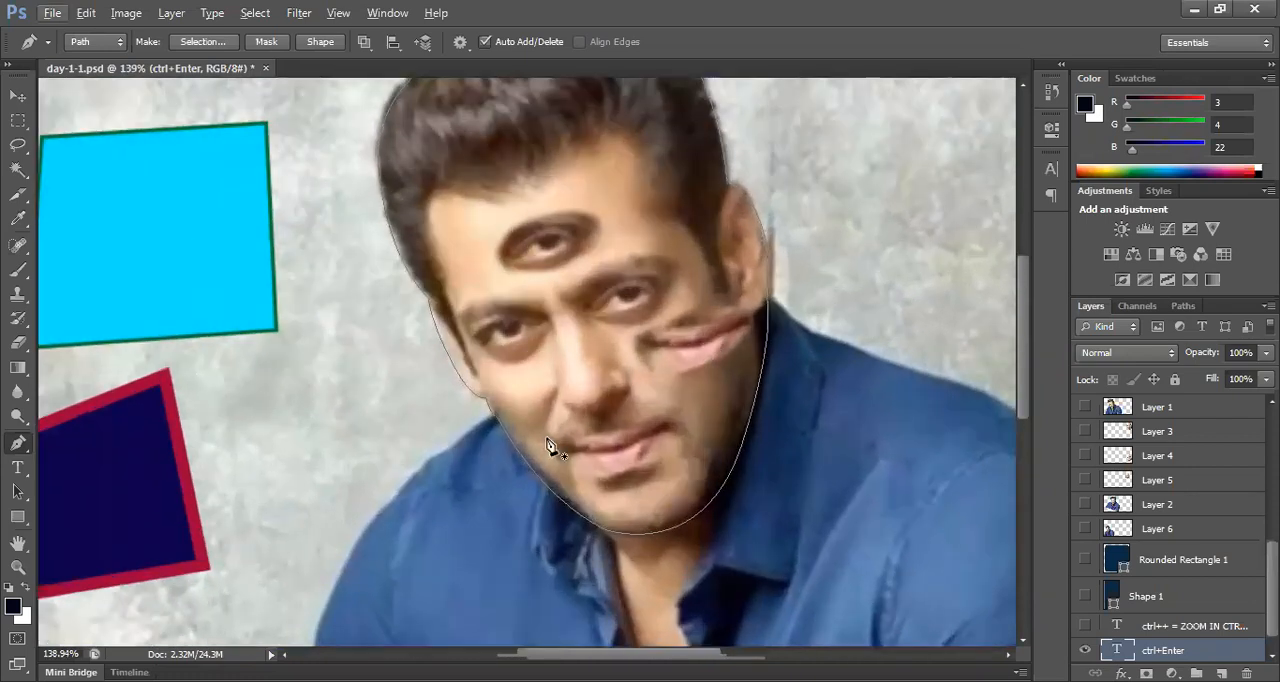
left_click_drag(630, 344, 504, 416)
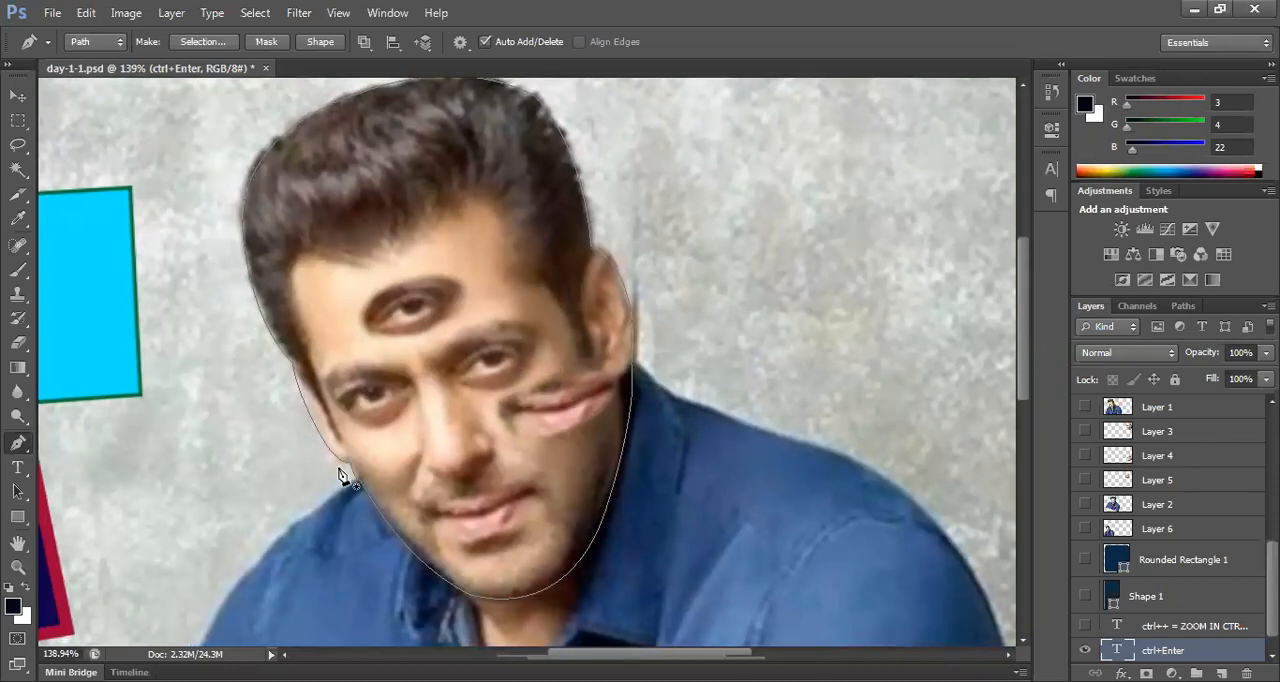
Step: Try moving the whole head path onto the backdrop and within the face using the Path Selection tool, undoing each move
left_click(15, 492)
left_click(14, 494)
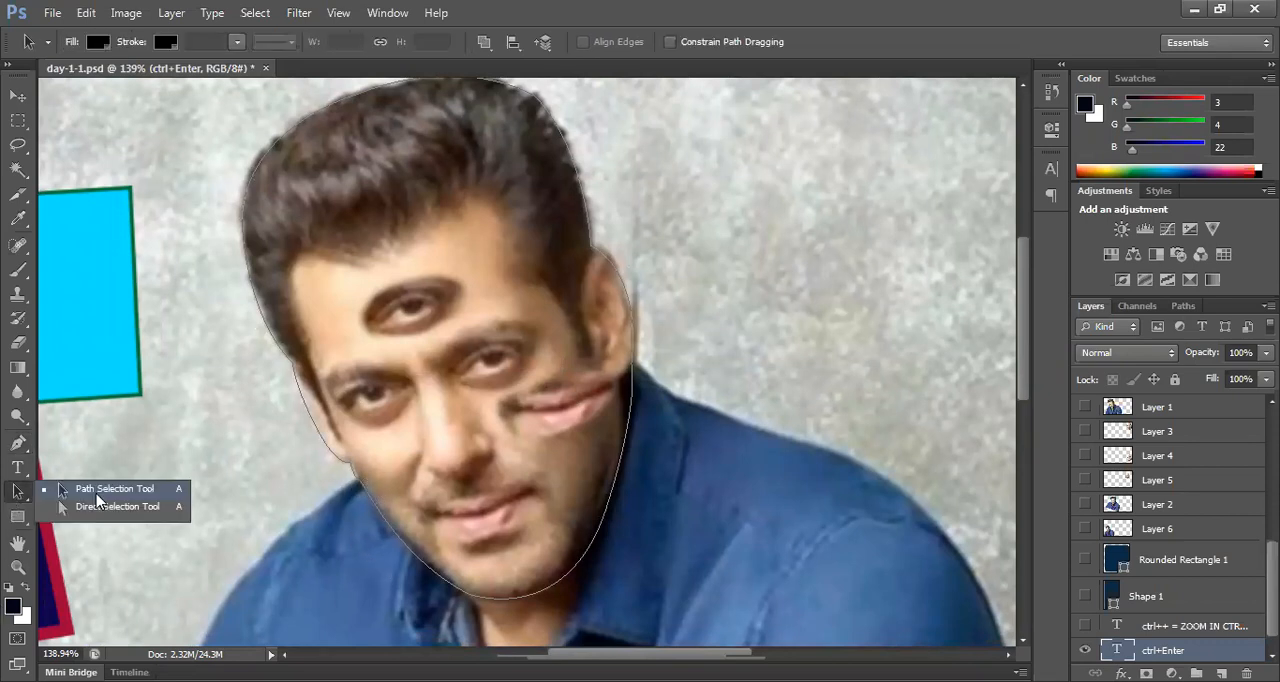
left_click(97, 492)
left_click_drag(491, 310, 874, 302)
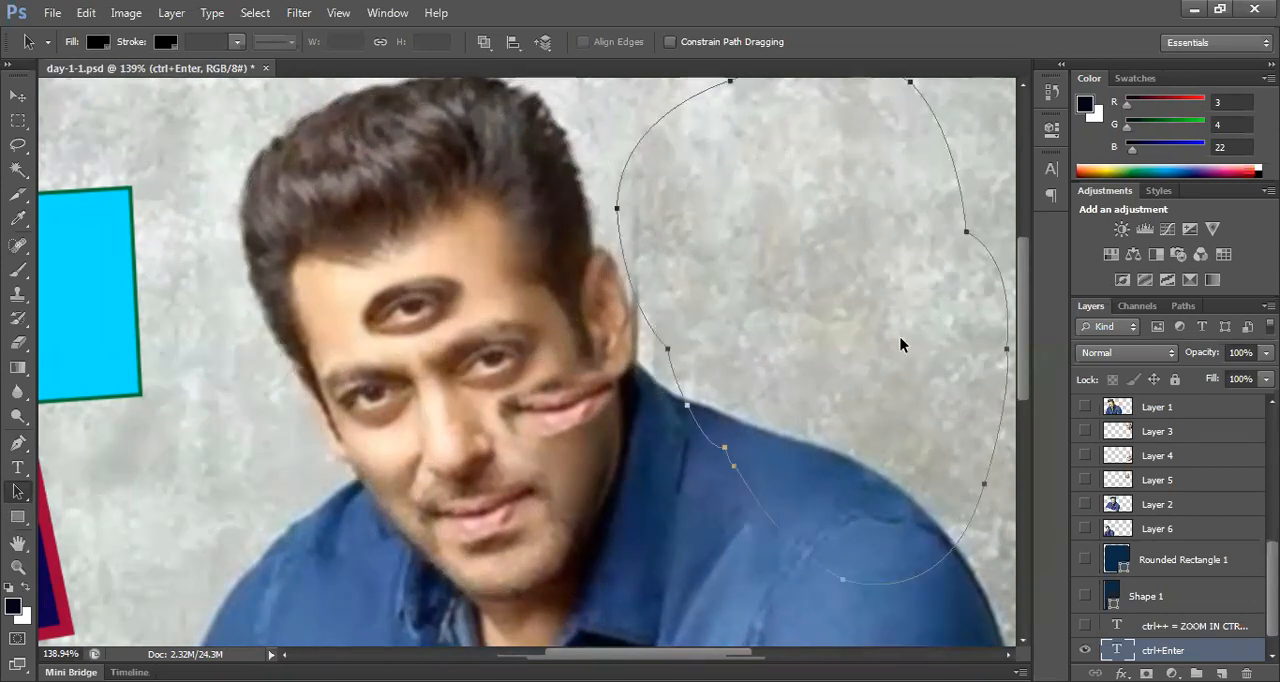
key("ctrl+z")
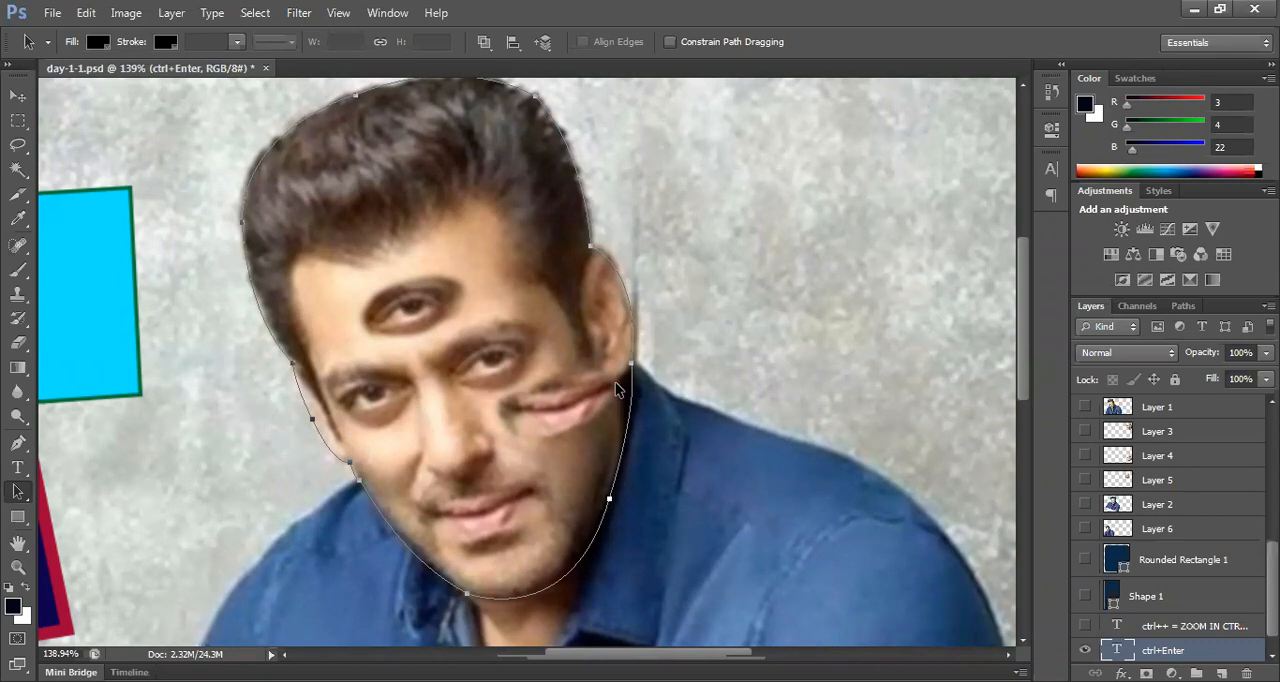
left_click_drag(543, 357, 617, 364)
key("ctrl+z")
left_click_drag(489, 340, 494, 337)
key("ctrl+z")
Step: Try the Move tool on the face inside the head path, and return to the Path Selection tool
left_click(18, 97)
left_click(491, 277)
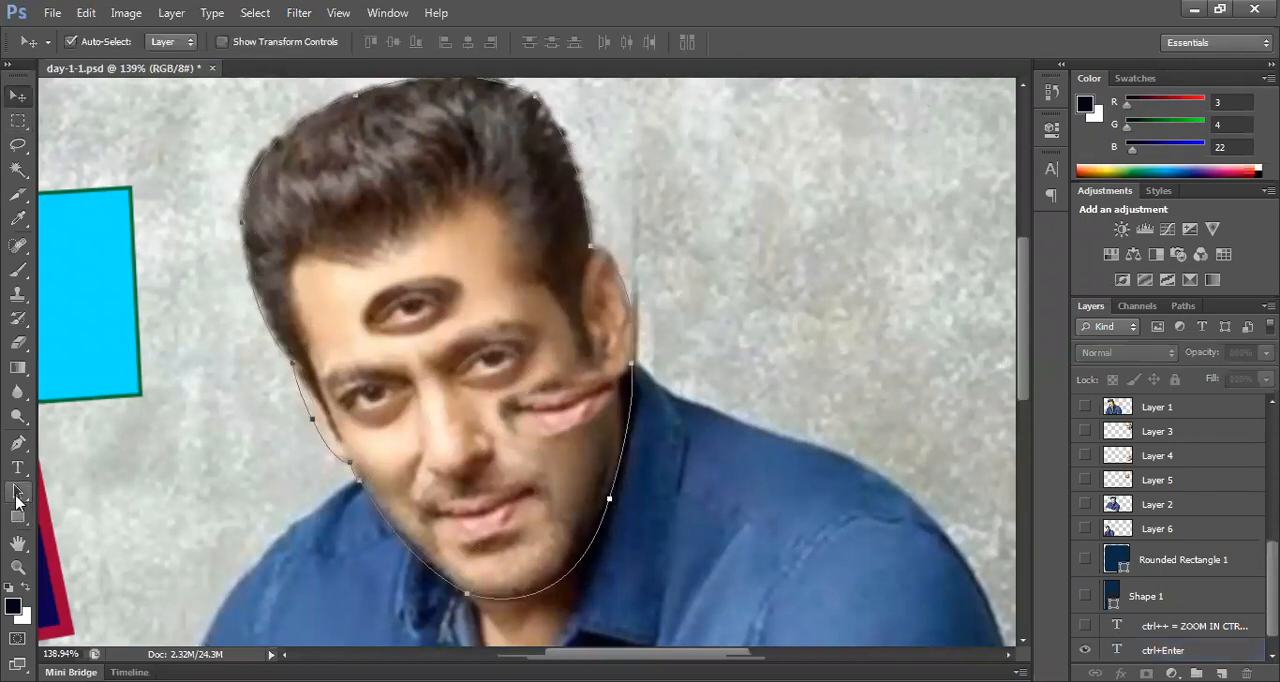
left_click_drag(18, 492, 85, 494)
left_click(85, 492)
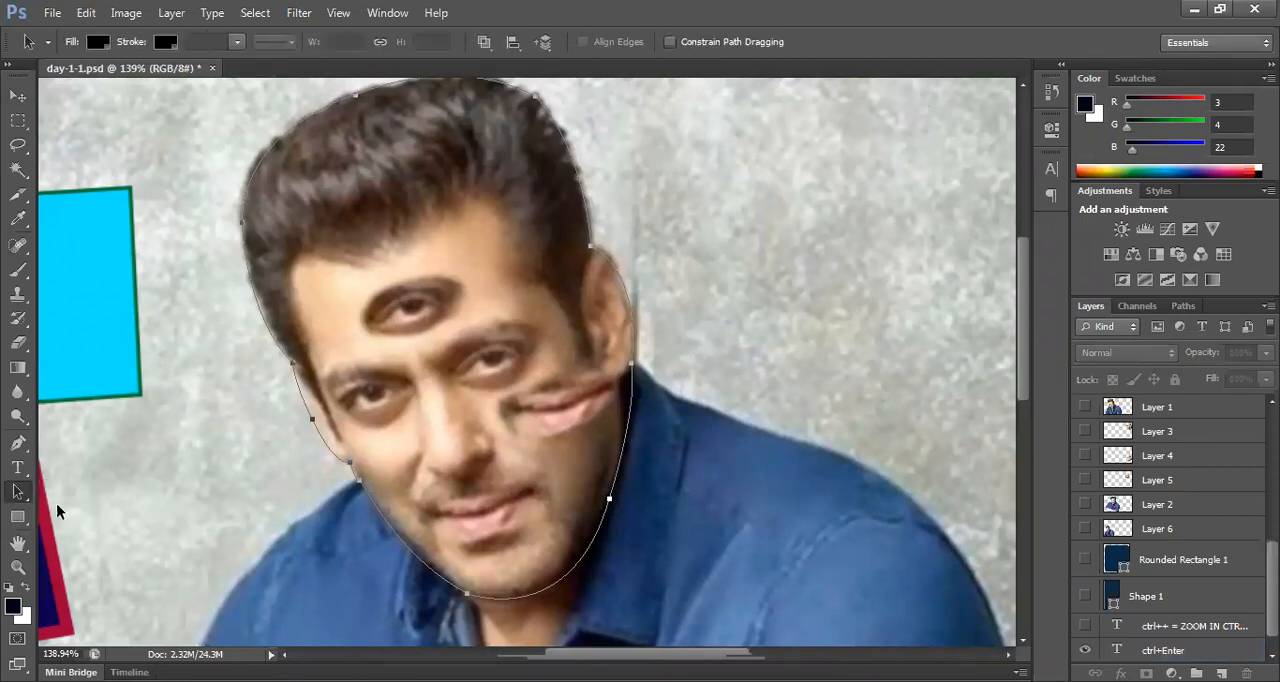
Step: Add a second line reading "path tool = A" to the "ctrl+Enter" text
left_click_drag(451, 412, 717, 158)
key("t")
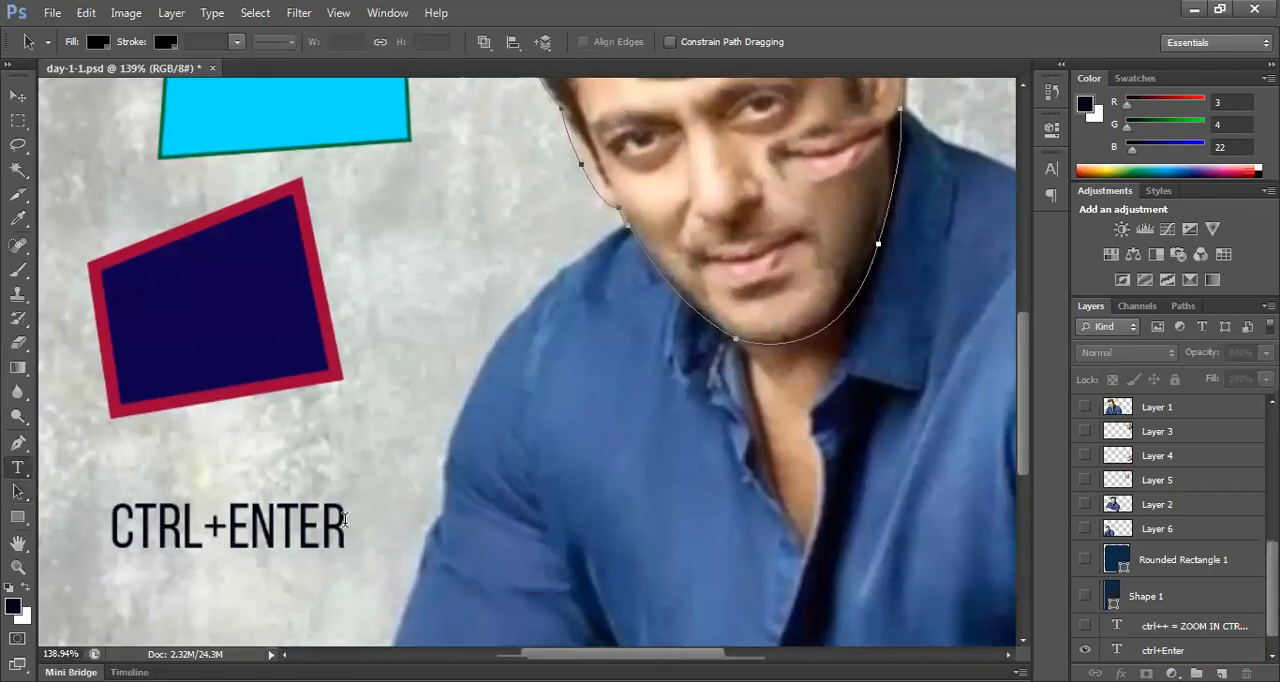
left_click(367, 527)
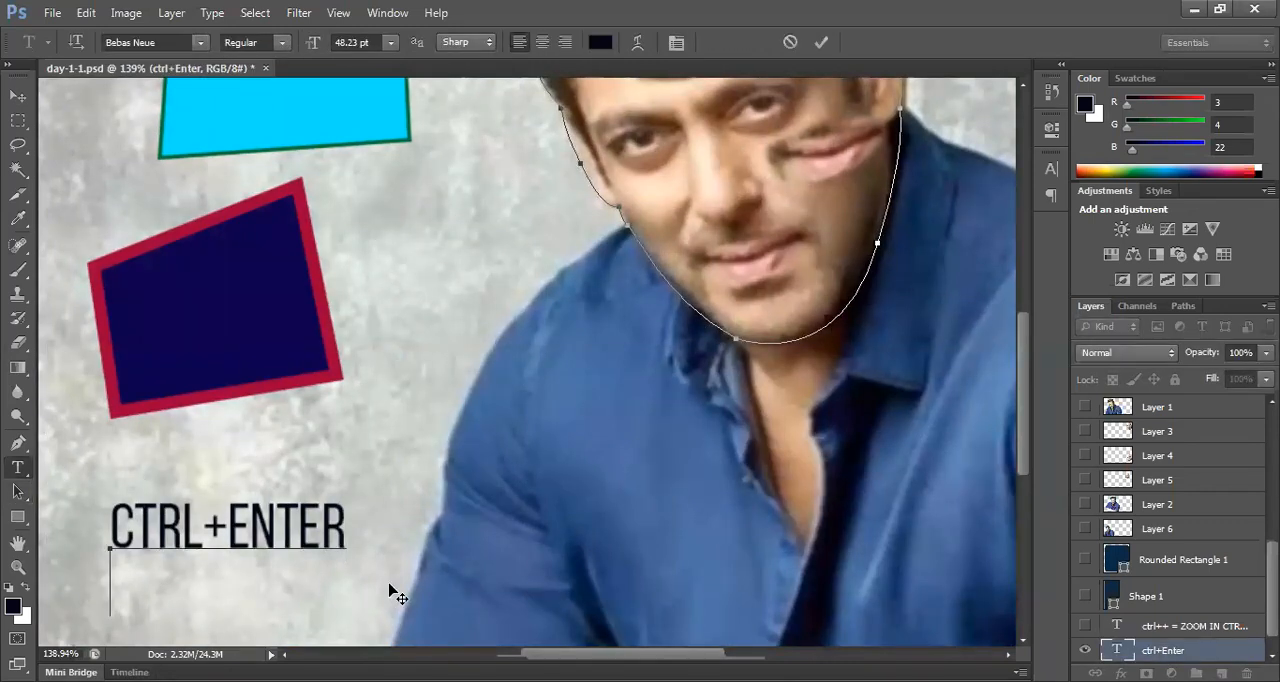
key("Return")
type("PAT")
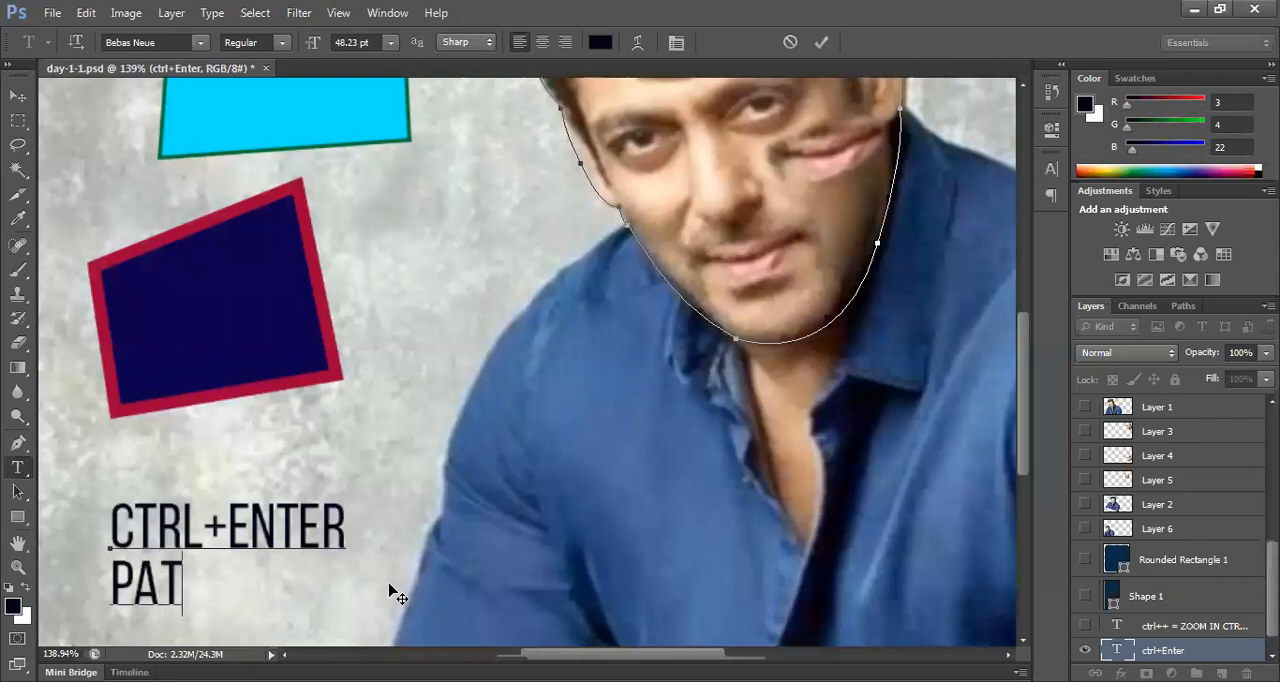
type("H TOOL")
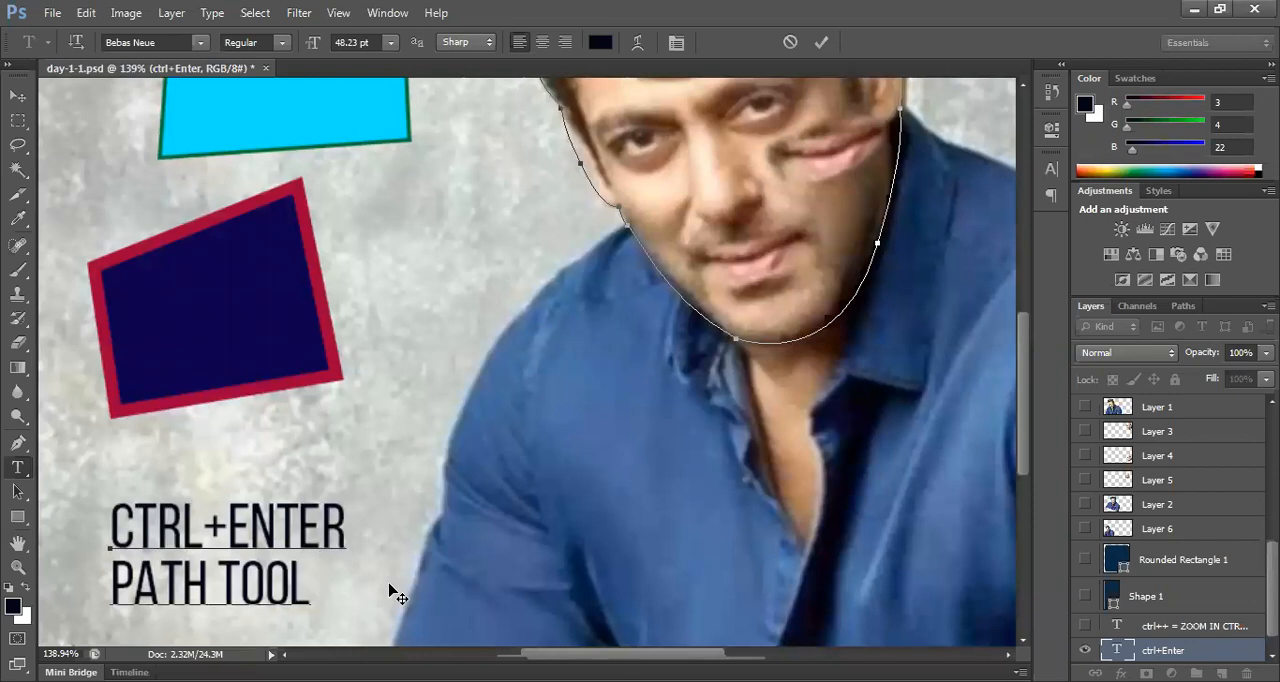
type(" = A")
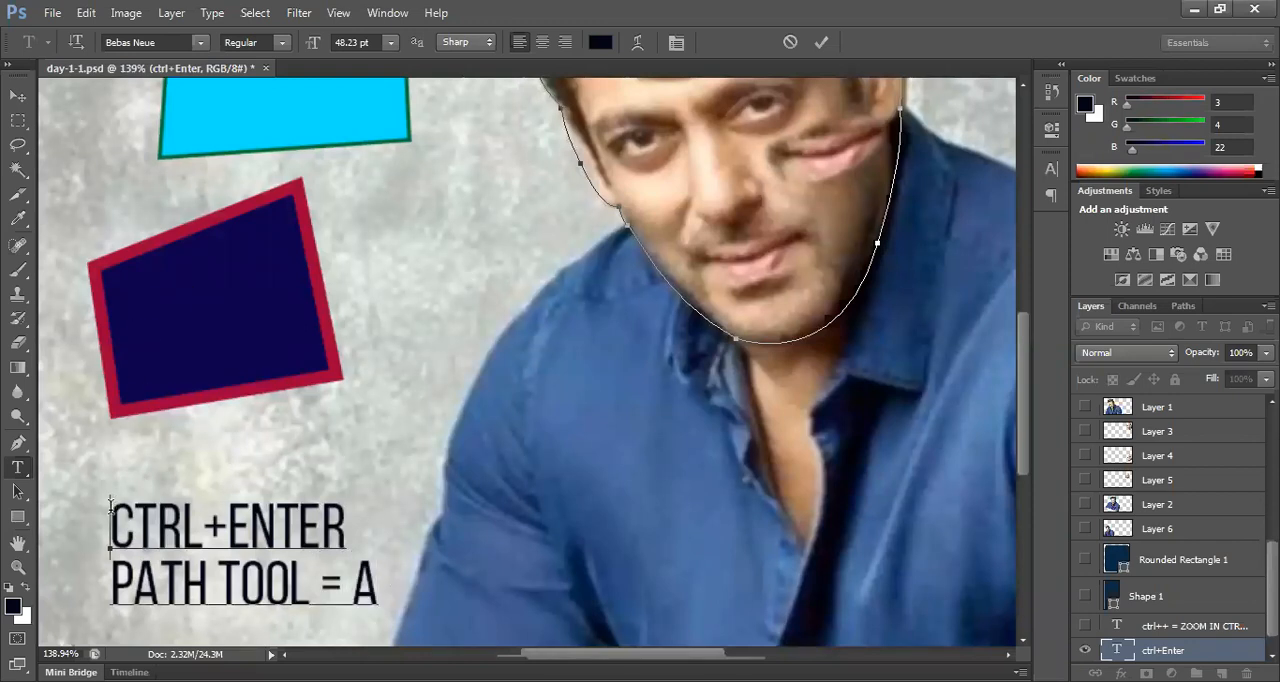
type("MAKE S")
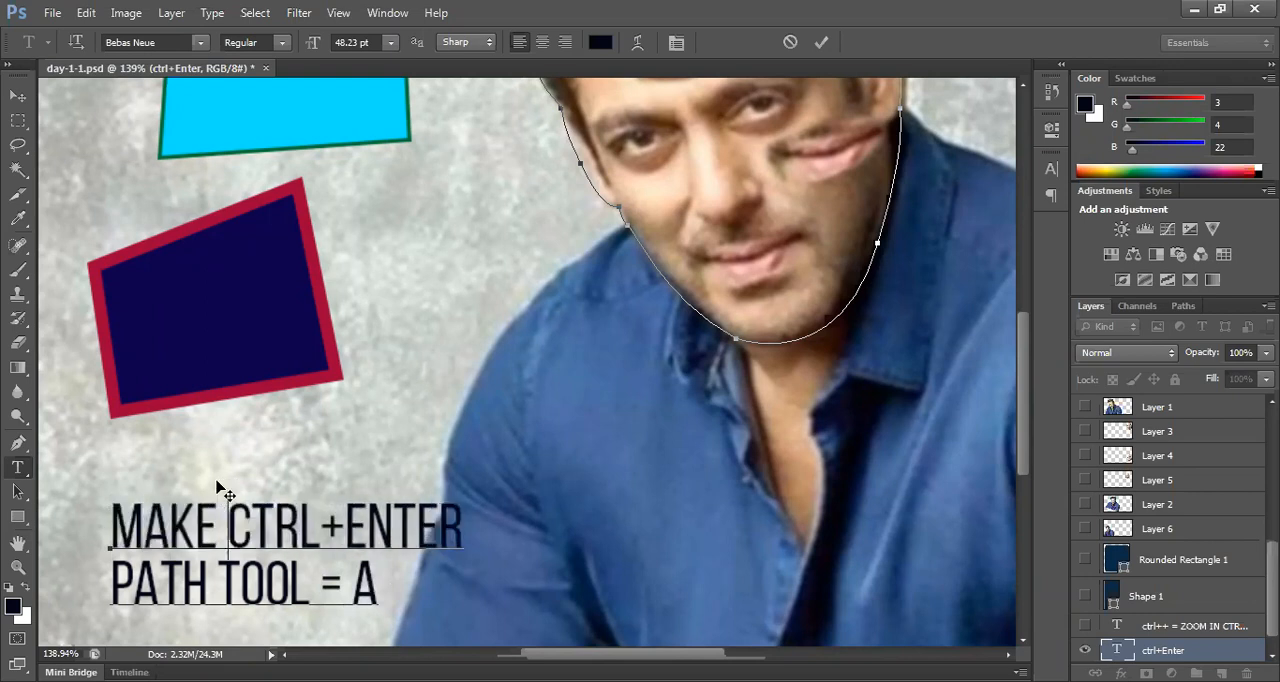
type("ELECTION")
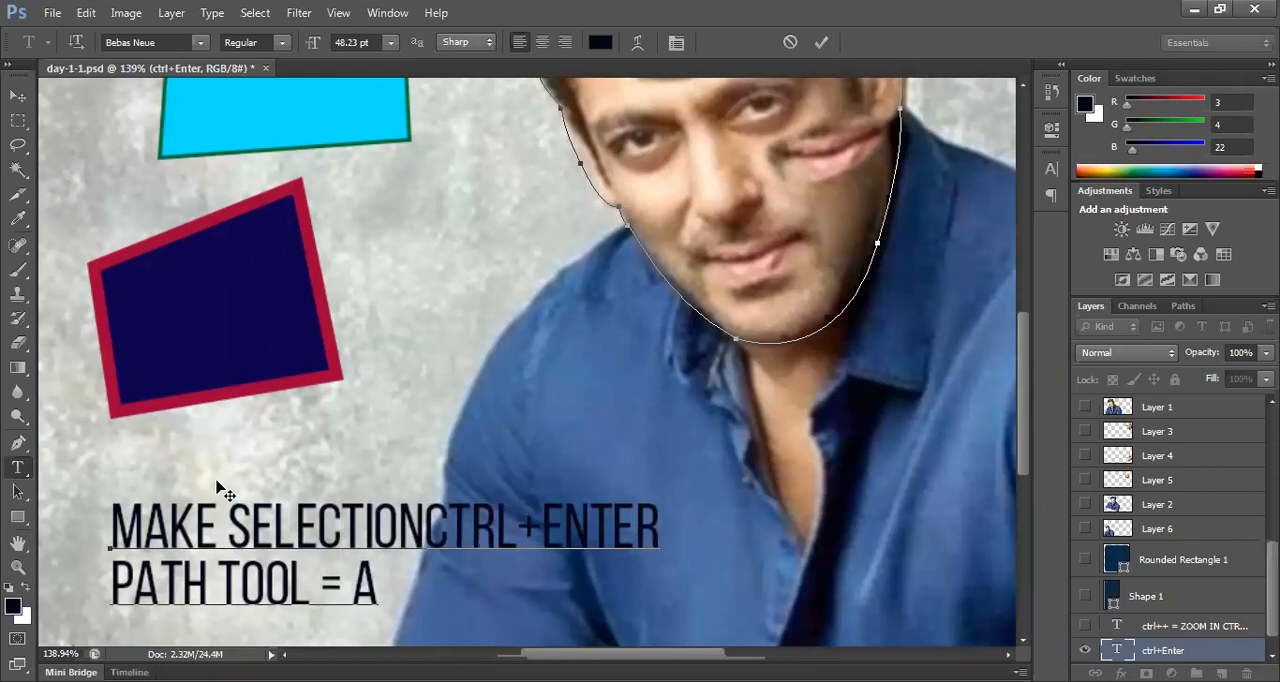
type(" =")
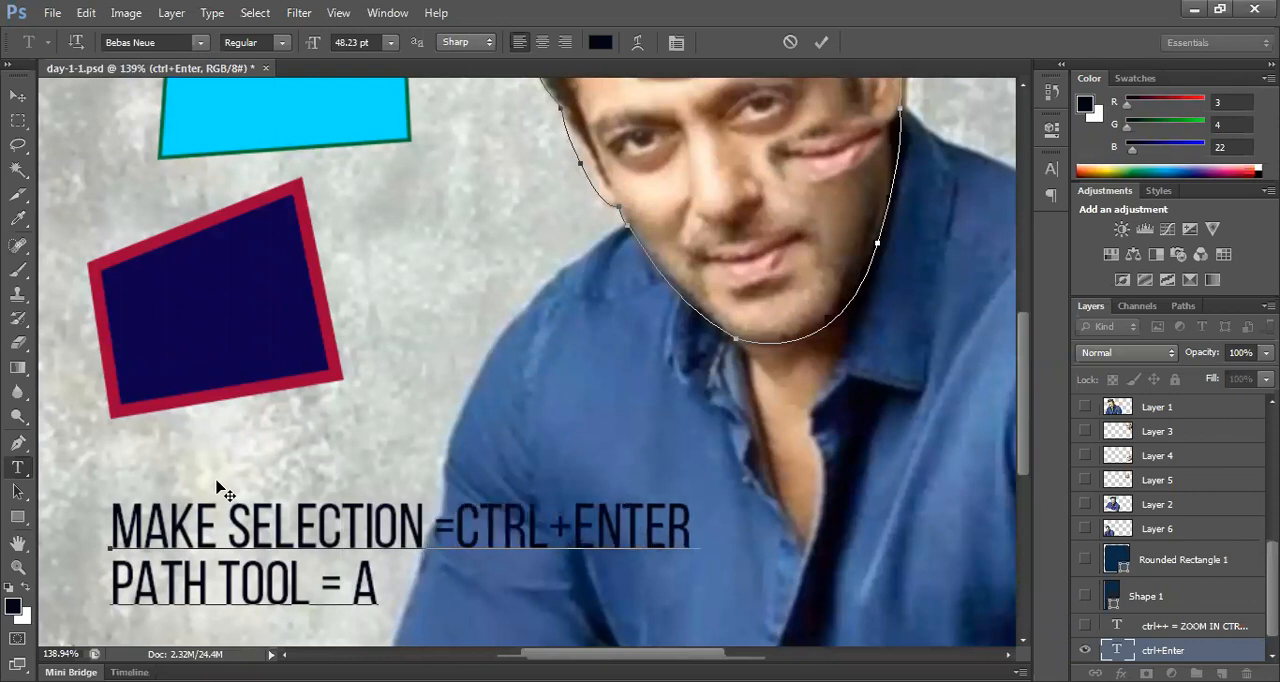
Step: Insert "Make selection = " before "ctrl+Enter" in the text's first line and commit the text
left_click(18, 96)
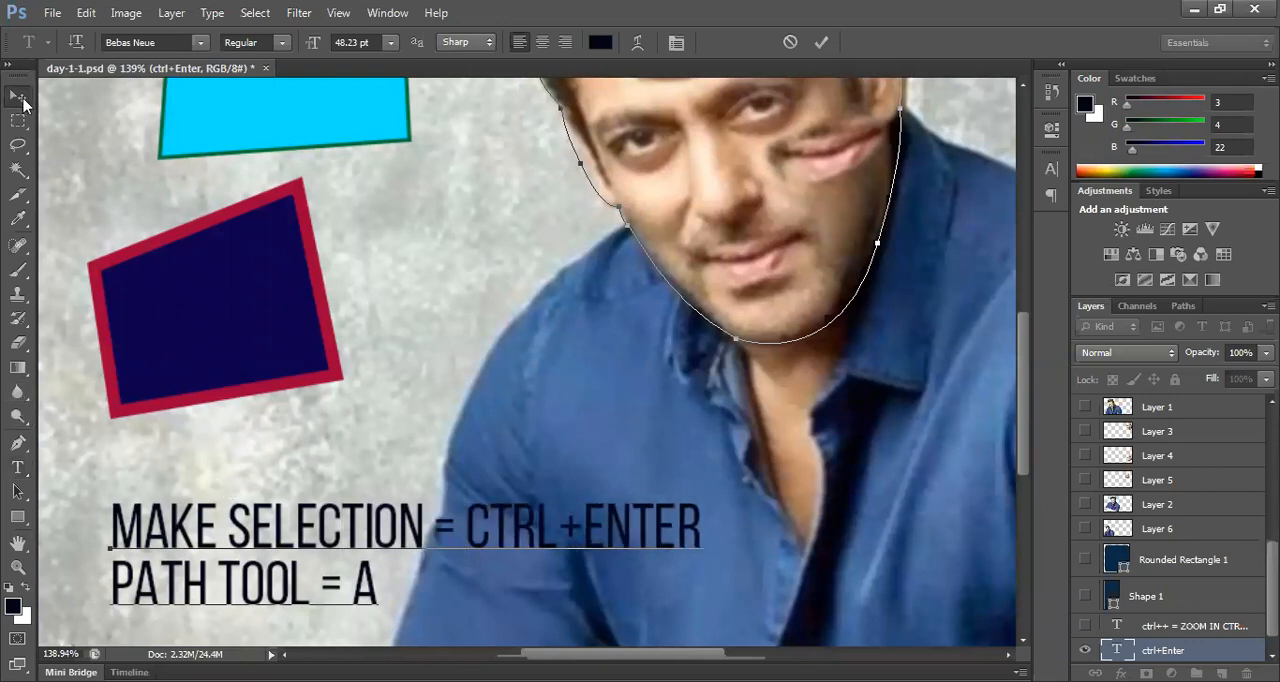
Step: Adjust the path's curve handles at the outer side and top of the hair with the Direct Selection tool to follow the hair outline
left_click_drag(522, 411, 297, 562)
left_click_drag(522, 412, 520, 481)
left_click_drag(18, 491, 92, 512)
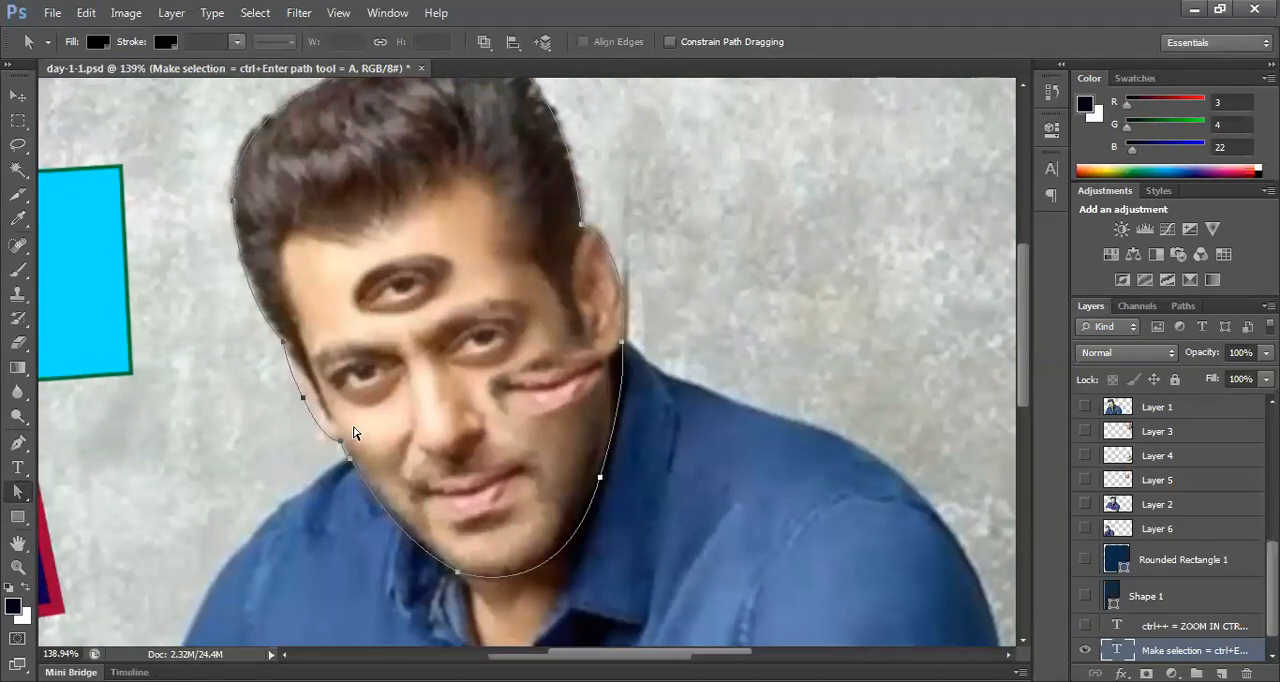
left_click_drag(395, 171, 414, 214)
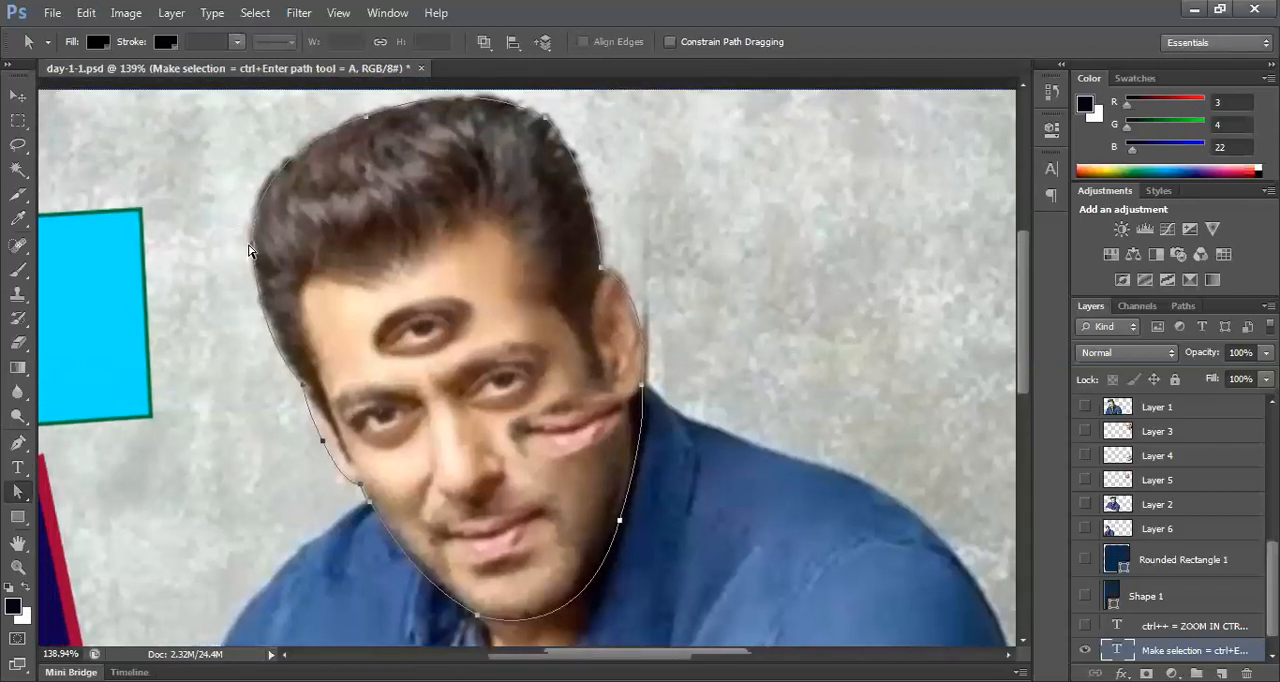
scroll(271, 196, "up", 3)
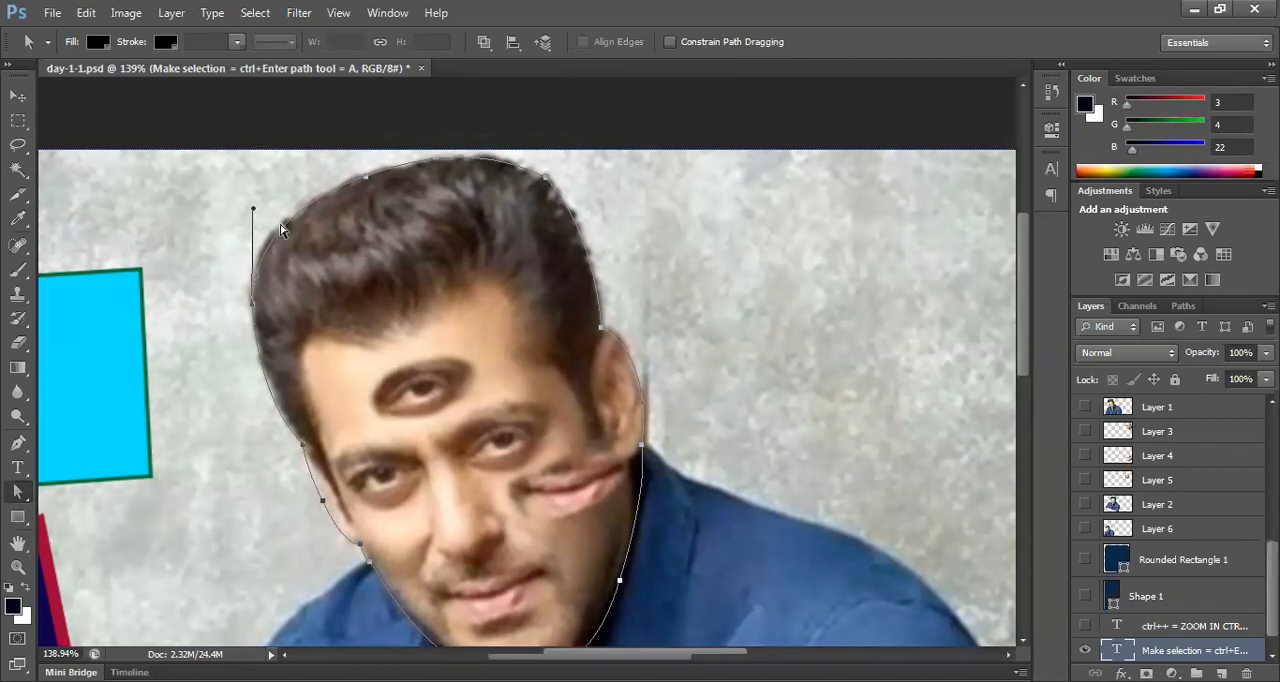
left_click_drag(253, 213, 242, 210)
left_click_drag(366, 182, 491, 137)
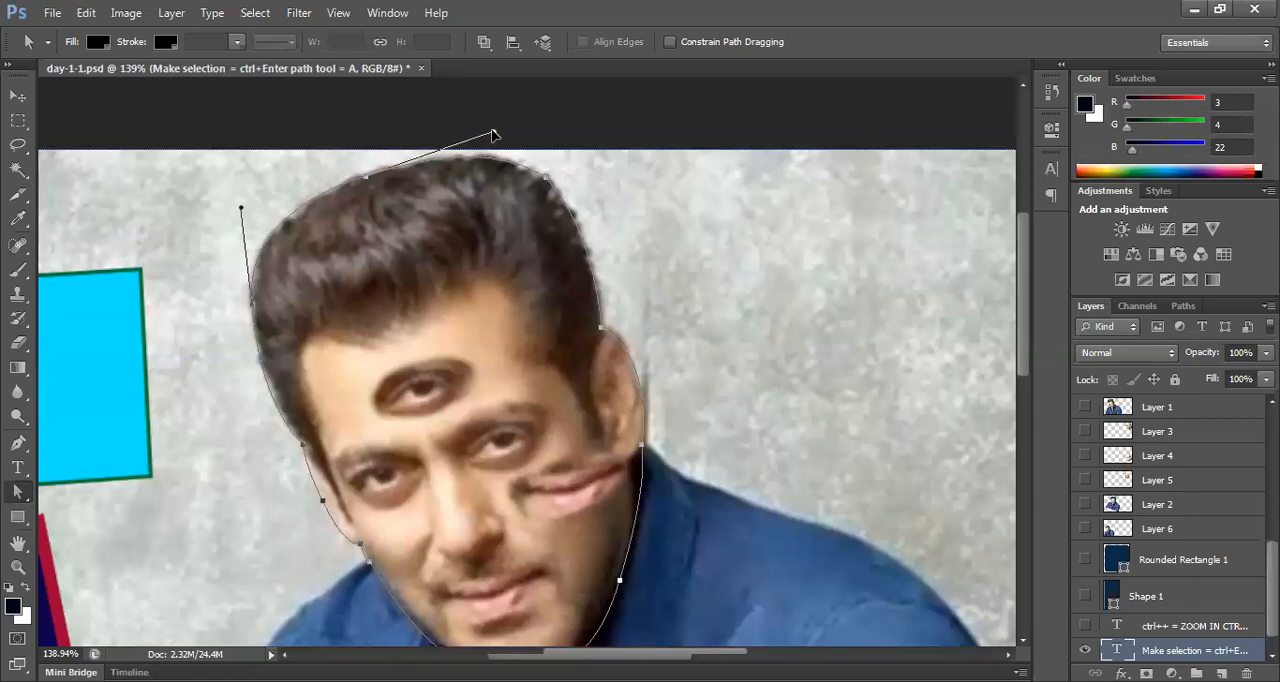
Step: Adjust the path's curve handles along the cheek beside the outer eye with the Direct Selection tool, and shift the points slightly inward
scroll(576, 345, "down", 2)
scroll(618, 341, "down", 3)
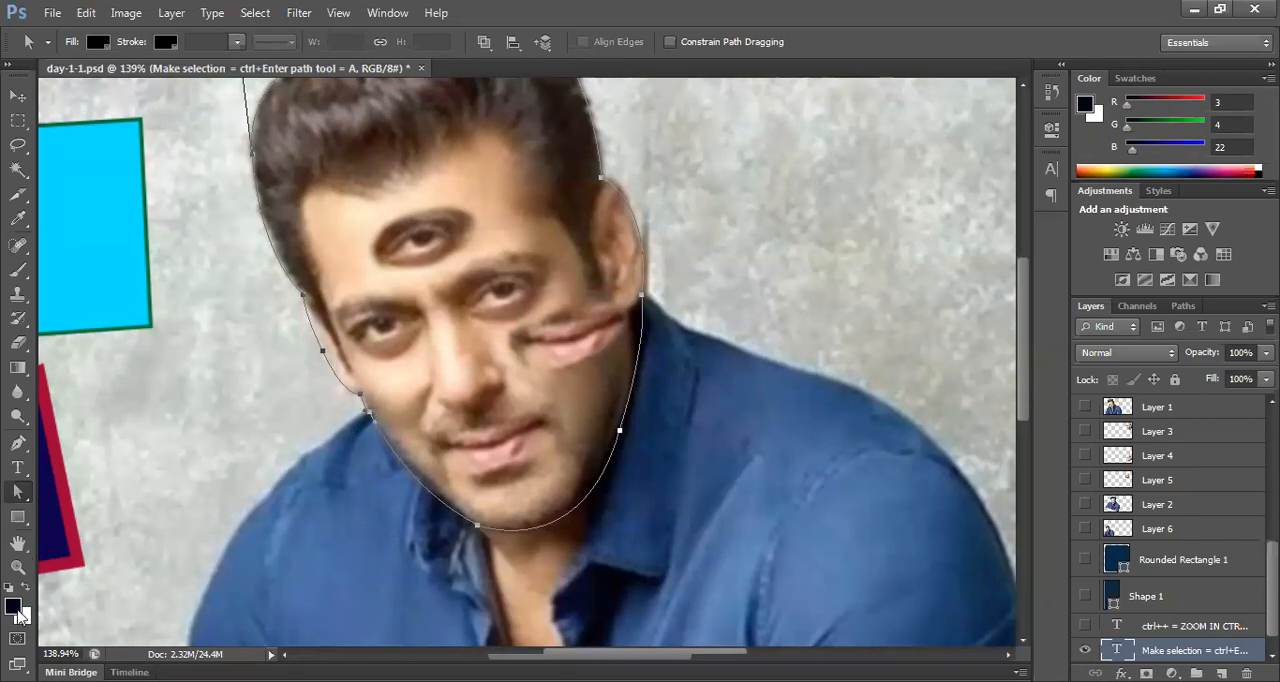
left_click(18, 568)
left_click_drag(355, 387, 423, 463)
left_click_drag(18, 493, 78, 508)
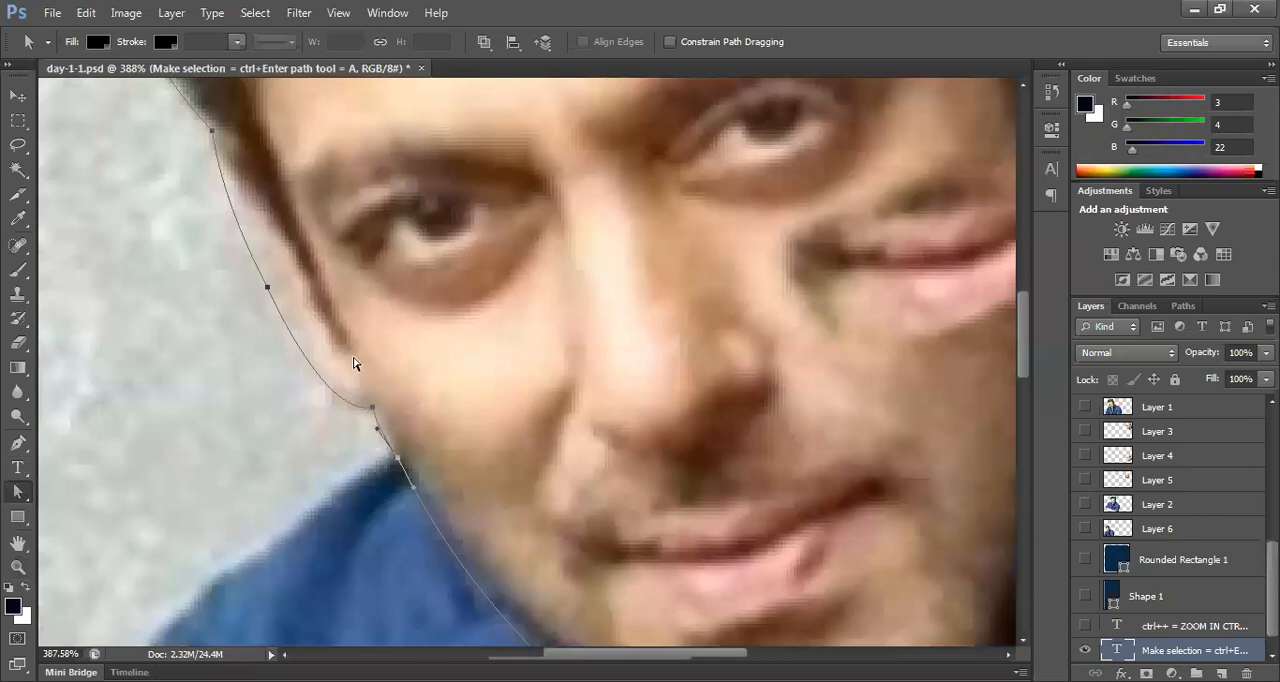
left_click(268, 288)
left_click_drag(215, 193, 201, 170)
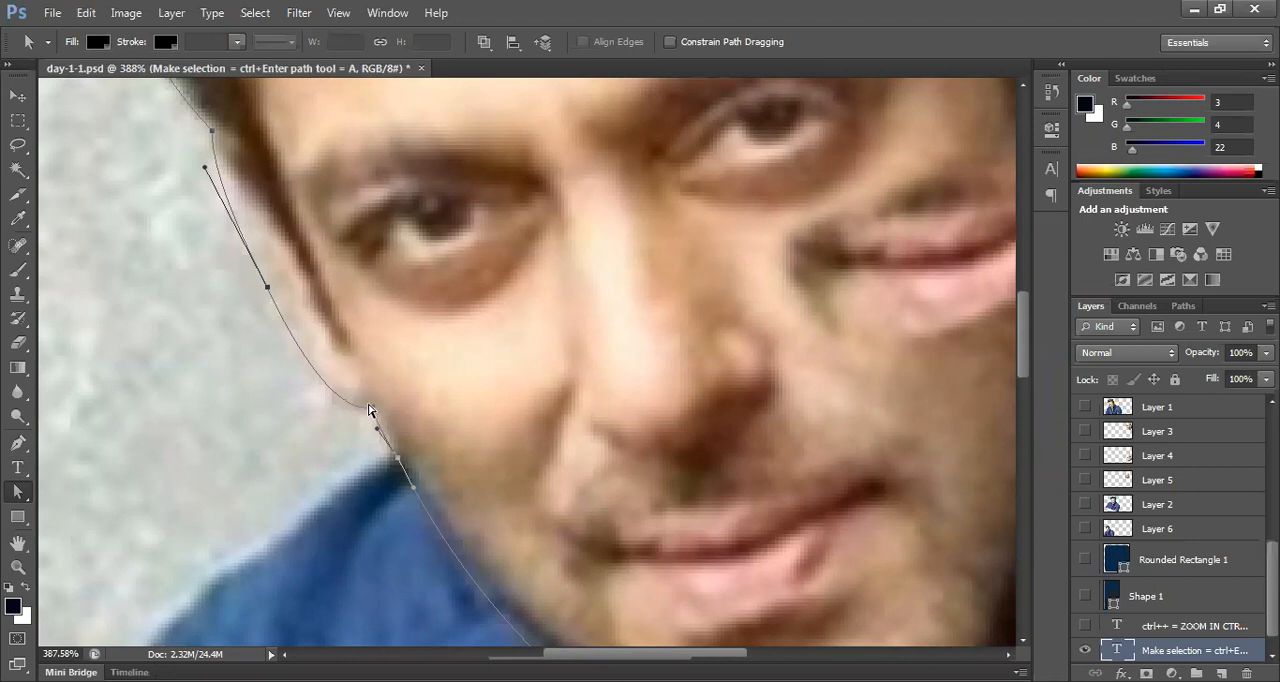
left_click_drag(370, 411, 300, 438)
left_click_drag(267, 288, 278, 288)
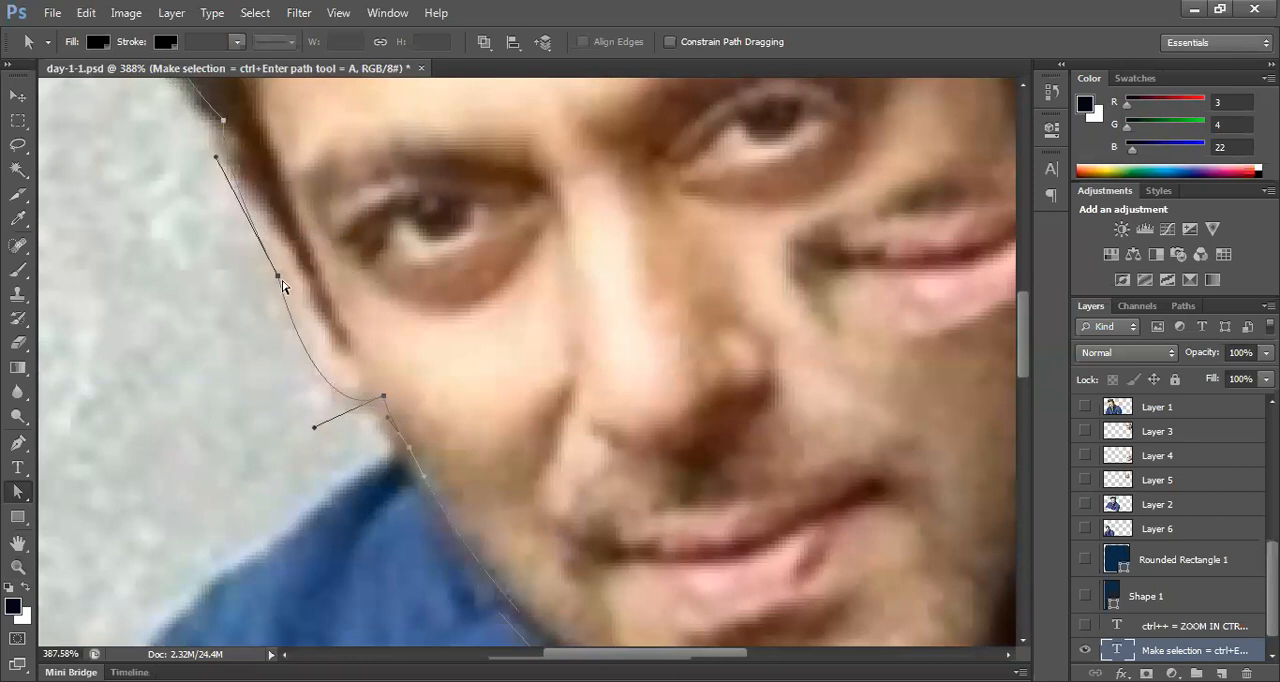
Step: Refine the cheek curve by repositioning its middle anchor point and the handles above and below it to follow the face edge
left_click_drag(216, 157, 211, 204)
left_click_drag(316, 436, 291, 434)
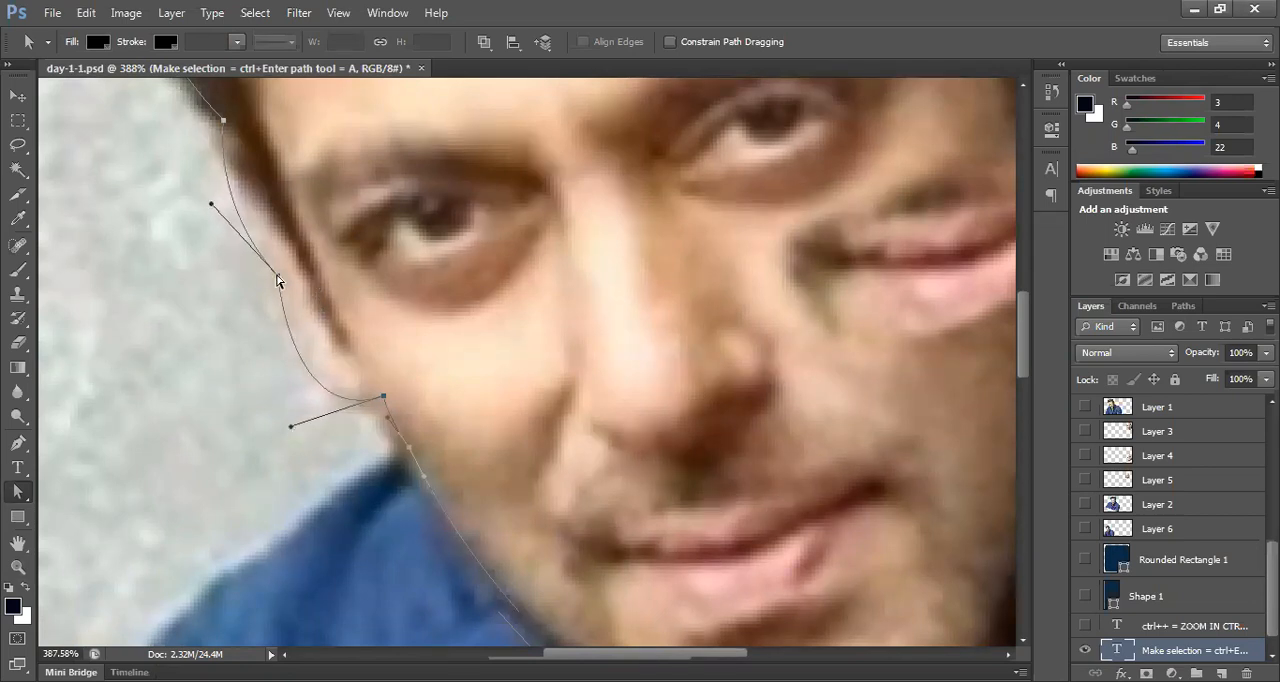
left_click_drag(273, 278, 263, 278)
mouse_move(198, 208)
left_mouse_down()
mouse_move(234, 205)
mouse_move(194, 205)
left_mouse_up()
left_click_drag(280, 426, 275, 369)
scroll(366, 356, "down", 5)
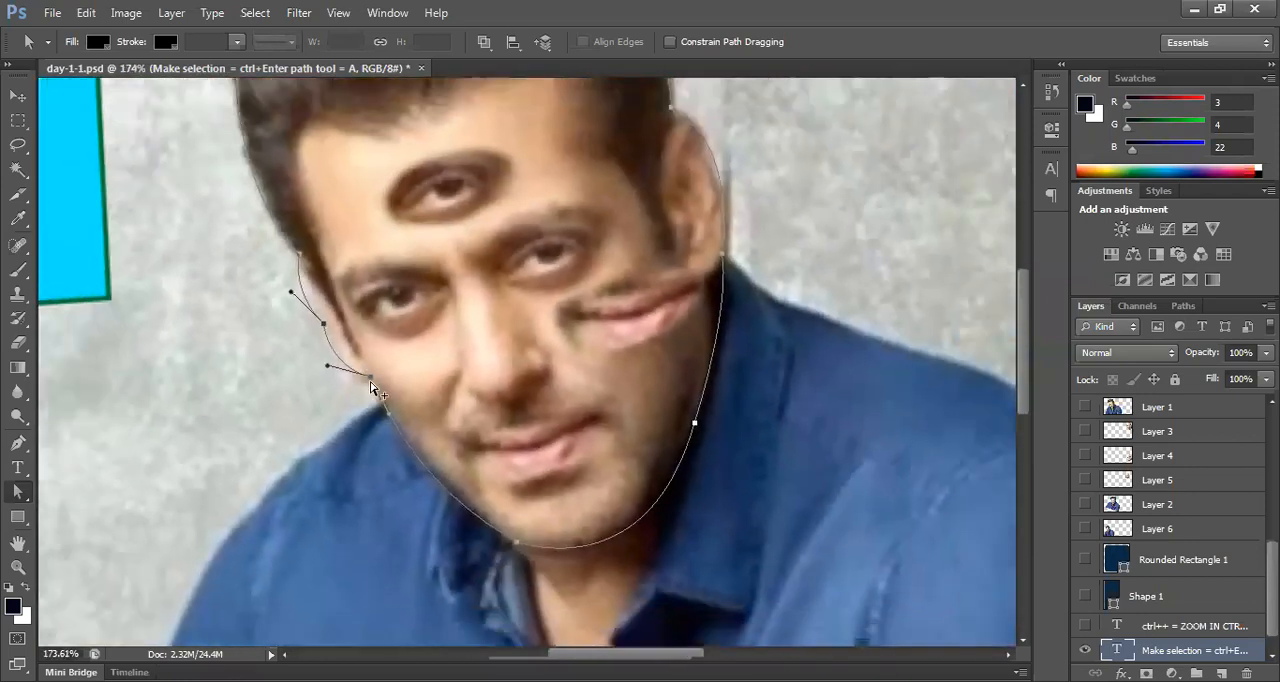
scroll(370, 388, "down", 3)
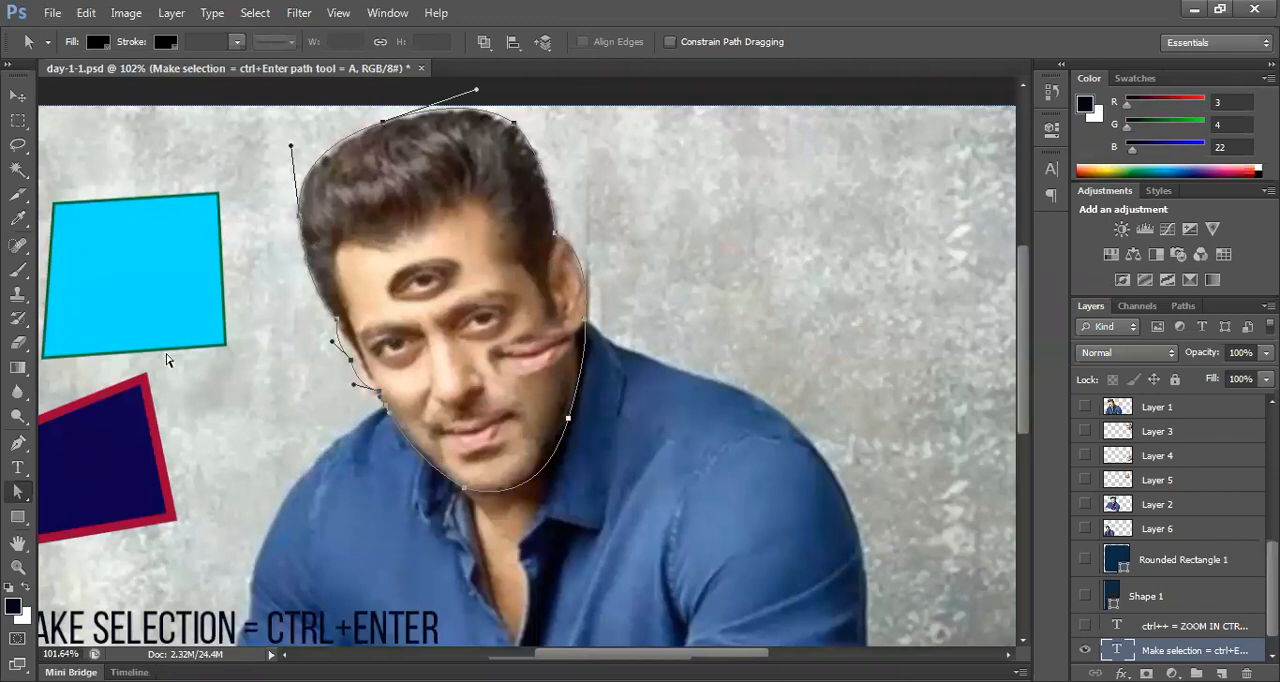
Step: Adjust the path's curve handles above the ear, along the jaw and below the earlobe with the Direct Selection tool
right_click(18, 491)
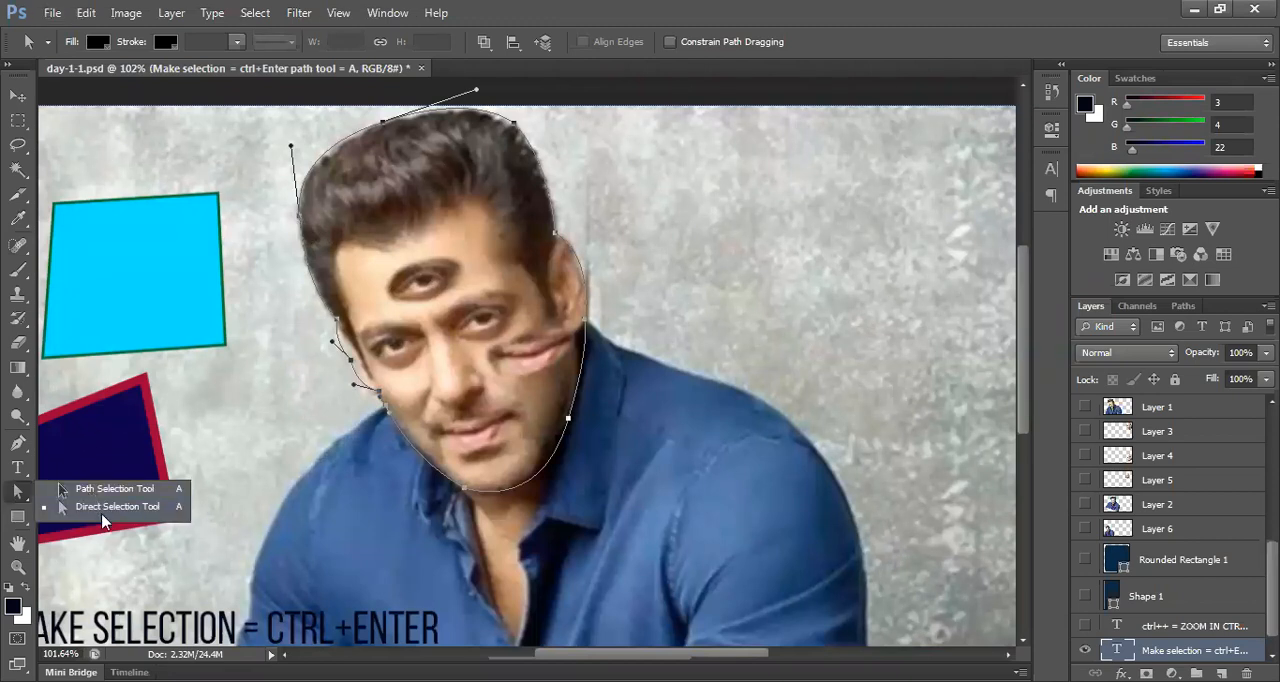
left_click(110, 507)
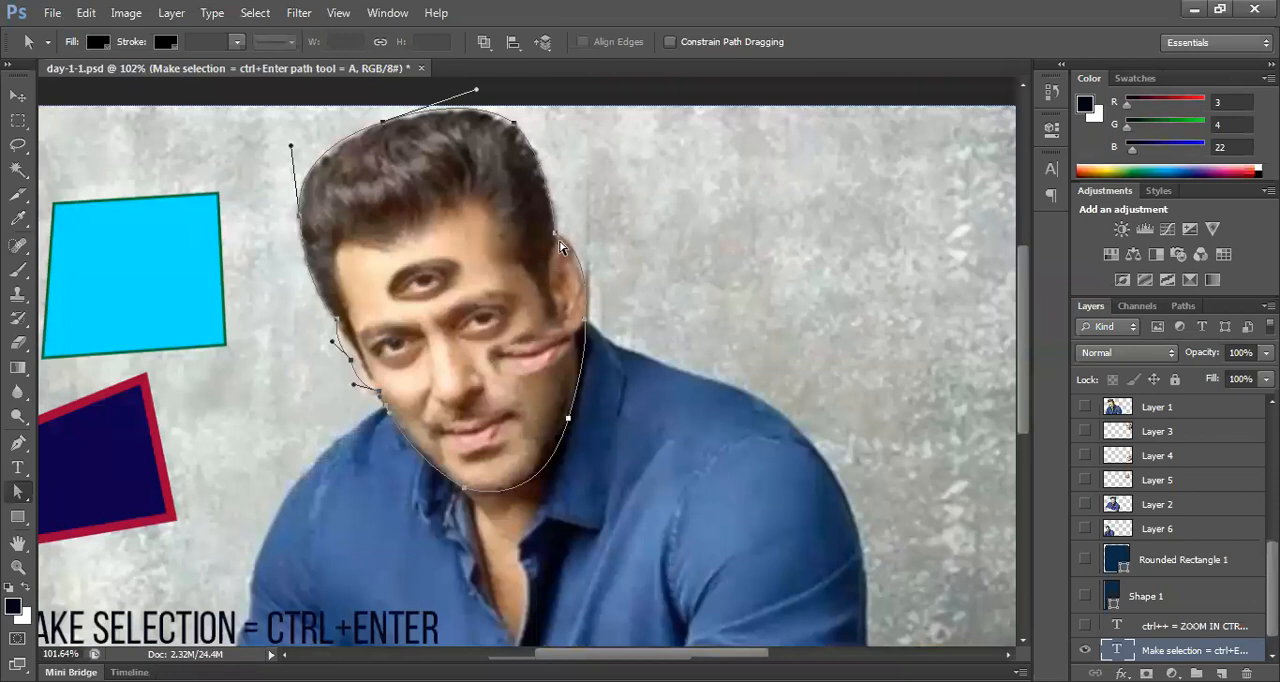
left_click(555, 235)
left_click_drag(596, 255, 591, 256)
left_click(570, 420)
left_click_drag(540, 519, 555, 533)
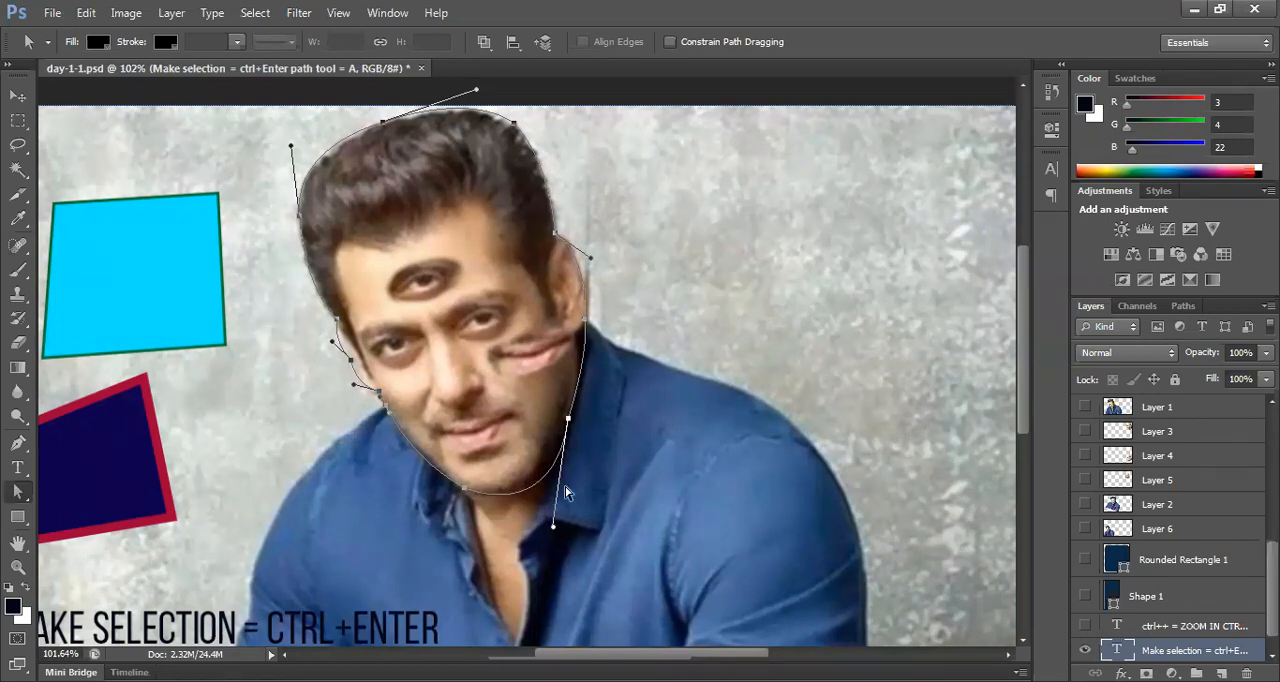
left_click(584, 321)
left_click_drag(590, 357, 596, 373)
Step: Deselect the layer with the Move tool, and remove the path's middle cheek point with the Delete Anchor Point Tool
left_click(24, 104)
left_click(674, 314)
left_click_drag(561, 267, 661, 264)
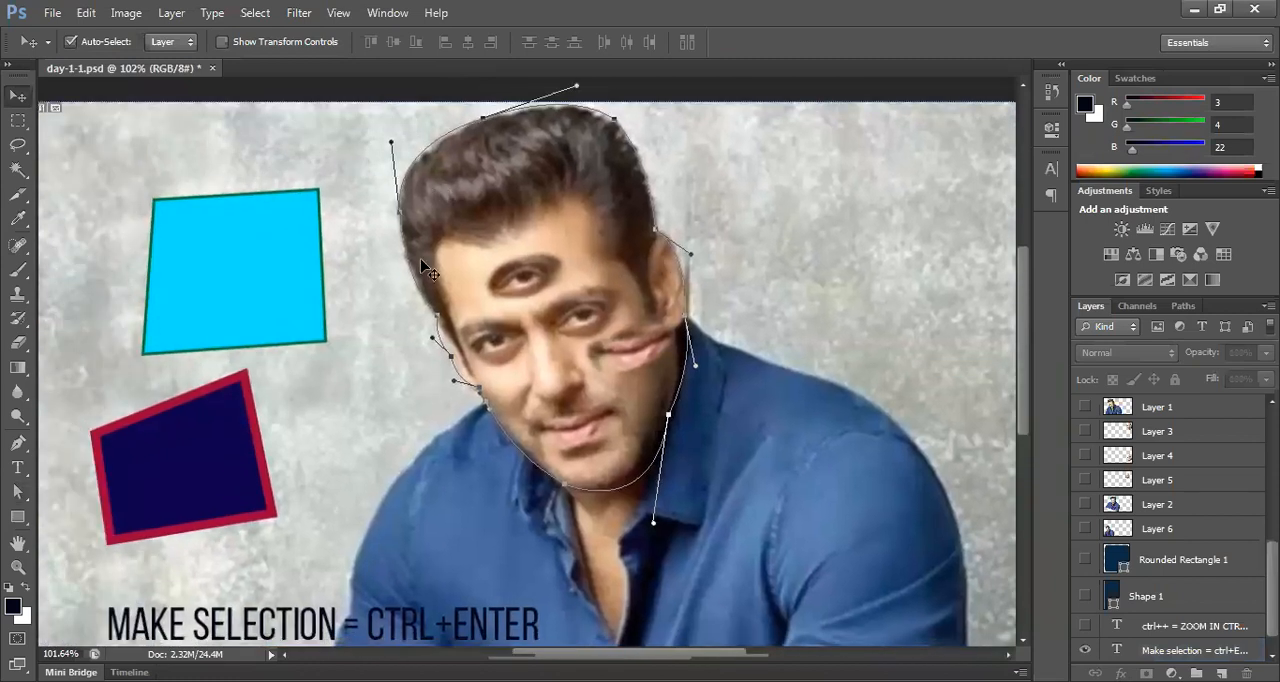
left_click(22, 447)
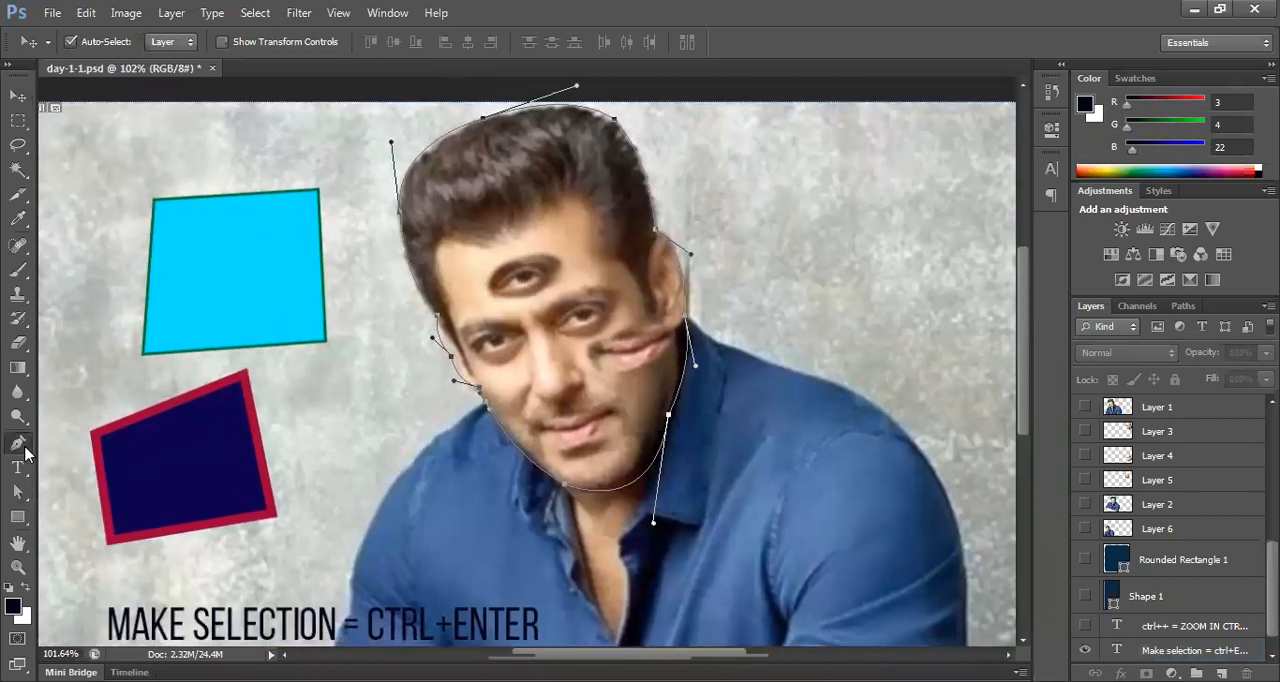
right_click(25, 452)
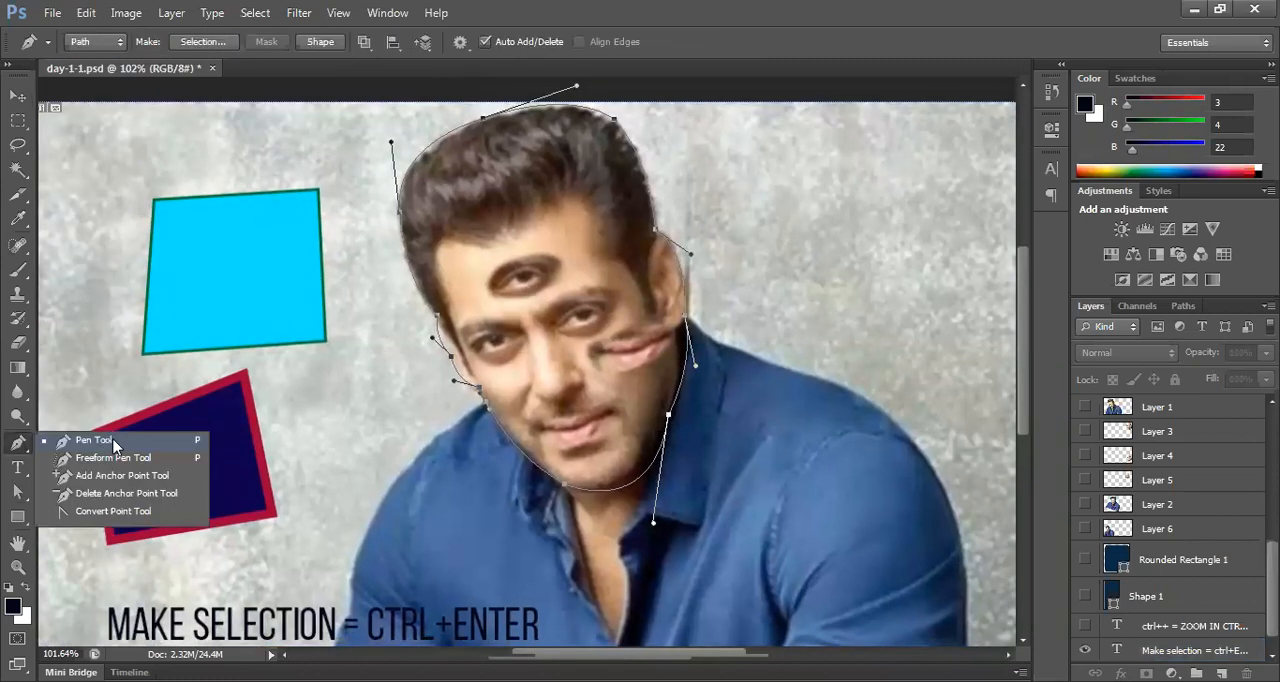
left_click(128, 494)
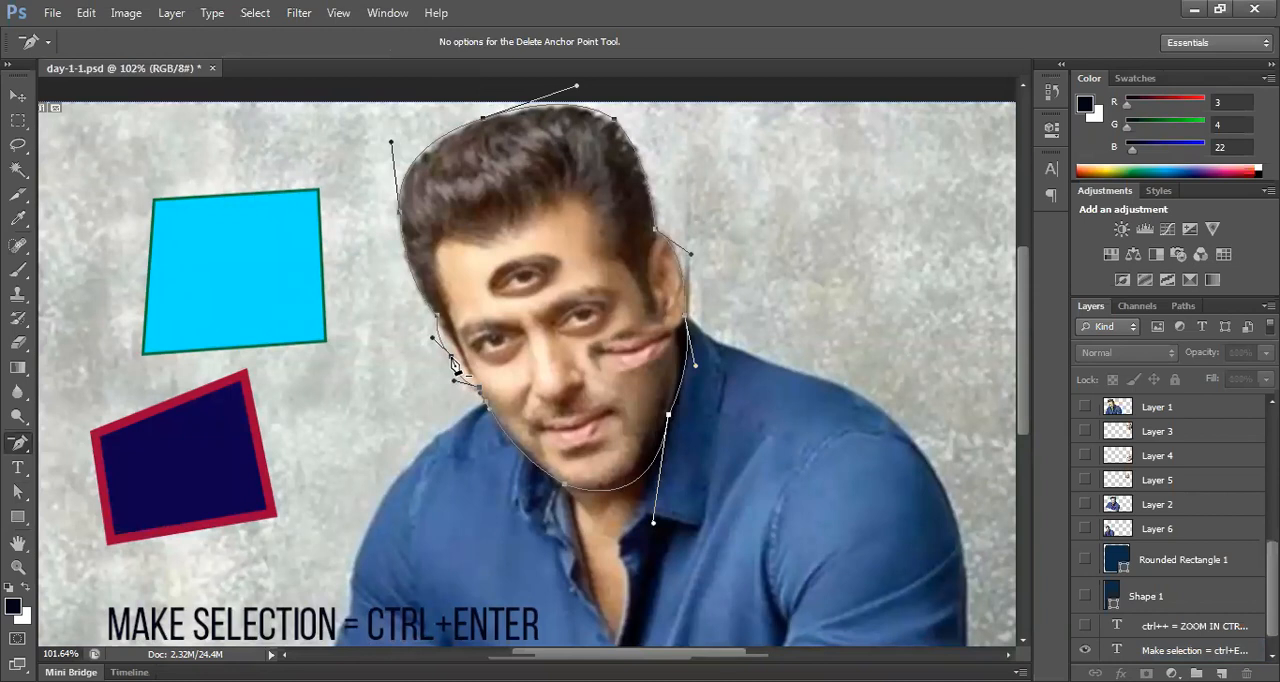
right_click(18, 443)
left_click(98, 497)
left_click(451, 356)
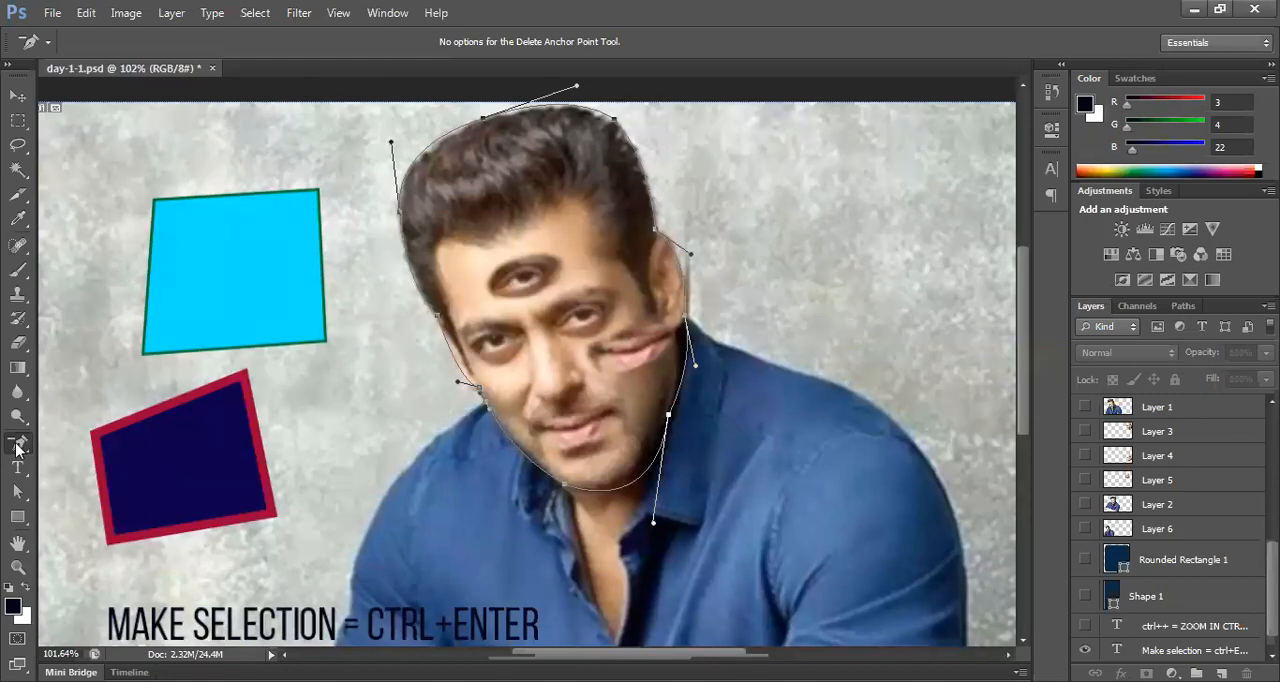
Step: Add an anchor point on the cheek segment and pull its curve handle outward with the Direct Selection tool
right_click(17, 447)
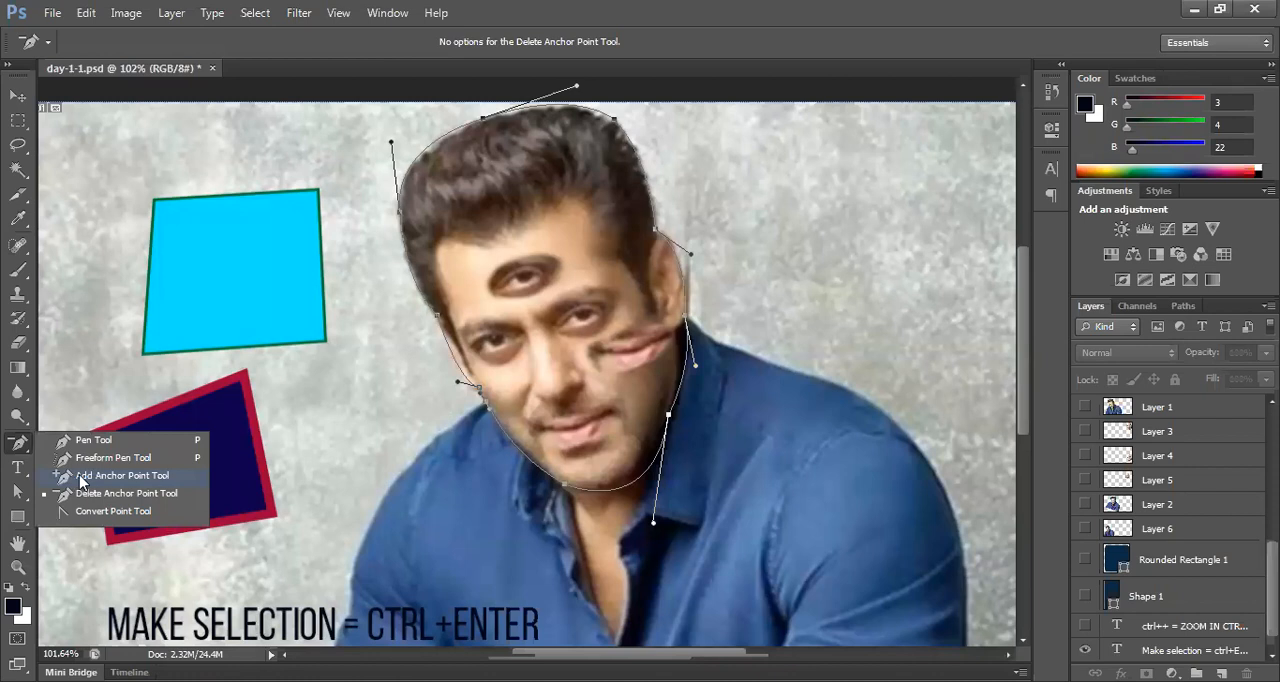
left_click(98, 478)
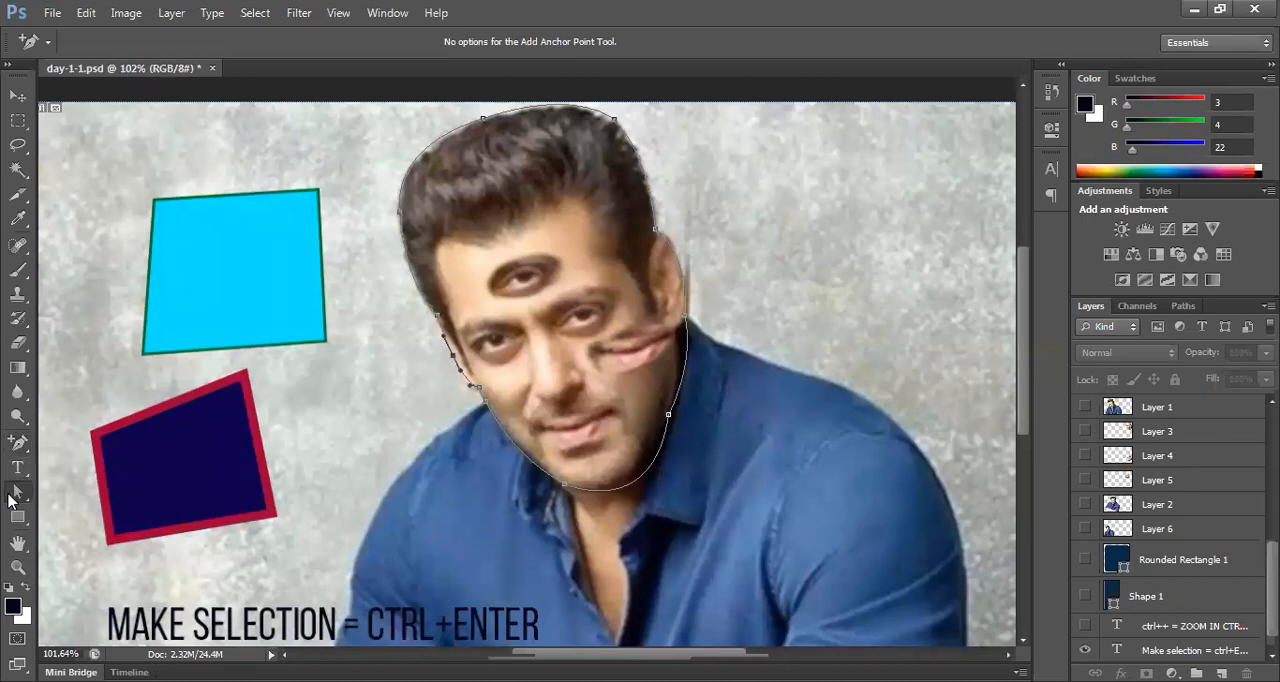
left_click_drag(10, 498, 99, 511)
left_click(99, 508)
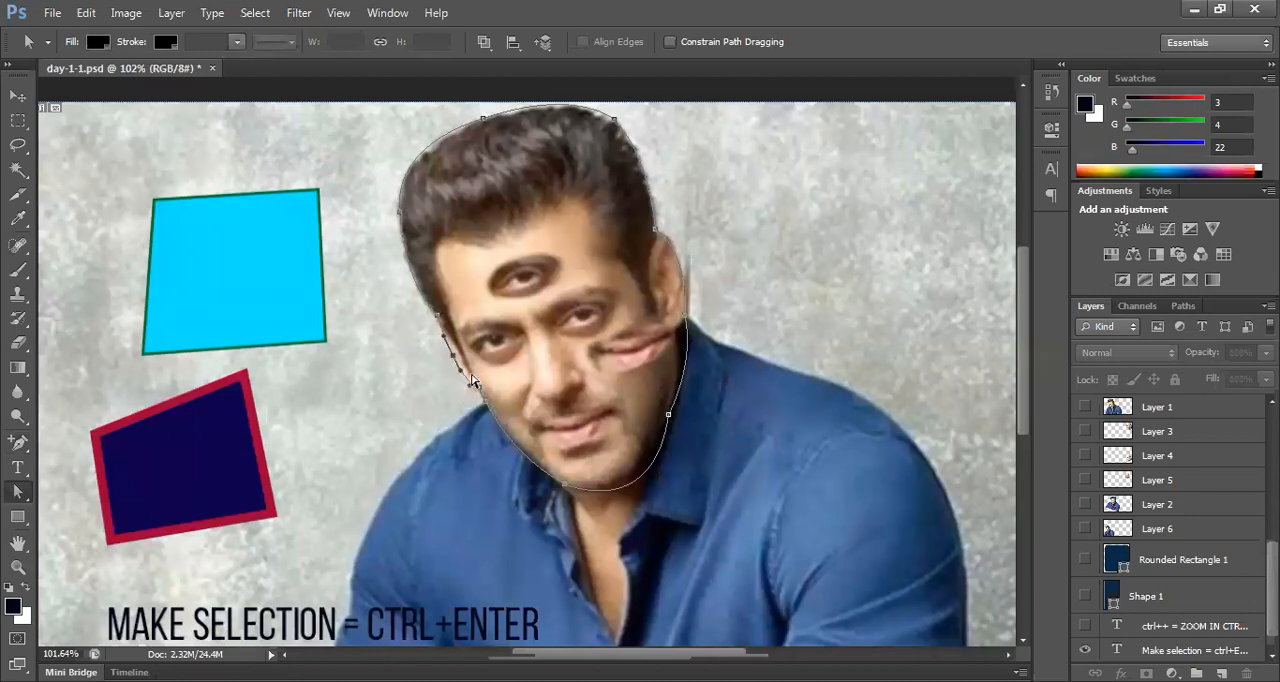
mouse_move(461, 371)
left_mouse_down()
mouse_move(448, 371)
mouse_move(476, 372)
mouse_move(446, 390)
left_mouse_up()
scroll(587, 415, "up", 2)
scroll(595, 434, "down", 4)
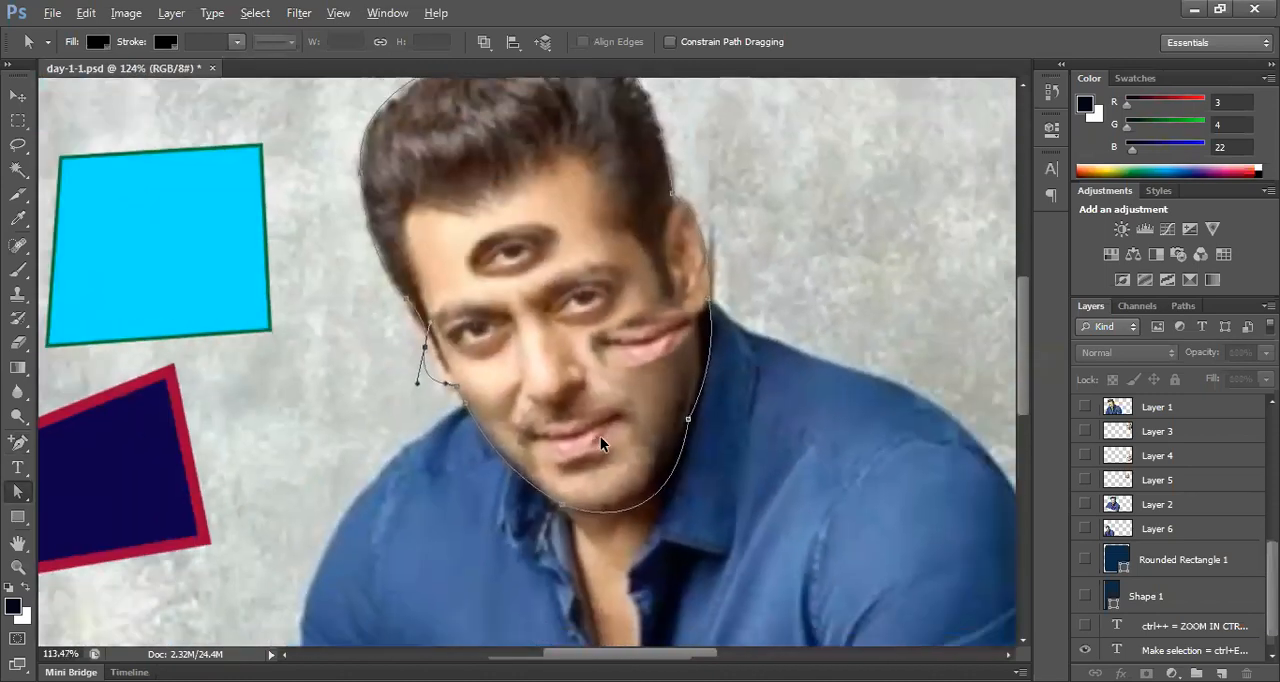
scroll(600, 436, "up", 4)
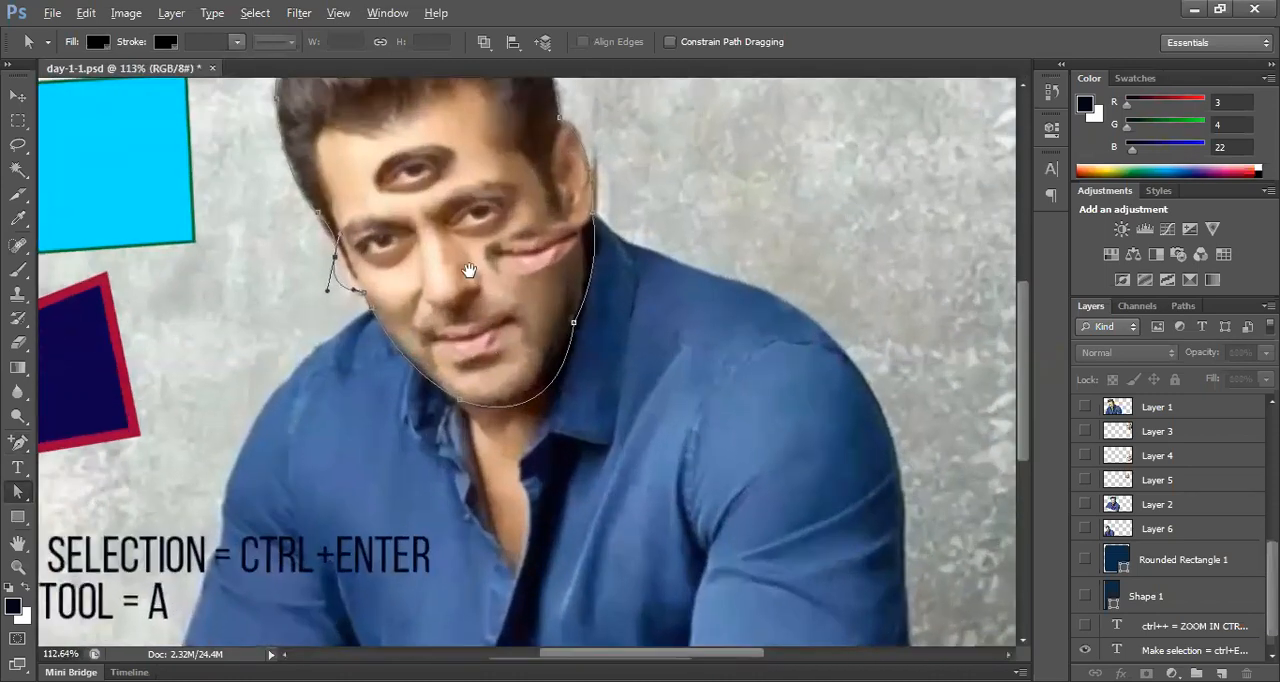
left_click_drag(469, 265, 477, 304)
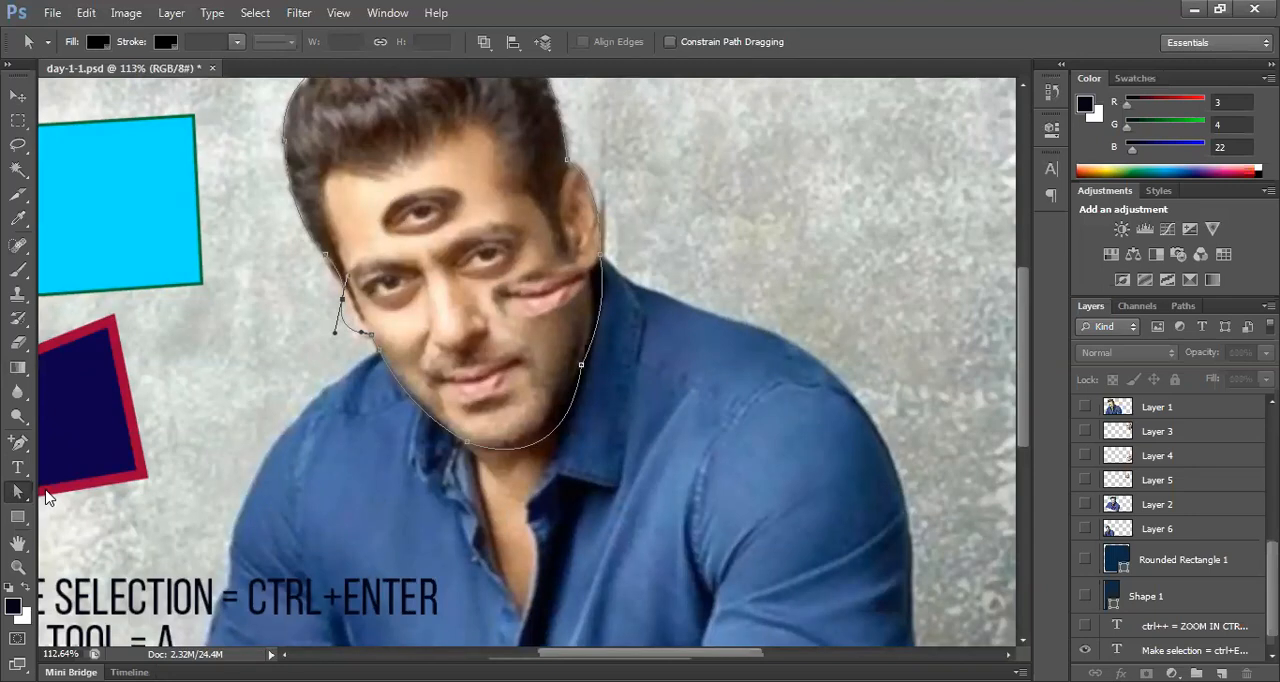
left_click(22, 492)
left_click(20, 443)
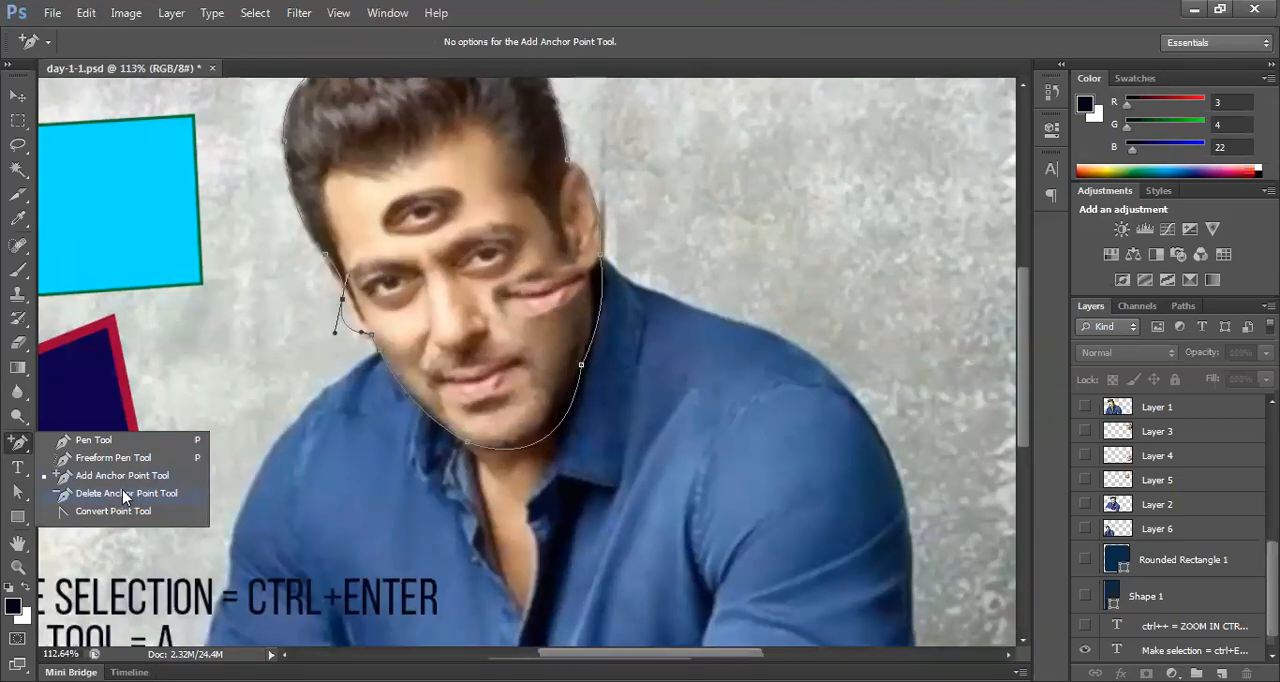
left_click(125, 477)
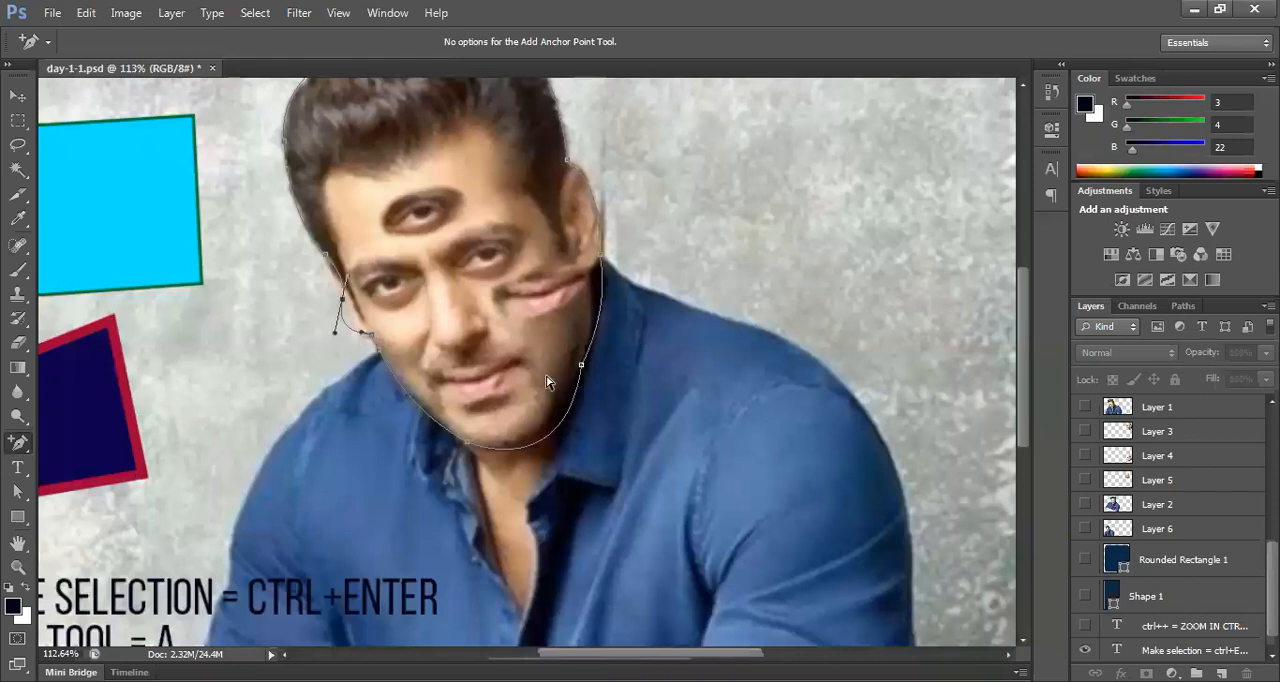
right_click(20, 445)
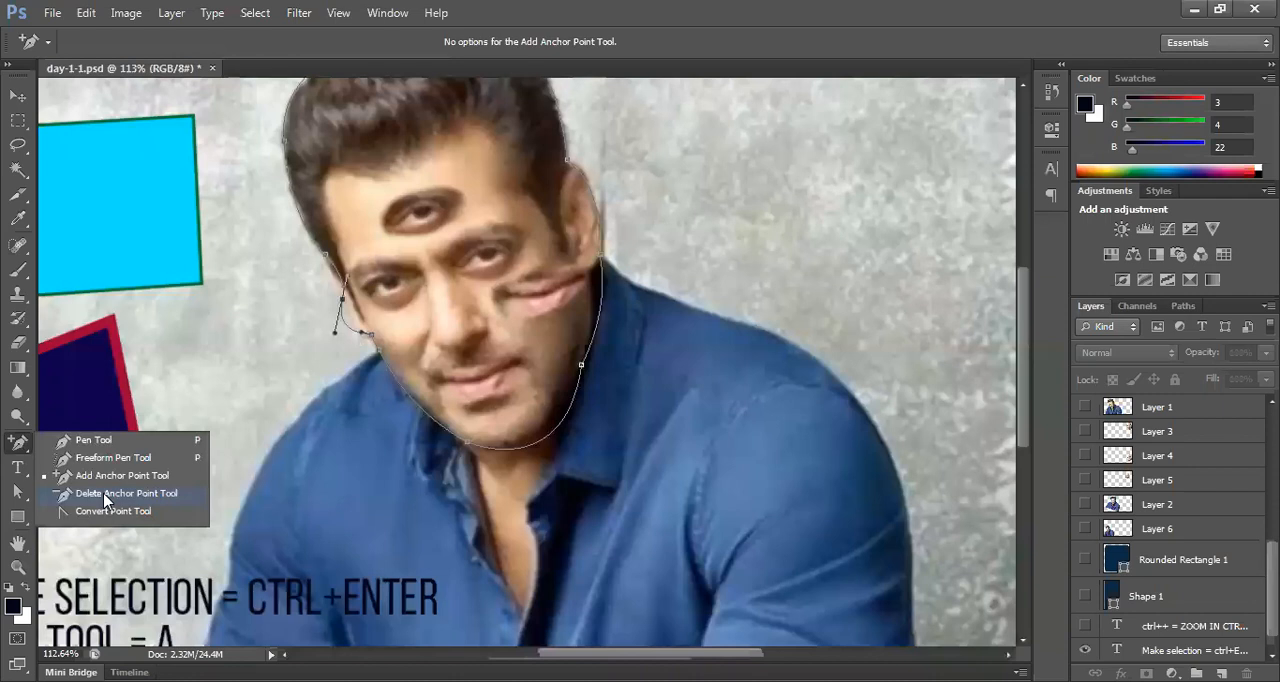
left_click(106, 494)
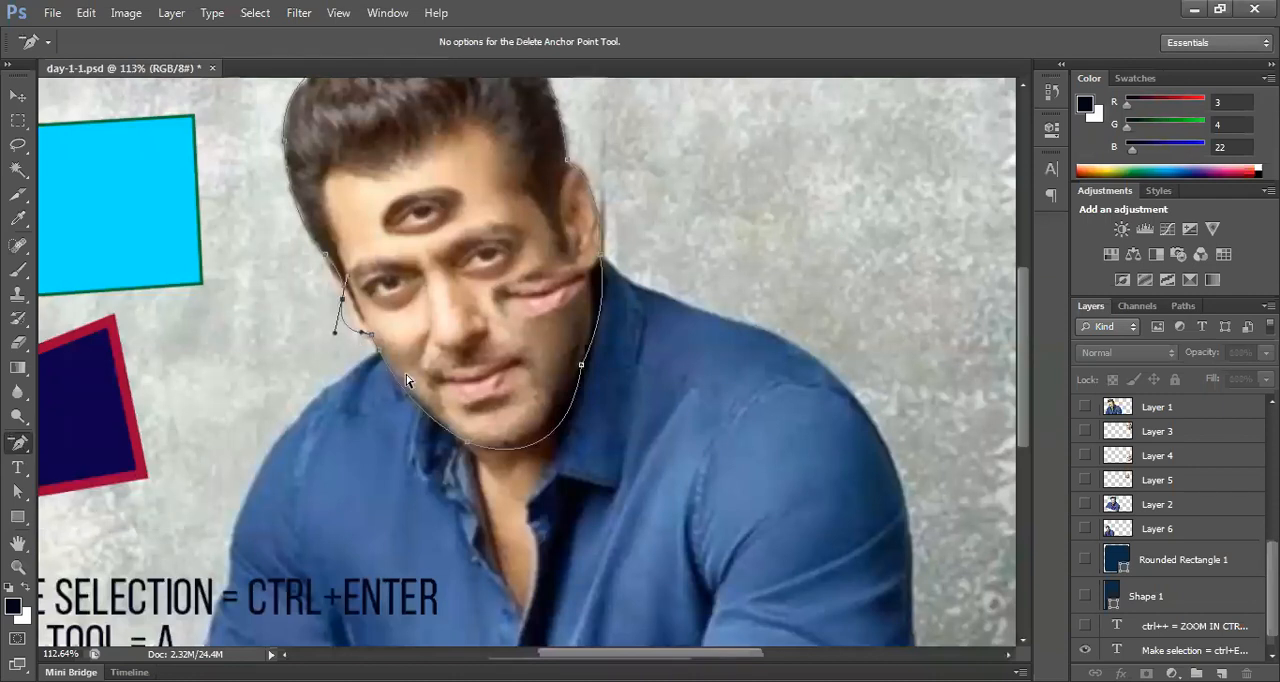
scroll(415, 378, "up", 5)
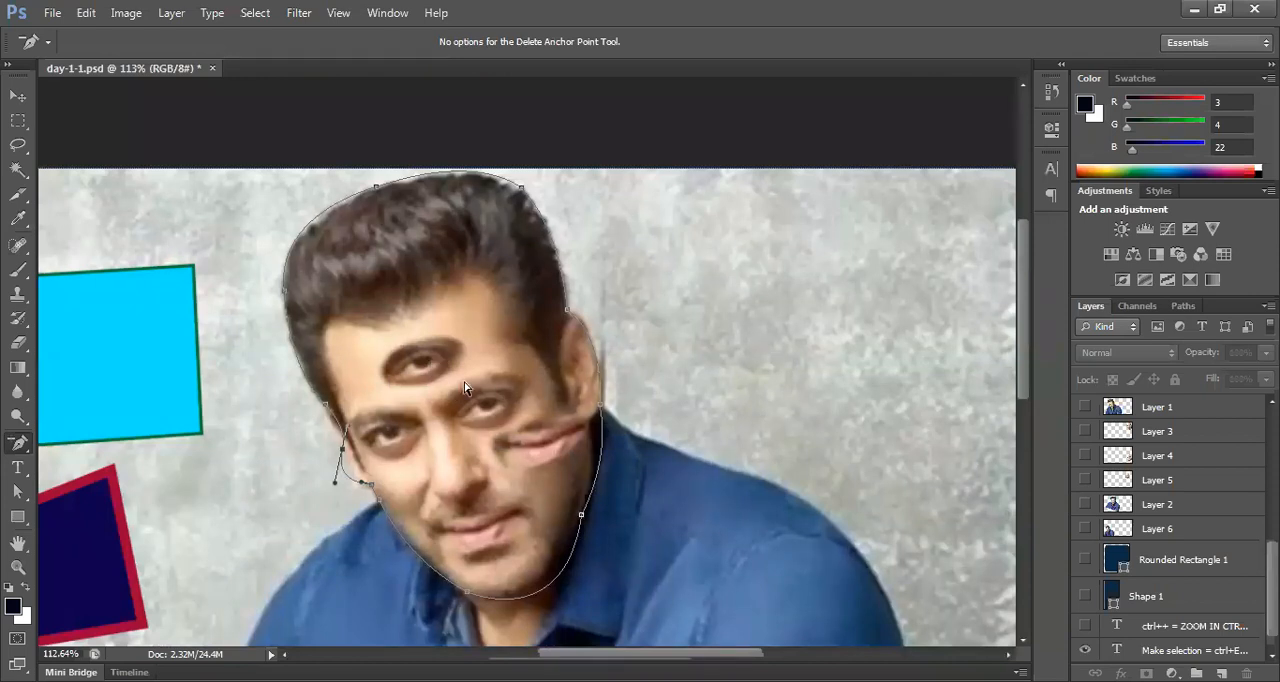
Step: Switch to the Move tool, convert the head path into a selection, and deselect it
left_click(17, 96)
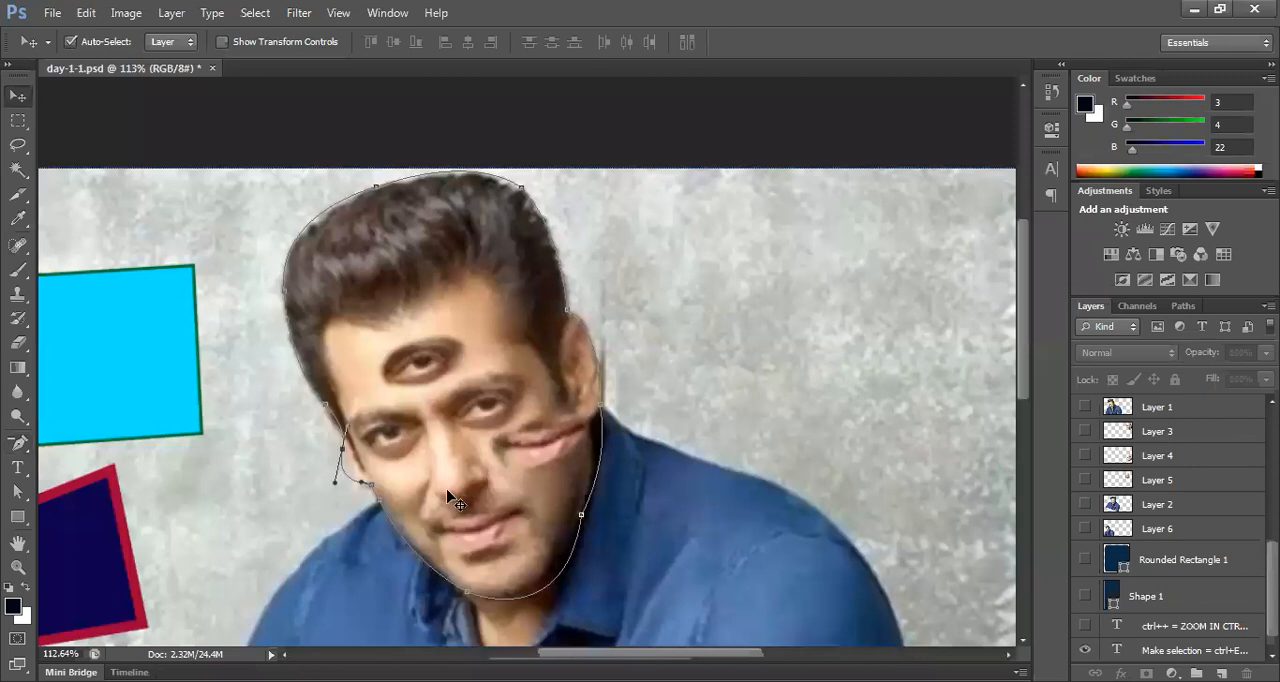
scroll(460, 447, "up", 1)
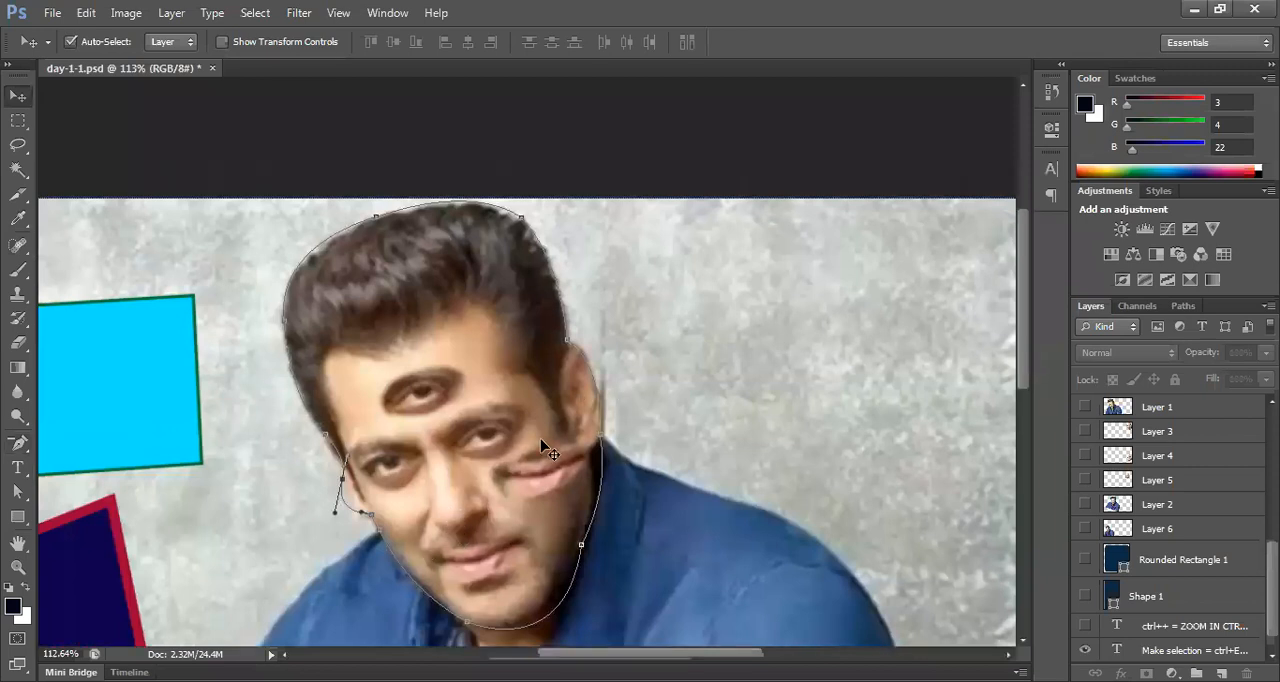
key("ctrl+Return")
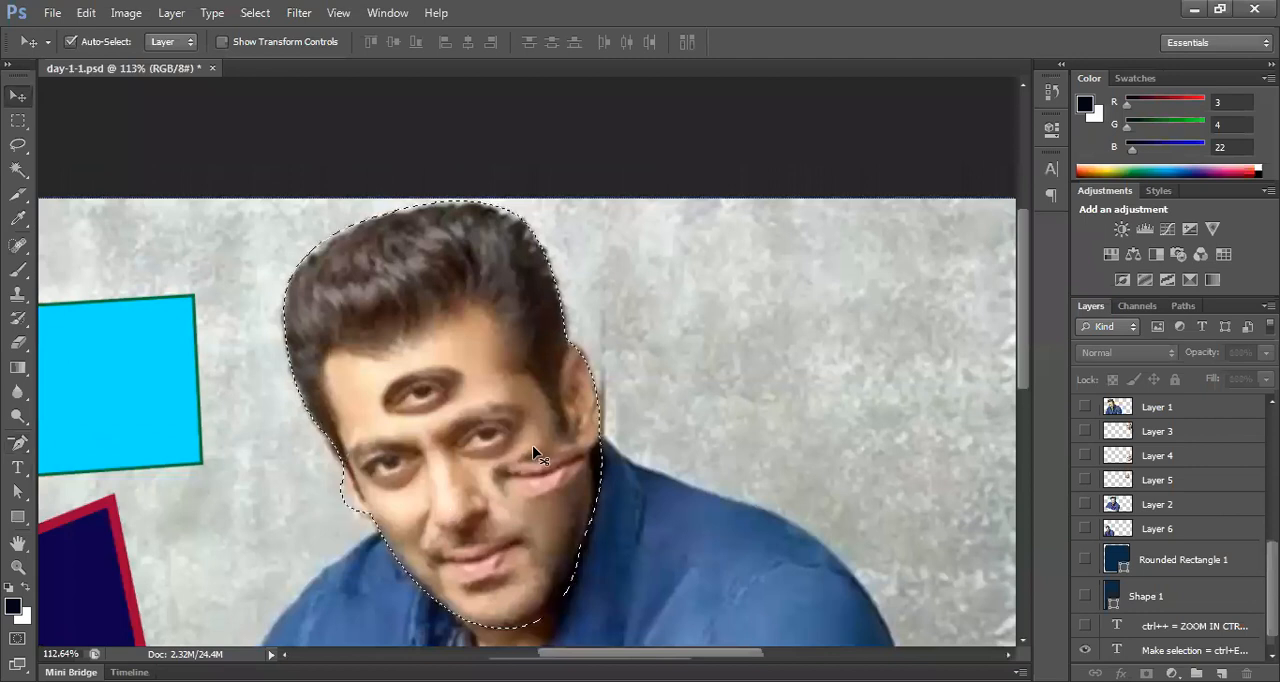
scroll(540, 458, "down", 1)
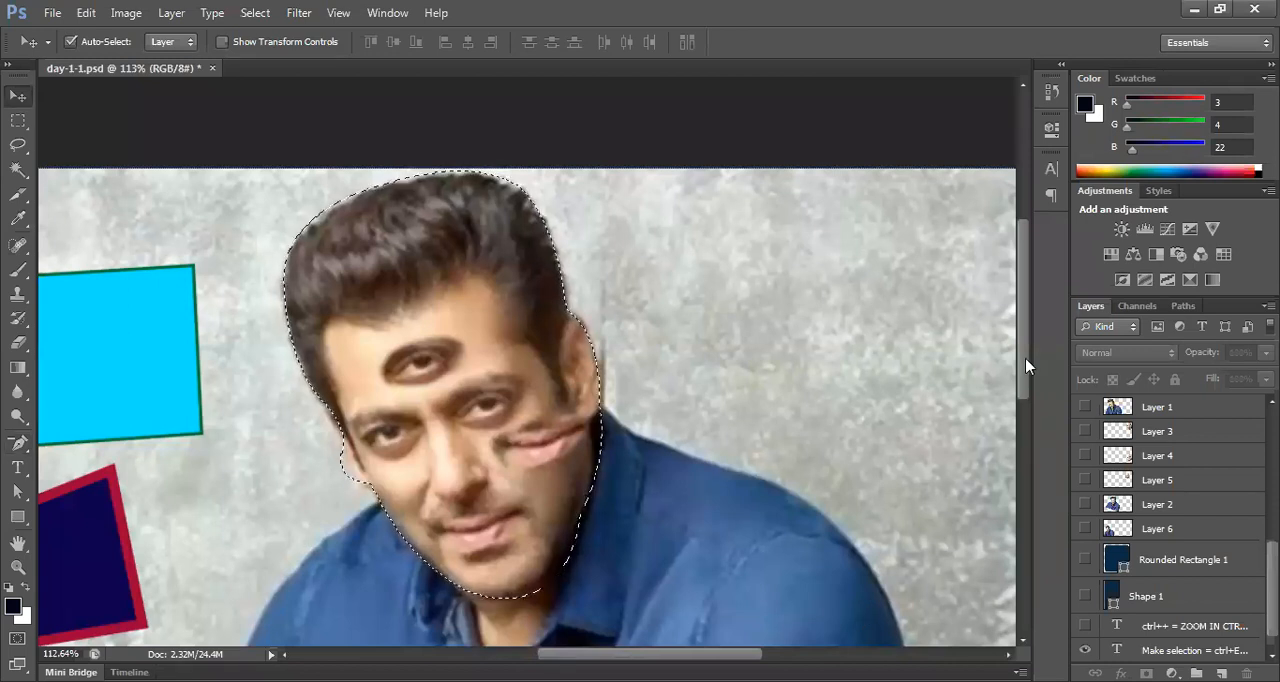
key("ctrl+d")
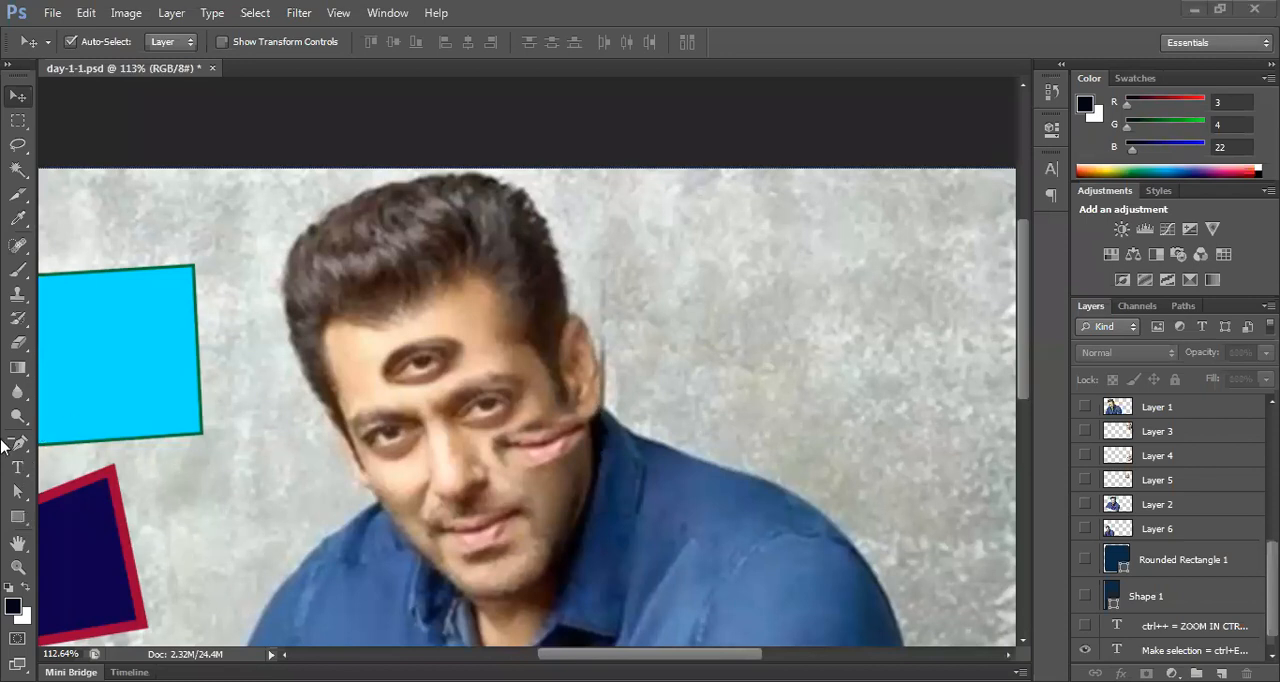
Step: Fit the whole canvas in view and set the Pen tool to Shape mode
left_click_drag(18, 445, 79, 444)
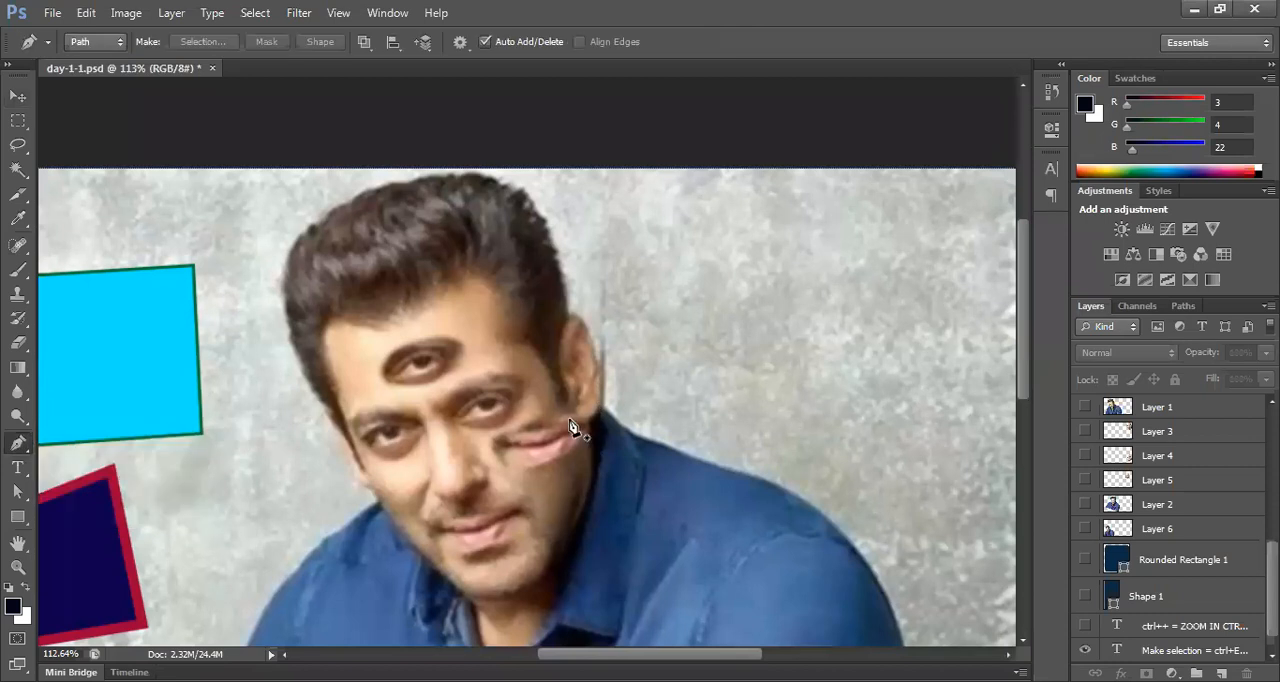
scroll(565, 432, "down", 2)
scroll(565, 432, "up", 2)
key("ctrl+0")
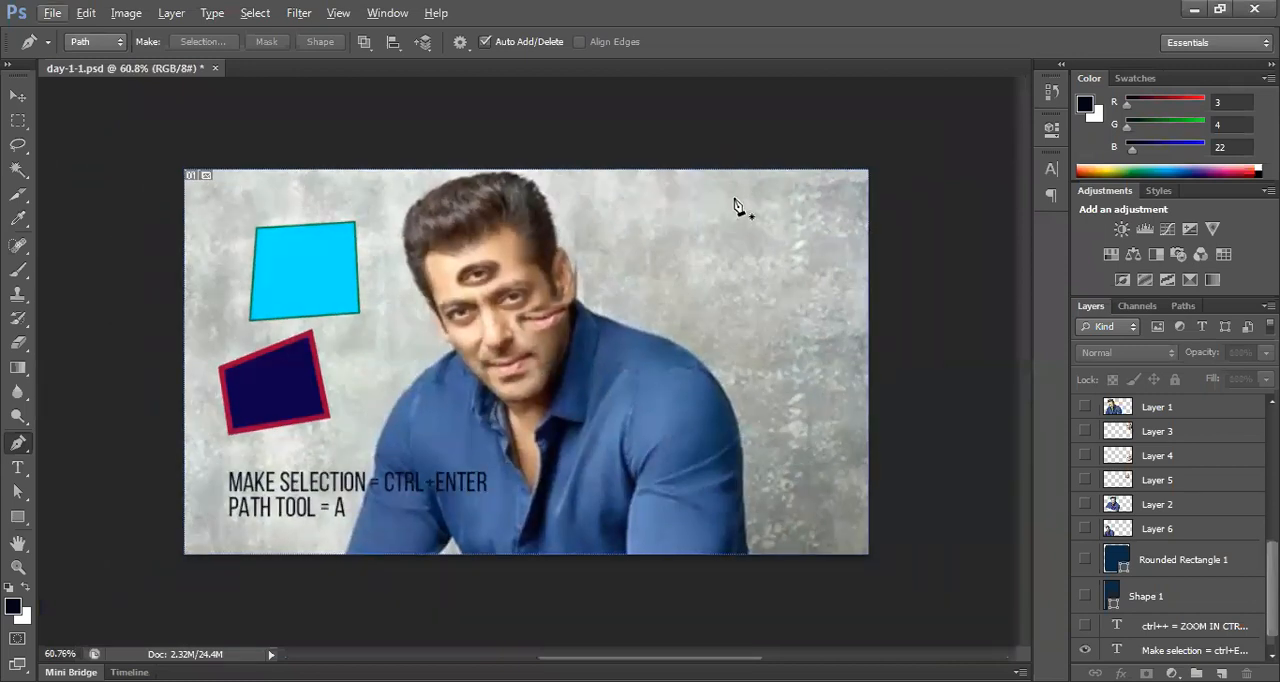
left_click(85, 42)
left_click(92, 62)
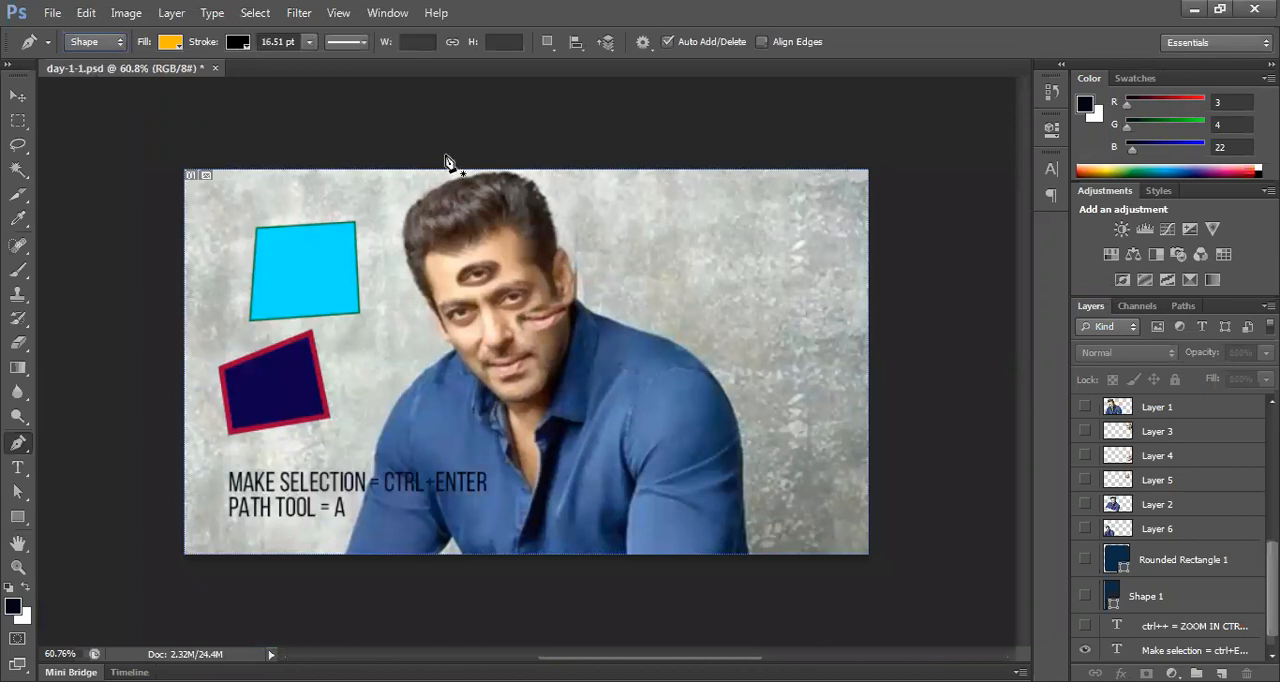
Step: Draw an S-shaped curve from the canvas's upper edge, through the man's shoulder, to just below the canvas
left_click(706, 170)
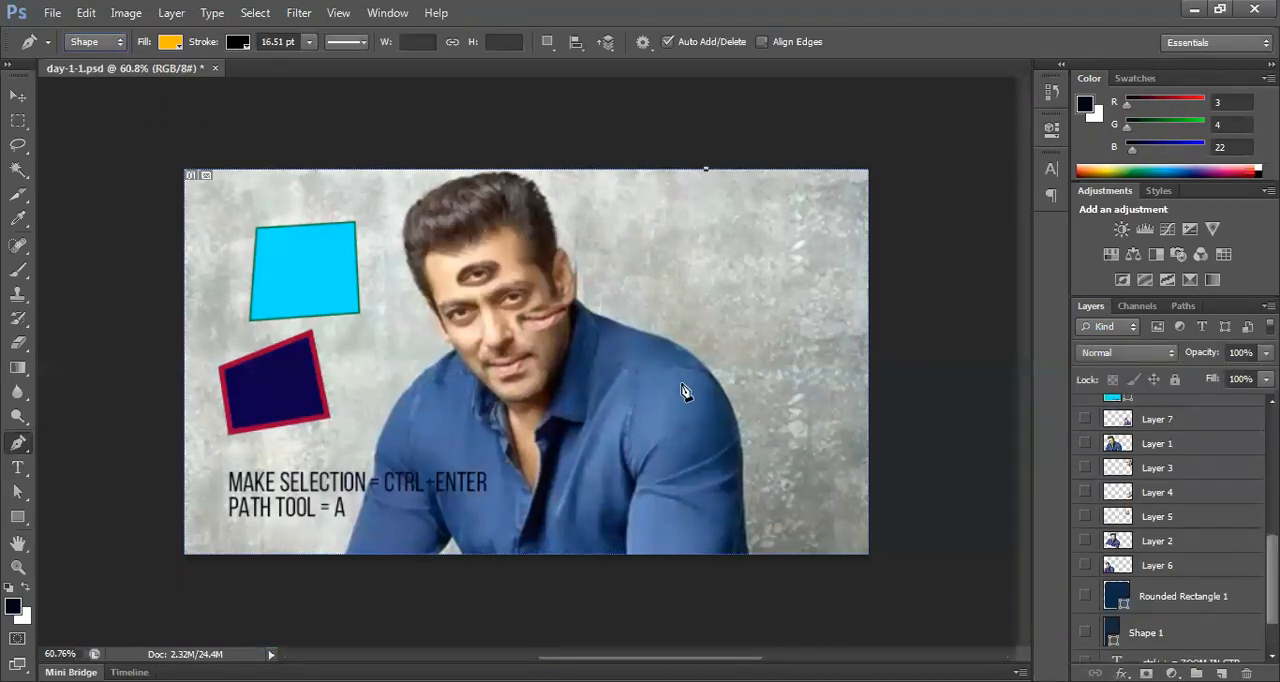
left_click_drag(670, 342, 594, 398)
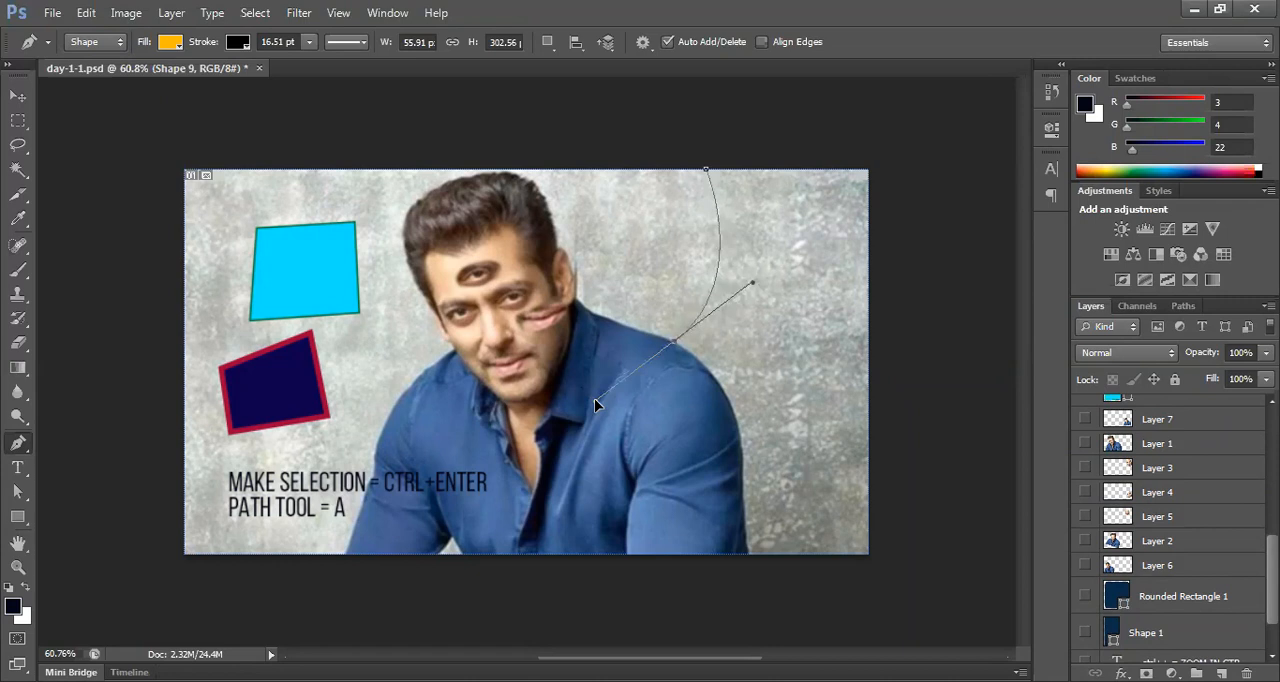
mouse_move(594, 398)
left_mouse_down()
mouse_move(671, 443)
mouse_move(742, 458)
mouse_move(749, 417)
mouse_move(724, 449)
left_mouse_up()
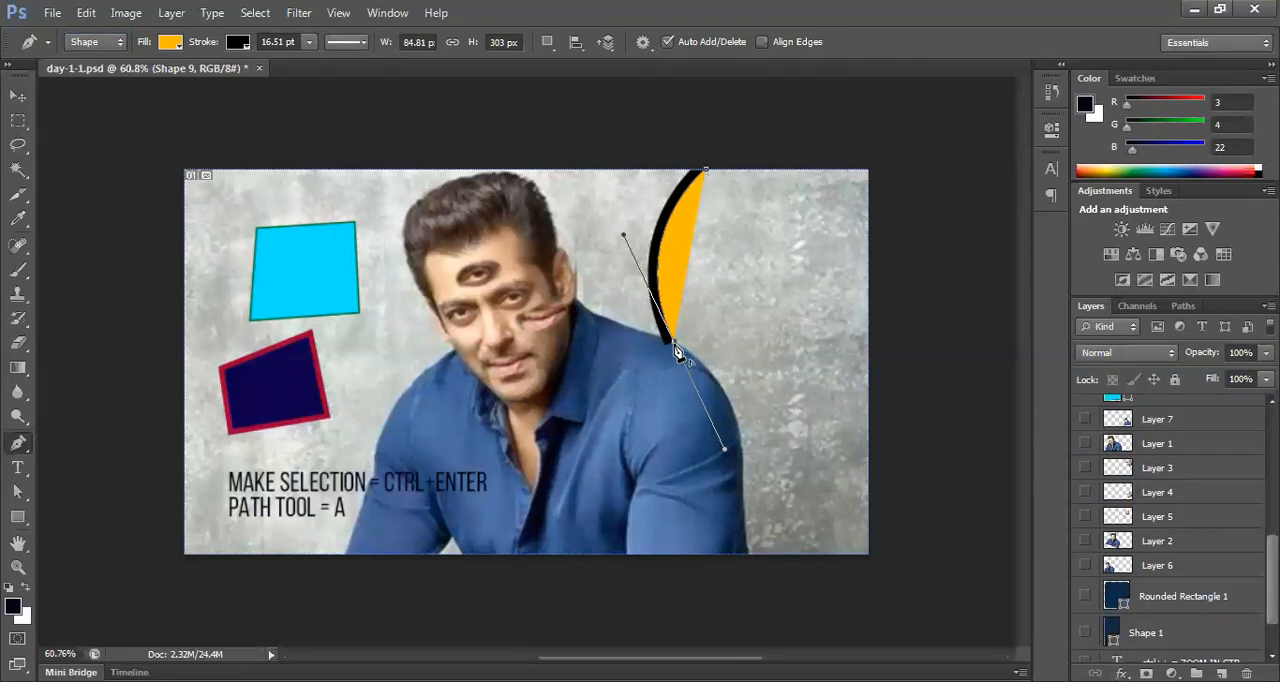
left_click(676, 346, "alt")
left_click_drag(686, 575, 637, 607)
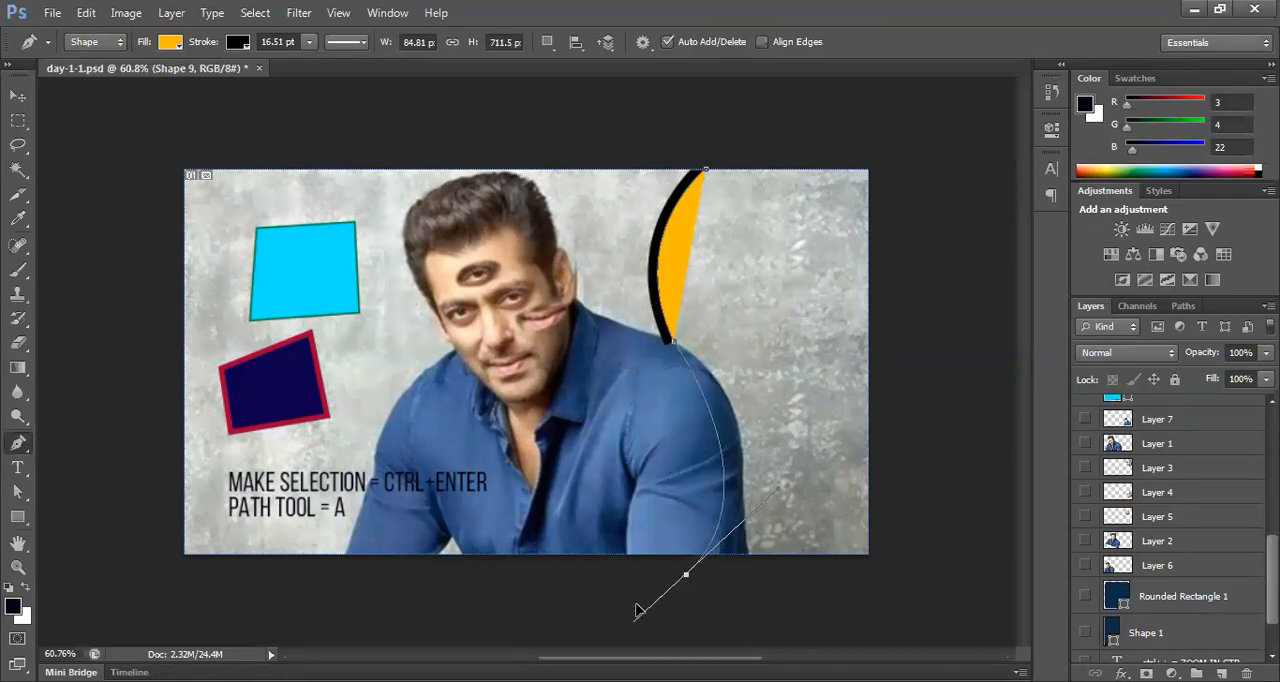
left_click_drag(637, 606, 636, 606)
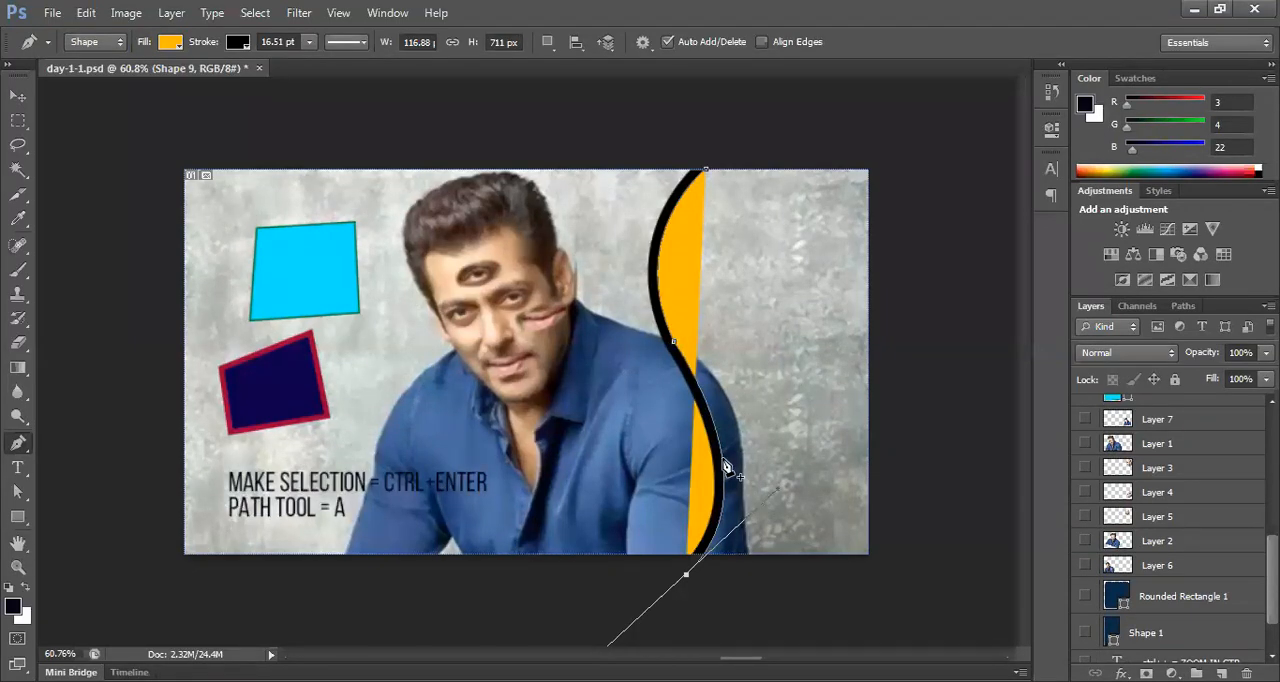
Step: Make the curve's last point a corner and extend the shape with straight segments outside the canvas's right side back towards its start
left_click(686, 576, "alt")
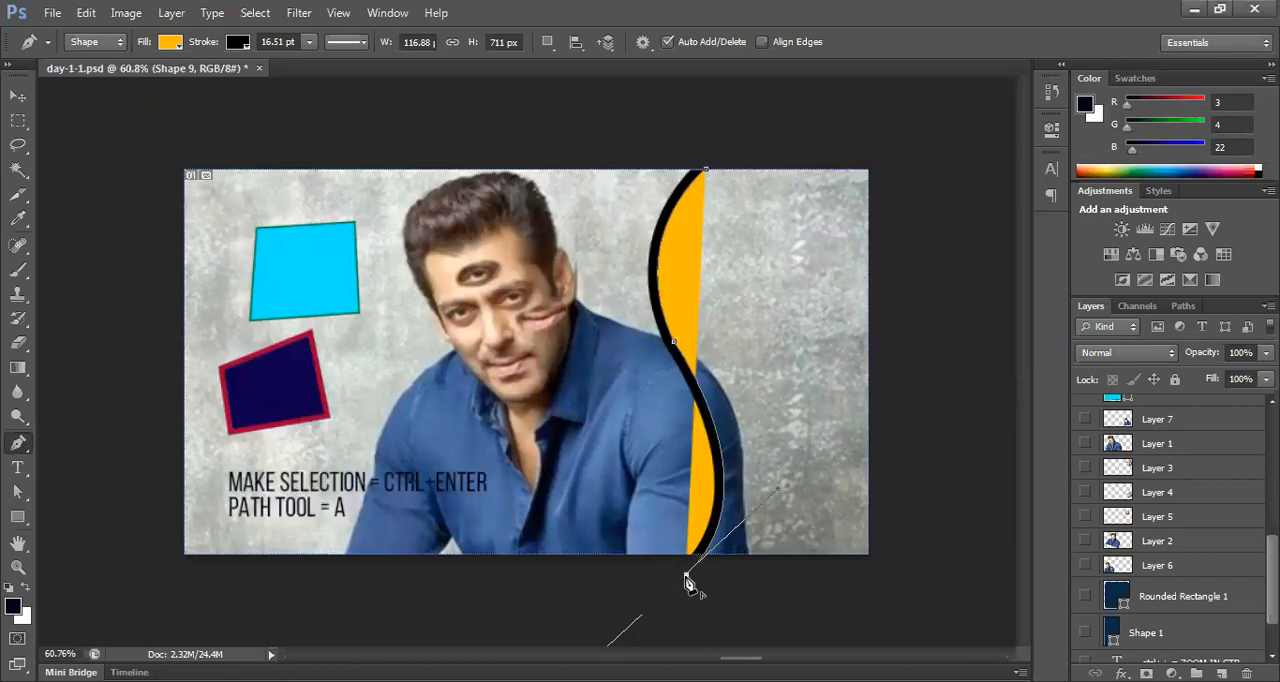
left_click(920, 585)
left_click(912, 135)
left_click(713, 145)
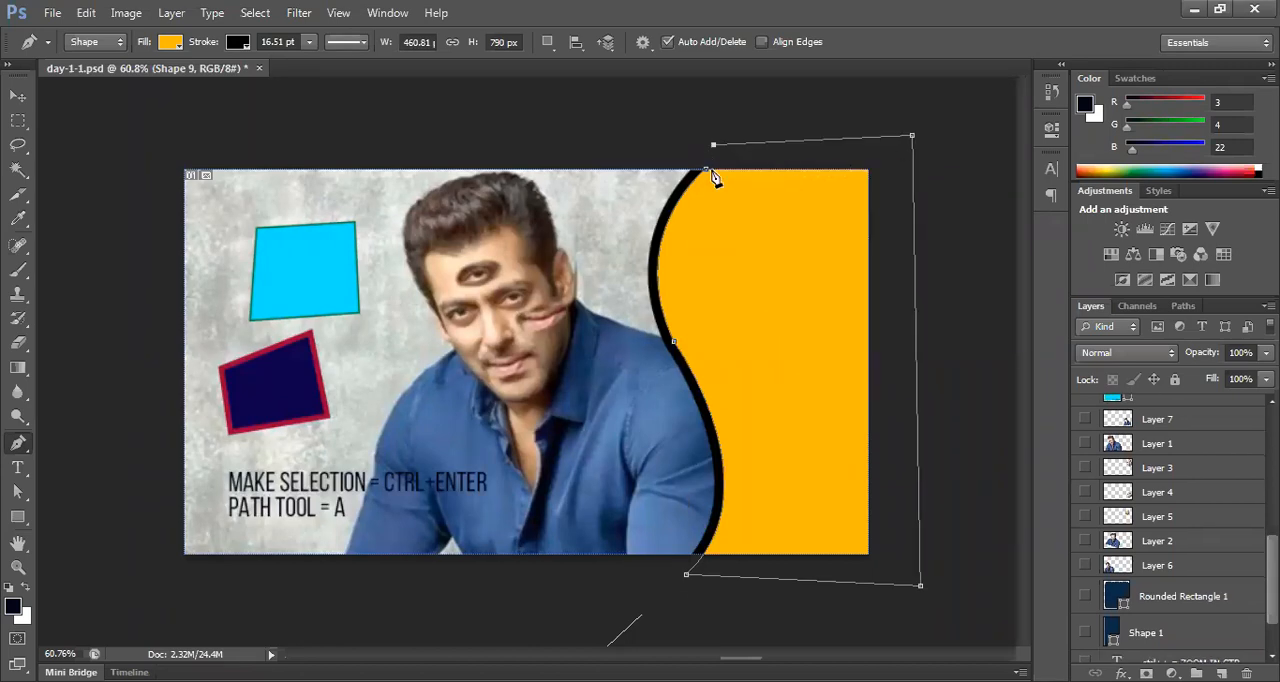
left_click(708, 174)
key("v")
left_click(920, 263)
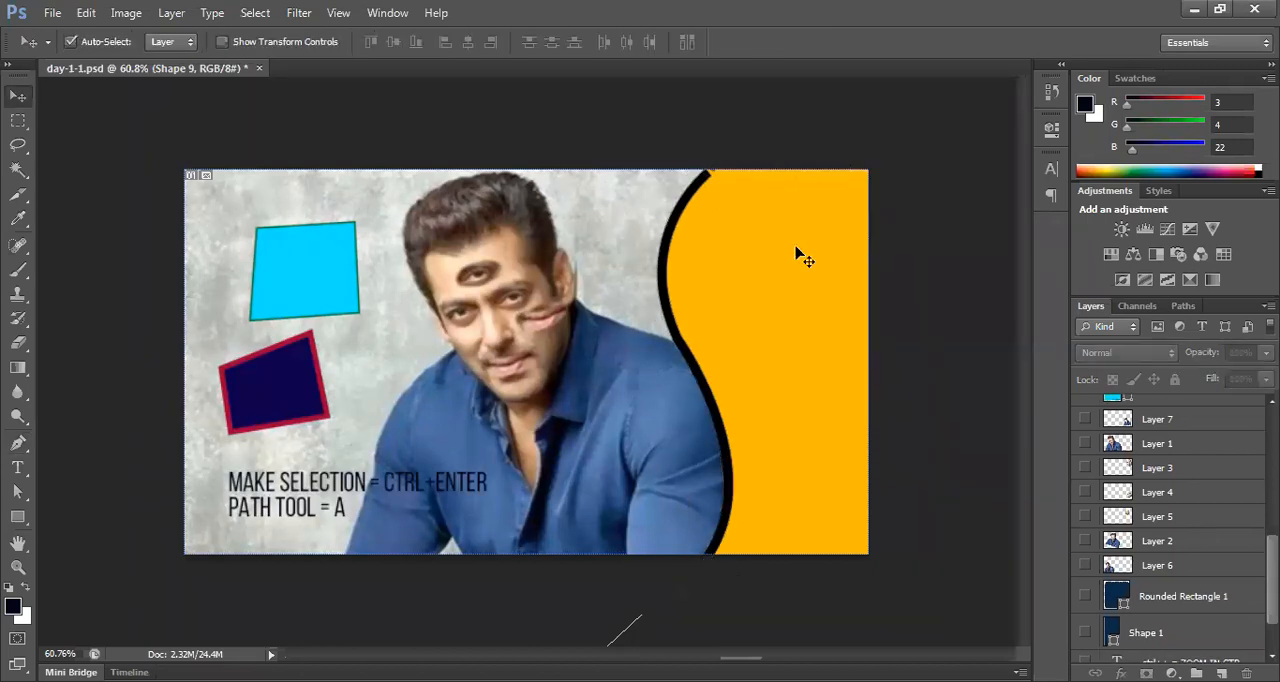
left_click(808, 247)
Step: Close the orange shape's path by joining its two end points above the canvas's upper edge with the Pen tool
key("p")
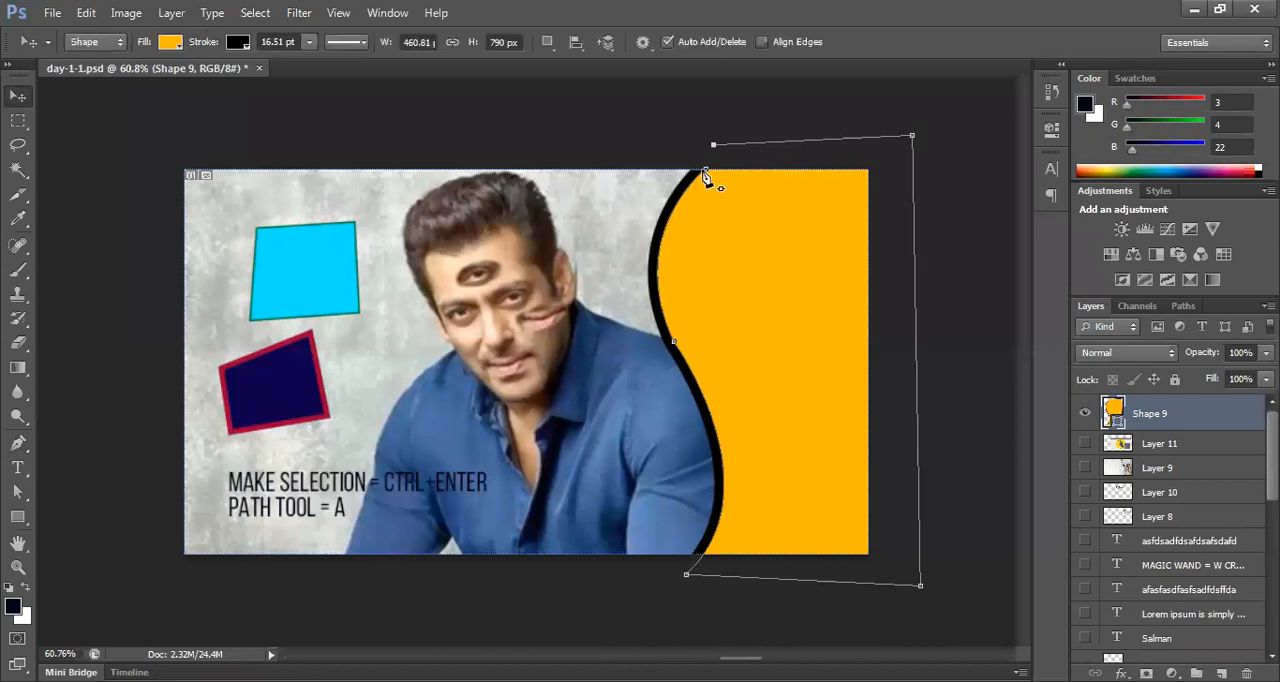
left_click(706, 170)
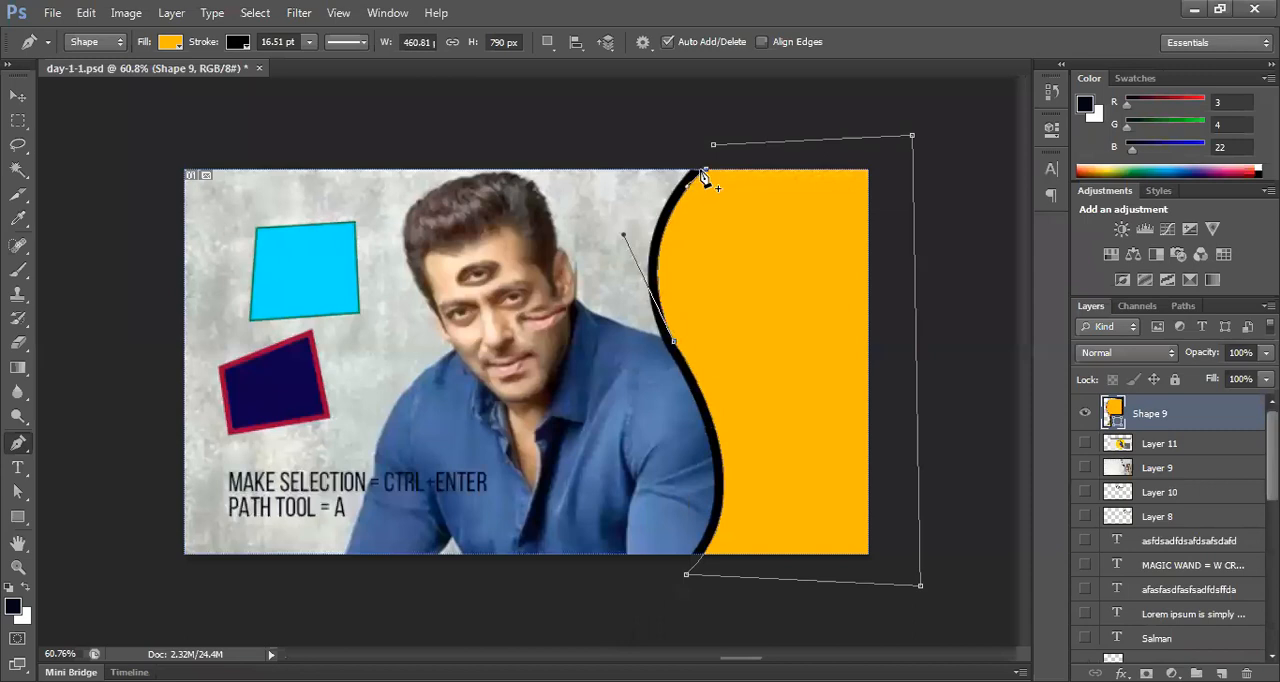
left_click(704, 171)
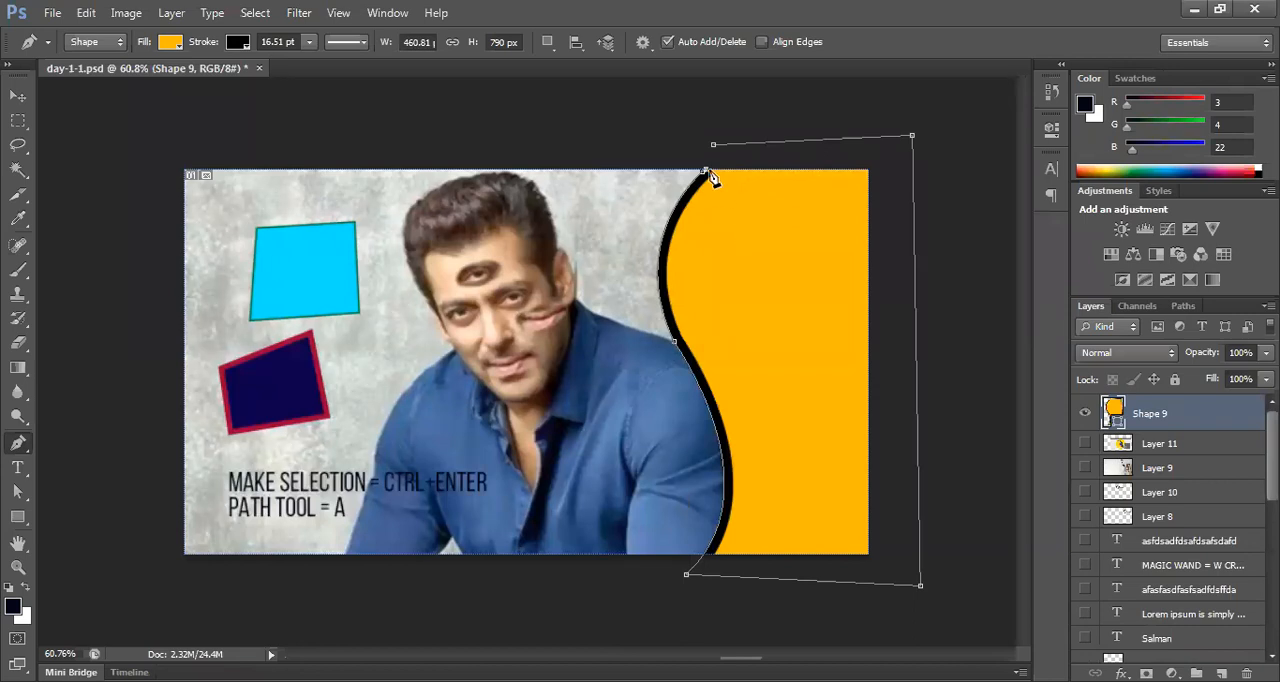
left_click_drag(710, 177, 698, 216)
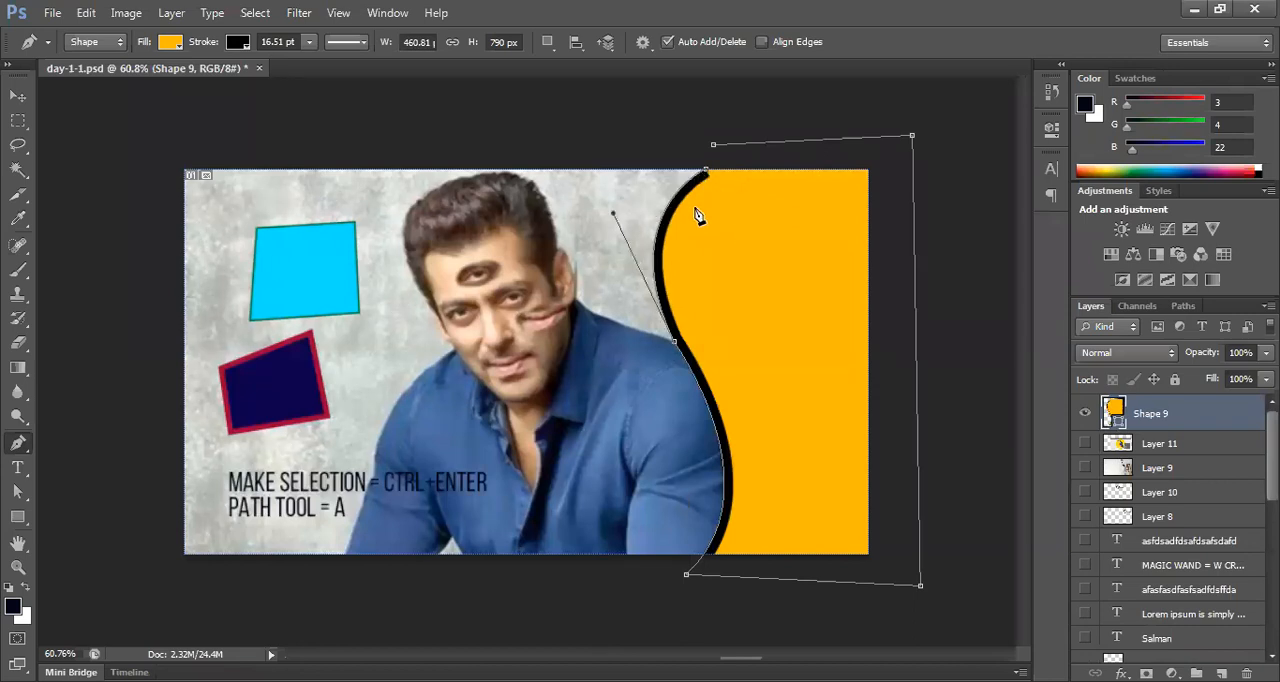
scroll(737, 217, "up", 5)
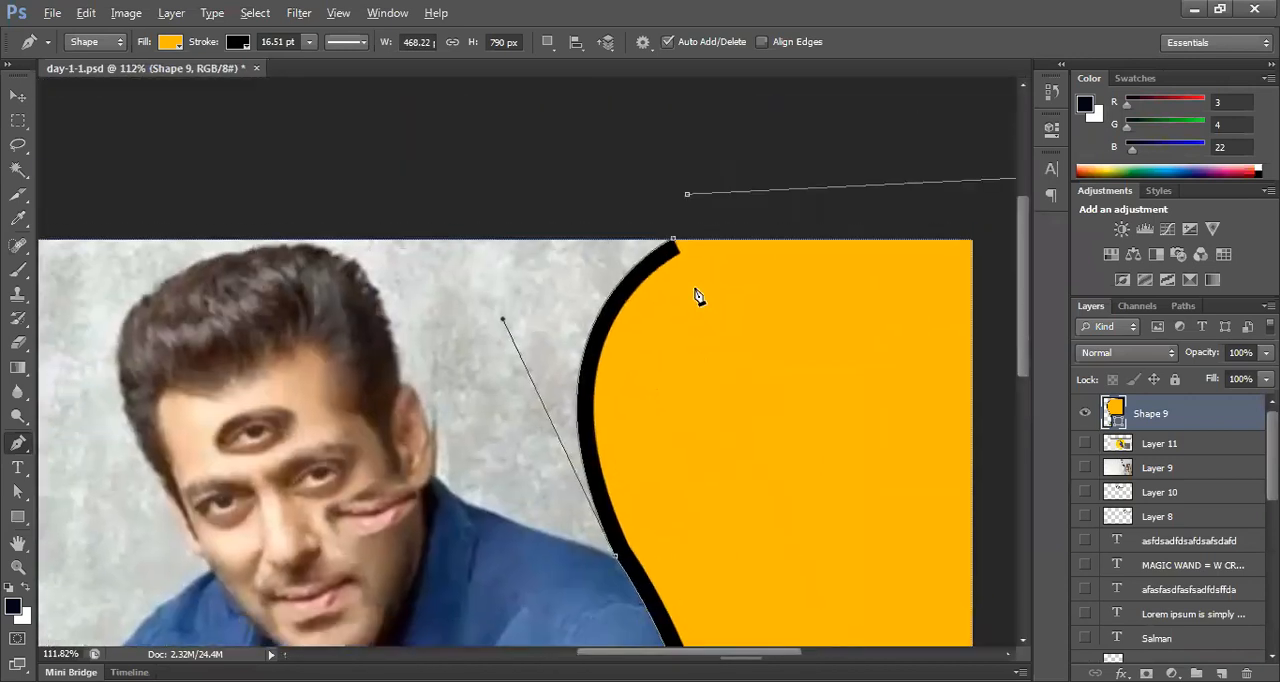
scroll(686, 268, "up", 1)
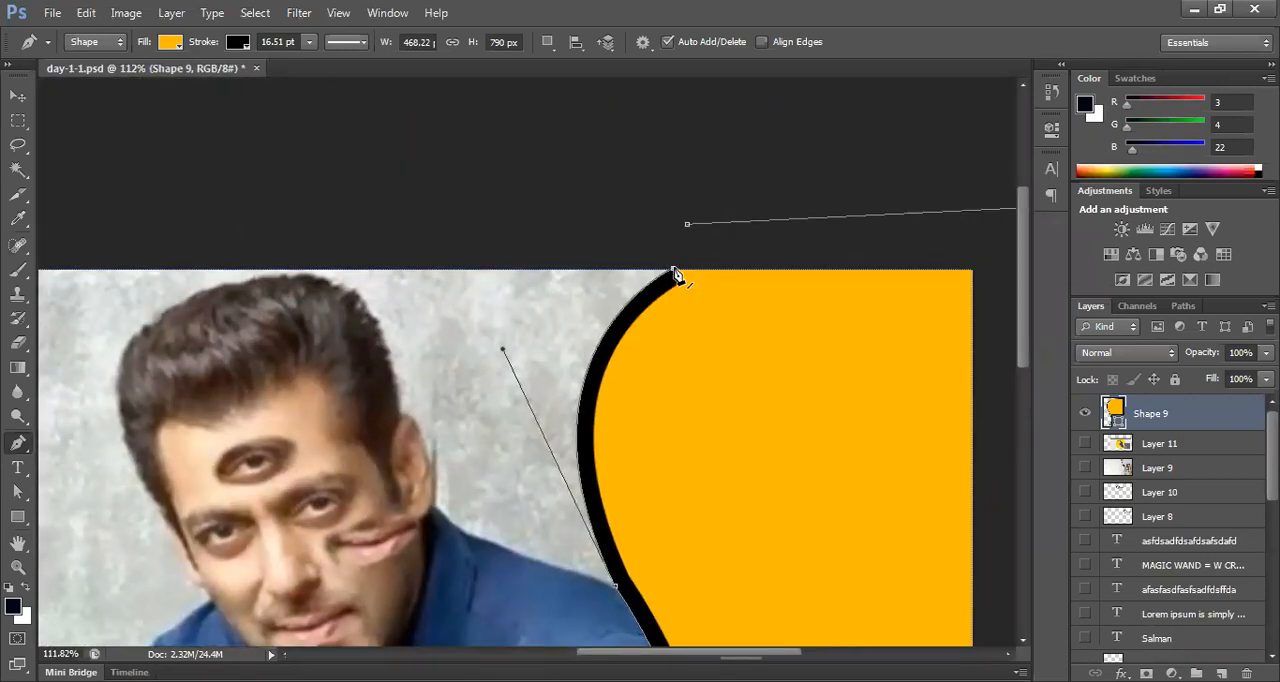
left_click(688, 226)
scroll(758, 337, "down", 5)
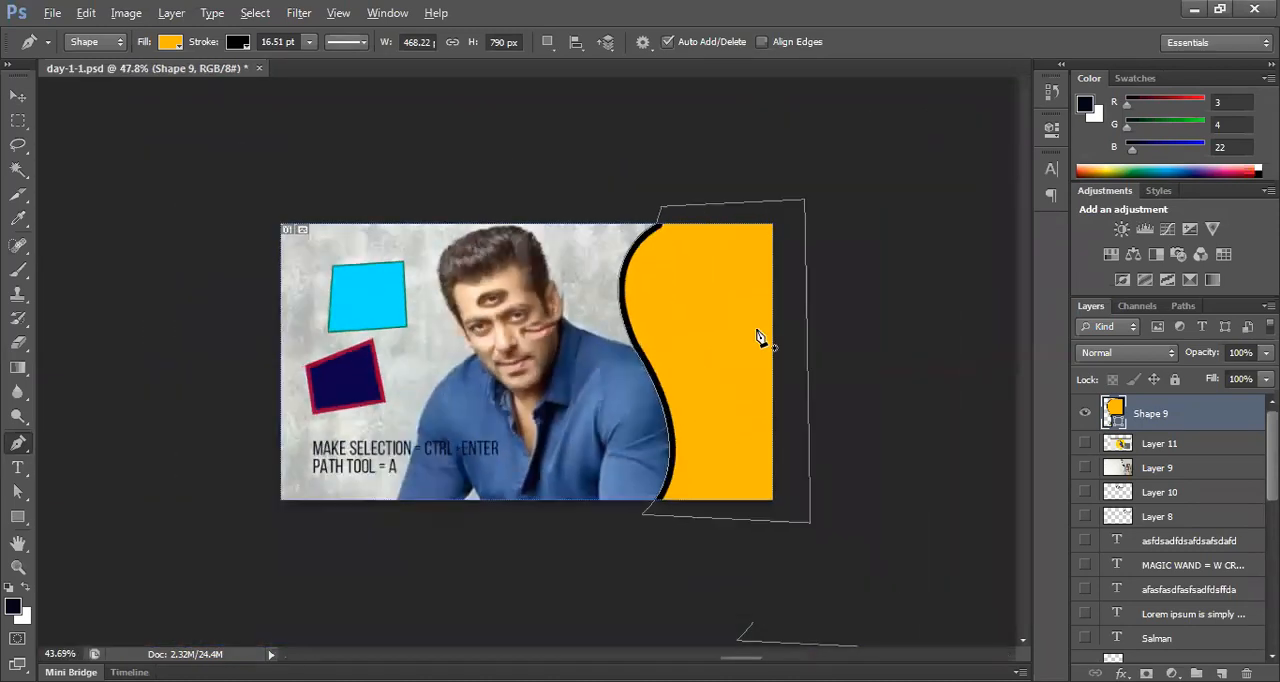
Step: Reposition the orange shape over the photo's right side and enlarge it with Free Transform
key("v")
key("alt+v")
left_click(874, 368)
left_click_drag(708, 400, 701, 372)
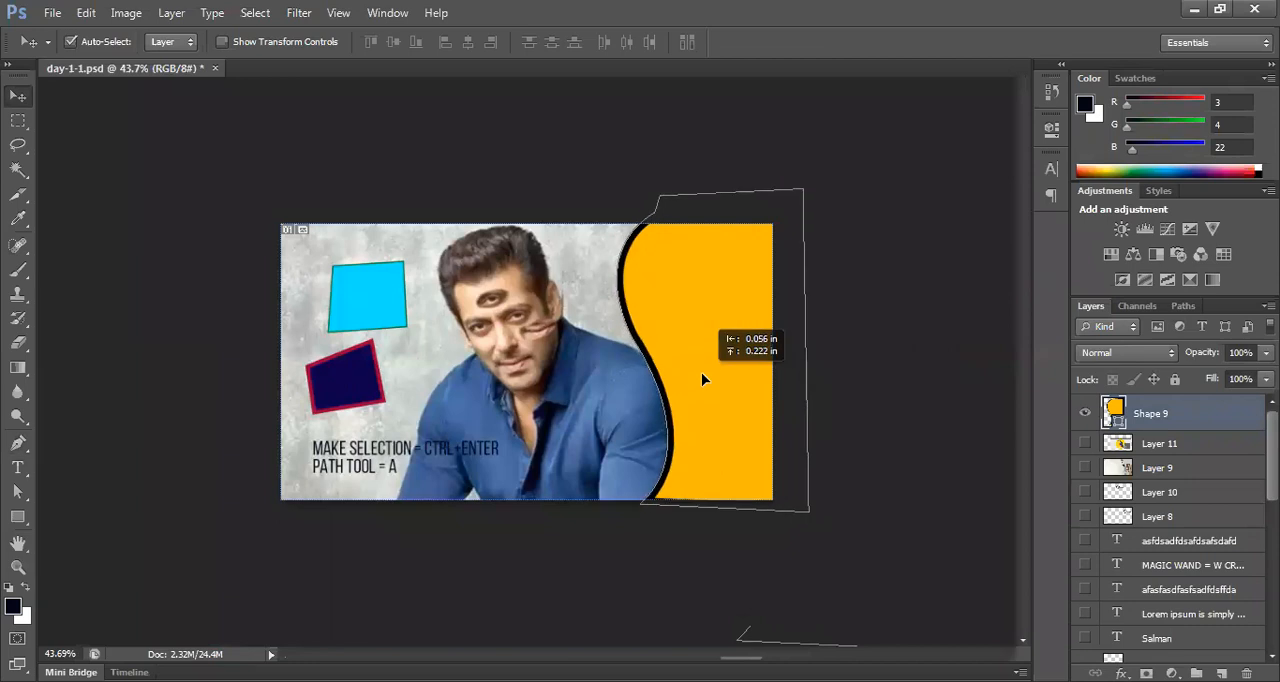
key("ctrl+t")
left_click_drag(805, 187, 848, 168)
key("Return")
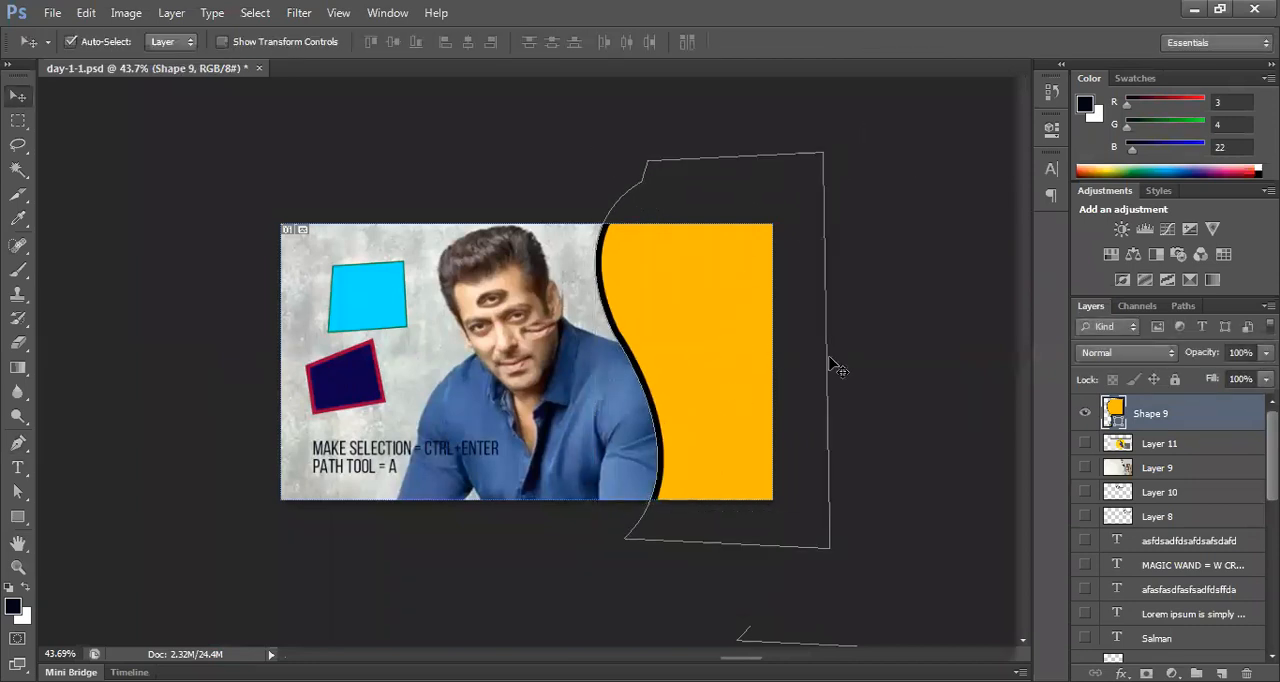
left_click_drag(709, 366, 745, 356)
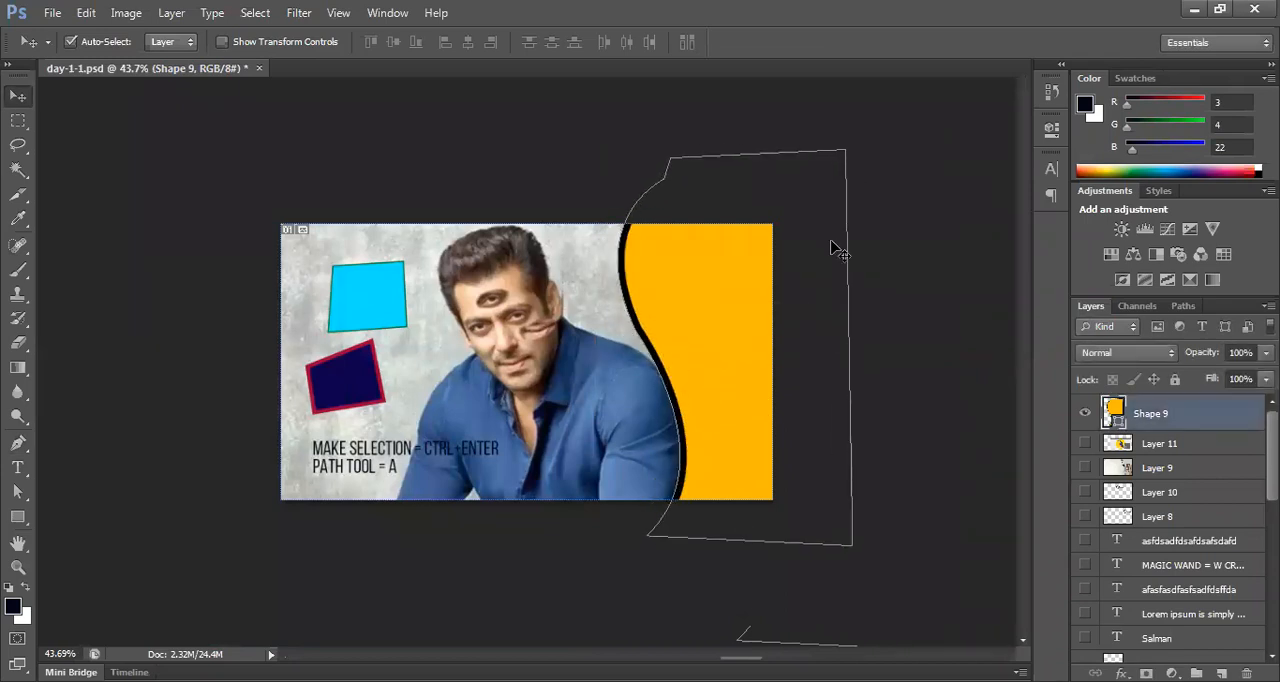
Step: Scale the orange shape to about 93.5% and rotate it slightly counterclockwise with Free Transform
key("ctrl+t")
mouse_move(855, 158)
left_mouse_down()
mouse_move(862, 166)
mouse_move(837, 158)
left_mouse_up()
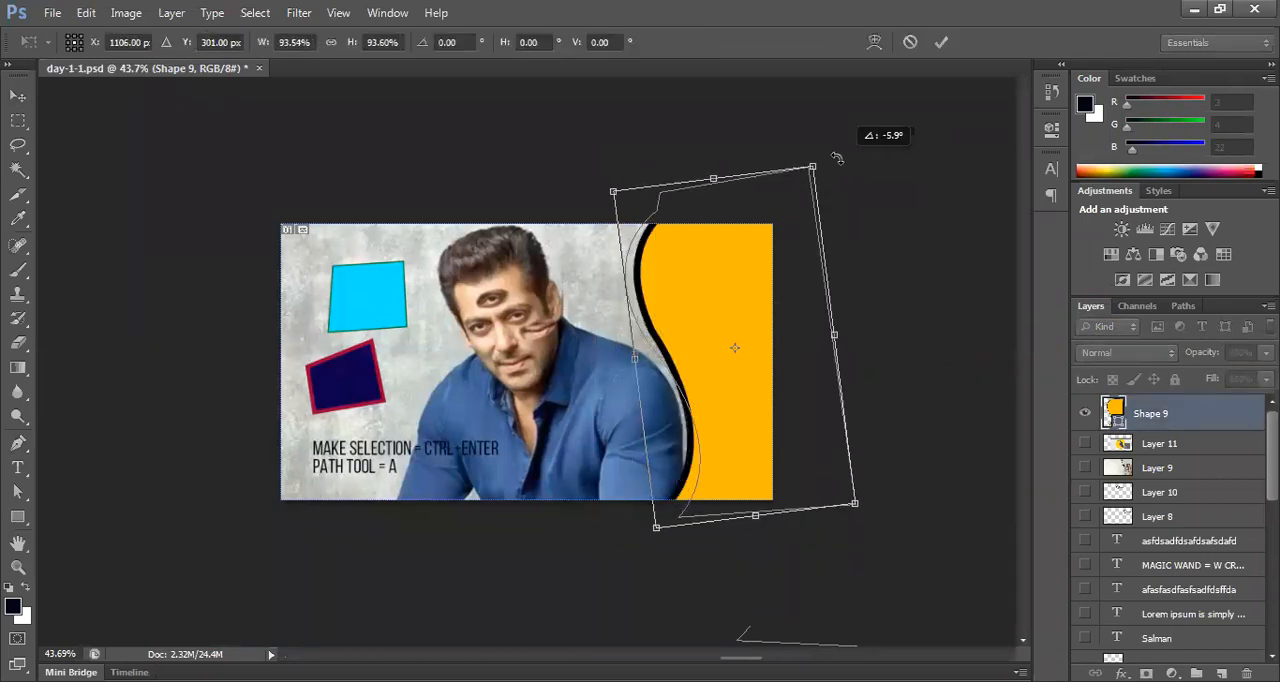
key("Return")
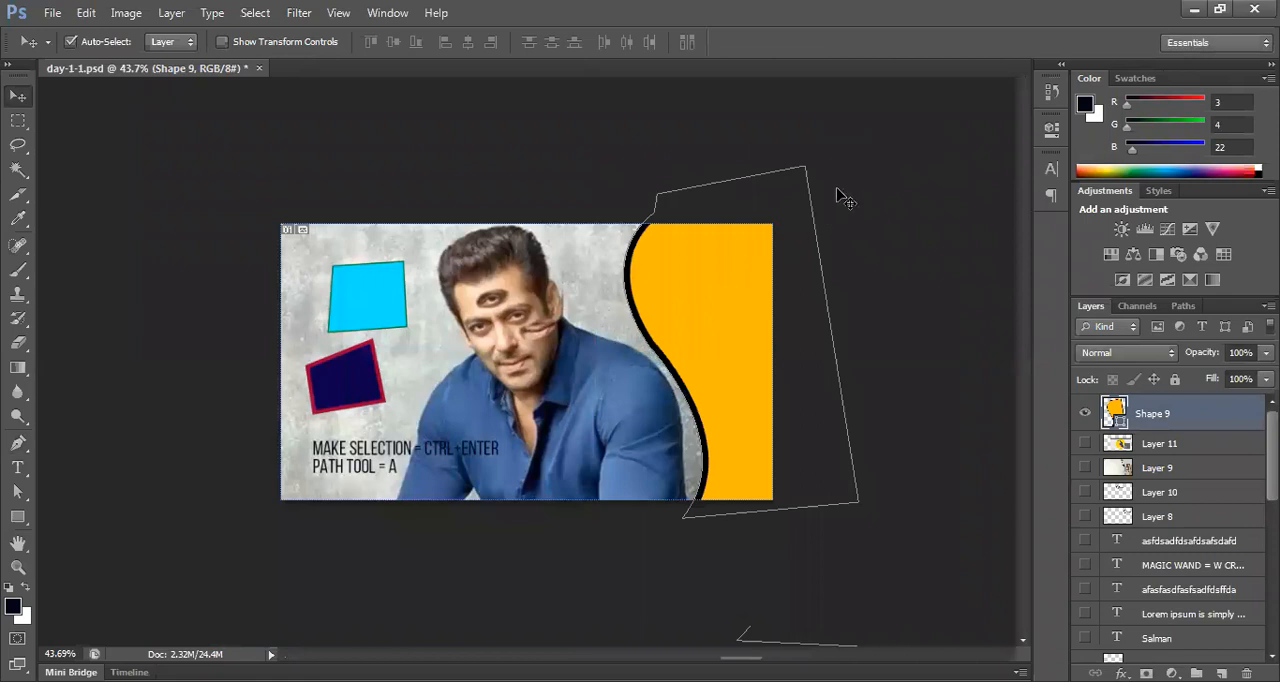
Step: Rotate the orange shape about 14° clockwise, move it slightly down and left, and deselect it
key("ctrl+t")
left_click_drag(880, 148, 905, 202)
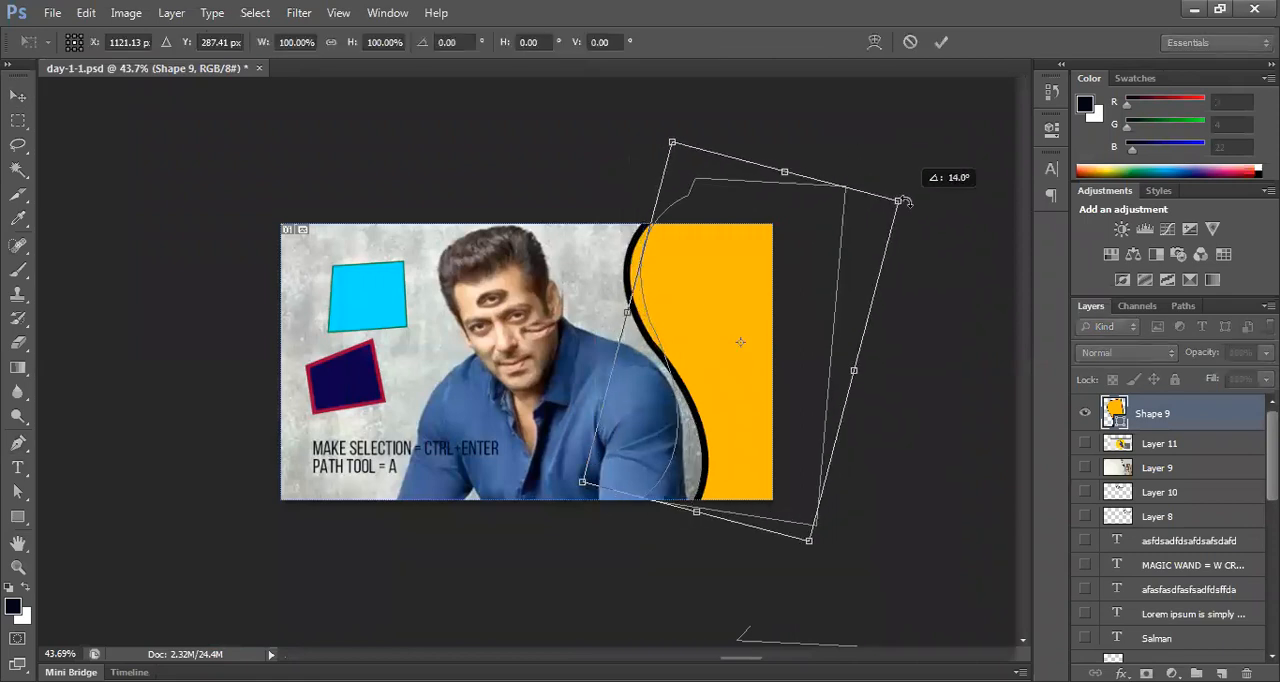
key("Return")
left_click_drag(760, 317, 752, 326)
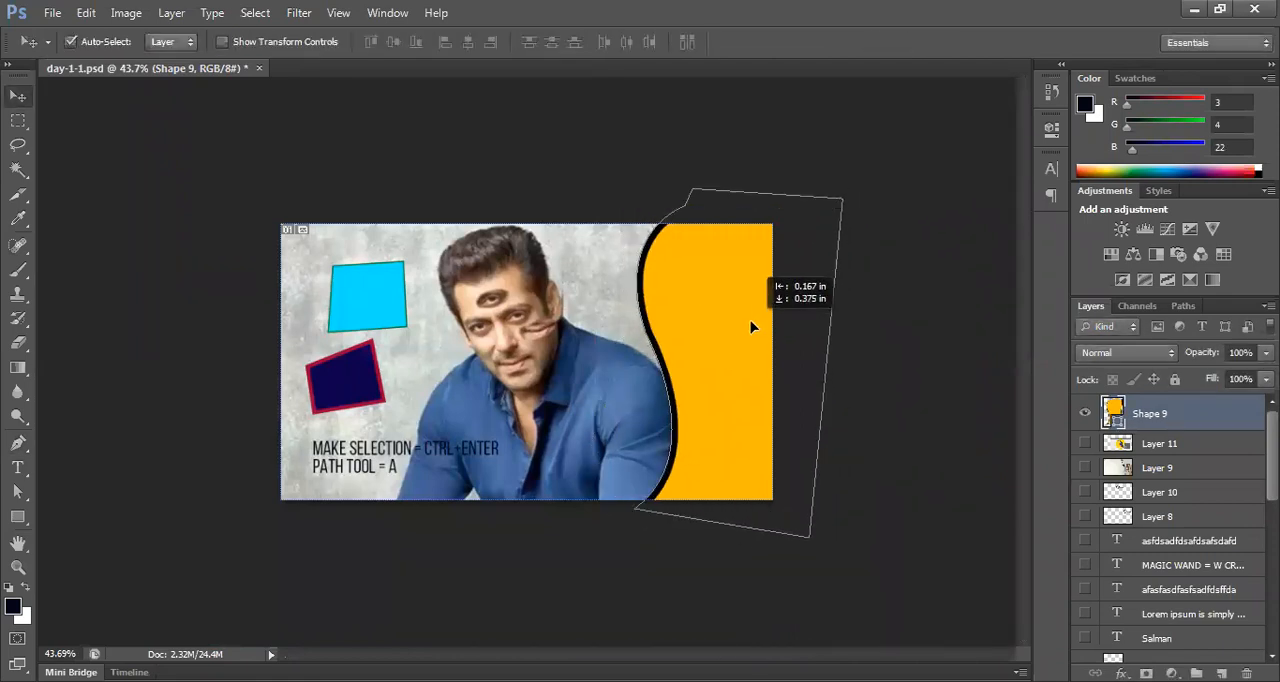
left_click(882, 404)
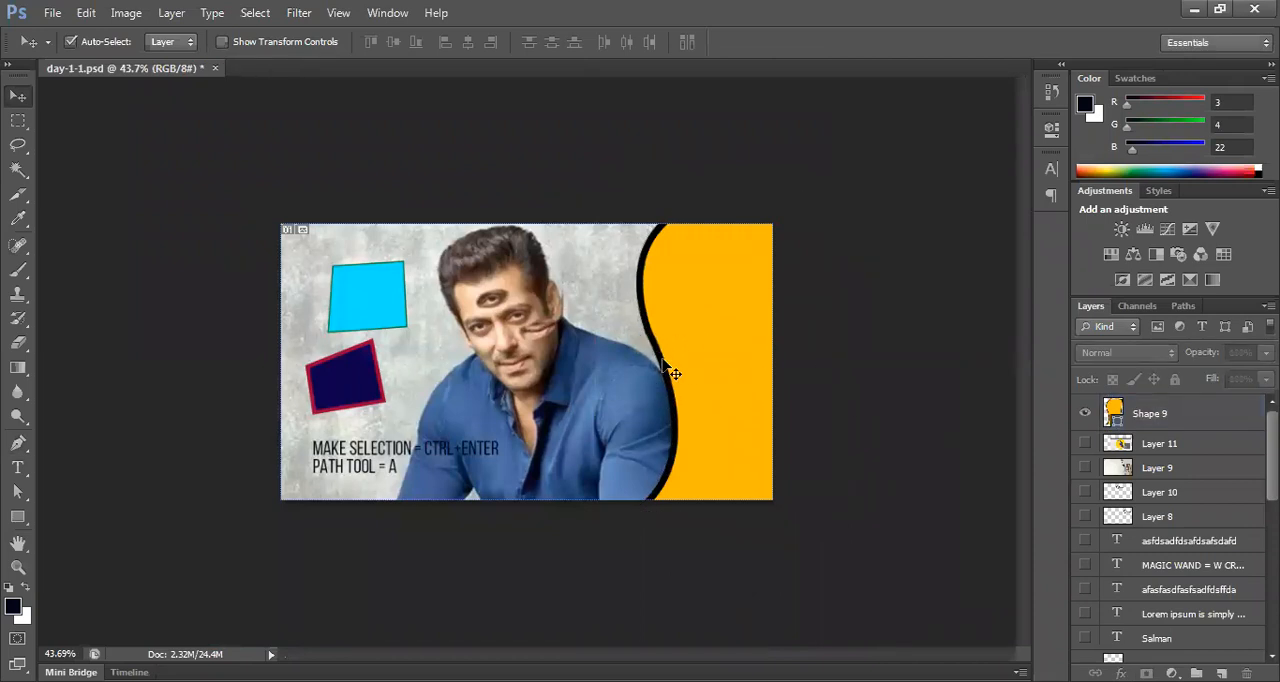
Step: Adjust the lower curve handle on the orange shape's wavy edge with the Direct Selection tool
key("p")
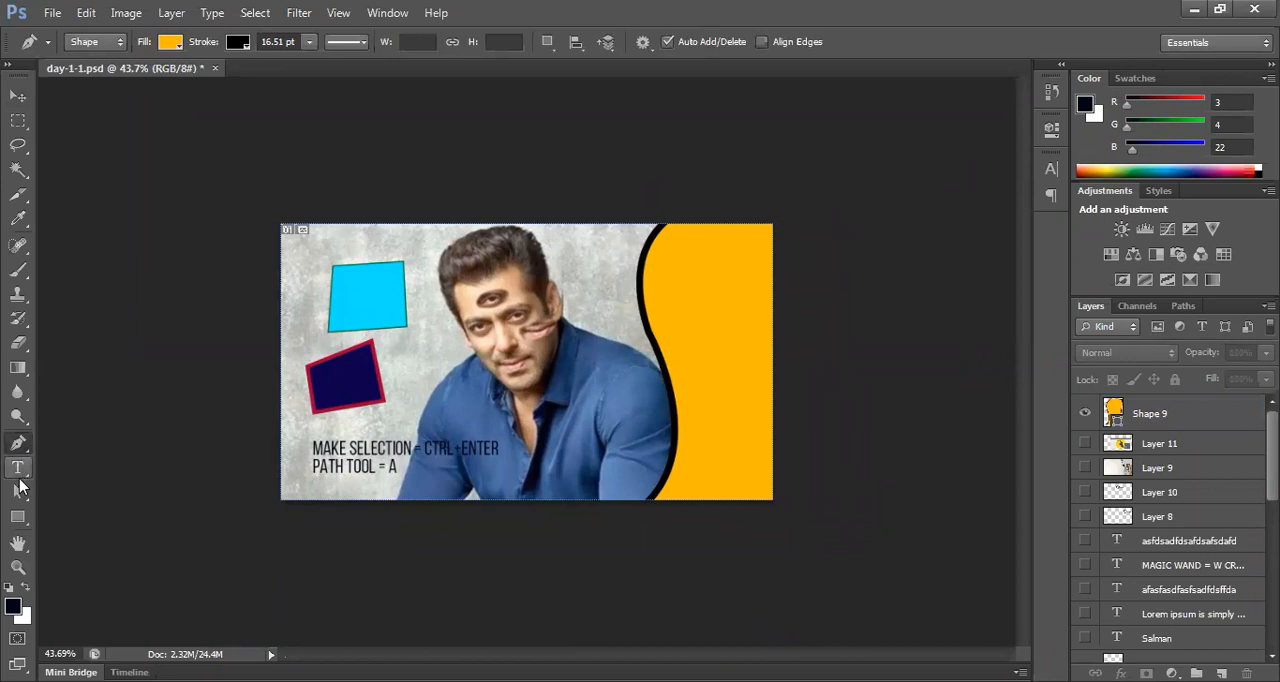
left_click_drag(20, 488, 81, 508)
left_click(648, 343)
left_click(645, 335)
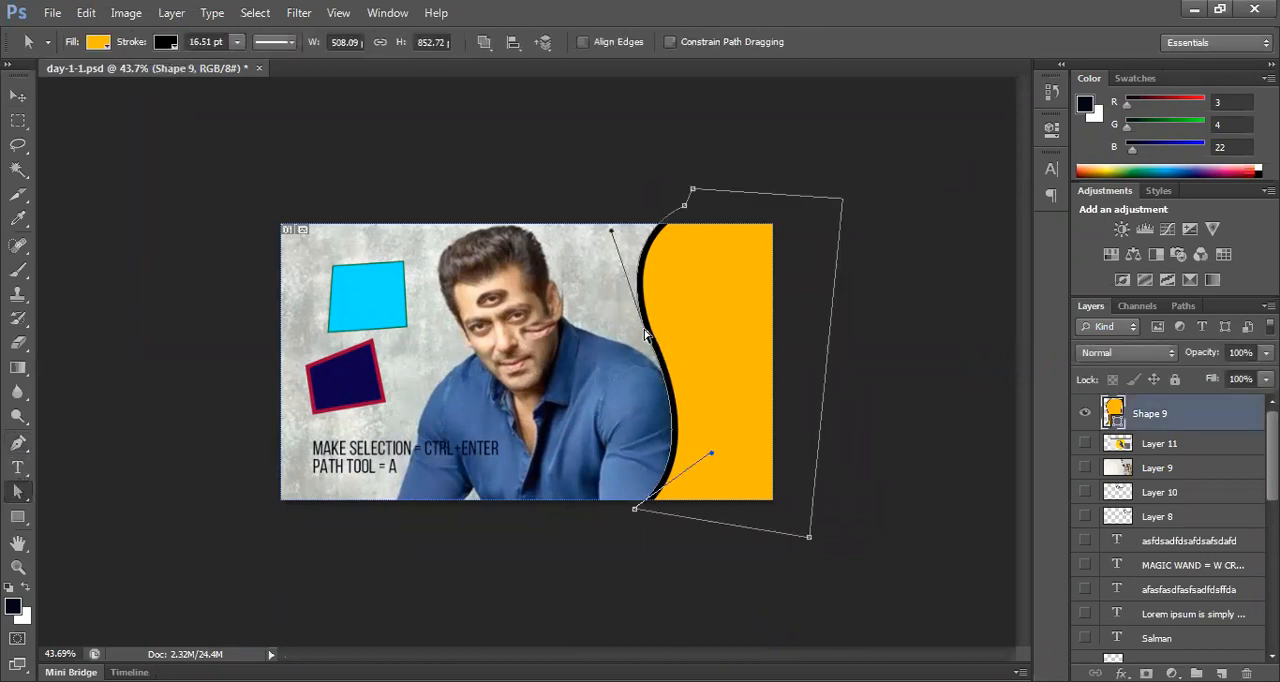
left_click_drag(710, 458, 704, 467)
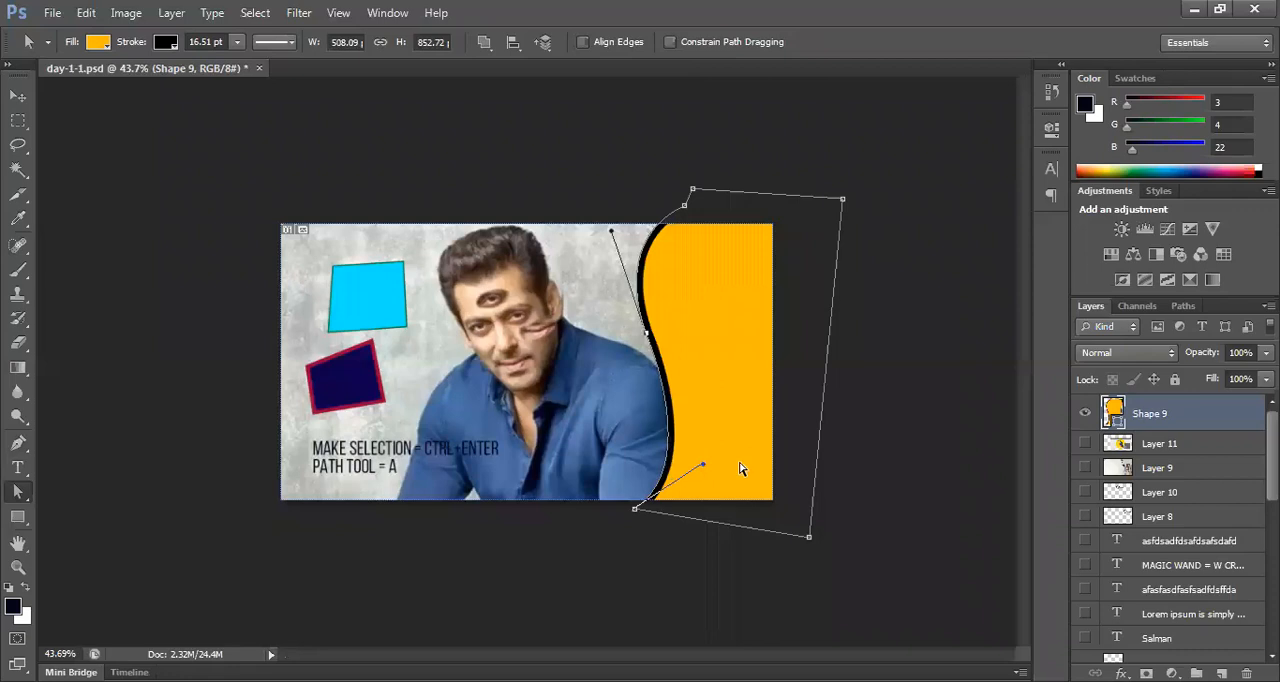
Step: Select the orange shape with the Move tool and delete it
key("v")
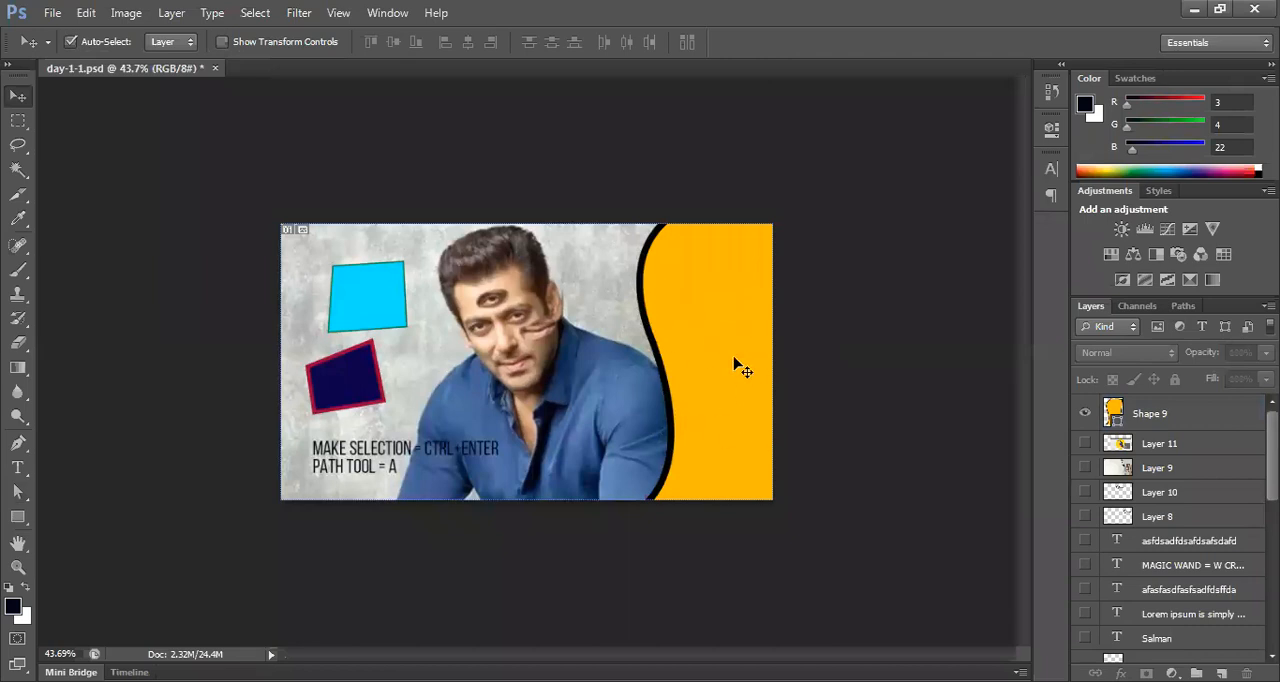
left_click_drag(731, 420, 730, 405)
key("Delete")
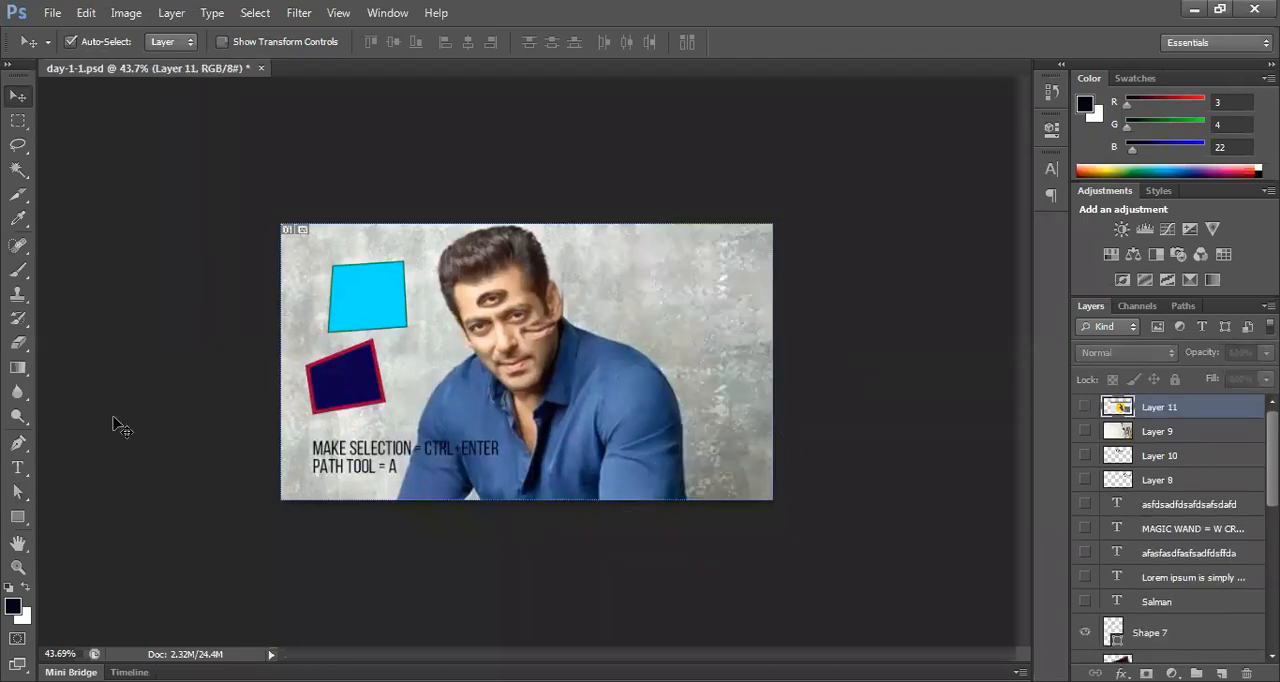
Step: Draw a closed crescent about 177 by 245 px beside the man's head with the Pen tool in Shape mode
left_click(631, 265)
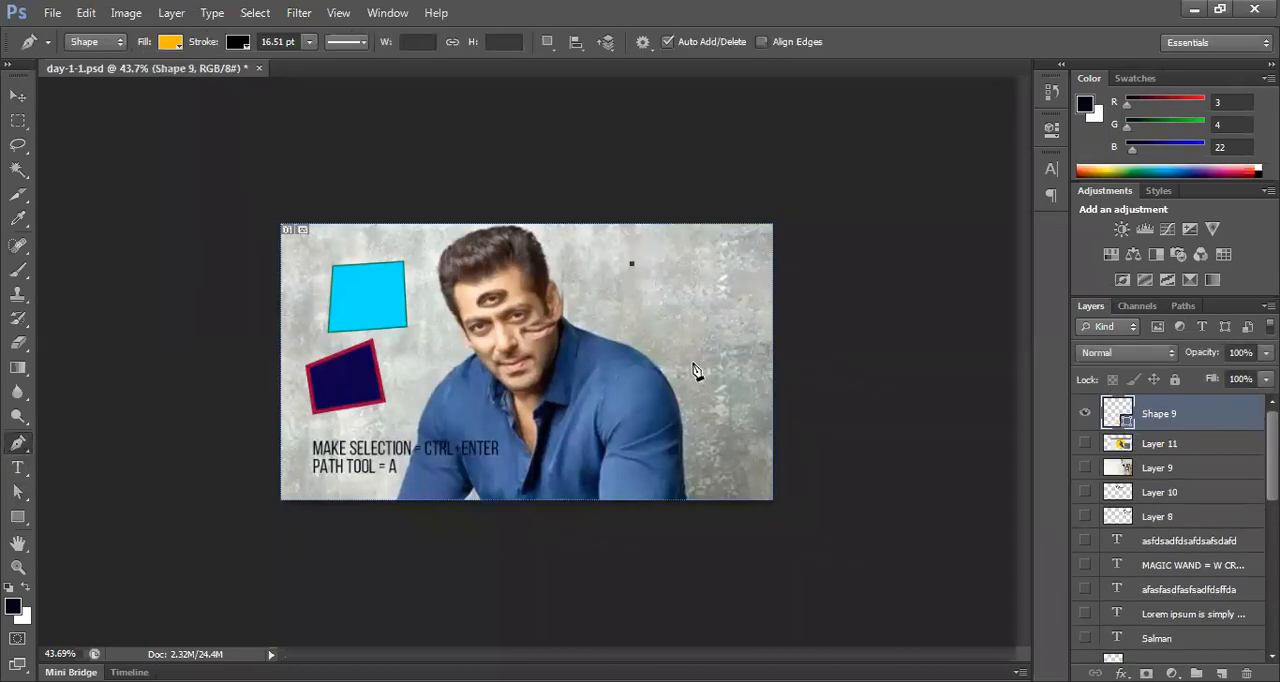
left_click_drag(693, 365, 806, 390)
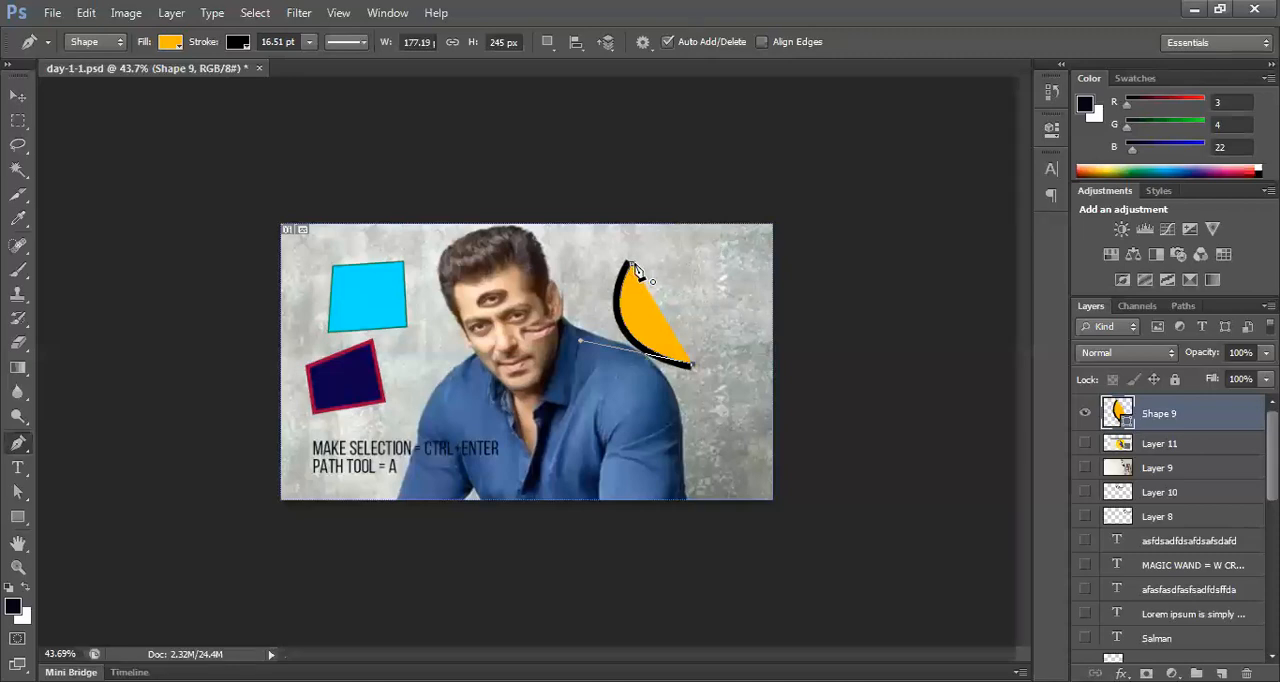
mouse_move(640, 254)
left_mouse_down()
mouse_move(648, 194)
mouse_move(680, 357)
left_mouse_up()
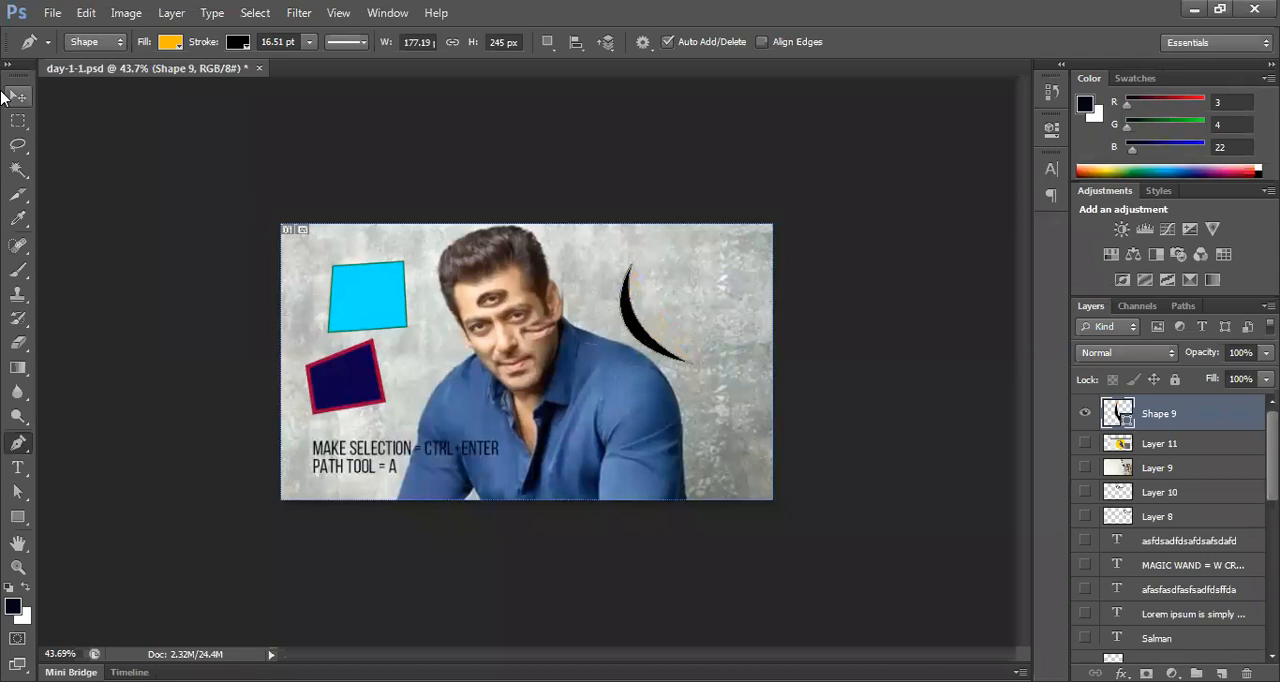
Step: Move the black crescent slightly to the right, away from the man's shoulder, with the Move tool
left_click(17, 95)
left_click(820, 332)
left_click_drag(655, 347, 685, 345)
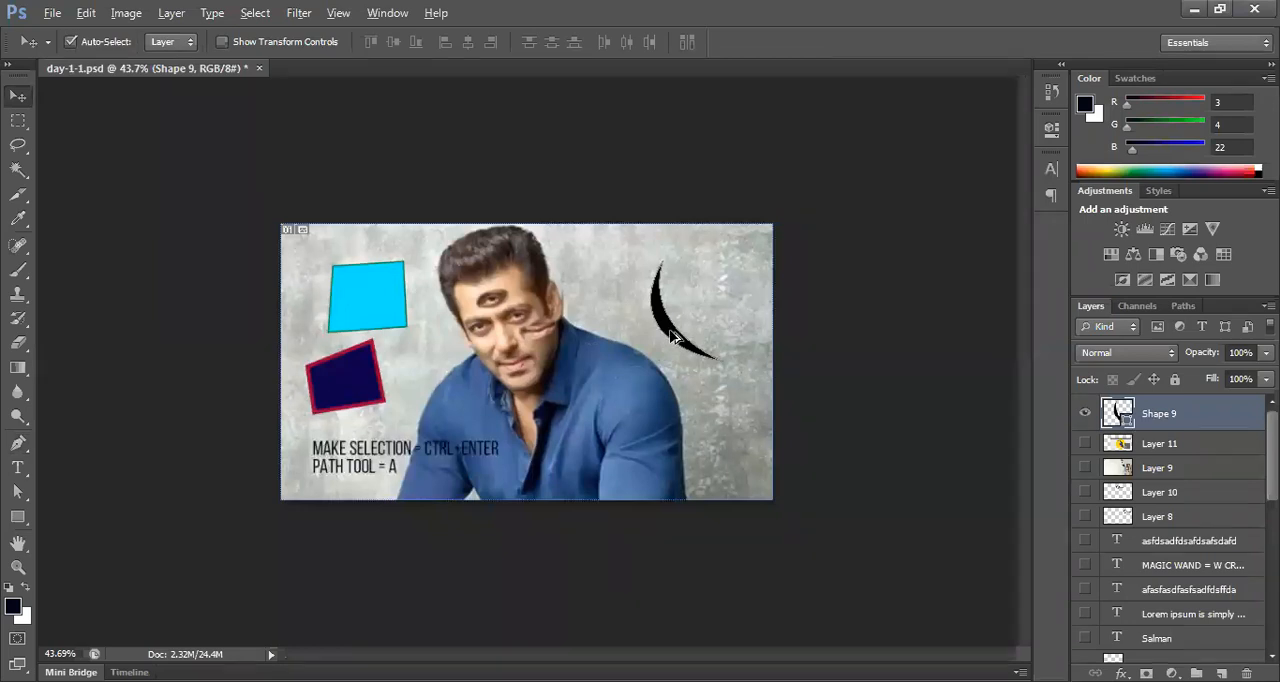
Step: Duplicate the black crescent twice with the Move tool, offsetting each copy toward the man's shoulder, and deselect
left_click_drag(670, 336, 651, 347)
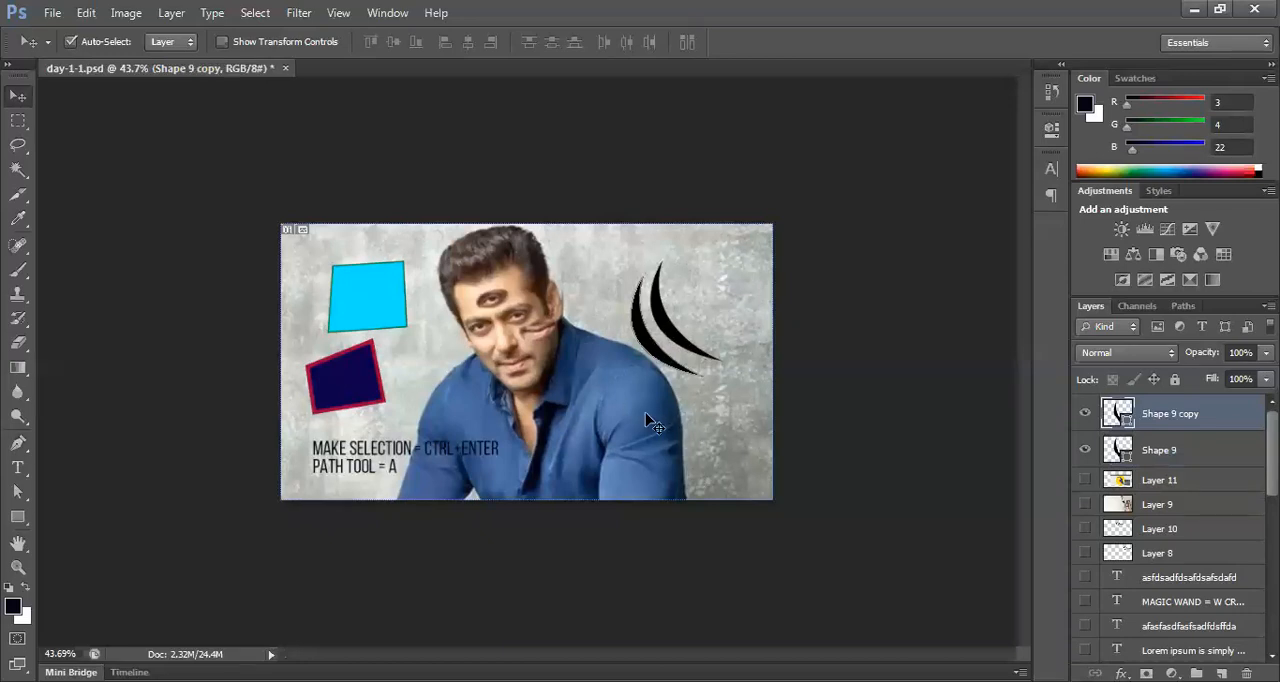
left_click_drag(660, 352, 637, 389)
left_click(718, 404)
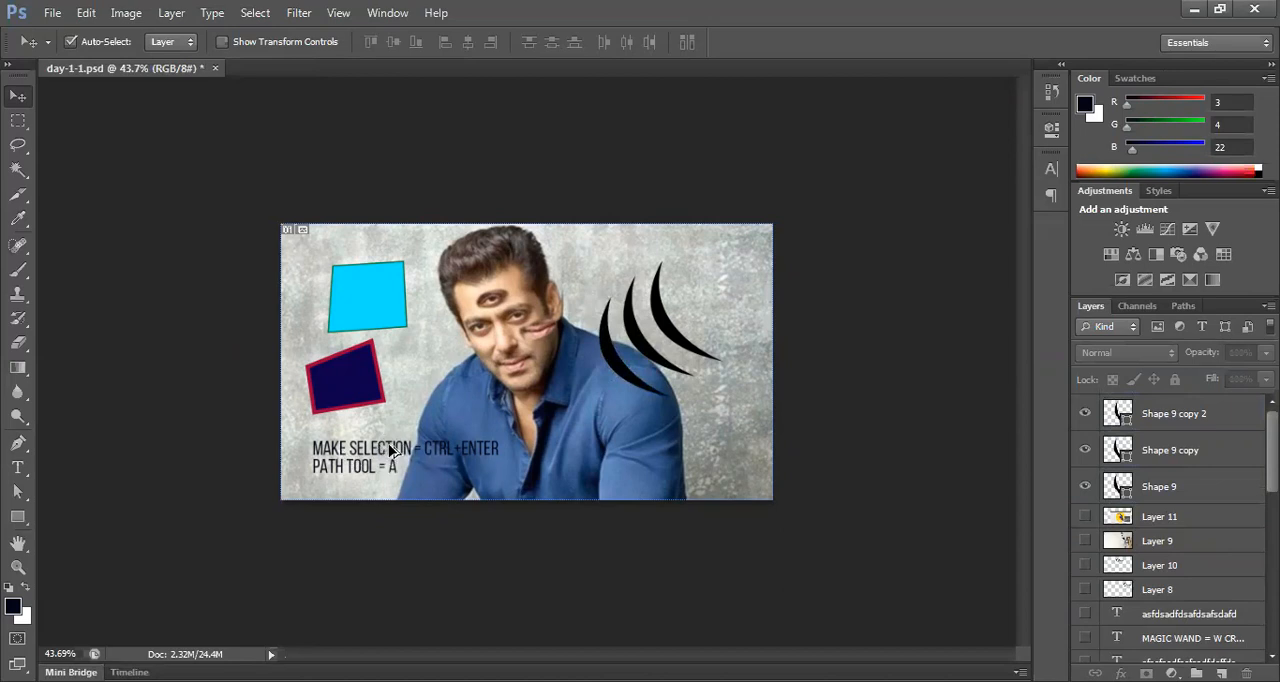
Step: Duplicate the shortcut text across the man's sleeve and undo the copy
left_click_drag(390, 450, 645, 443)
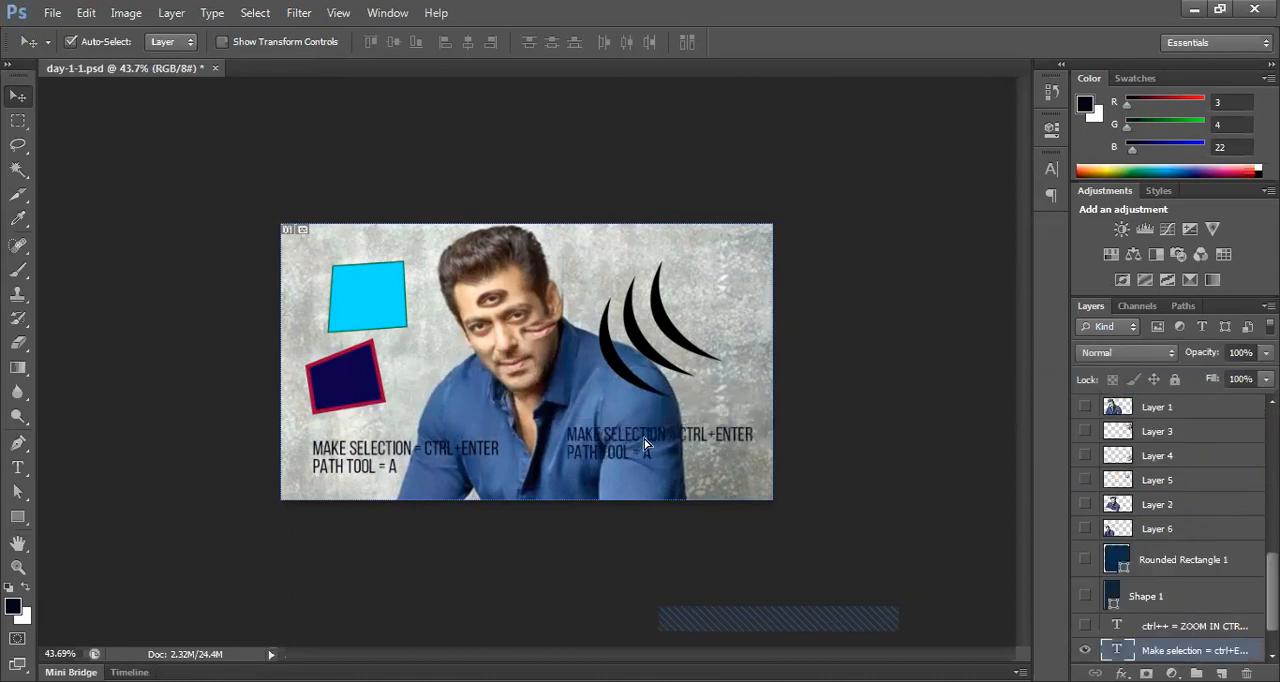
key("ctrl+z")
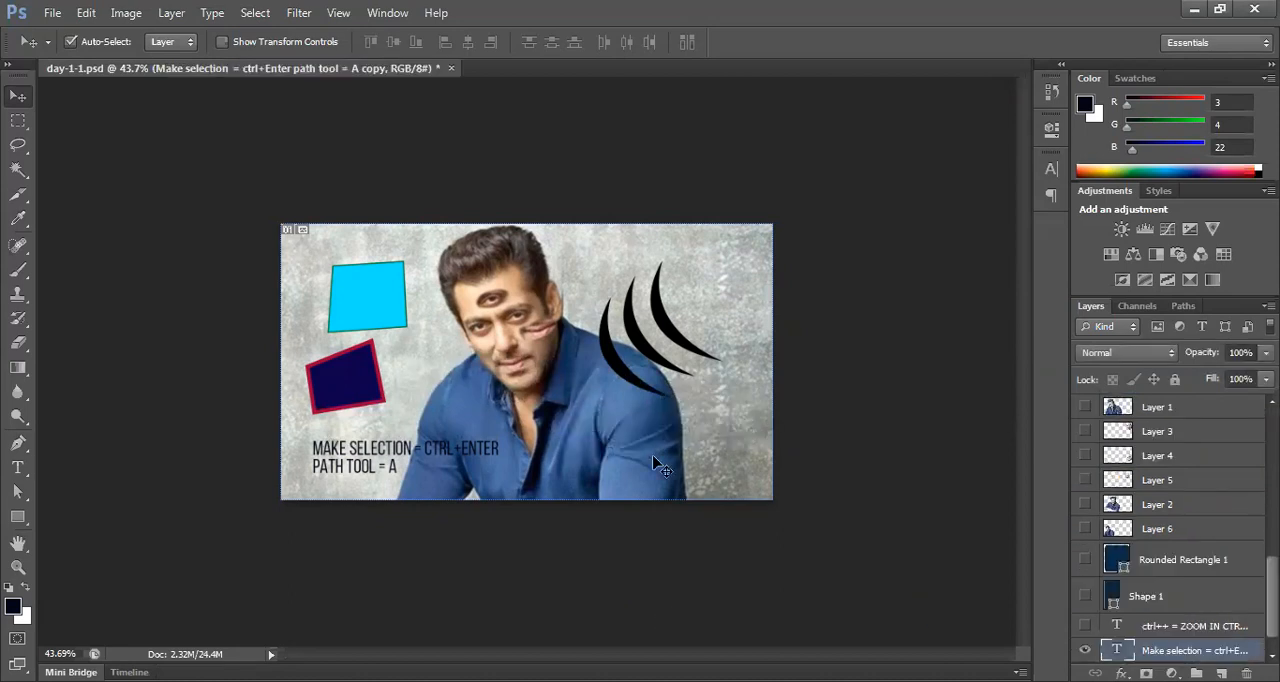
Step: Delete both crescent copies, keeping only the original Shape 9
left_click(624, 383)
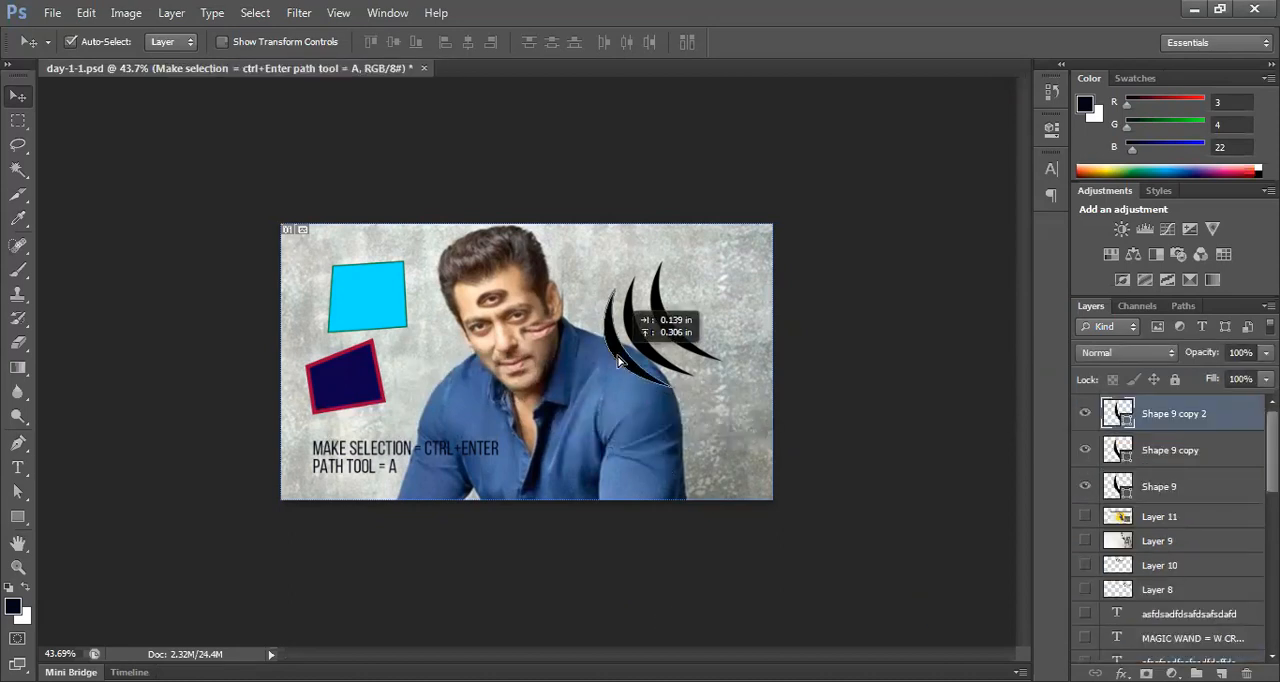
key("Delete")
key("Delete")
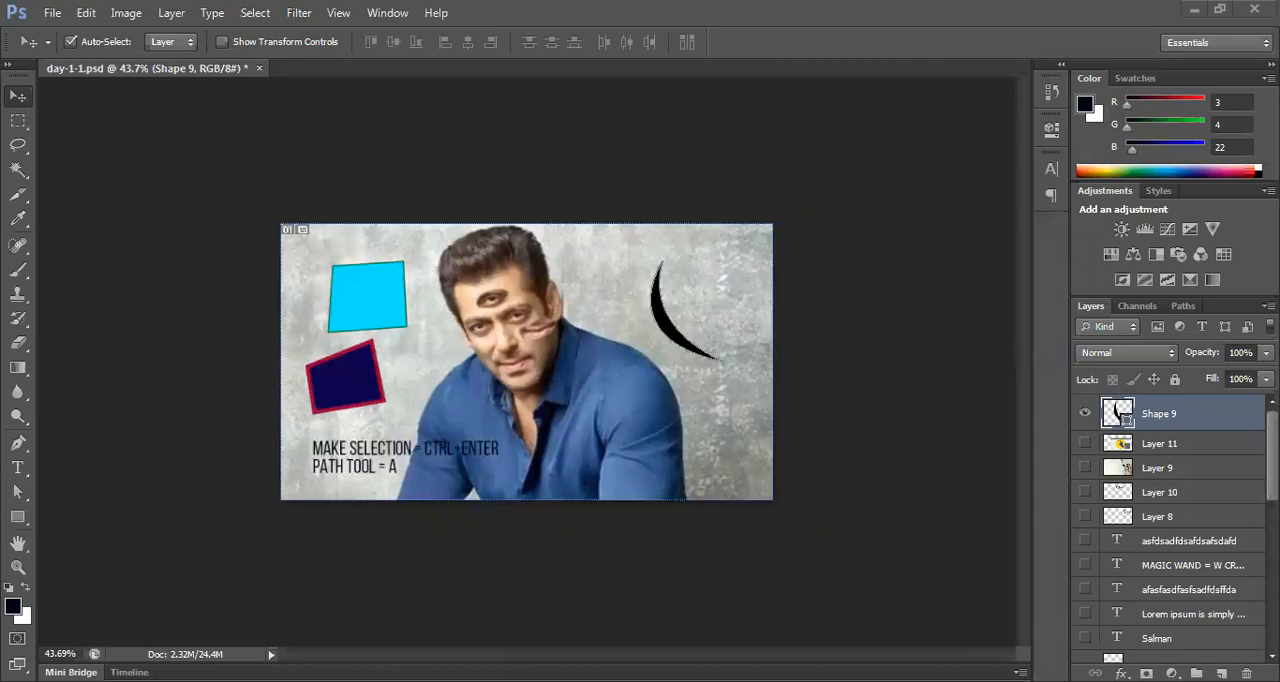
Step: Make the kingfisher illustration on Layer 11 visible as a drawing reference
left_click(1085, 443)
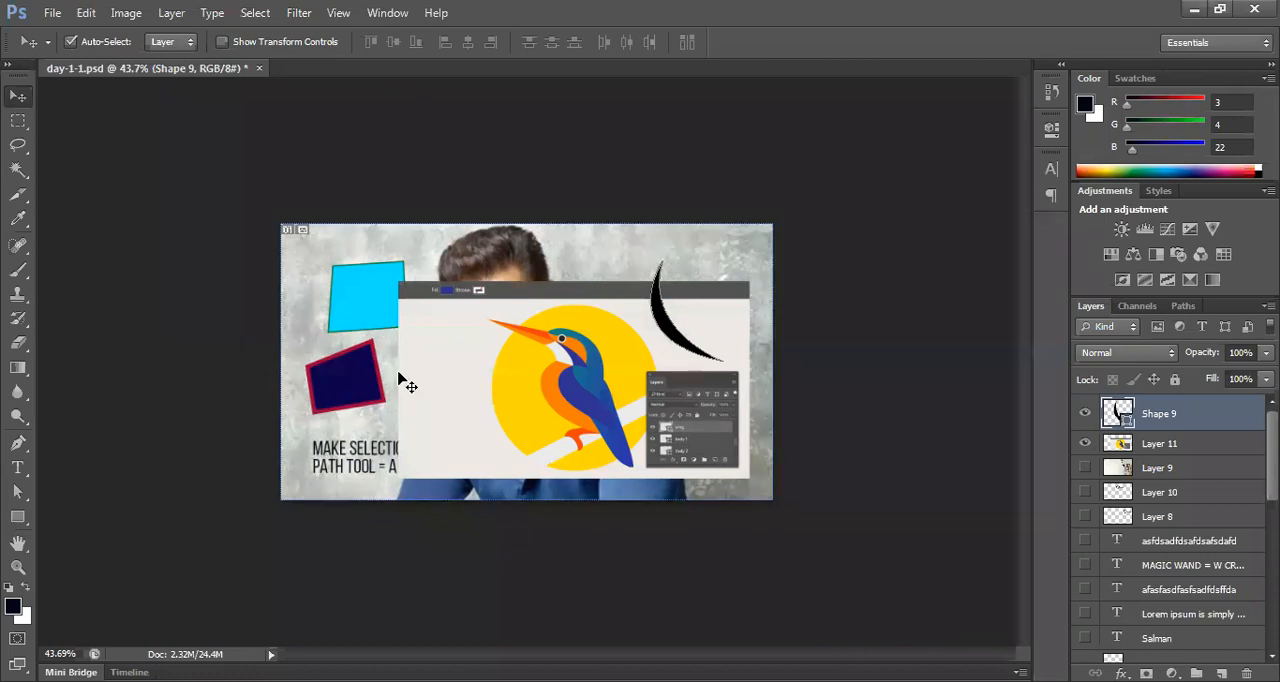
scroll(592, 414, "up", 2)
scroll(592, 421, "up", 5)
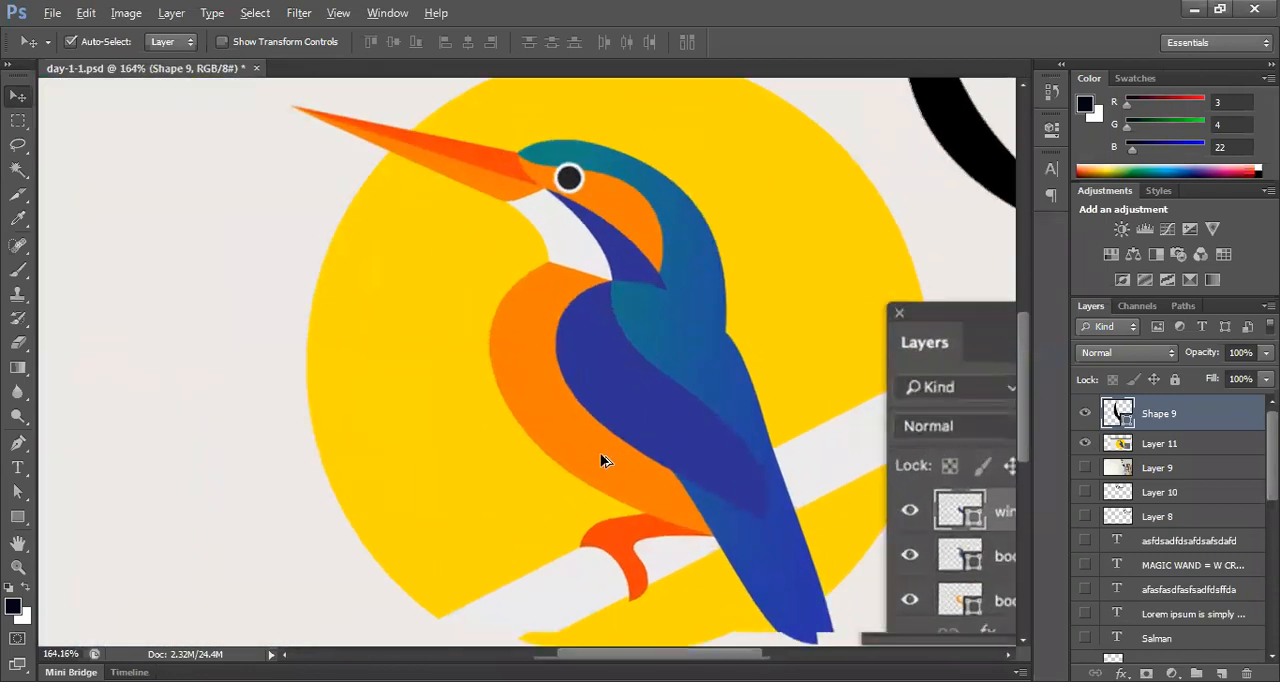
scroll(636, 306, "up", 1)
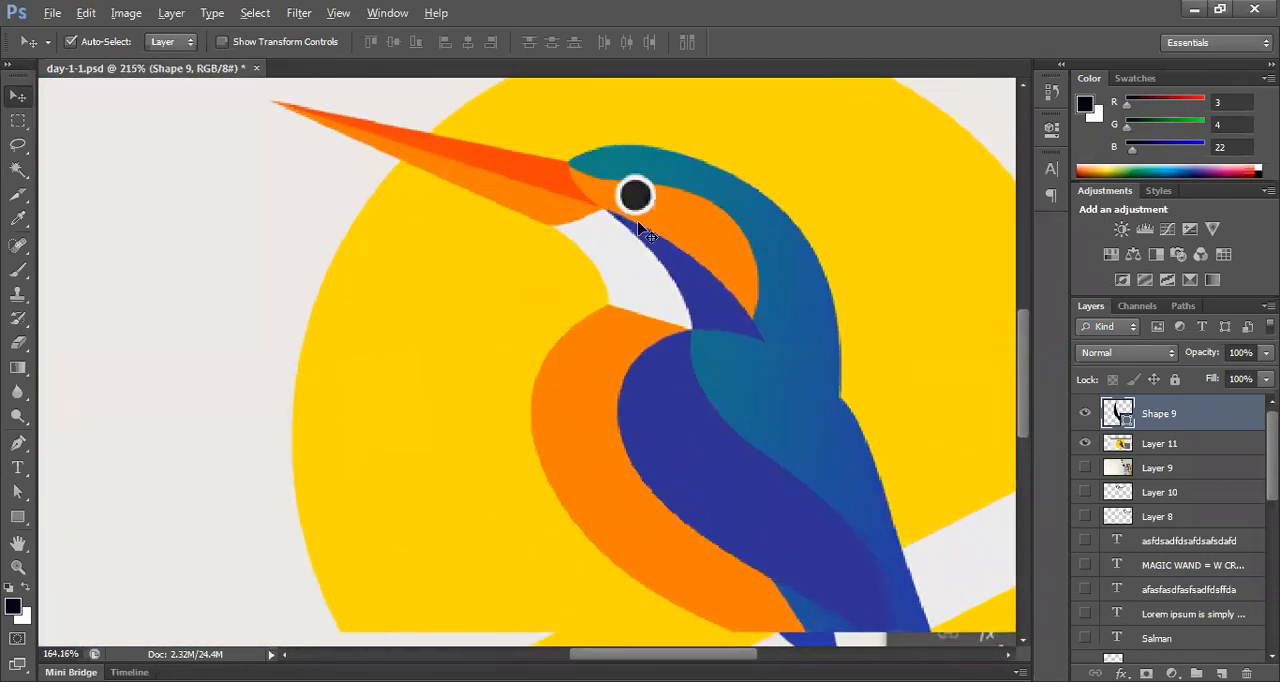
scroll(648, 205, "up", 2)
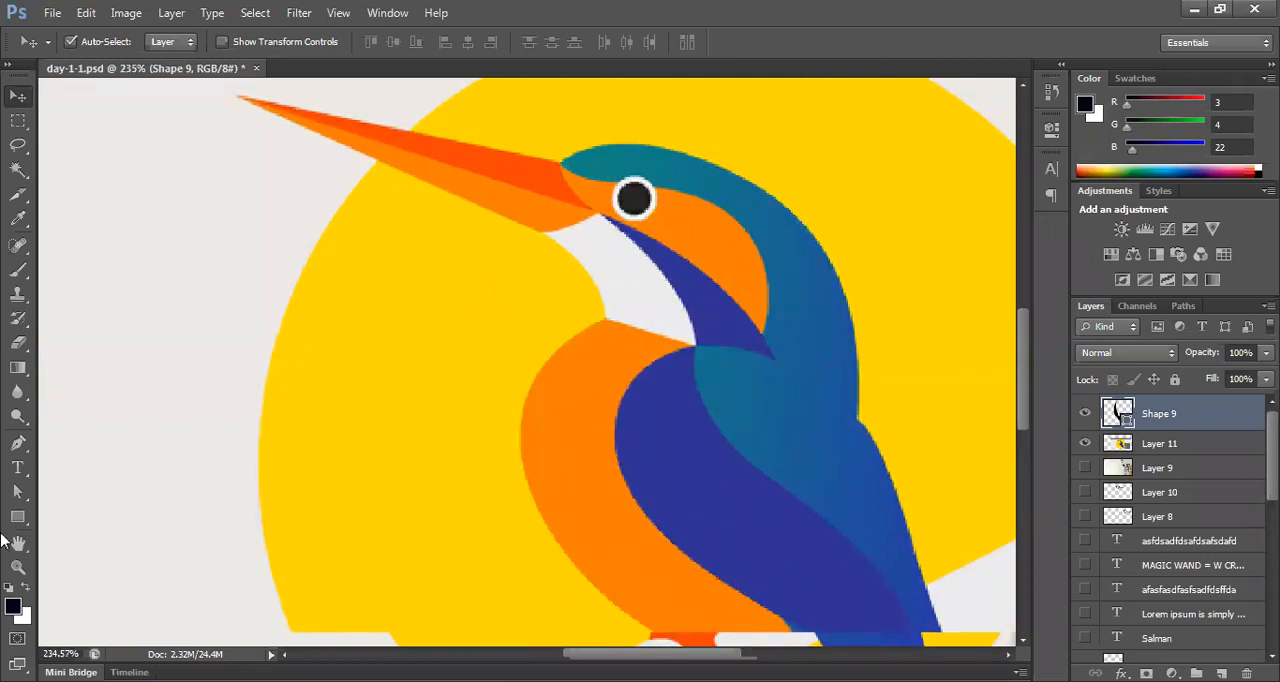
Step: Draw a circle about 17 px wide beside the bird's throat with the Ellipse tool and shift it slightly away from the bird
left_click(17, 517)
right_click(17, 517)
left_click(86, 560)
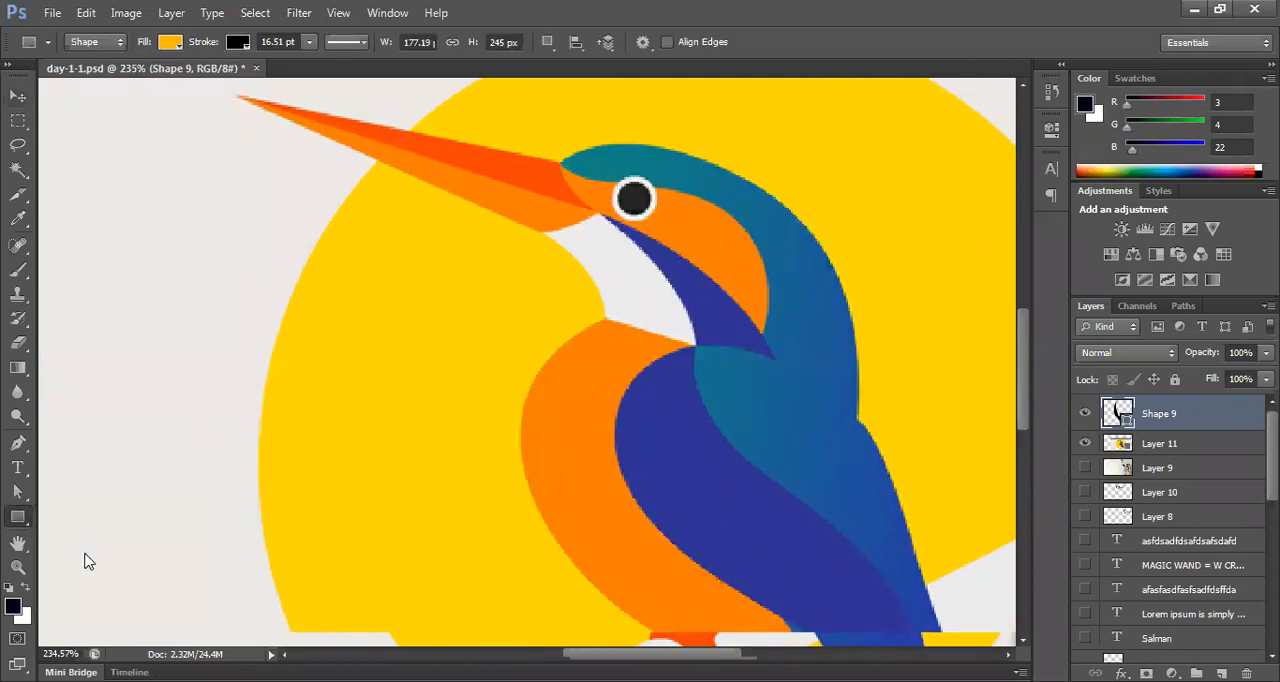
left_click_drag(521, 288, 558, 322)
key("v")
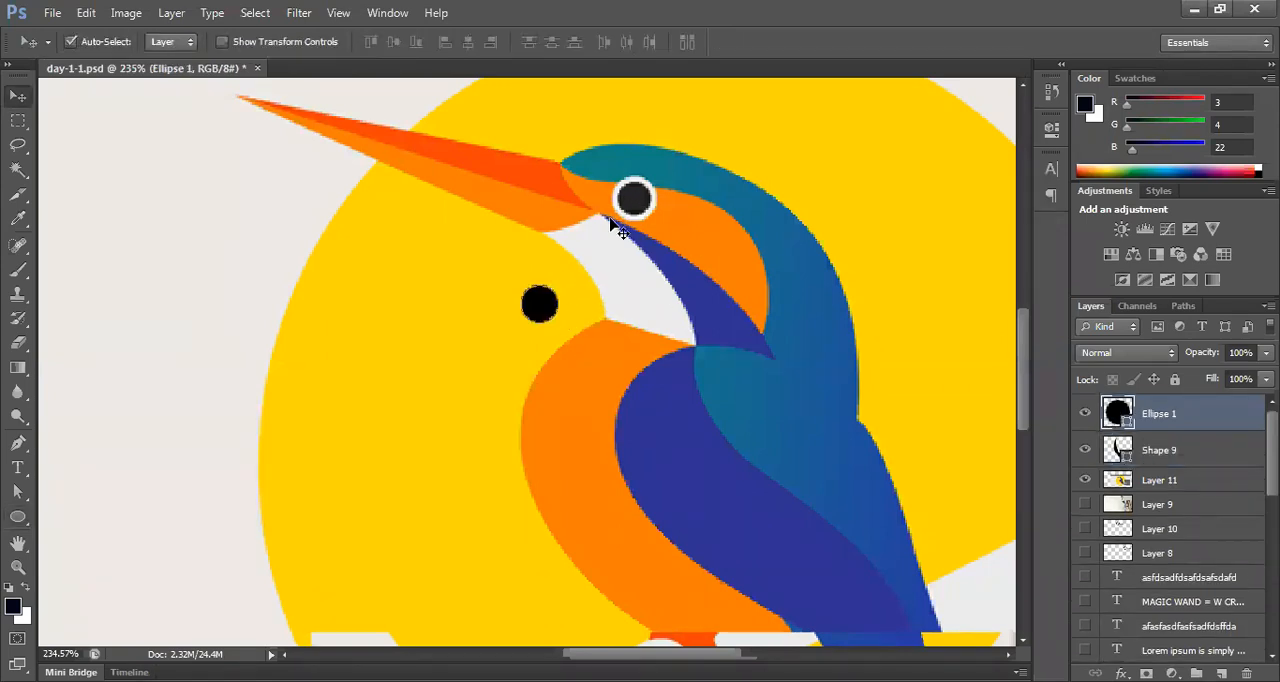
left_click_drag(538, 306, 510, 297)
Step: Give the small circle a white stroke of 3.22 pt and a dark navy fill
left_click(18, 517)
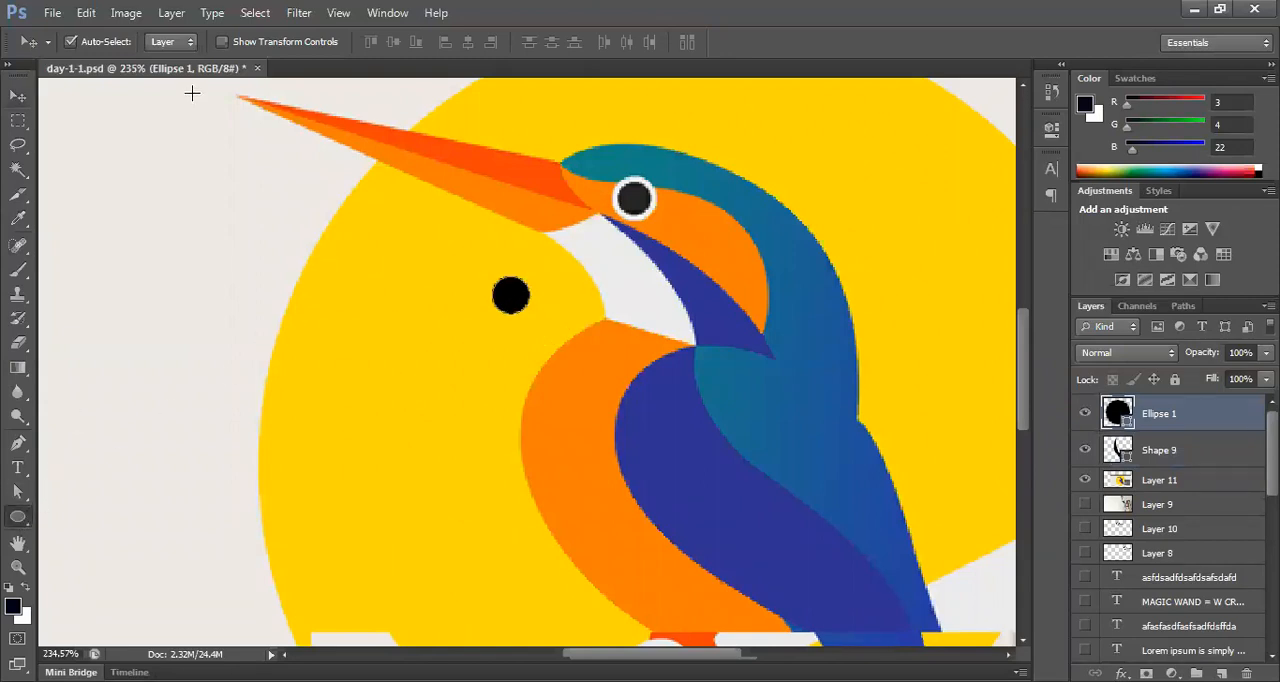
left_click(240, 42)
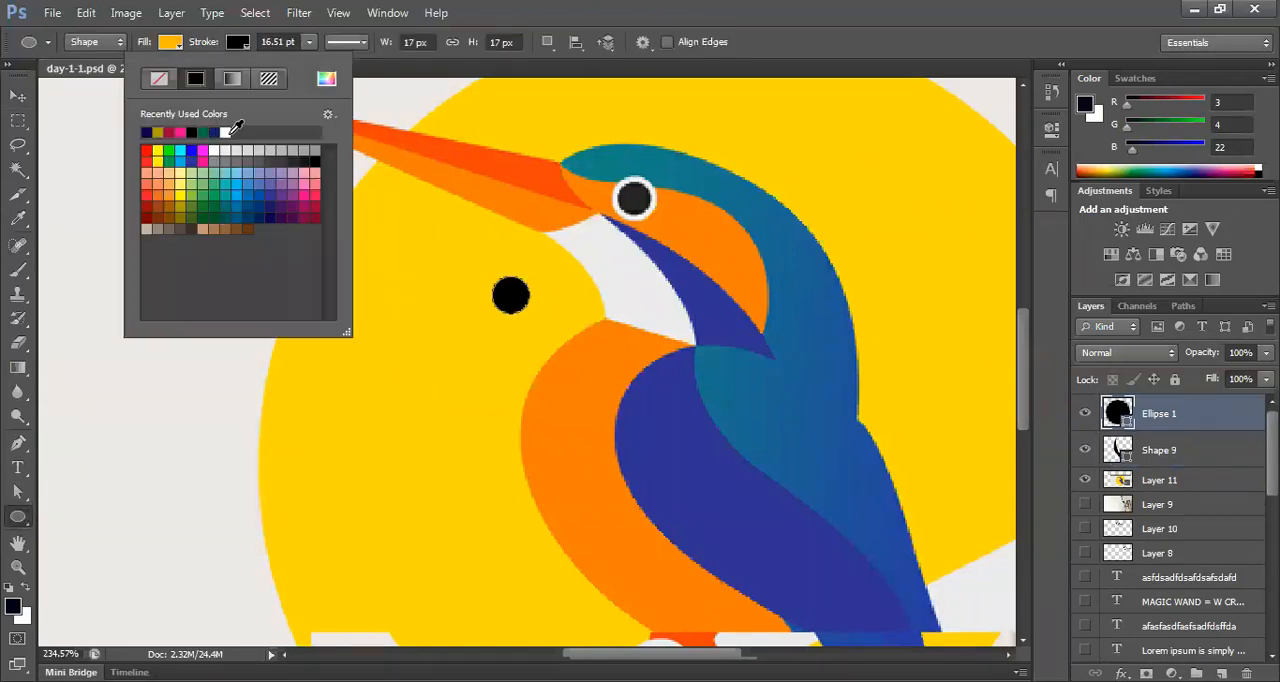
left_click(234, 130)
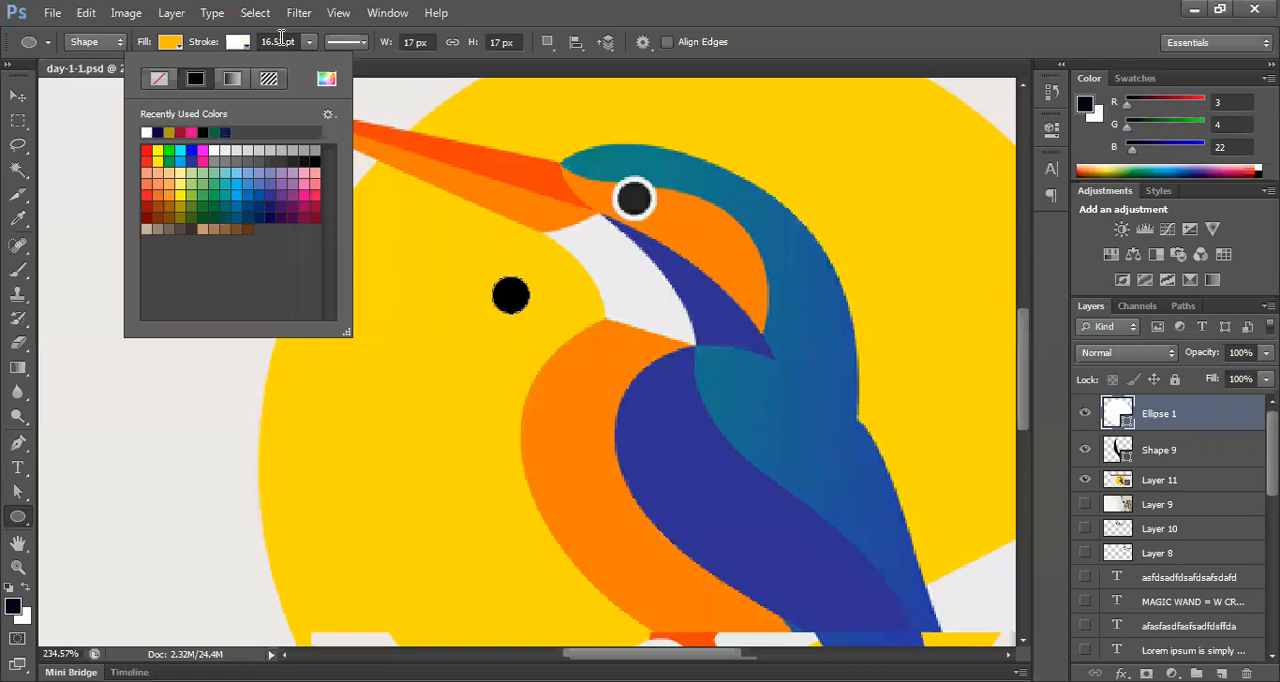
mouse_move(308, 45)
left_mouse_down()
mouse_move(278, 64)
mouse_move(288, 69)
left_mouse_up()
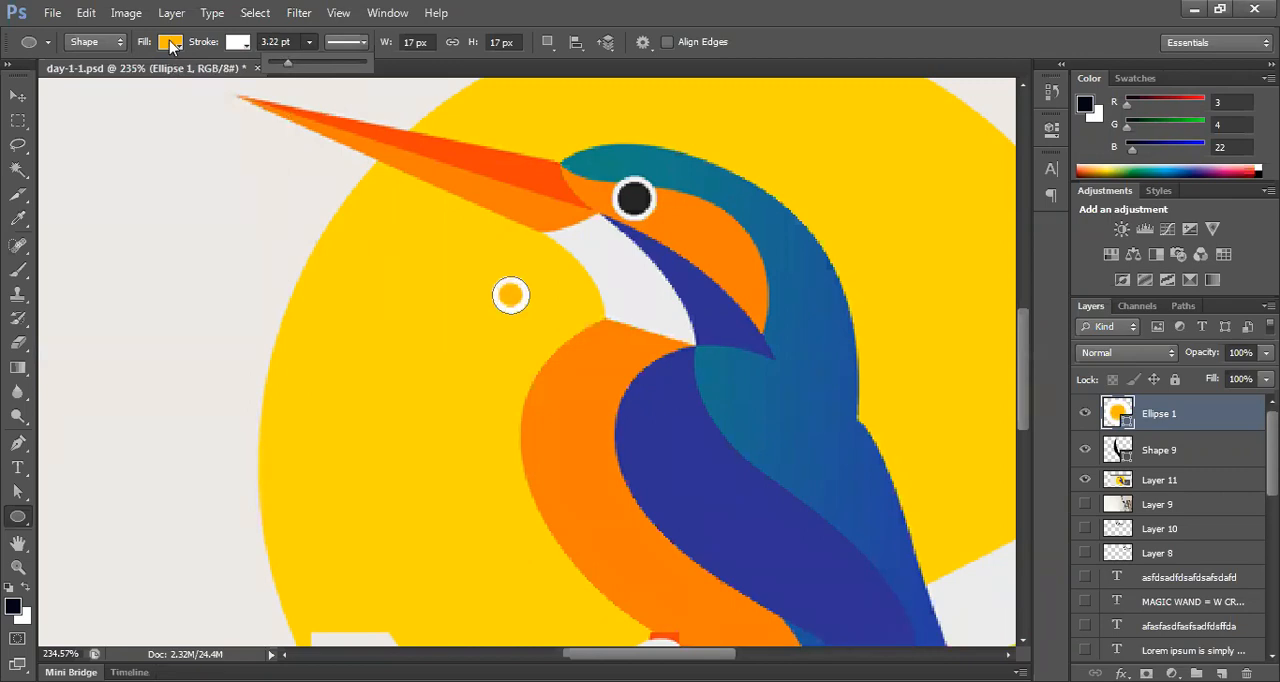
left_click(170, 45)
left_click(78, 132)
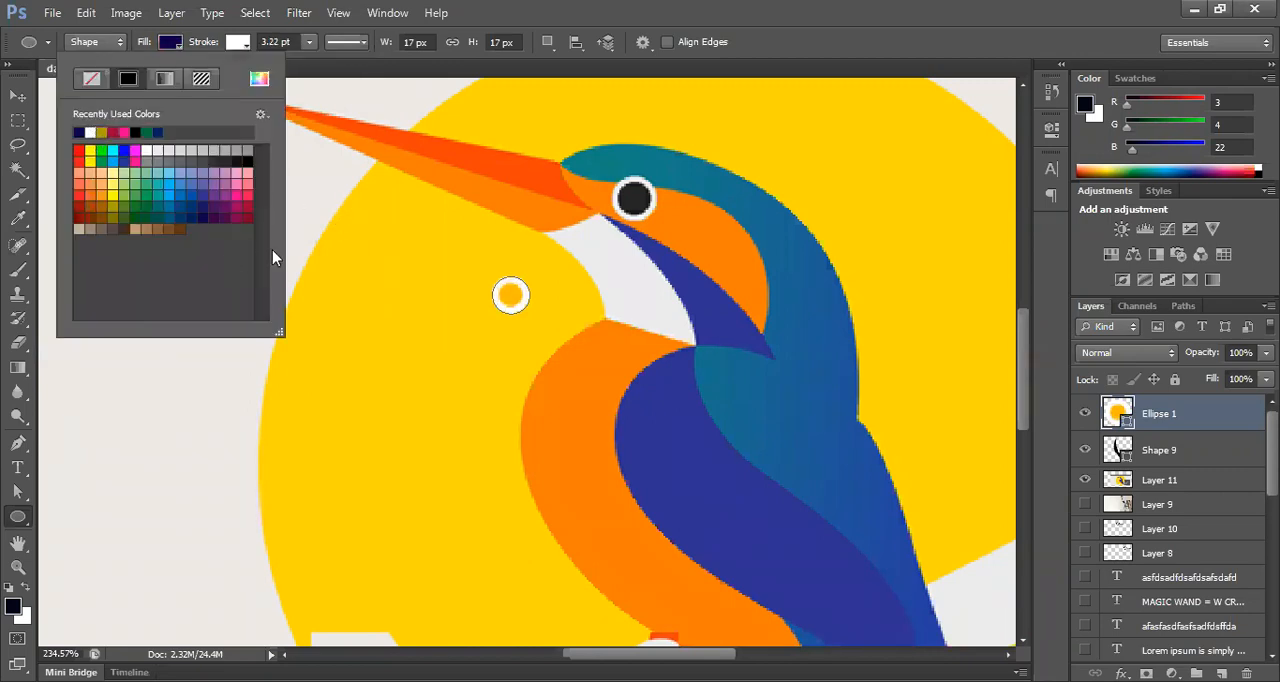
Step: Enlarge the circle slightly with Free Transform and place it on the yellow disc below the beak
left_click(18, 95)
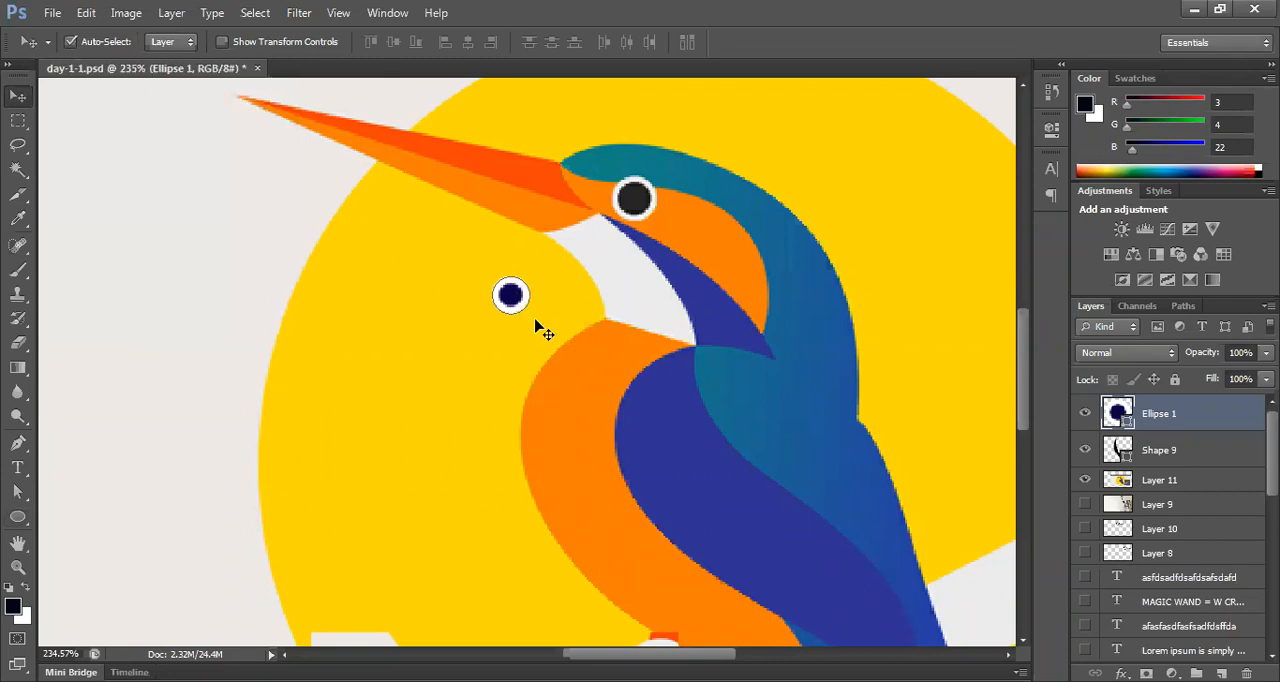
key("ctrl+t")
left_click_drag(535, 273, 422, 293)
double_click(523, 306)
left_click(553, 335)
left_click(443, 414)
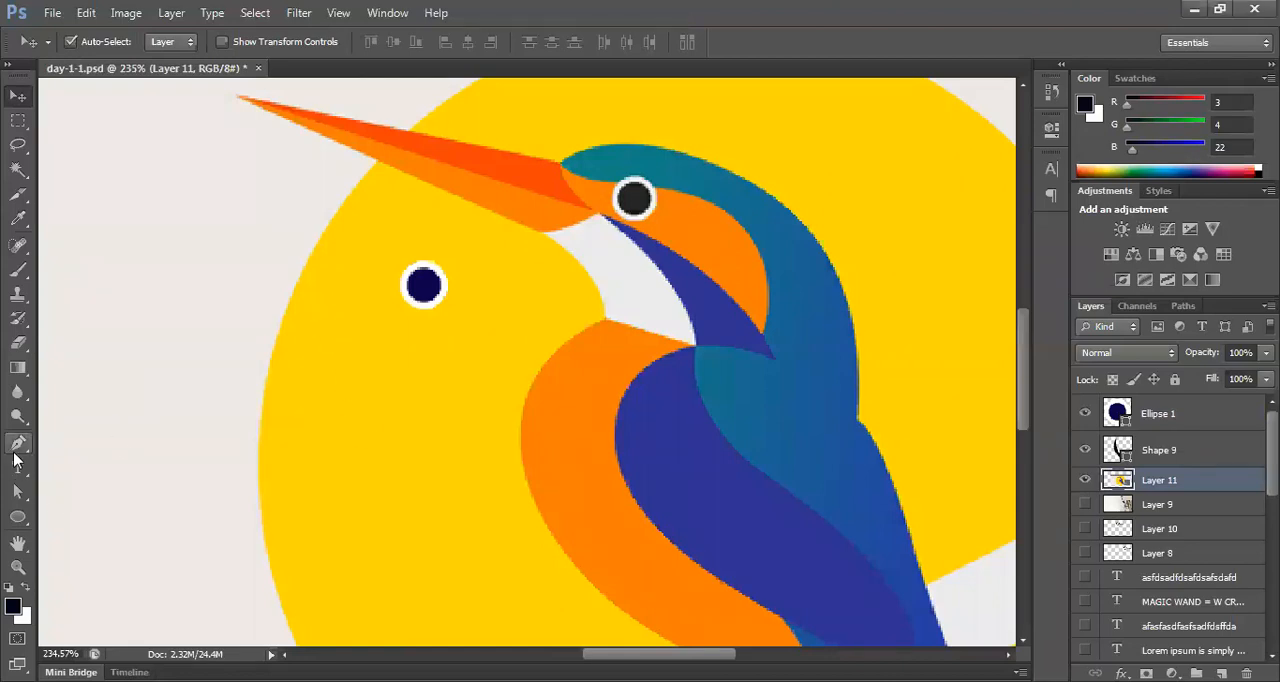
Step: Draw a closed three-cornered curved shape about 40 by 57 px below the circle with the Pen tool in Shape mode
left_click_drag(17, 443, 62, 442)
left_click(338, 323)
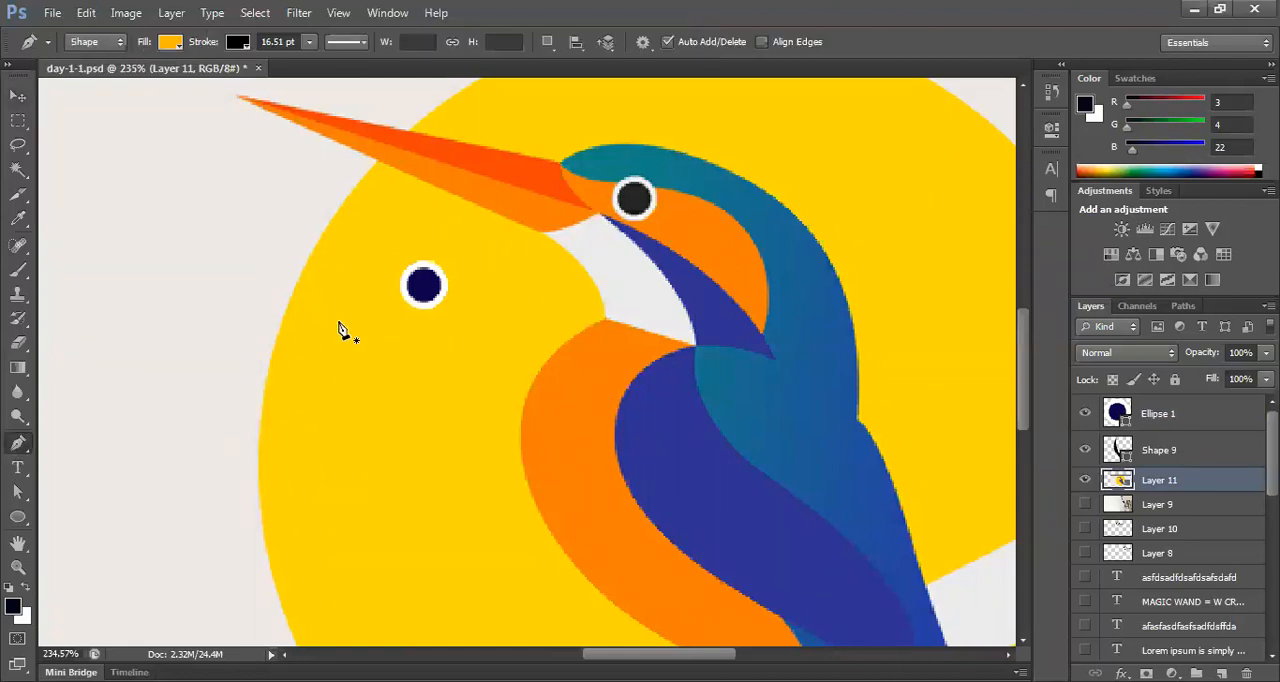
left_click_drag(351, 443, 323, 514)
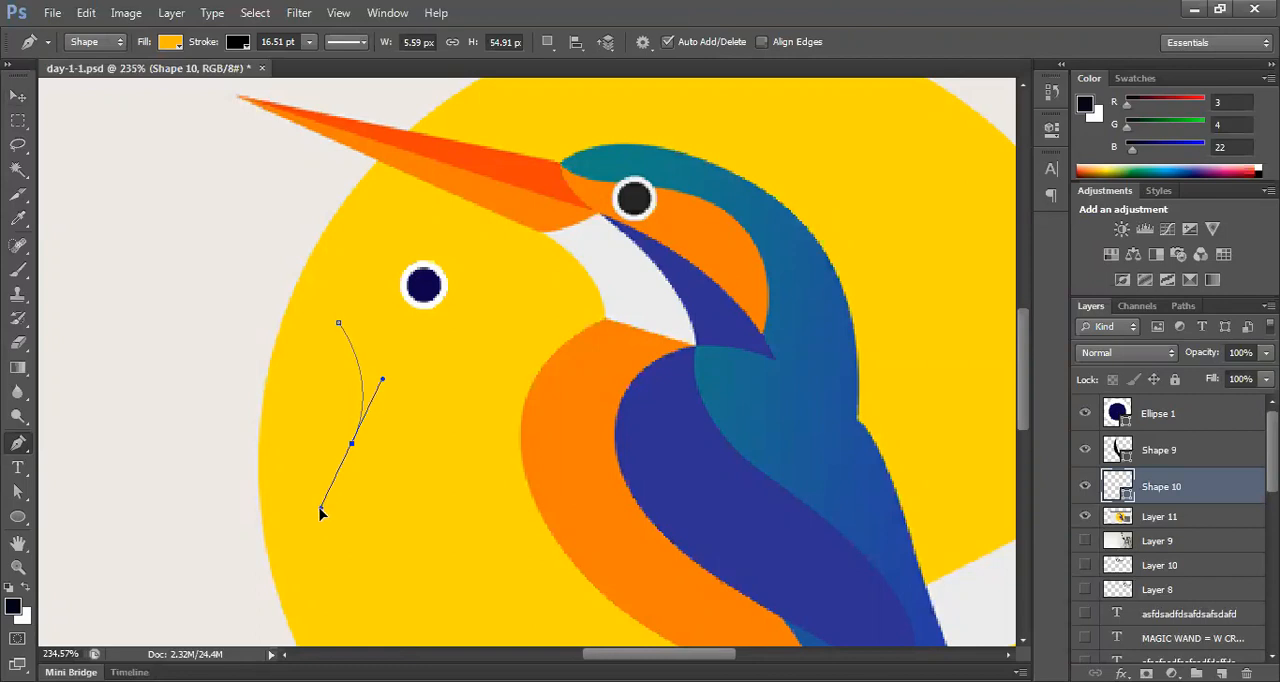
left_click(351, 443, "alt")
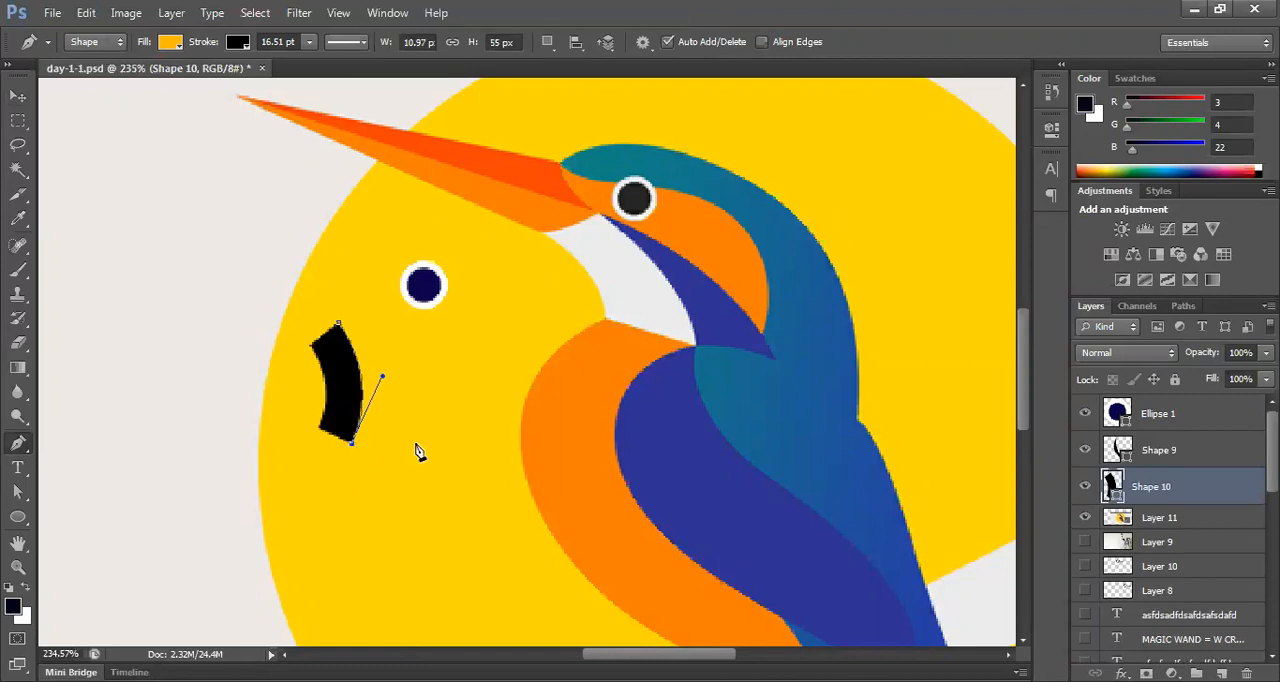
left_click_drag(426, 448, 443, 463)
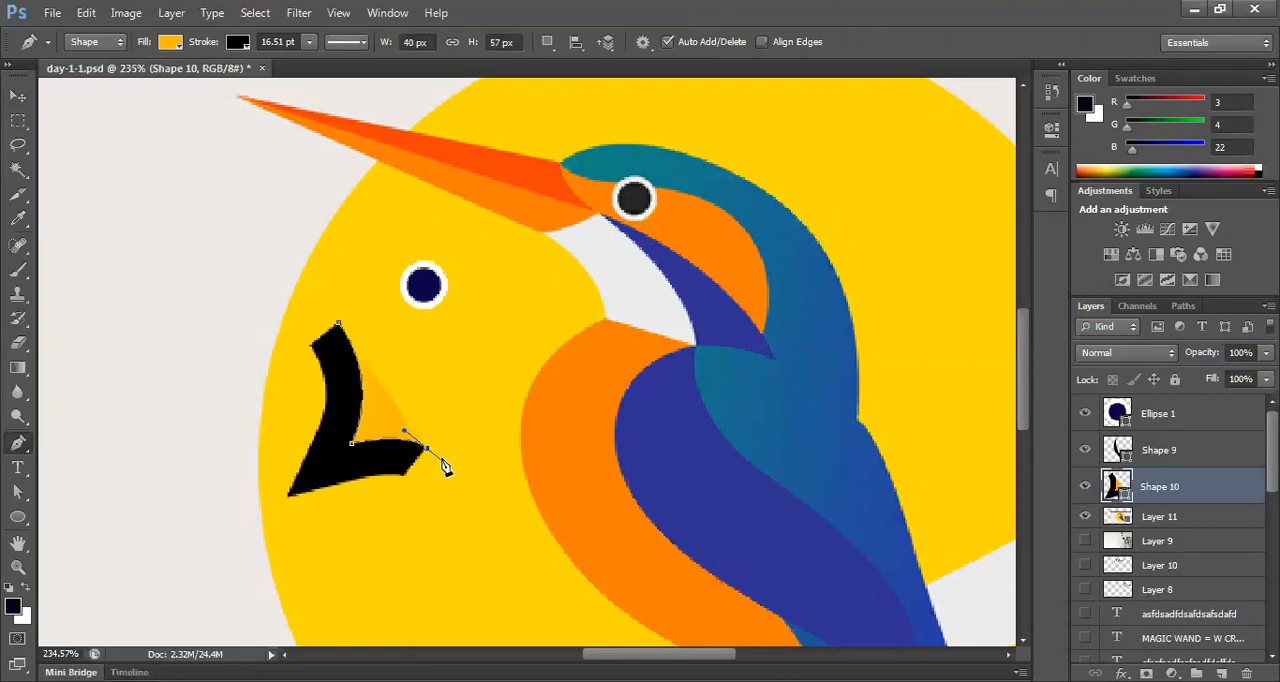
left_click(426, 448, "alt")
left_click_drag(340, 328, 272, 291)
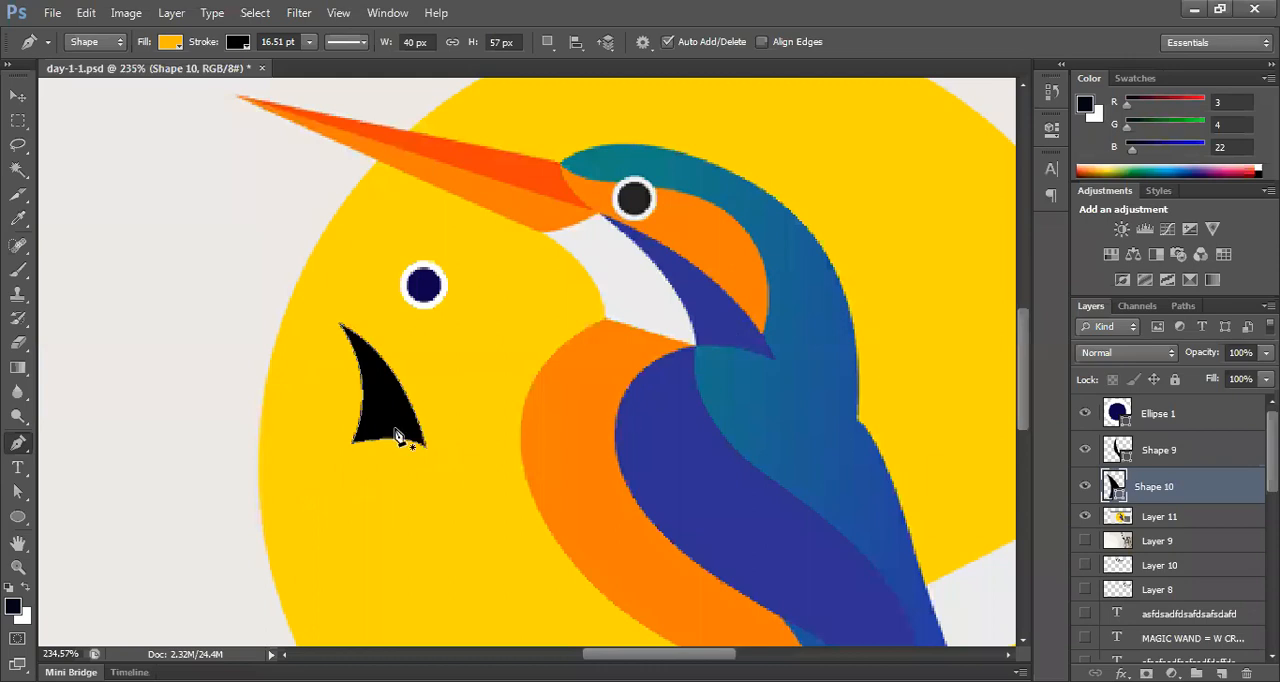
Step: Rotate the black curved shape by -13.24° and position it just below the circle with Free Transform
key("v")
left_click_drag(383, 425, 356, 413)
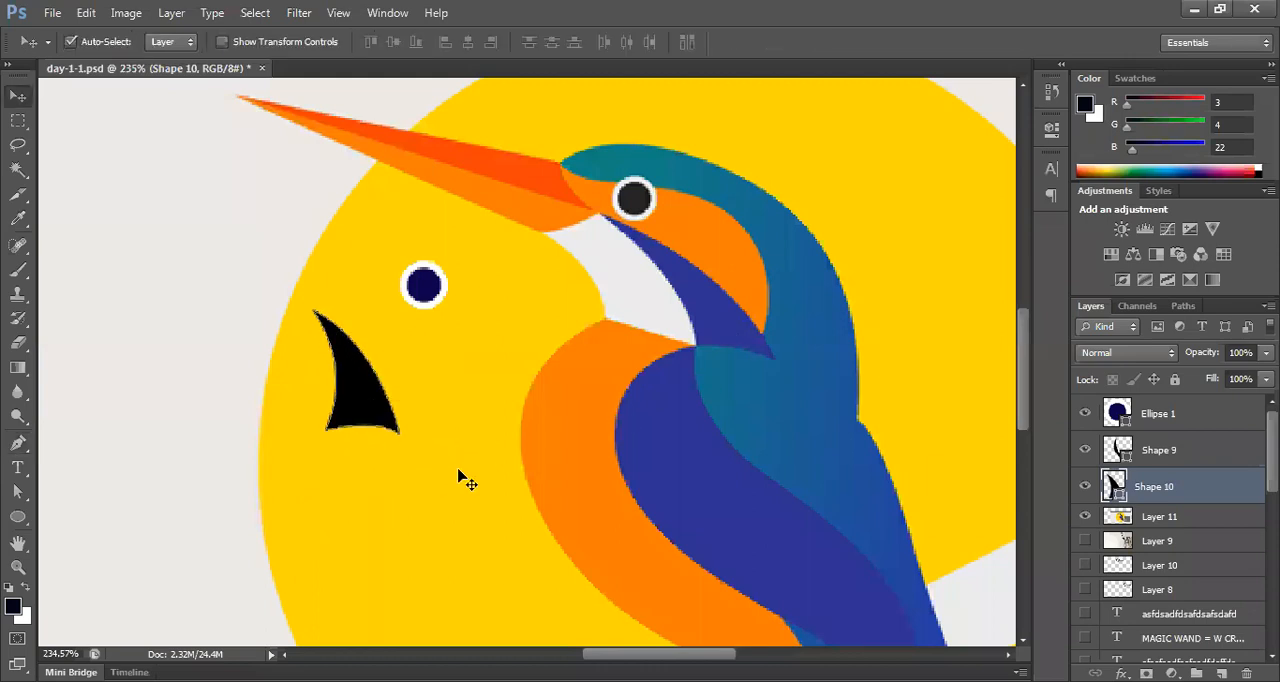
key("ctrl+t")
left_click_drag(418, 339, 409, 326)
left_click_drag(374, 392, 447, 372)
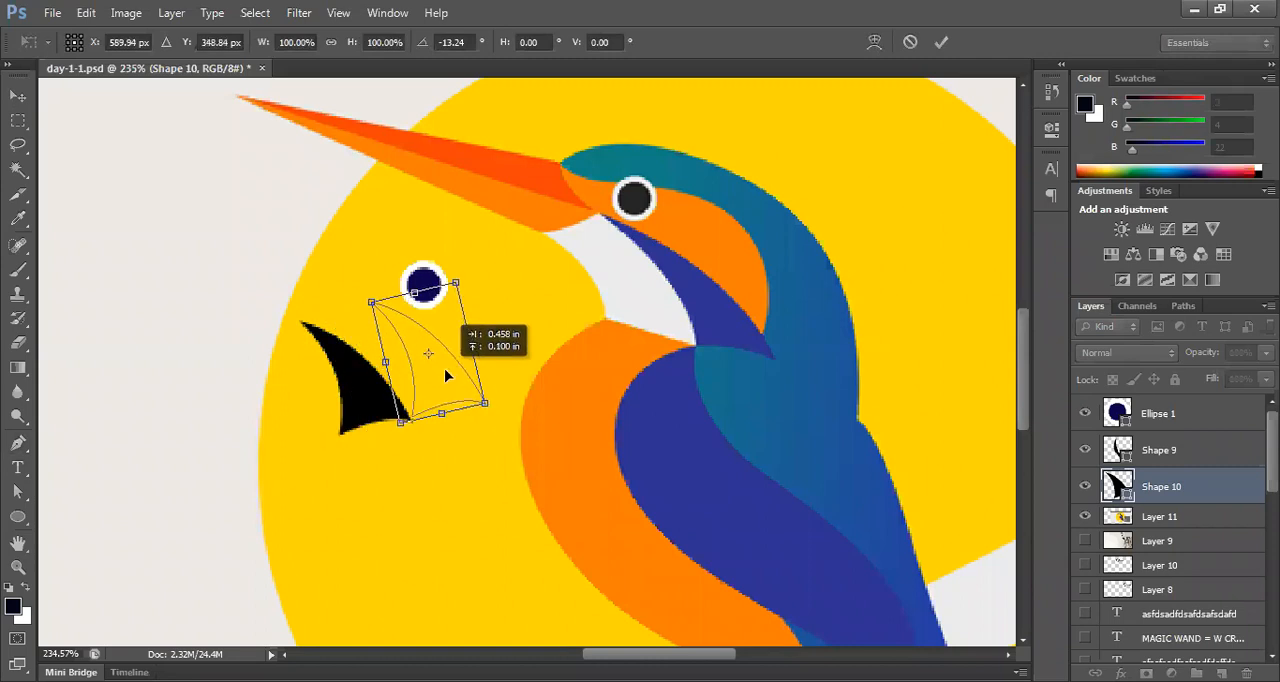
key("Return")
left_click(452, 450)
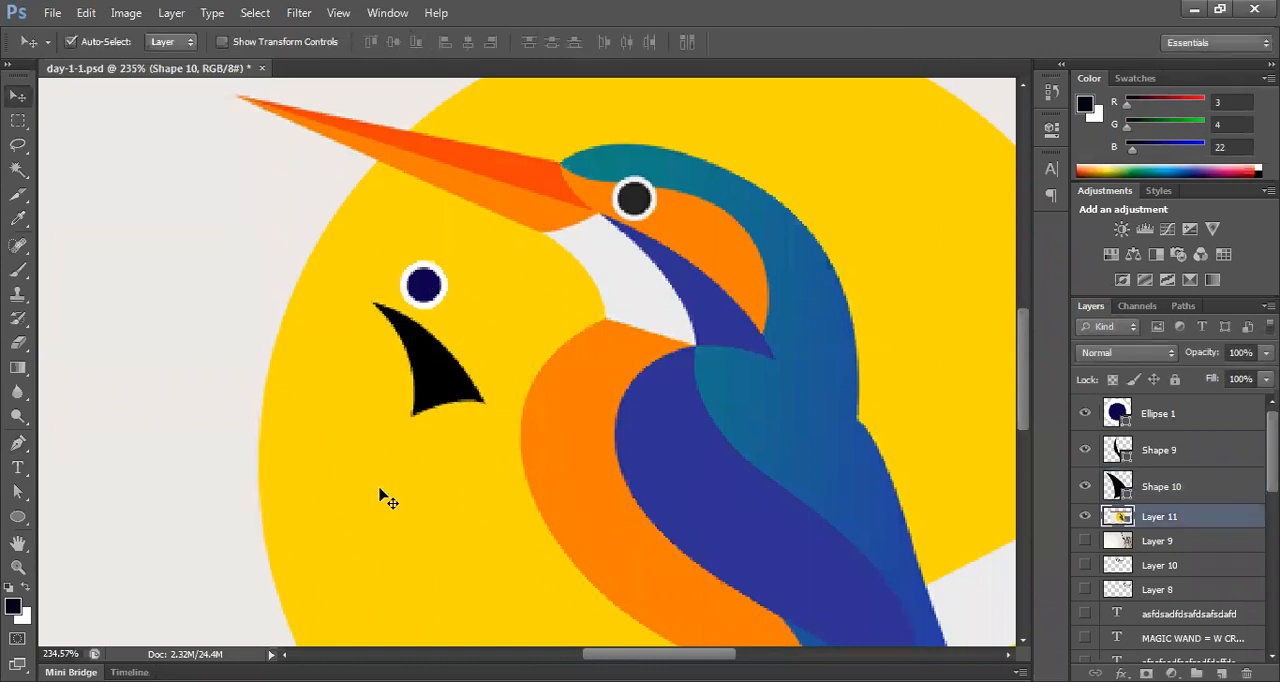
Step: Hide Layer 11, Ellipse 1, Shape 9 and Shape 10
scroll(535, 285, "up", 2)
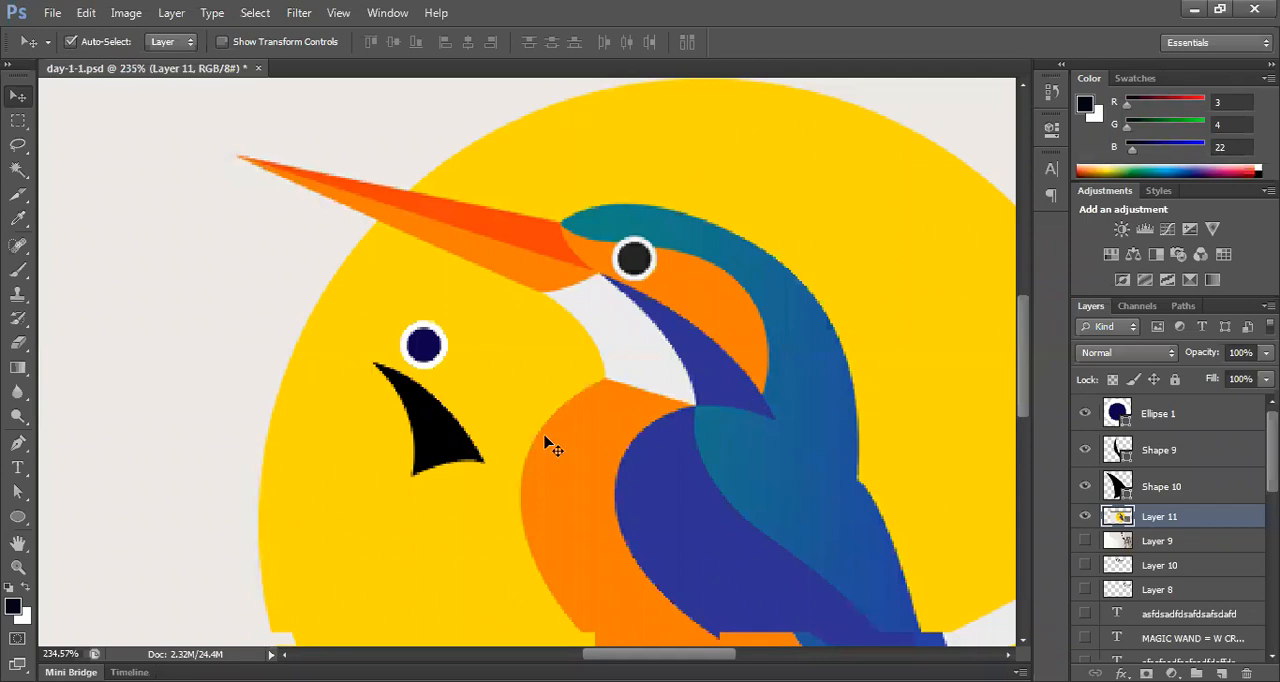
left_click(442, 454)
key("ctrl+1")
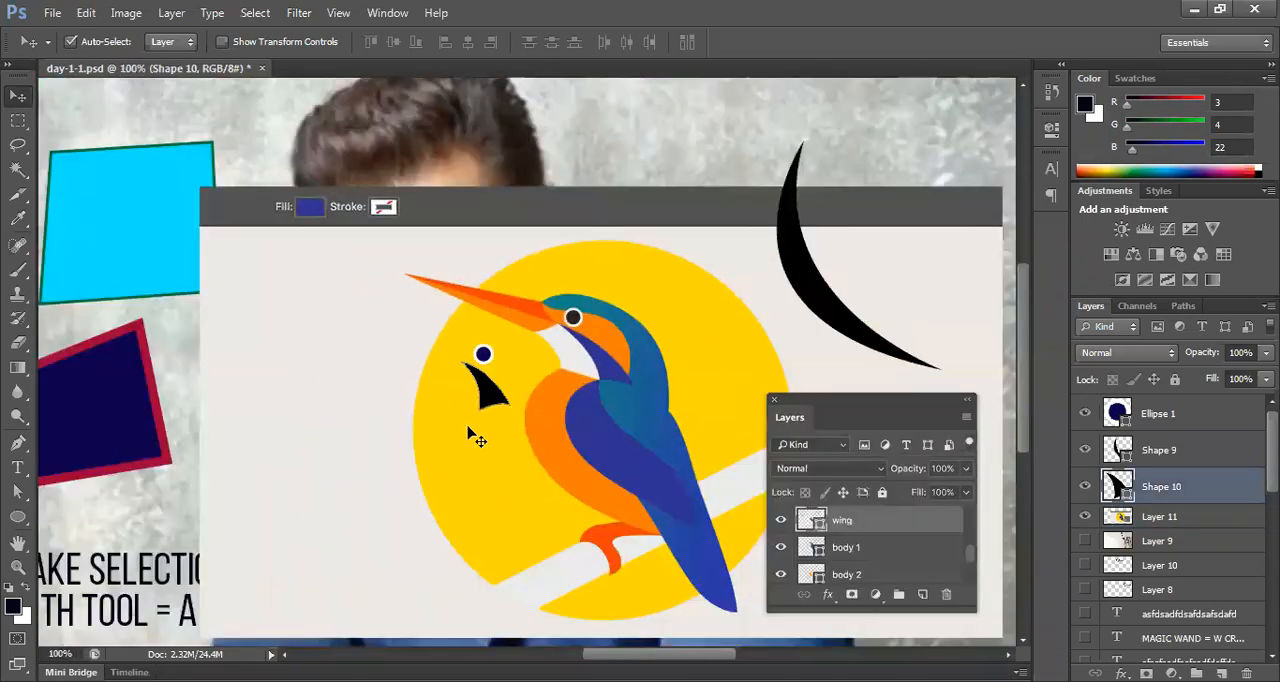
left_click_drag(567, 361, 695, 374)
left_click(745, 435)
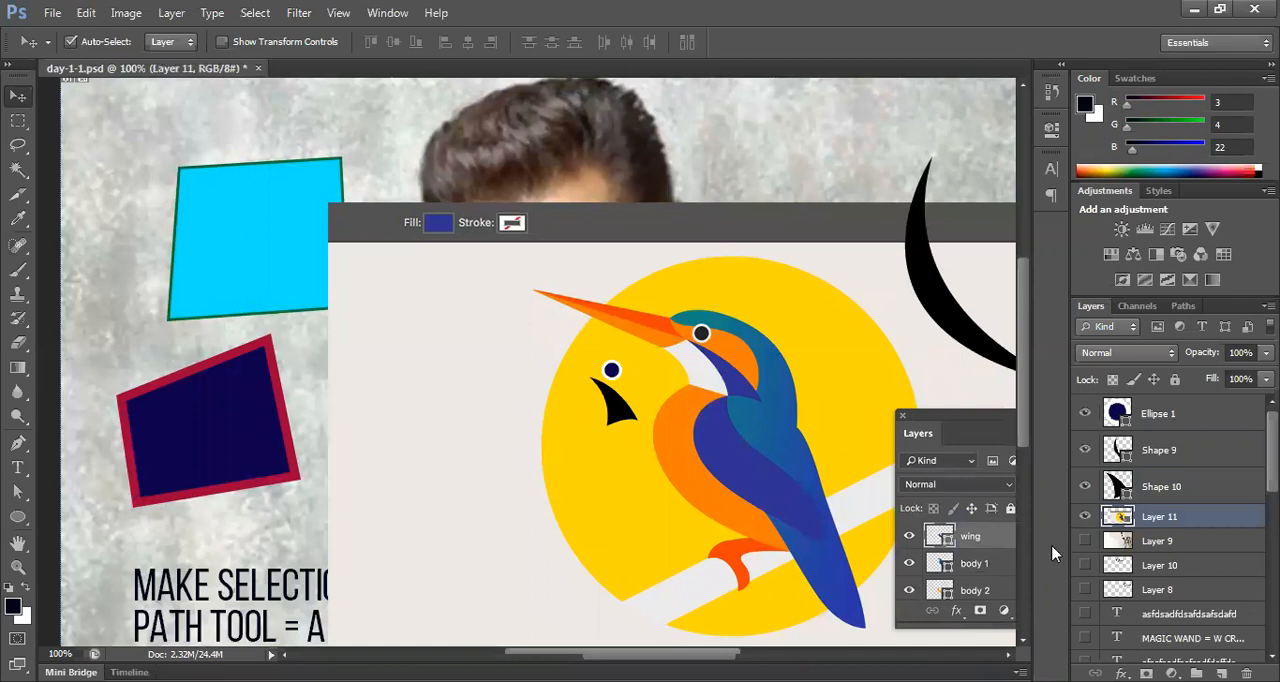
left_click(1085, 516)
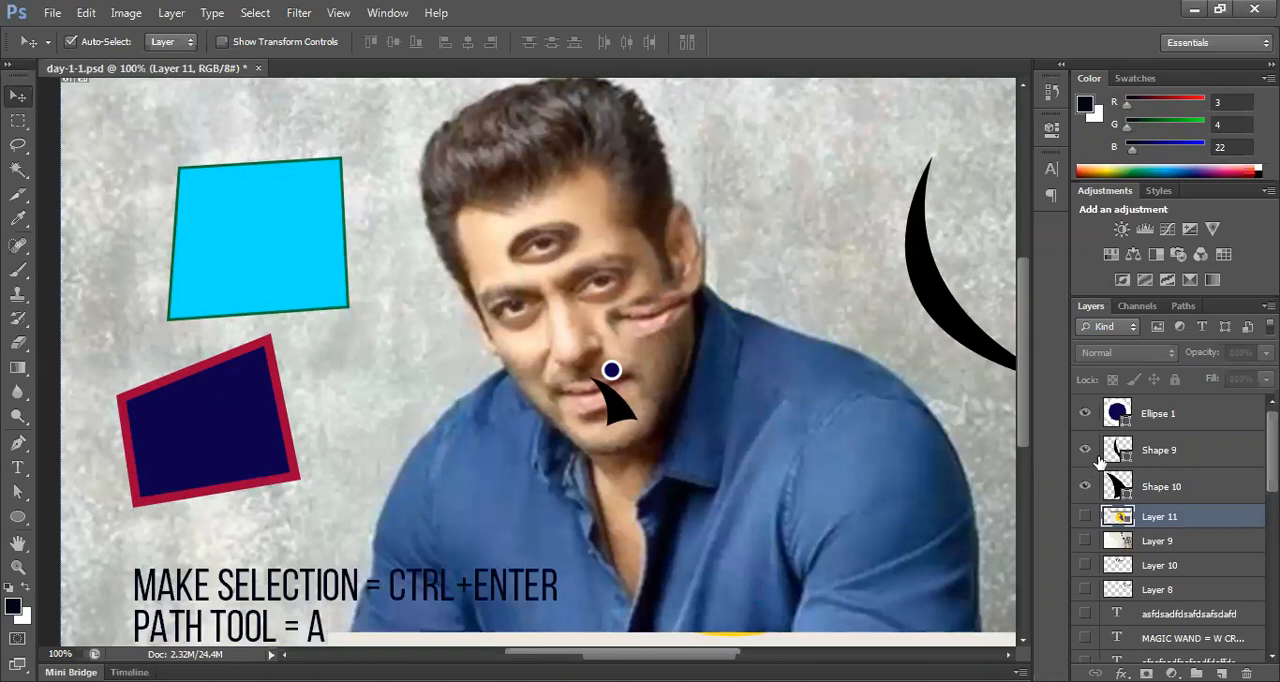
left_click(1085, 413)
left_click(1086, 453)
left_click(1086, 486)
Step: Activate the Brush tool and hide the Shape 8 and Shape 2 layers
scroll(657, 418, "up", 2)
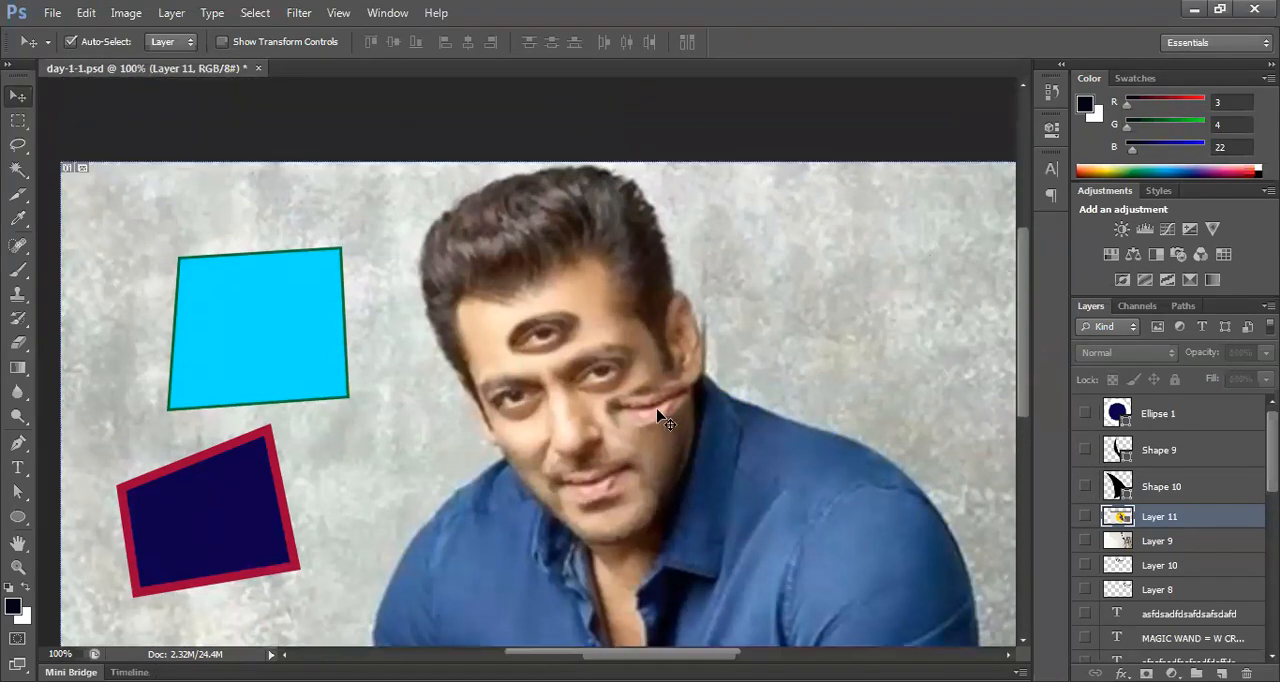
scroll(470, 390, "down", 4)
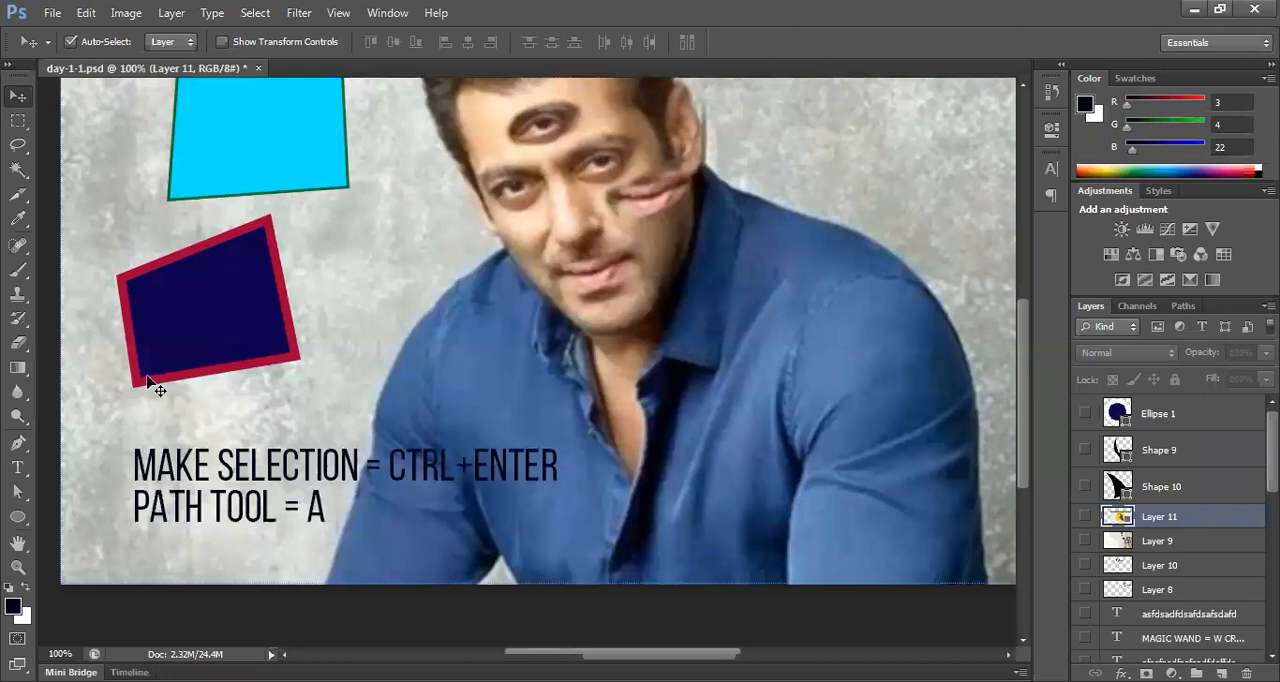
left_click_drag(22, 272, 77, 272)
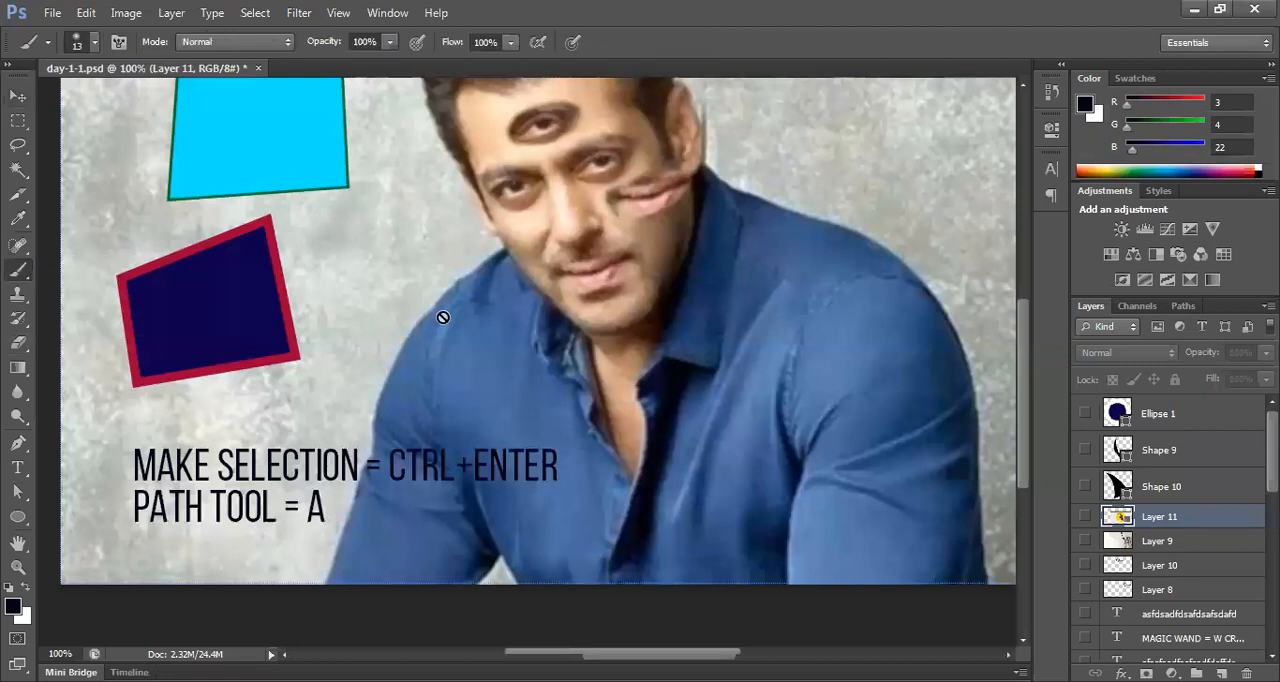
scroll(602, 328, "up", 2)
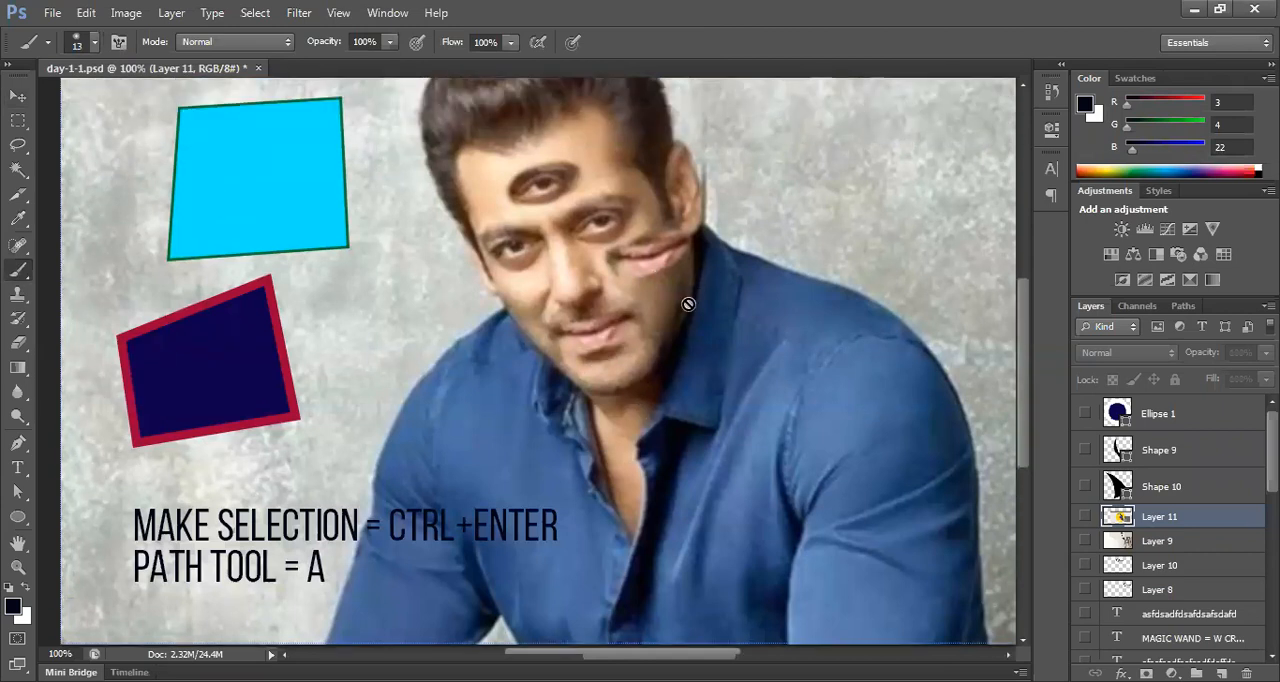
scroll(578, 390, "up", 1)
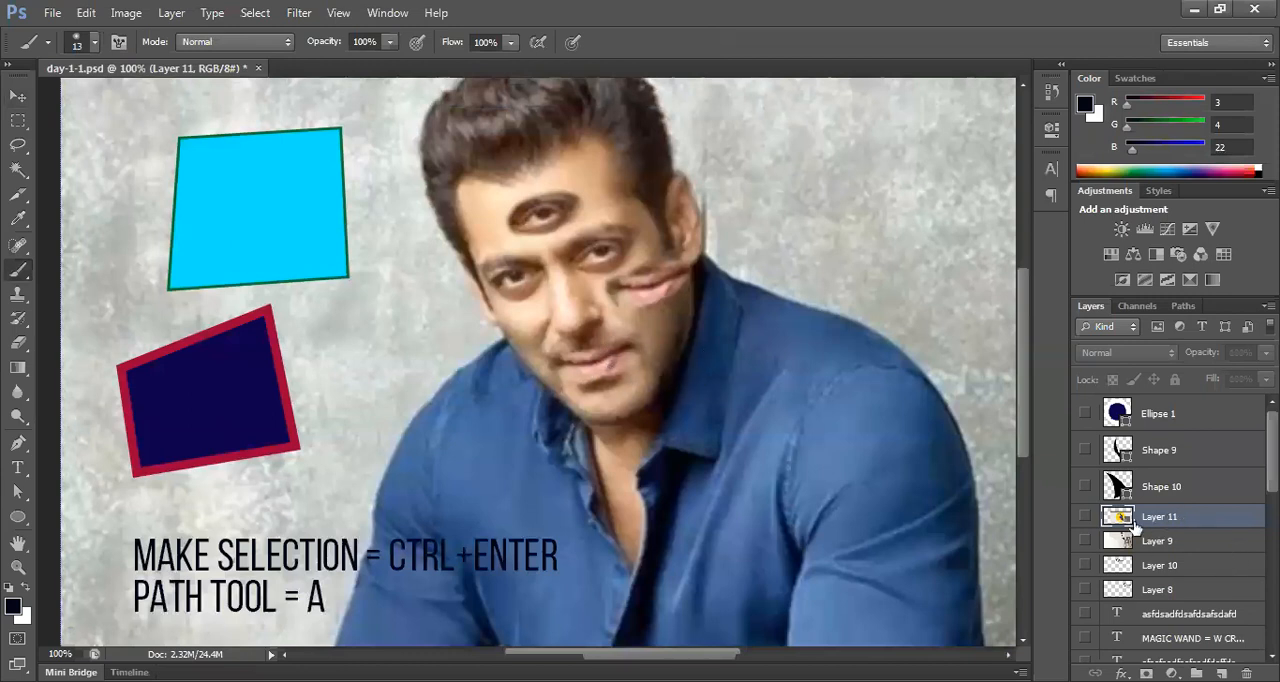
scroll(1173, 525, "down", 5)
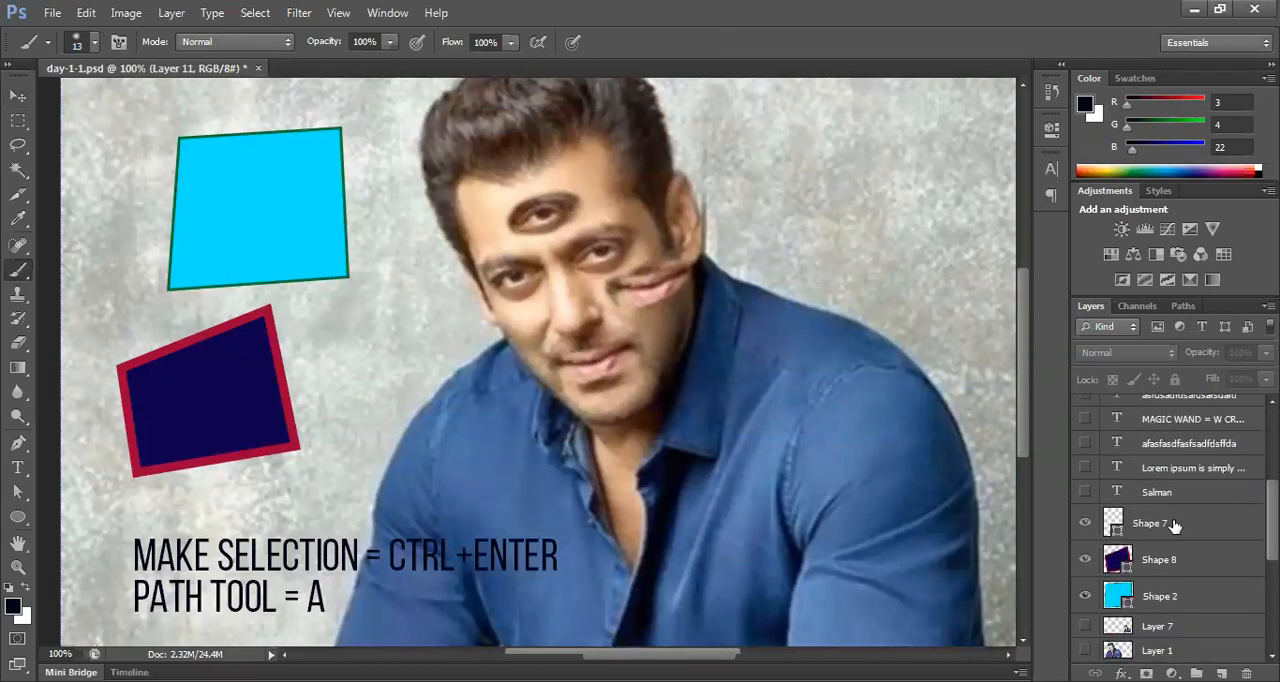
left_click(1084, 594)
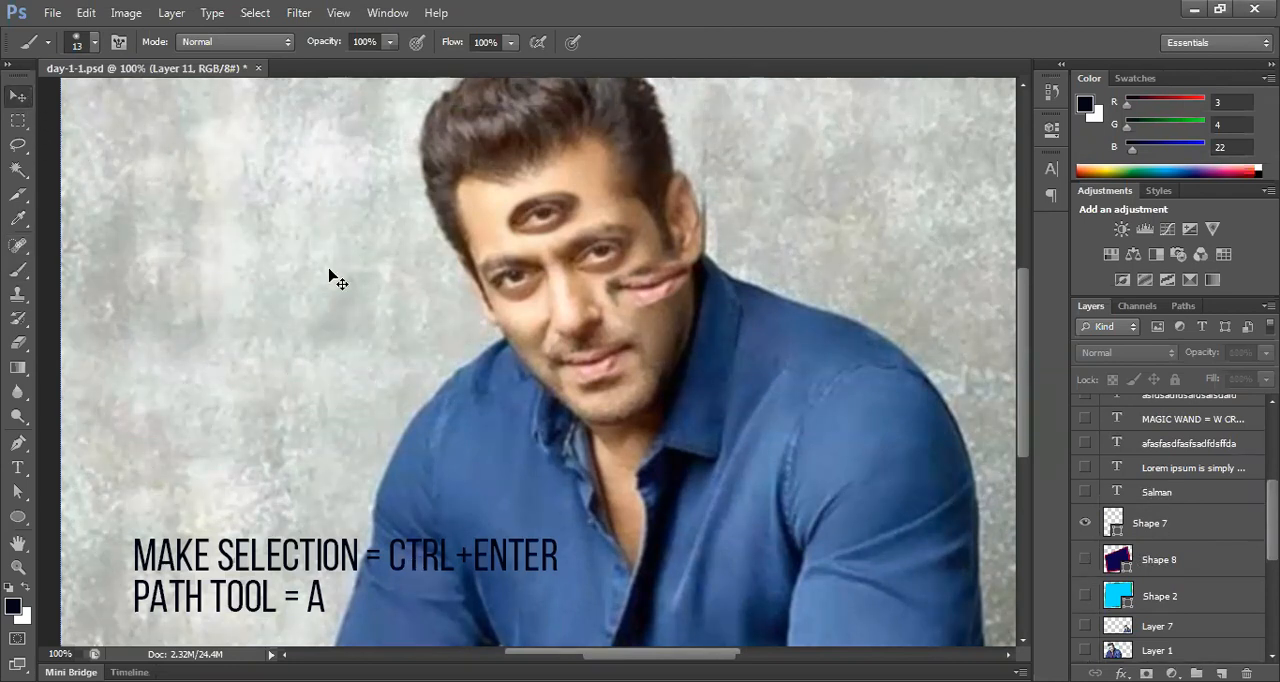
Step: Draw a 50 by 50 px circle on the grey wall beside the man with the Ellipse tool in Shape mode
key("v")
scroll(556, 390, "down", 1)
scroll(555, 371, "down", 2)
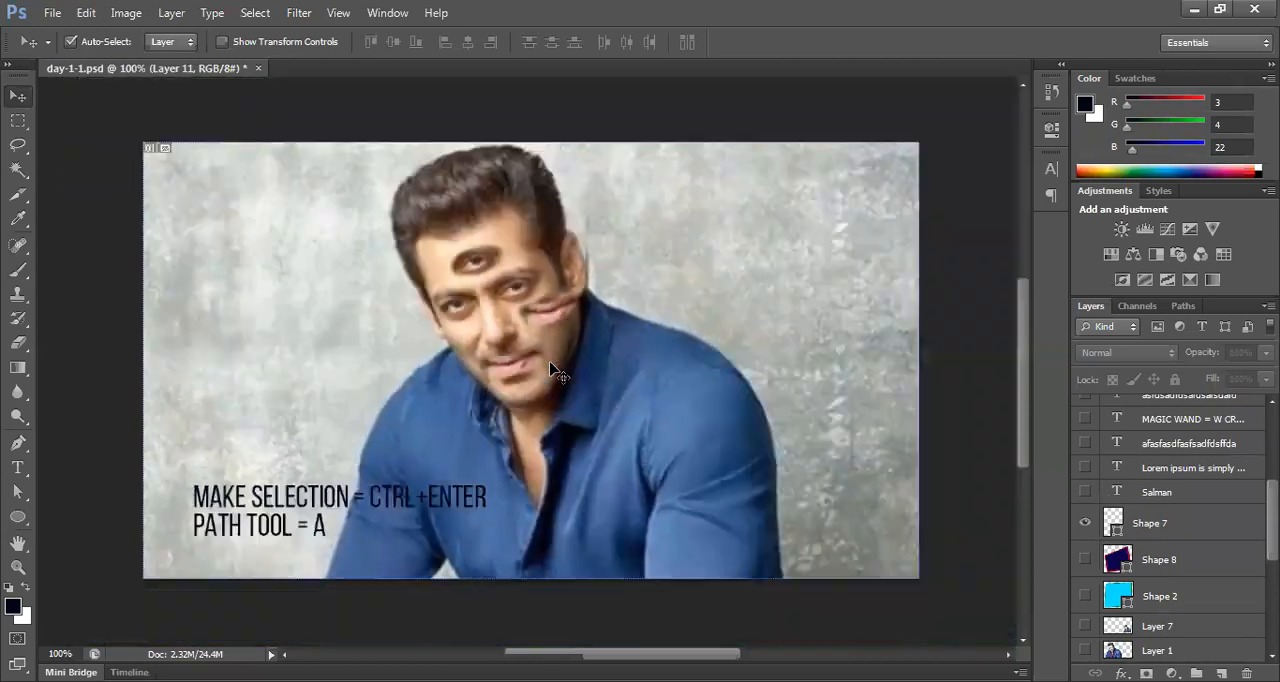
scroll(540, 394, "up", 1)
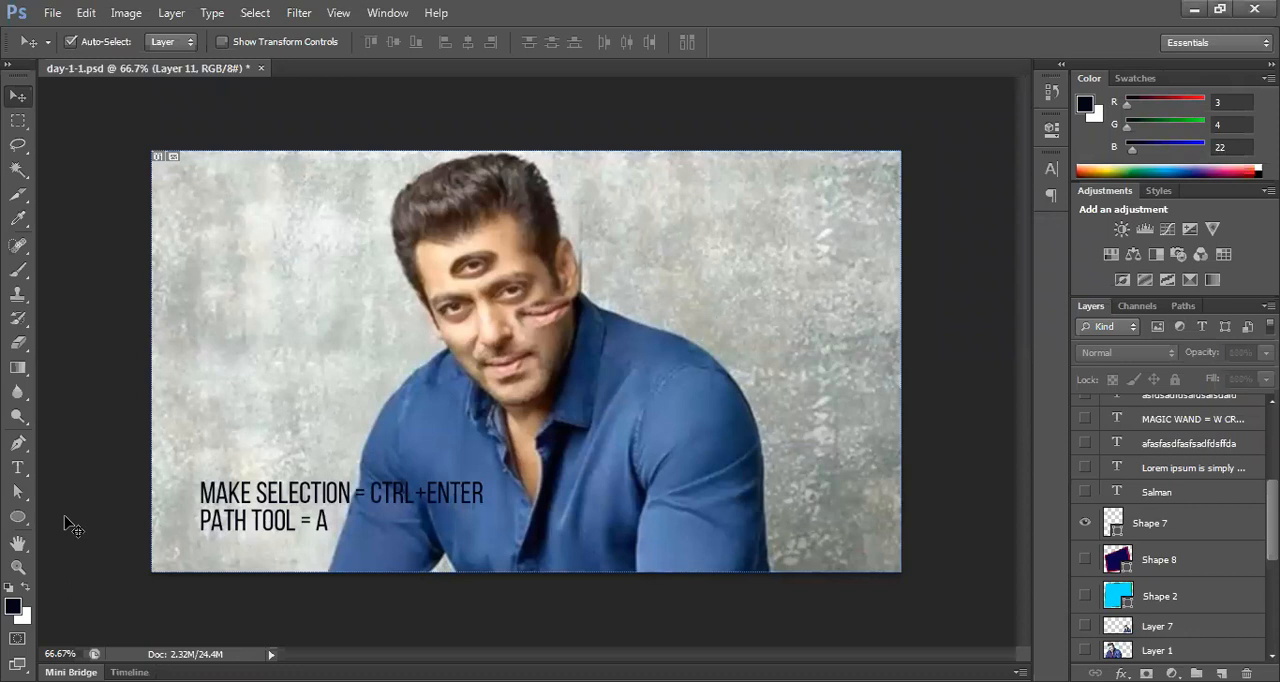
left_click(14, 521)
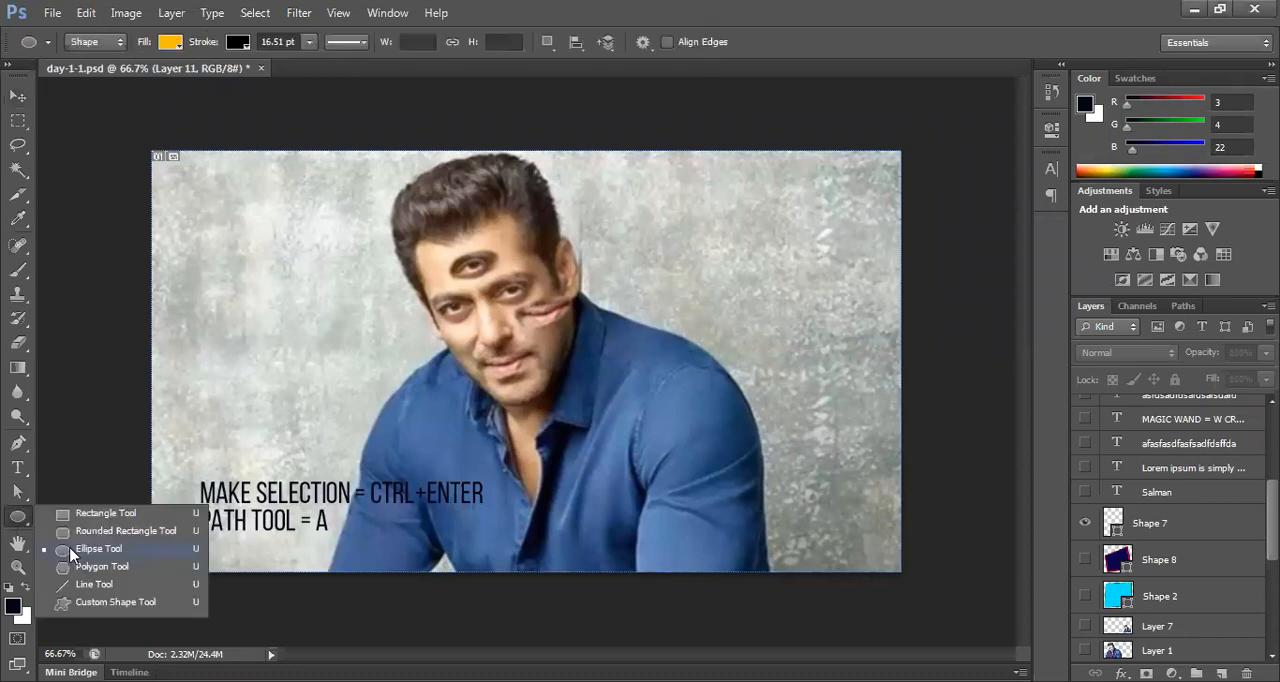
left_click(72, 551)
left_click_drag(306, 334, 325, 360)
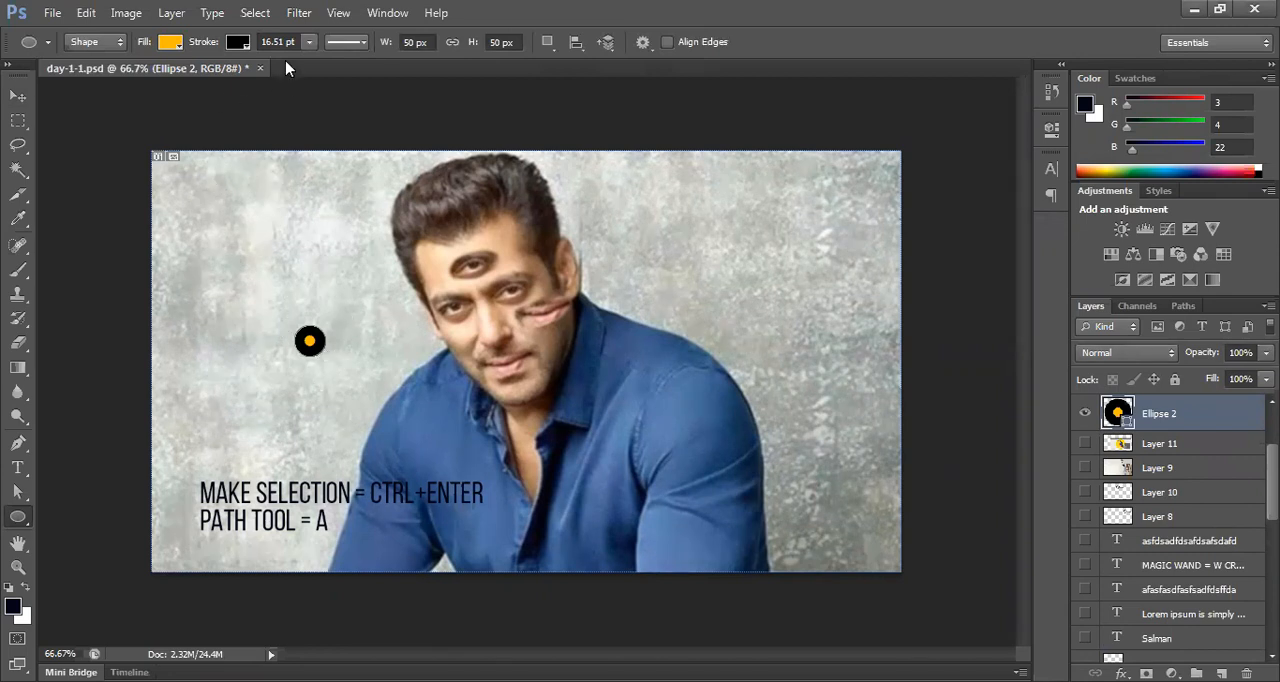
Step: Give the circle a white 6.69 pt stroke and a black fill
left_click(245, 47)
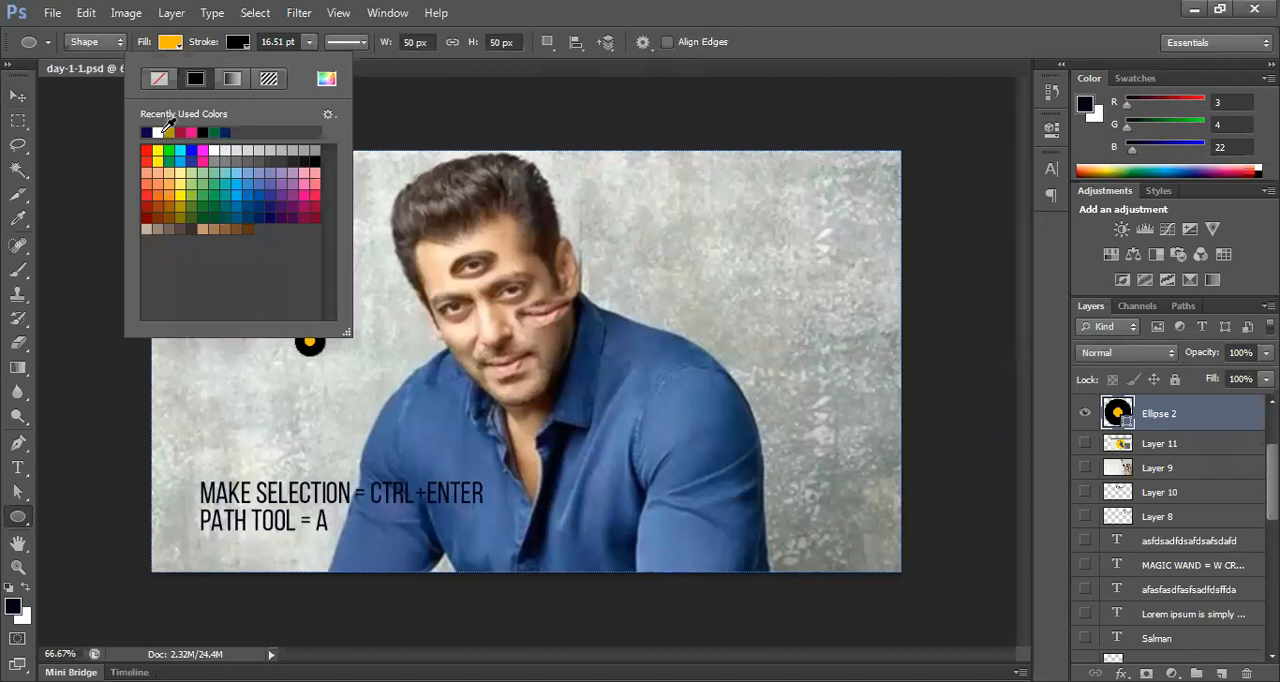
left_click(147, 132)
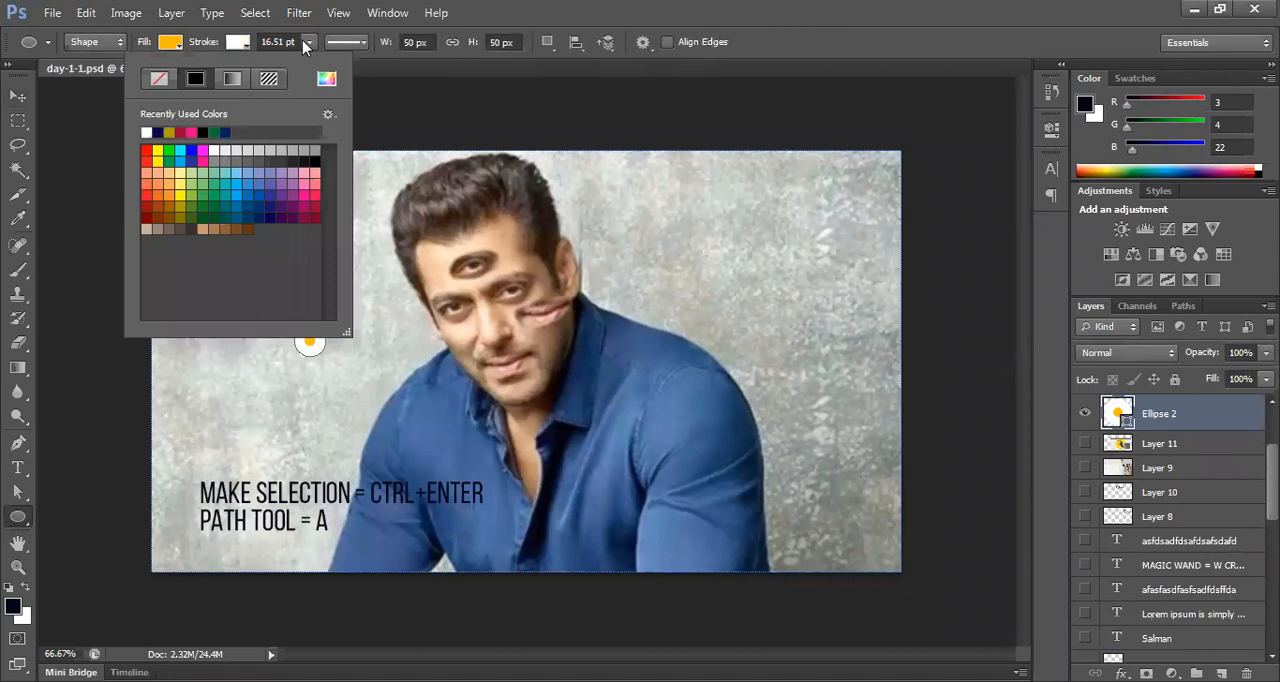
mouse_move(304, 42)
left_mouse_down()
mouse_move(283, 64)
mouse_move(294, 72)
left_mouse_up()
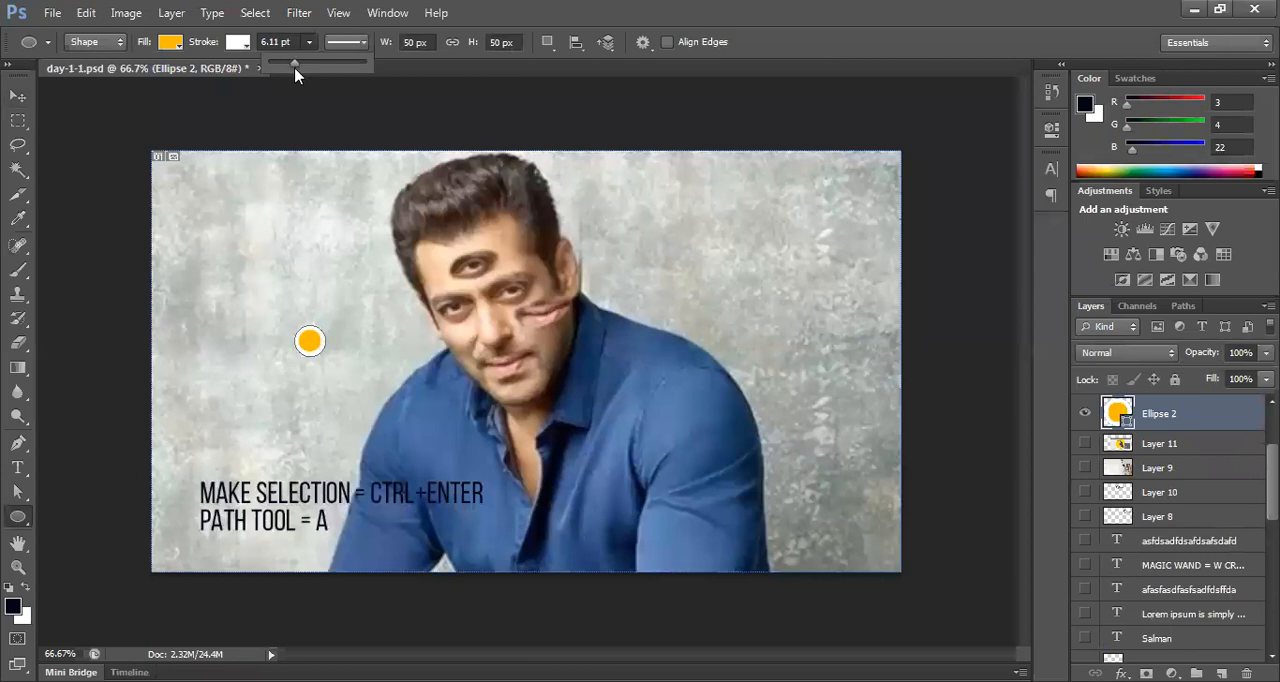
left_click(174, 46)
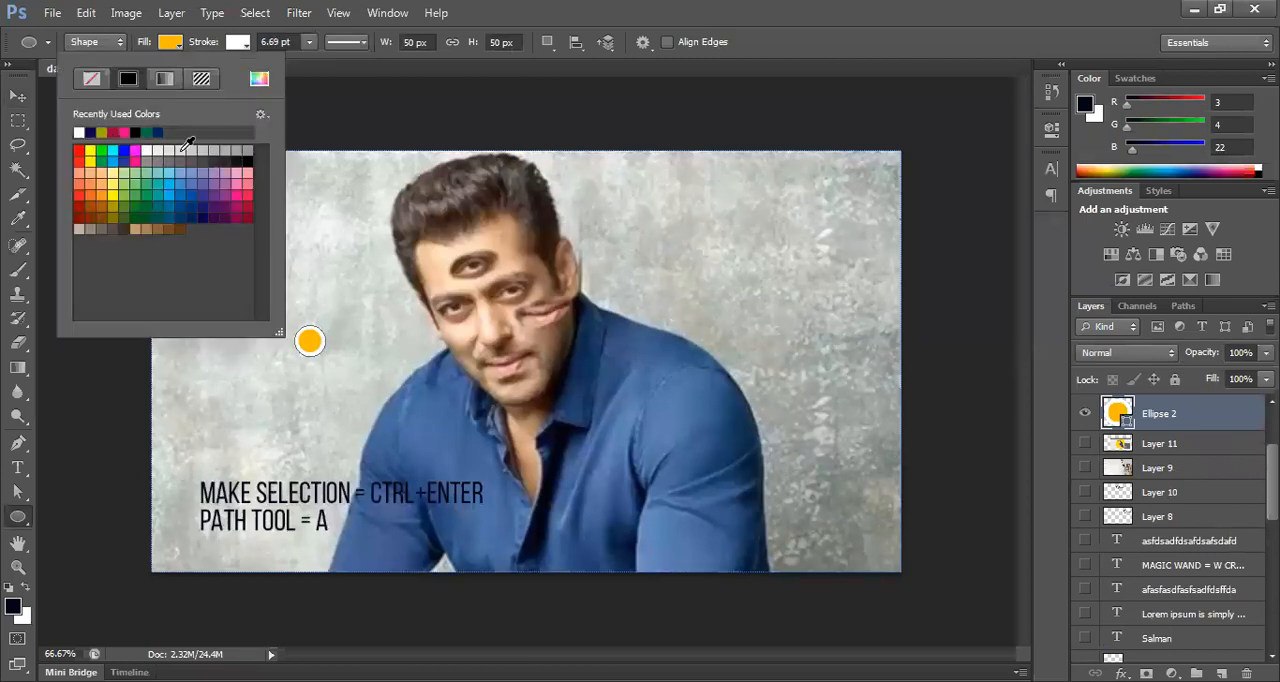
left_click(250, 158)
Step: Move the circle onto the man's shoulder and briefly show Layer 11's bird illustration for comparison
key("v")
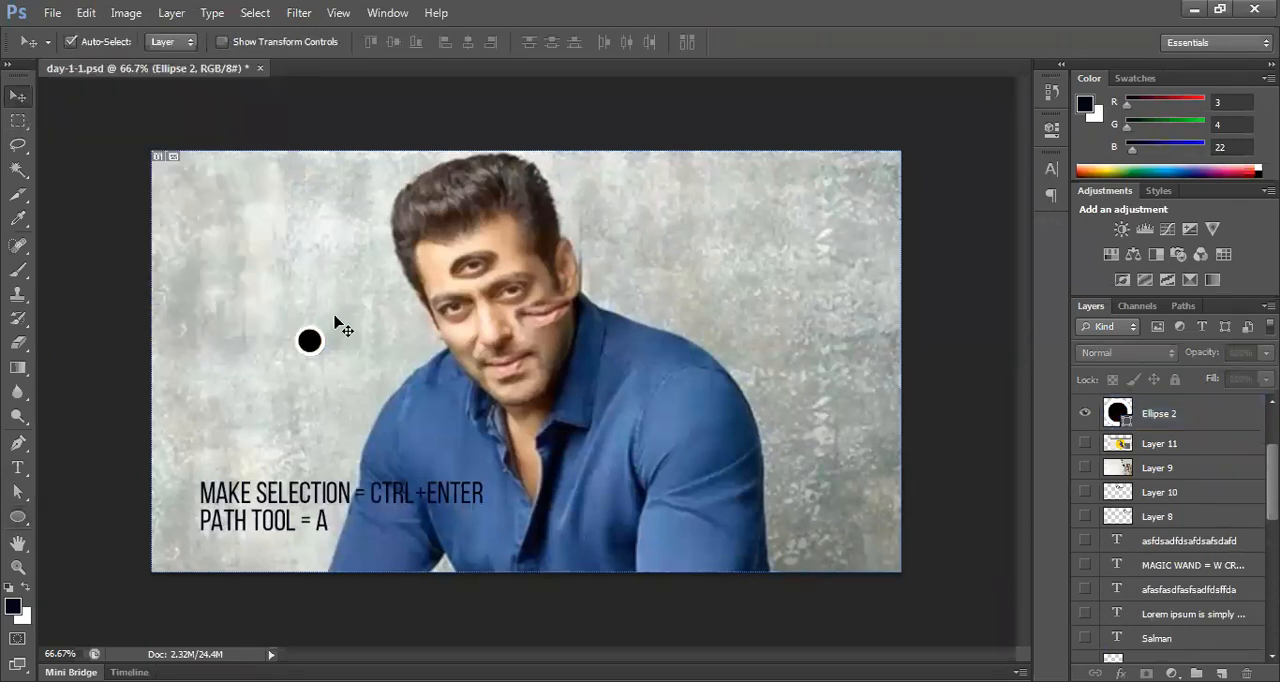
left_click_drag(313, 345, 458, 408)
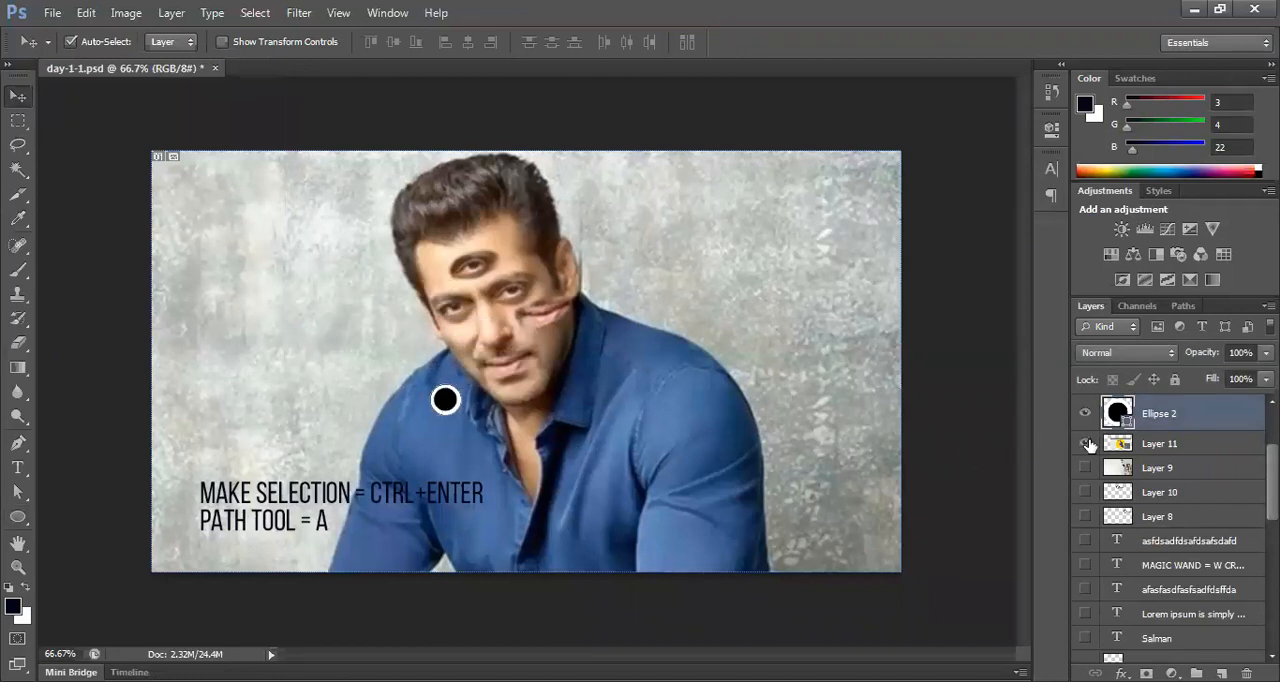
left_click(1086, 443)
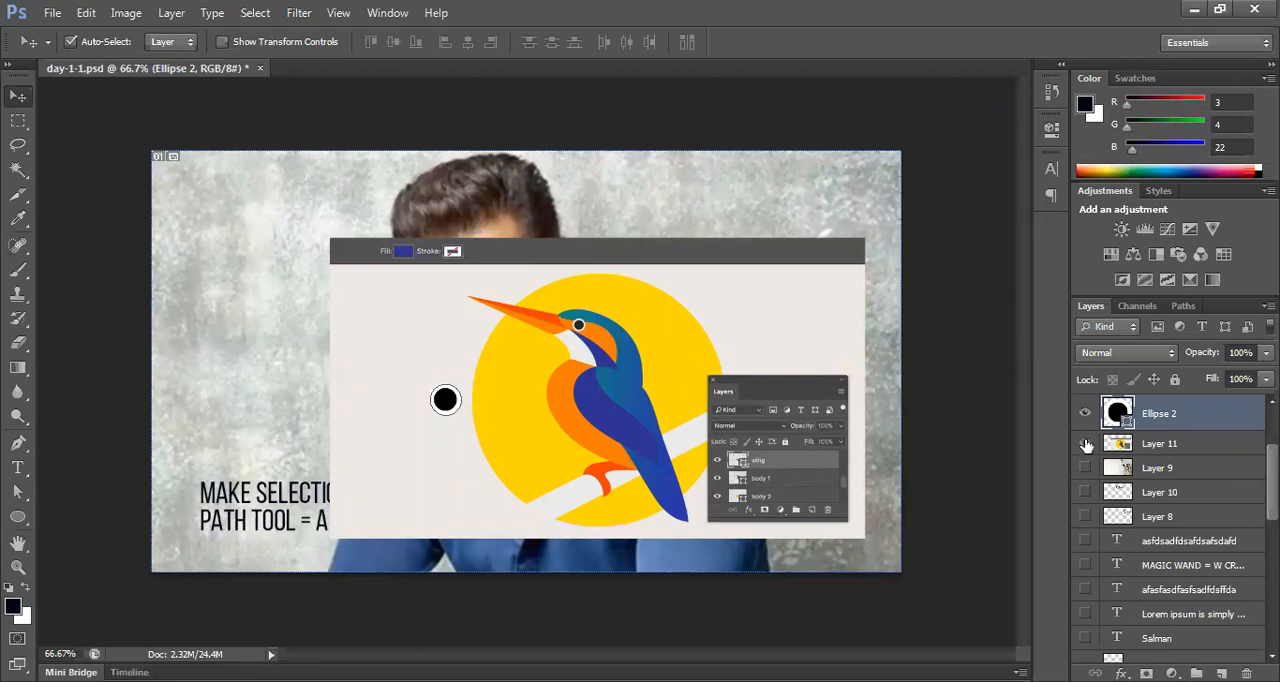
left_click(1085, 443)
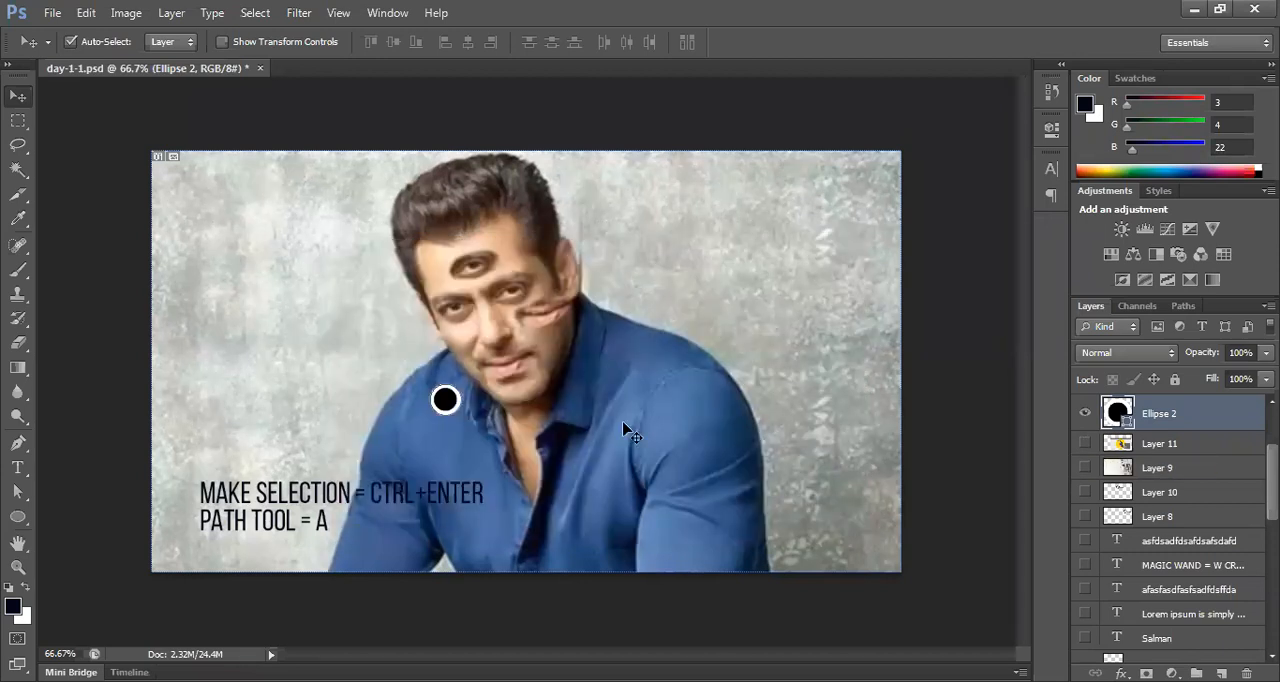
Step: Place the circle on the grey wall beside the man's shoulder and move the shortcut text to the photo's upper-right corner
left_click_drag(445, 400, 328, 388)
left_click(390, 390)
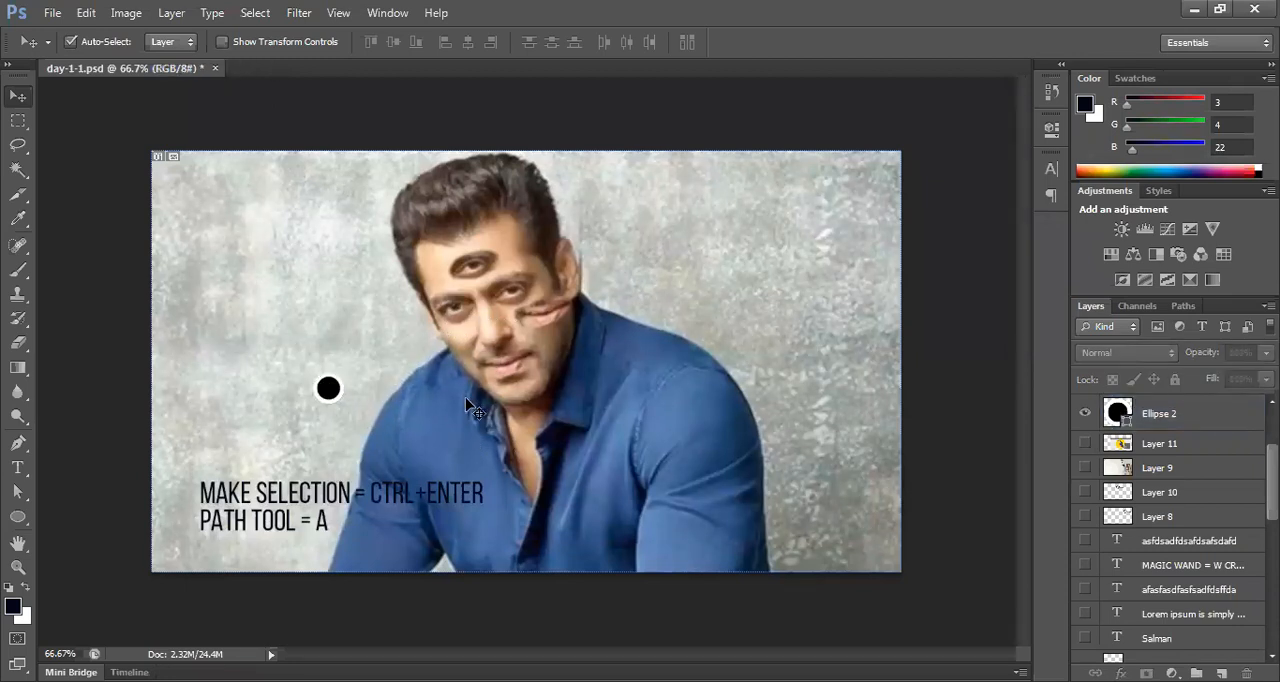
left_click_drag(340, 500, 774, 189)
left_click_drag(336, 396, 322, 396)
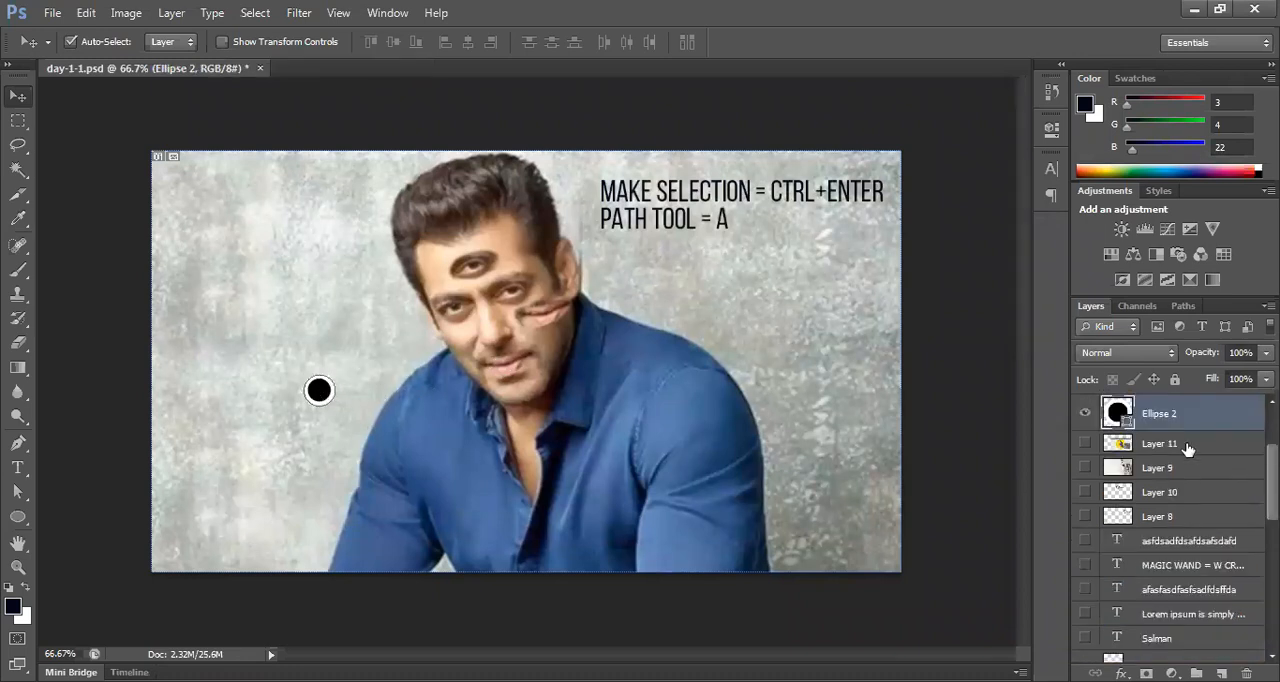
Step: Hide the Ellipse 2 layer and select the Background layer with the Brush tool active
left_click(1085, 414)
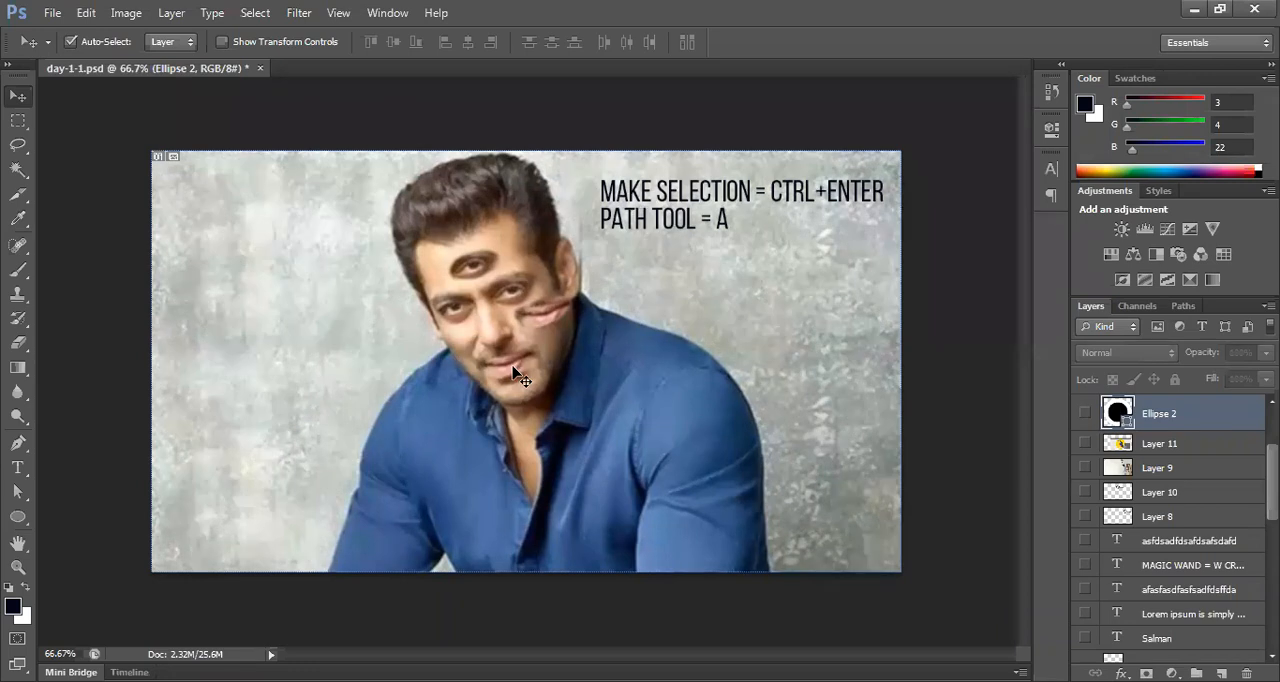
scroll(1170, 530, "down", 10)
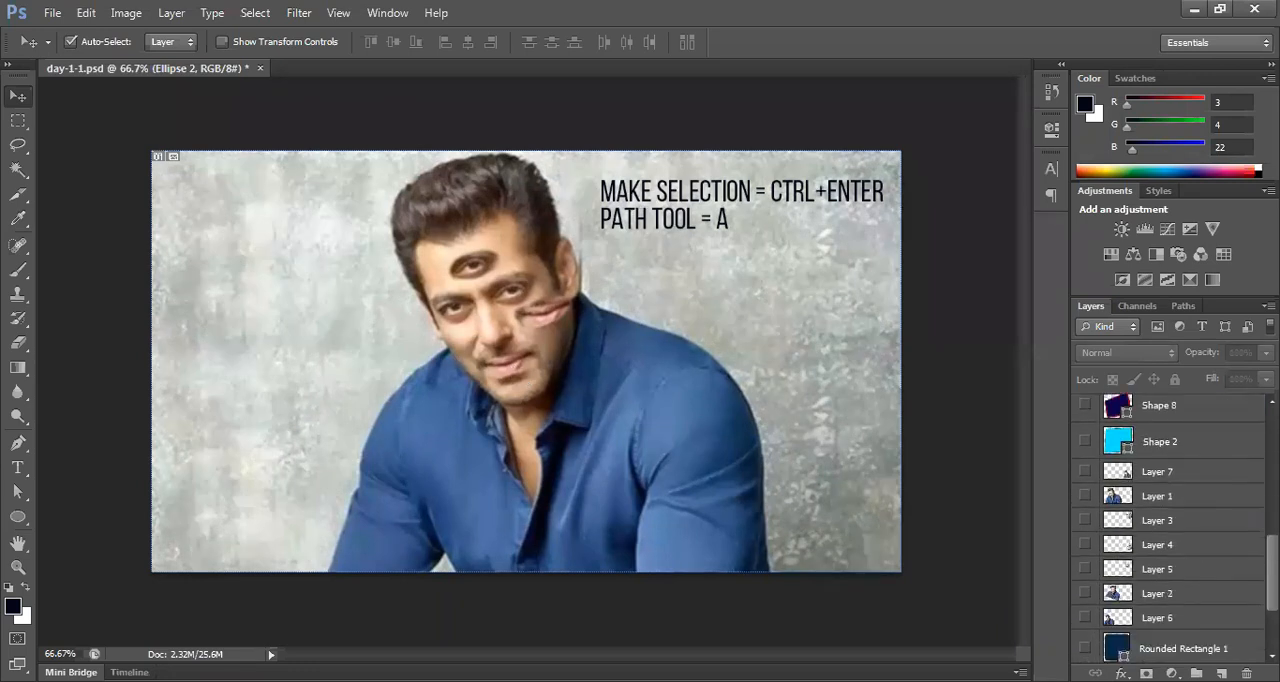
left_click(1205, 652)
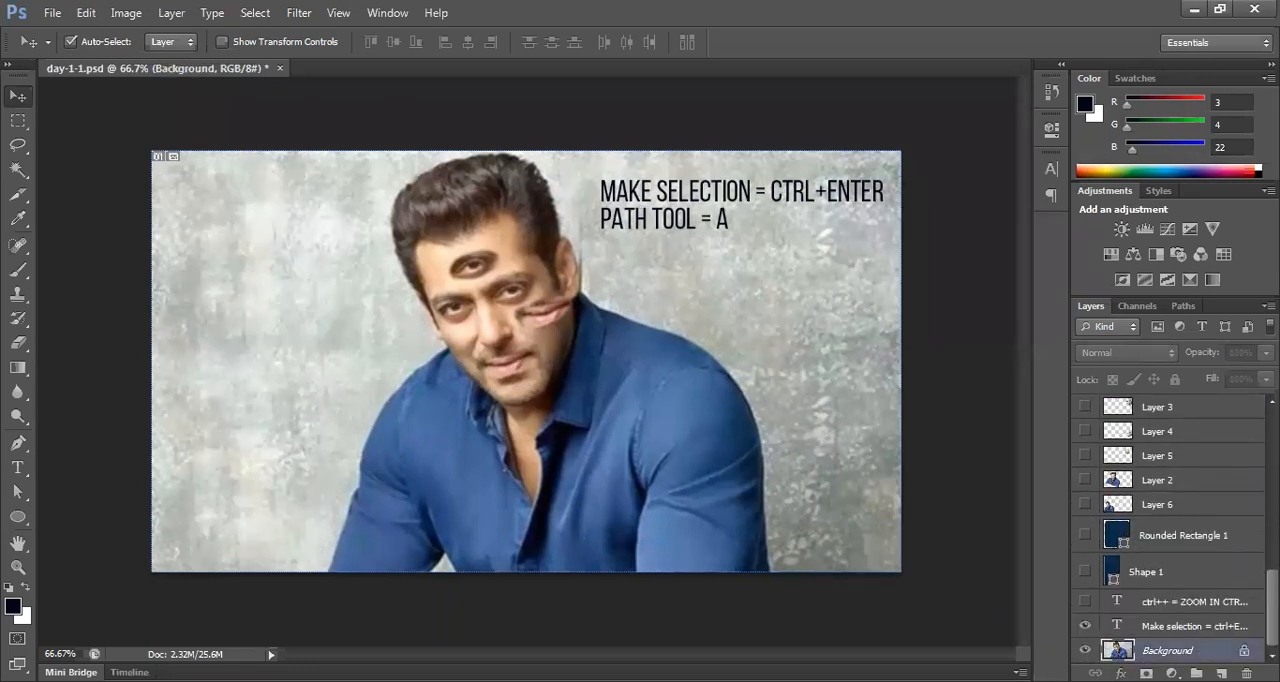
scroll(1170, 530, "up", 10)
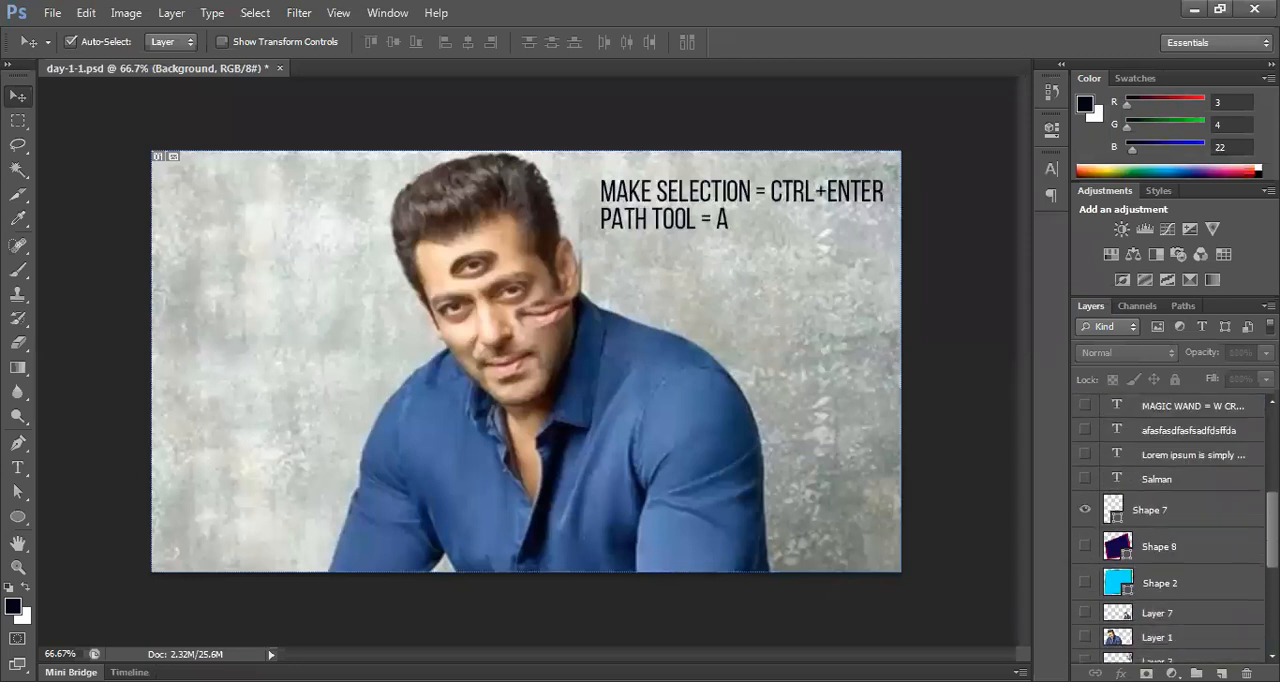
scroll(1170, 530, "down", 10)
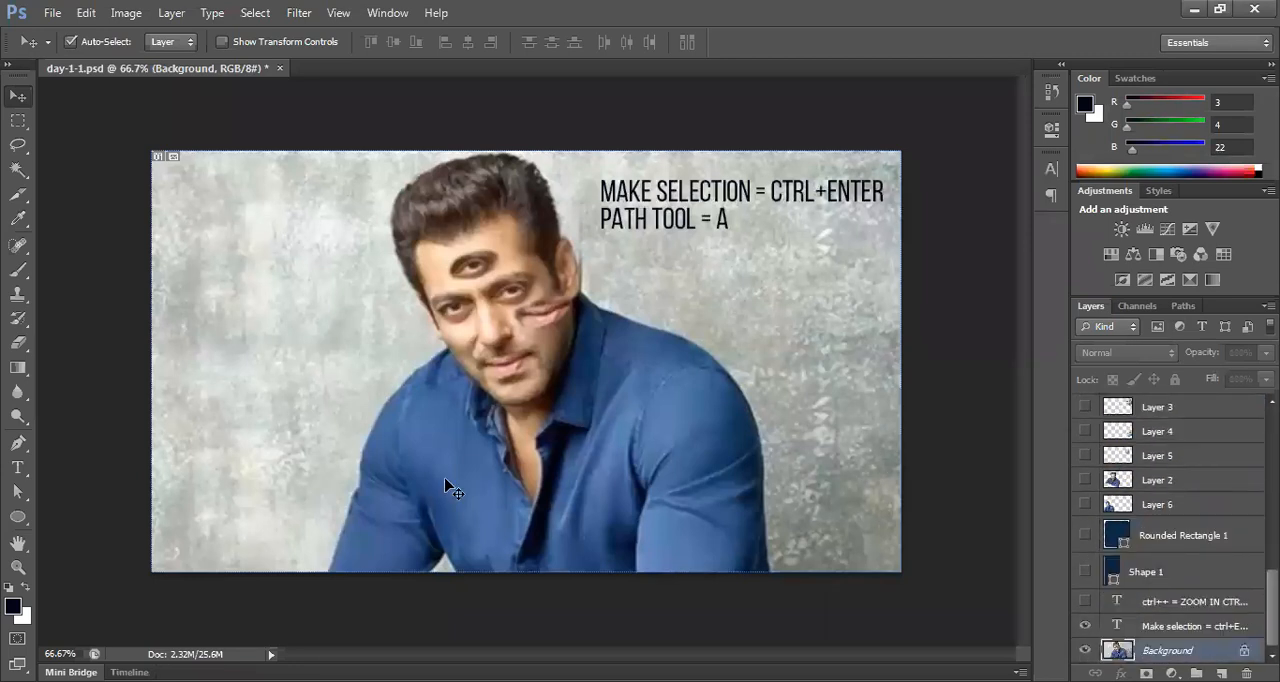
left_click(12, 270)
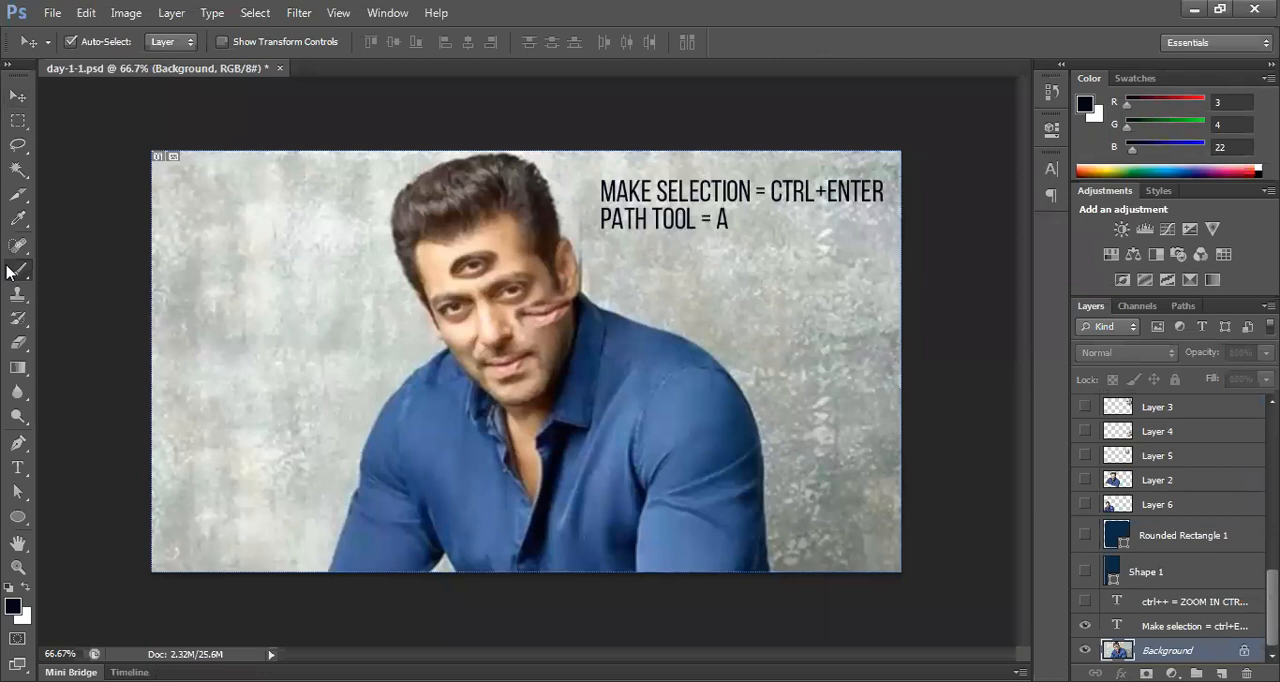
left_click(65, 272)
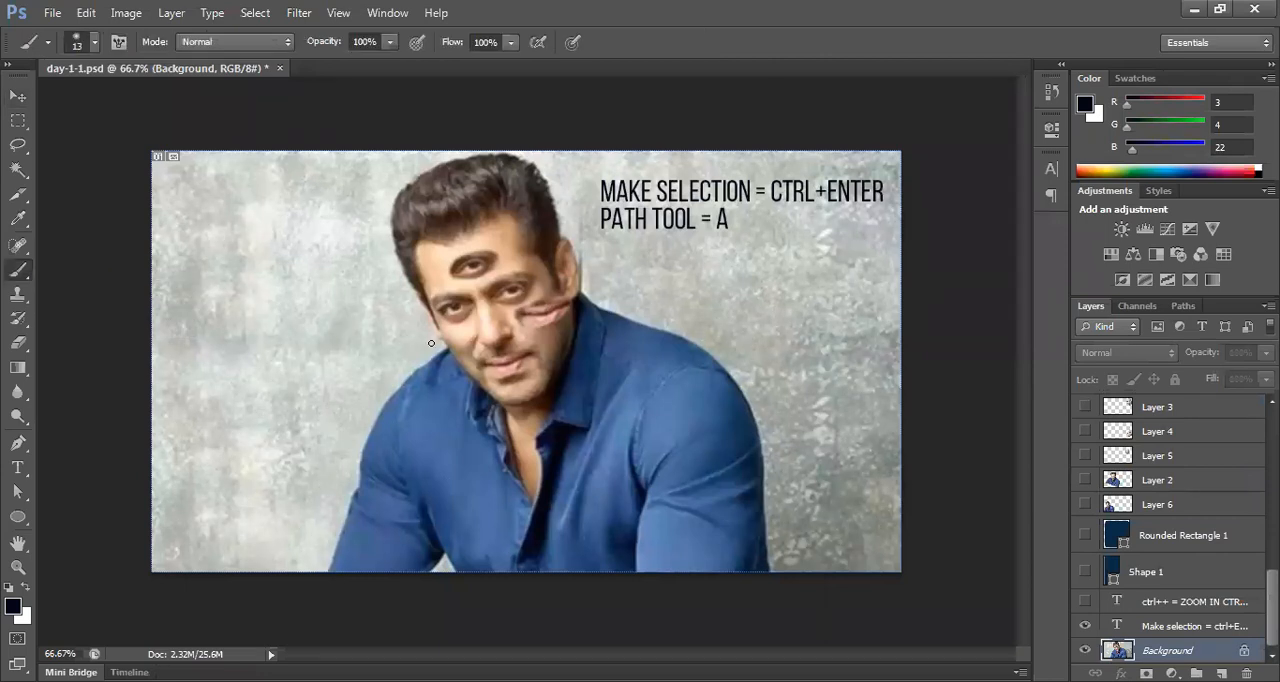
Step: Select the two text layers in turn to check whether the Brush can paint on them, and reselect the Background layer
left_click(1169, 605)
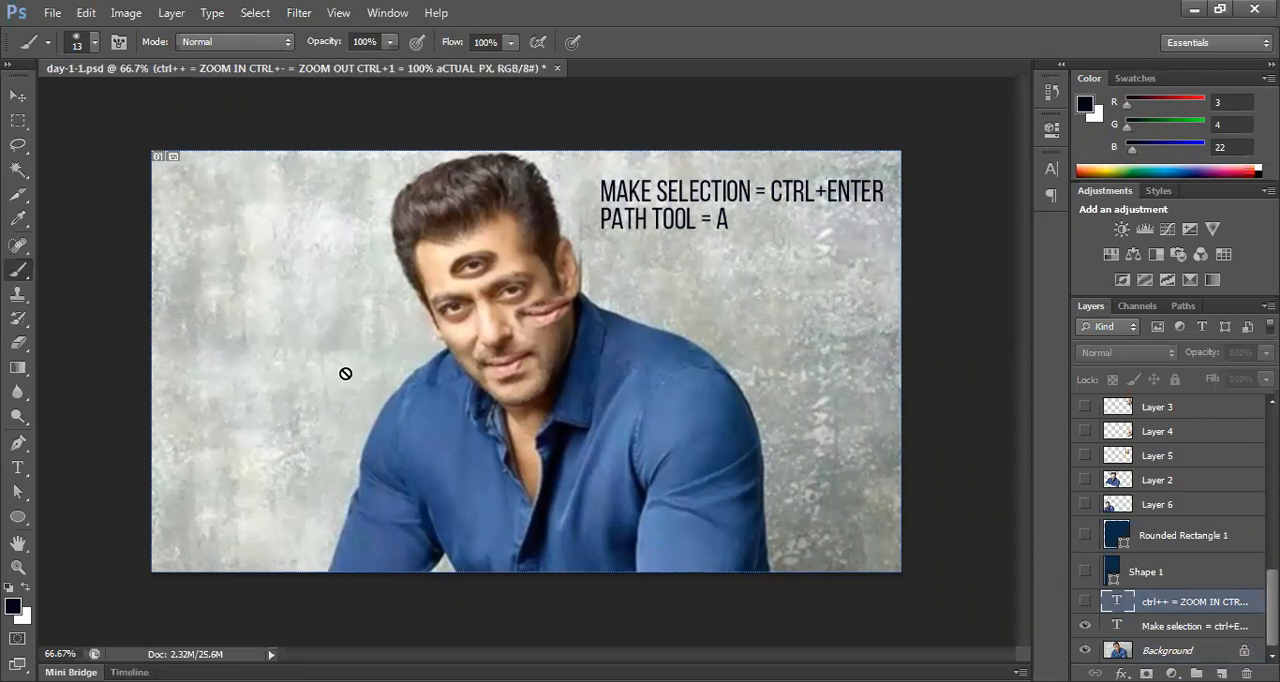
left_click(1148, 627)
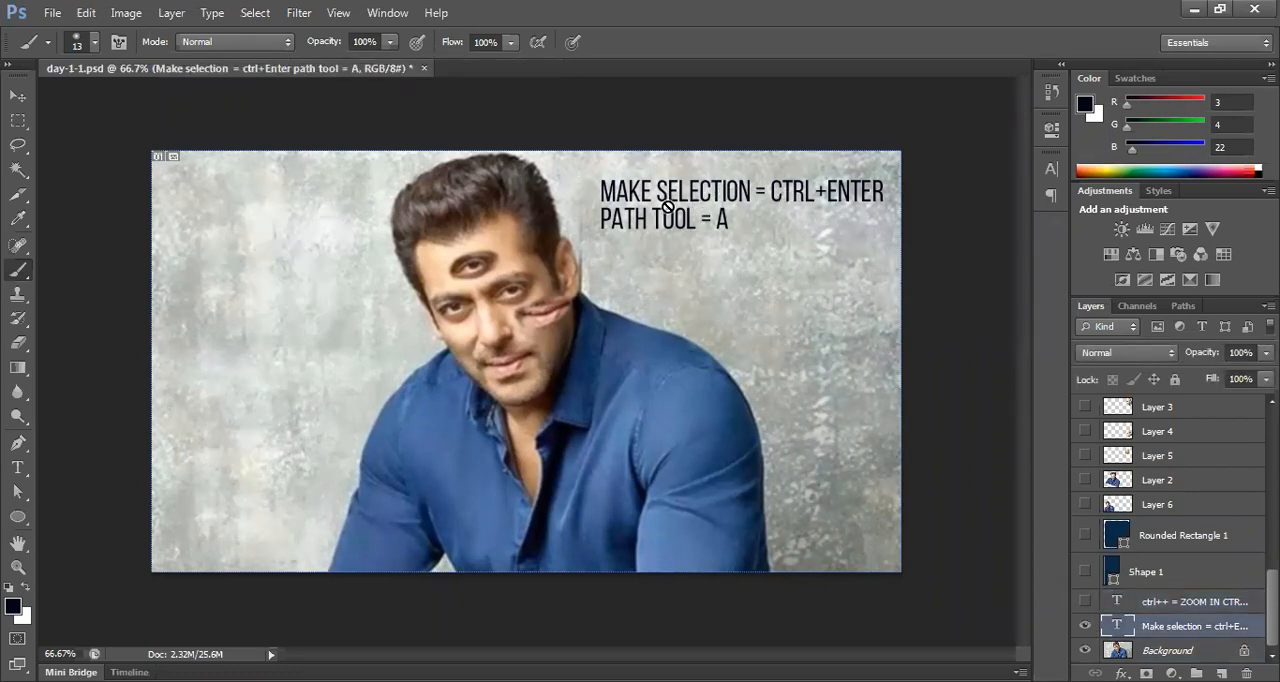
left_click(1172, 651)
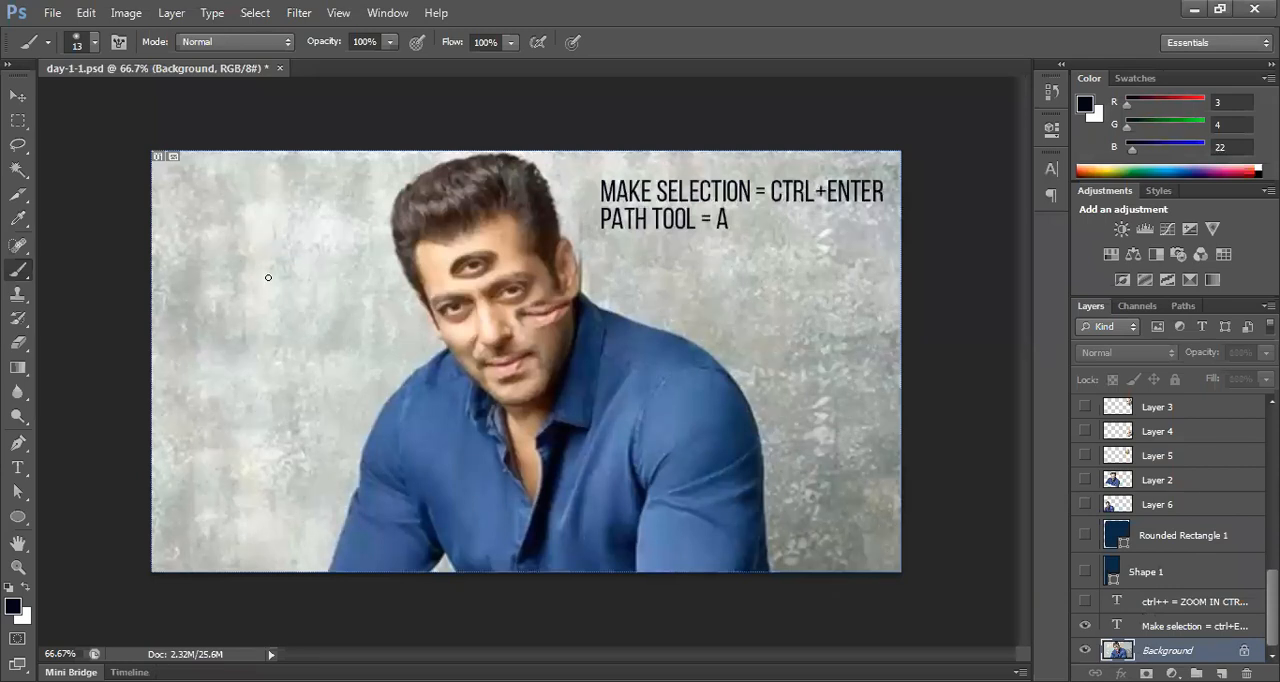
Step: Choose the 134 px grass-shaped brush preset for the Brush tool
left_click(92, 42)
double_click(103, 193)
left_click(92, 44)
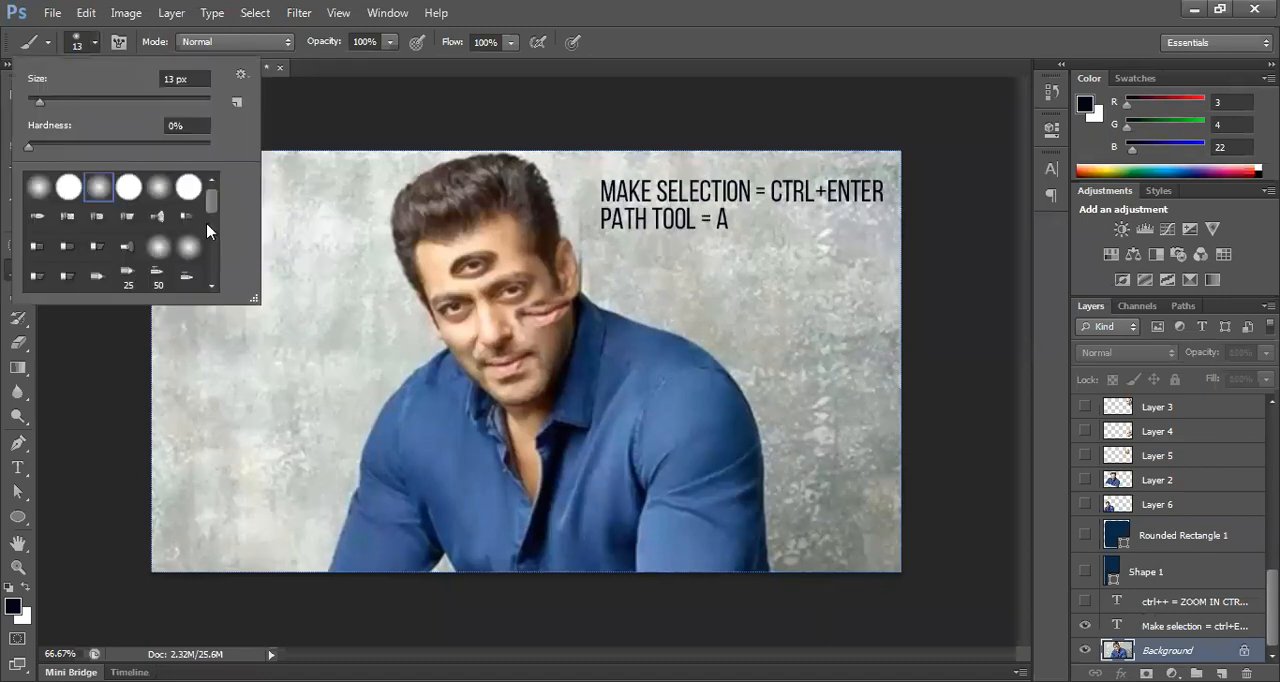
left_click_drag(214, 201, 214, 256)
left_click(189, 258)
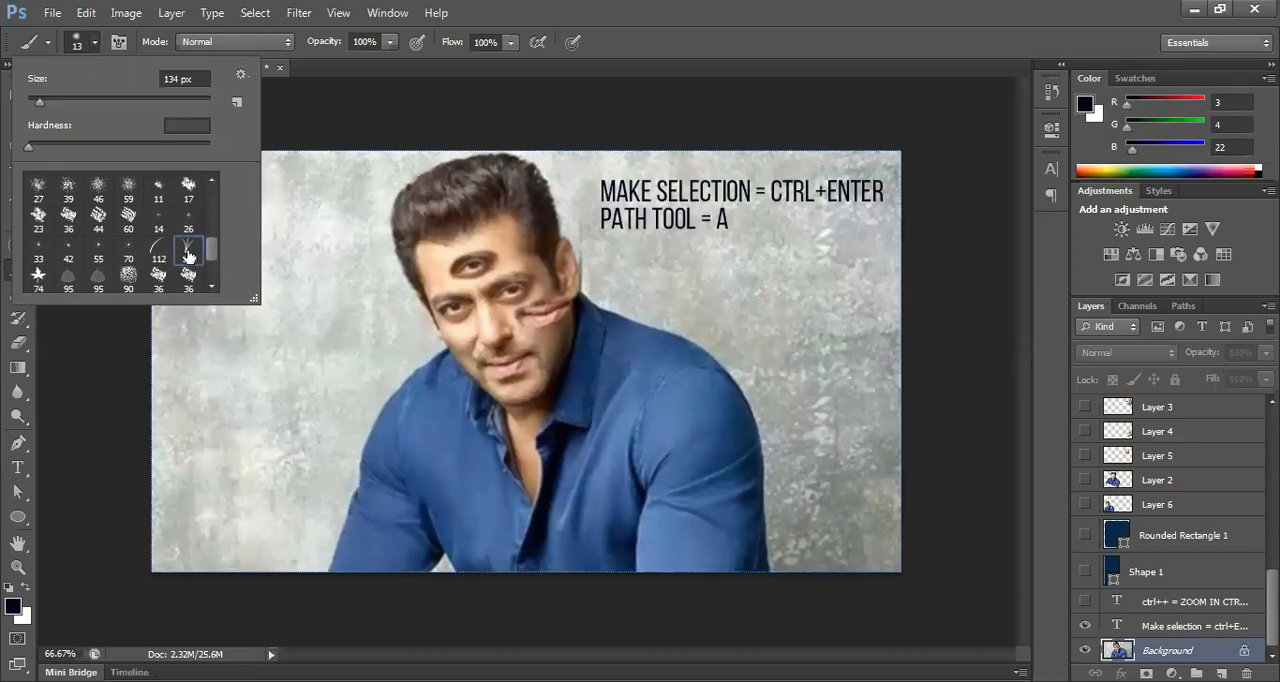
key("Return")
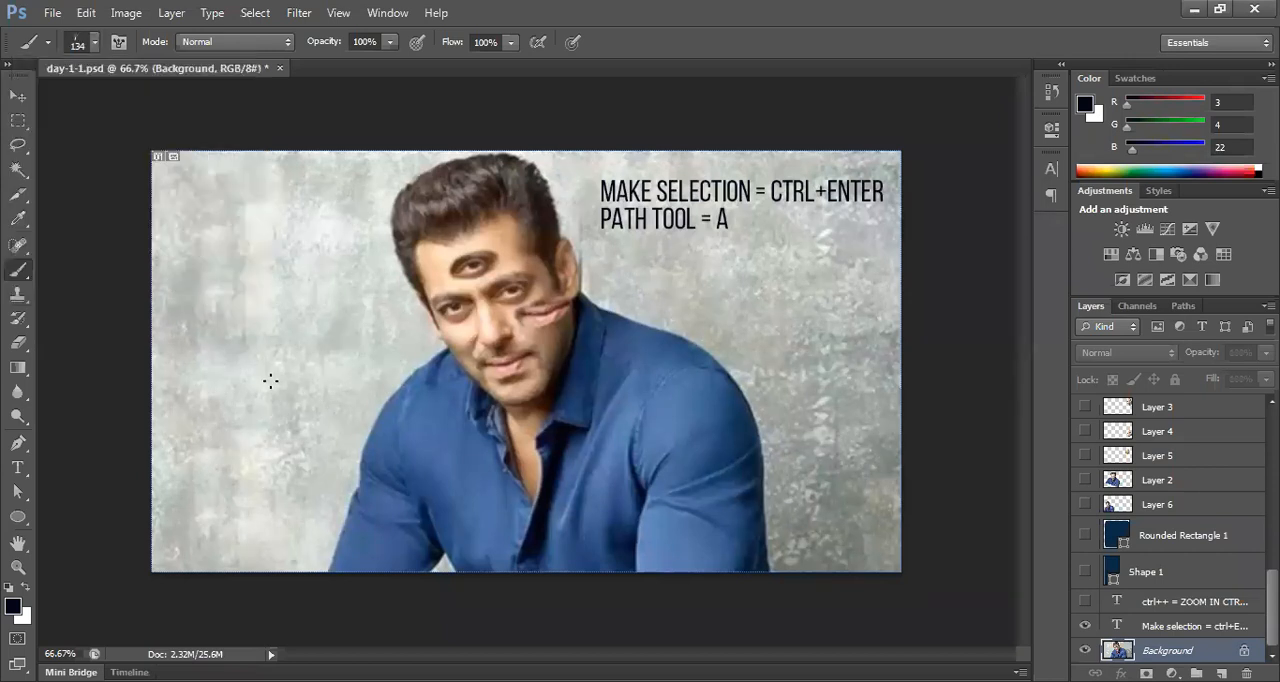
Step: Set the foreground color to bright green, RGB 43, 209, 5
left_click(14, 607)
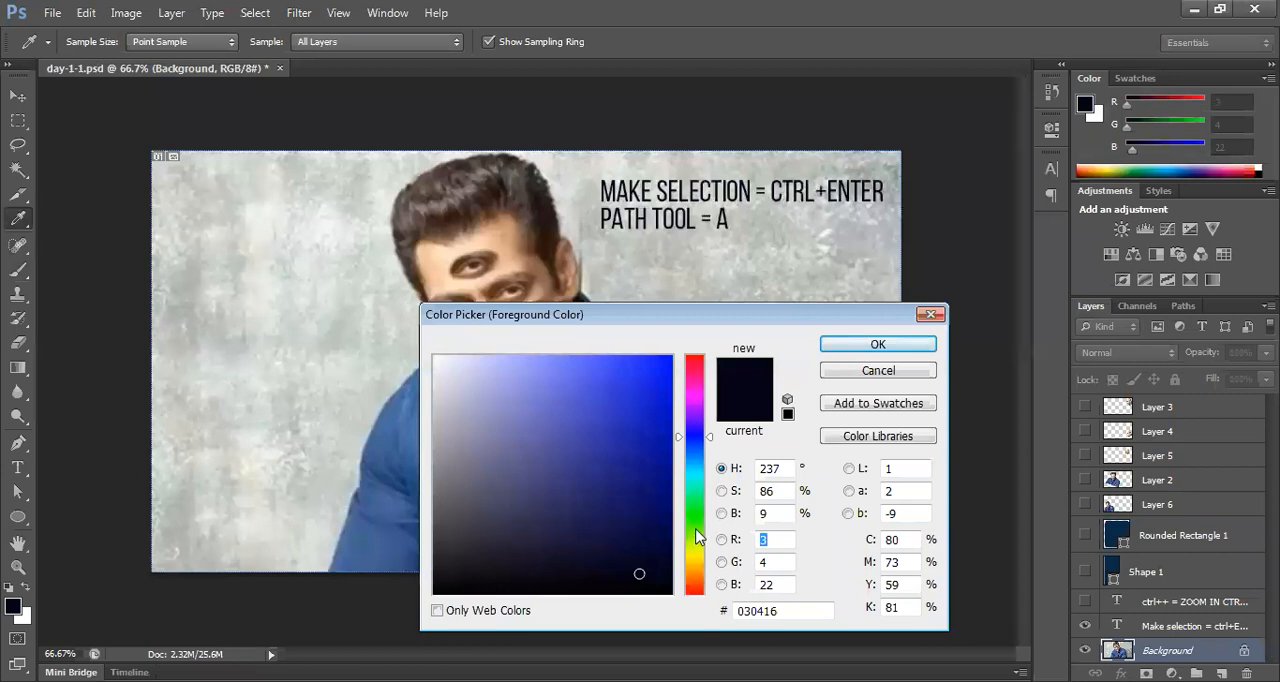
left_click(697, 522)
left_click_drag(658, 412, 666, 398)
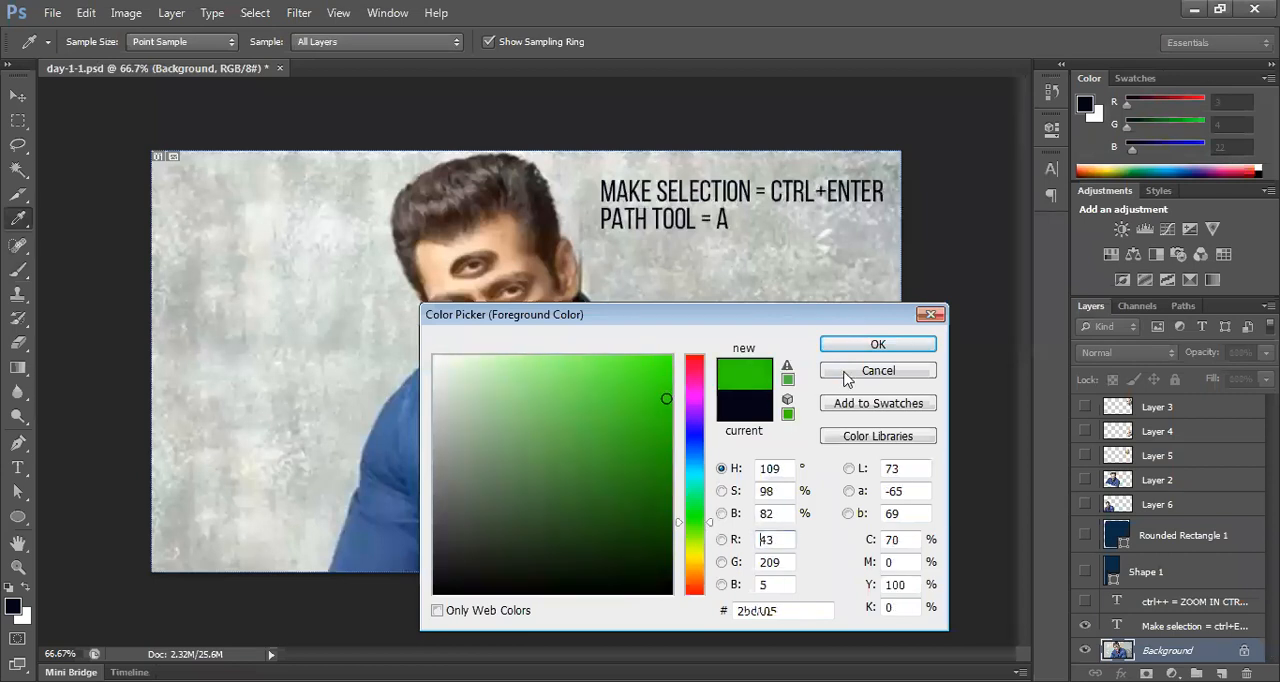
left_click(855, 345)
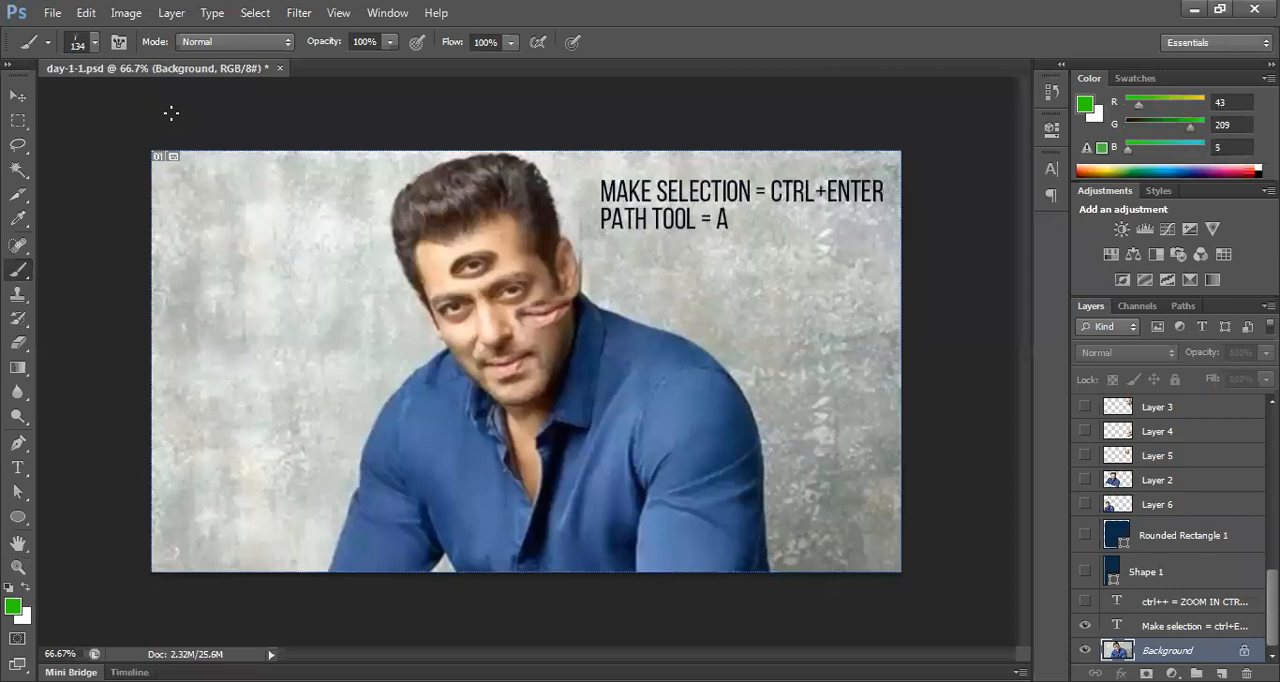
Step: Enlarge the grass brush to 442 px and stamp a grass tuft on the wall left of the man
left_click(95, 44)
left_click_drag(133, 107, 179, 99)
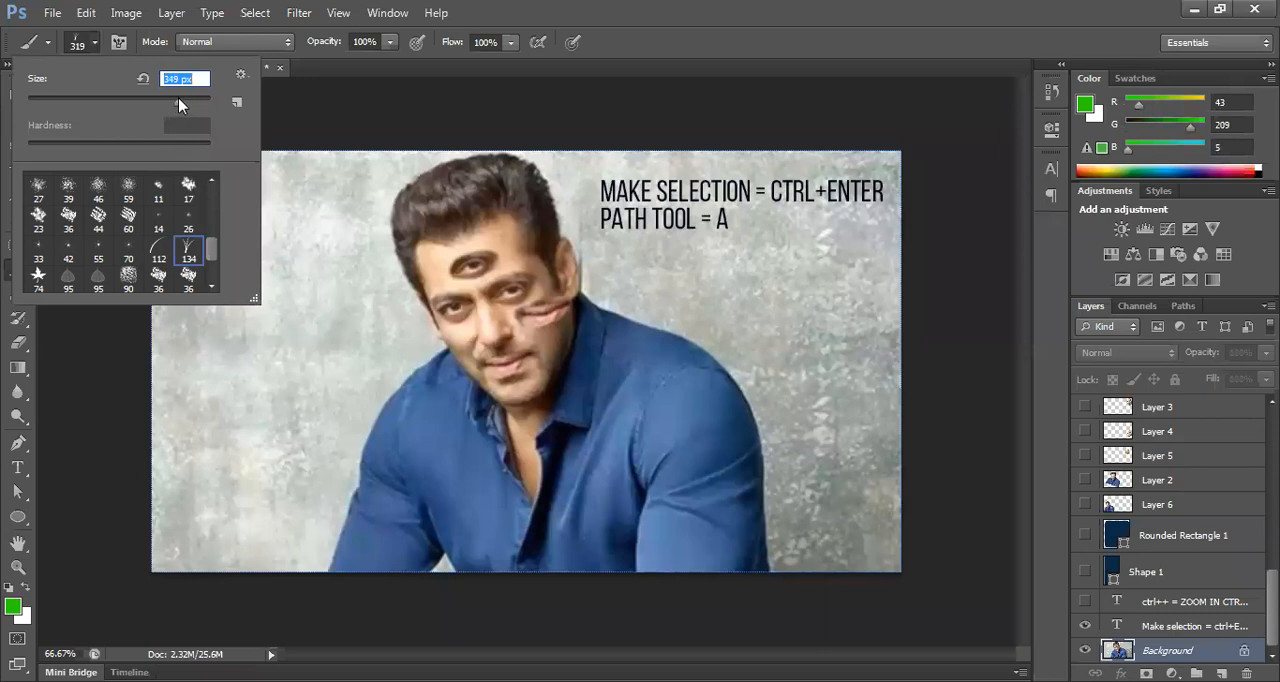
key("Return")
left_click(295, 428)
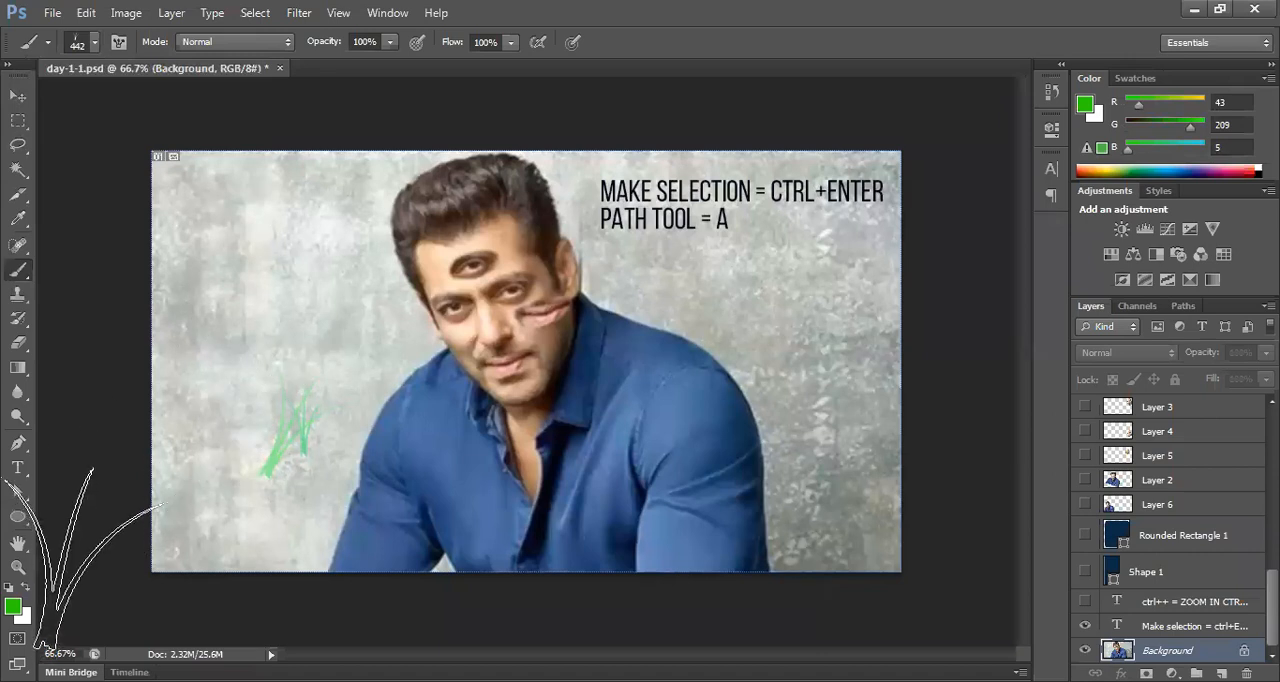
Step: Set the background color to dark green #095103 and paint dense grass across the lower part of the photo
left_click(21, 615)
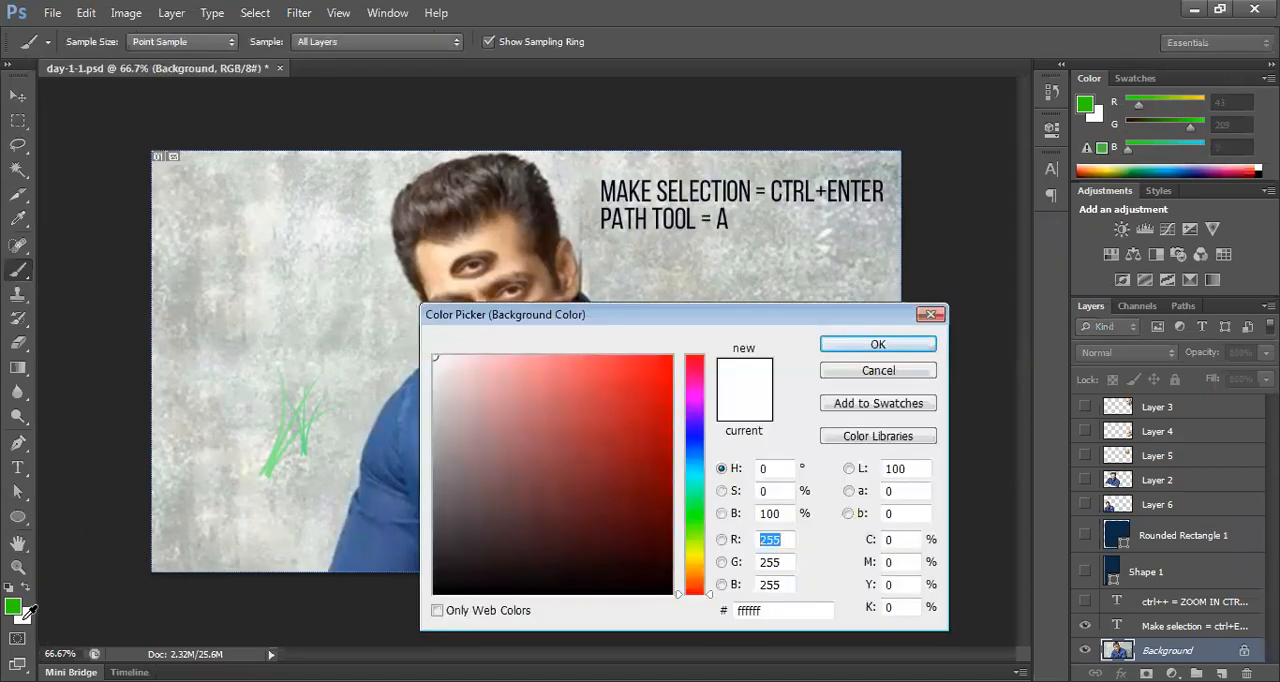
left_click(690, 522)
left_click_drag(660, 510, 662, 516)
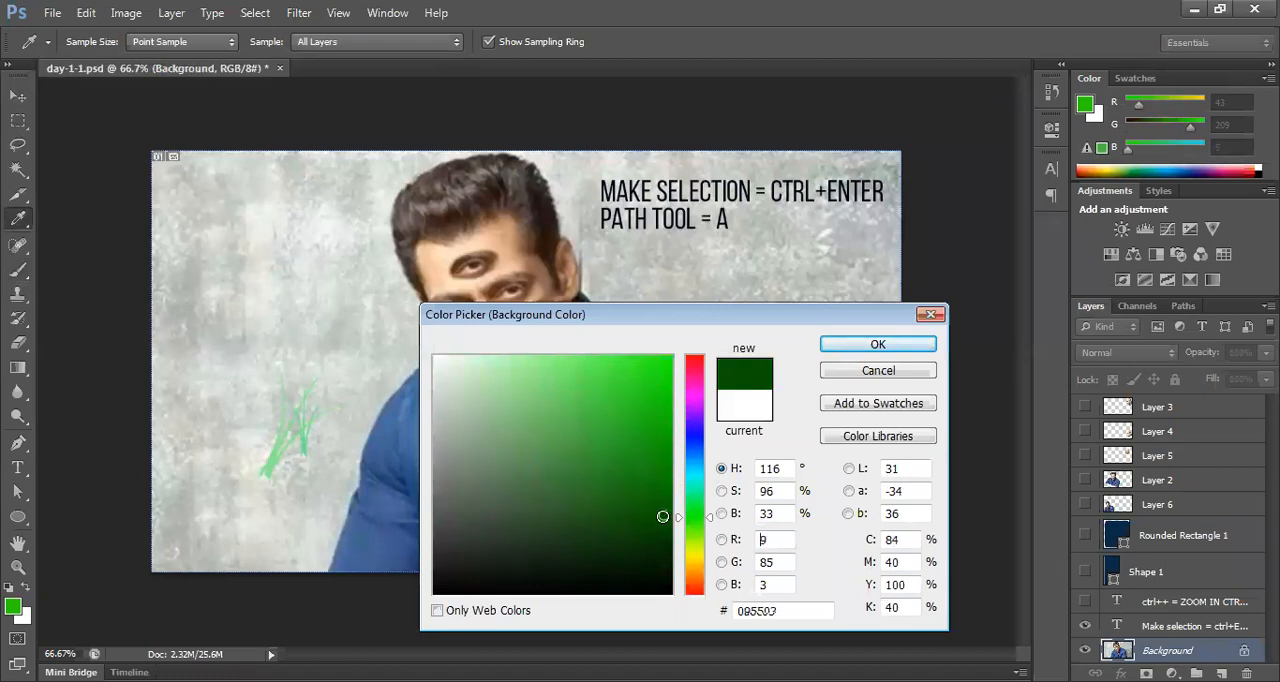
left_click(877, 344)
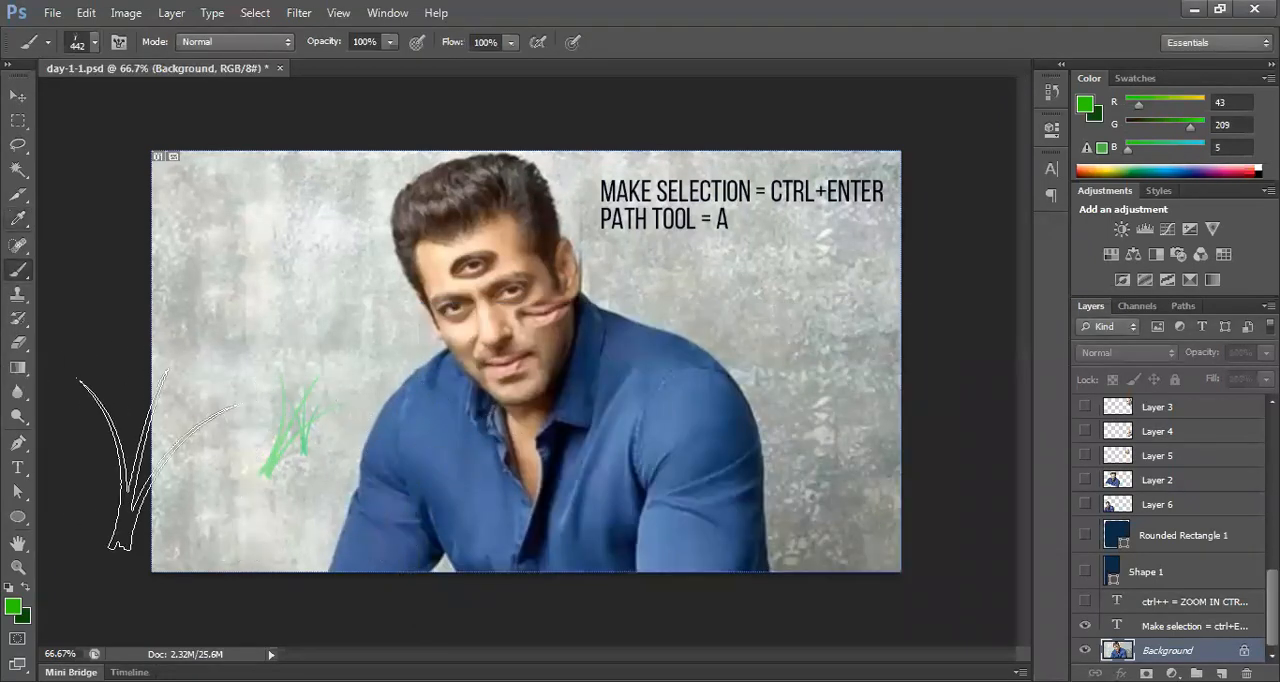
mouse_move(195, 540)
left_mouse_down()
mouse_move(910, 540)
mouse_move(250, 540)
mouse_move(570, 518)
mouse_move(870, 518)
mouse_move(247, 522)
mouse_move(888, 542)
mouse_move(225, 545)
mouse_move(845, 525)
mouse_move(690, 540)
mouse_move(360, 530)
mouse_move(253, 512)
left_mouse_up()
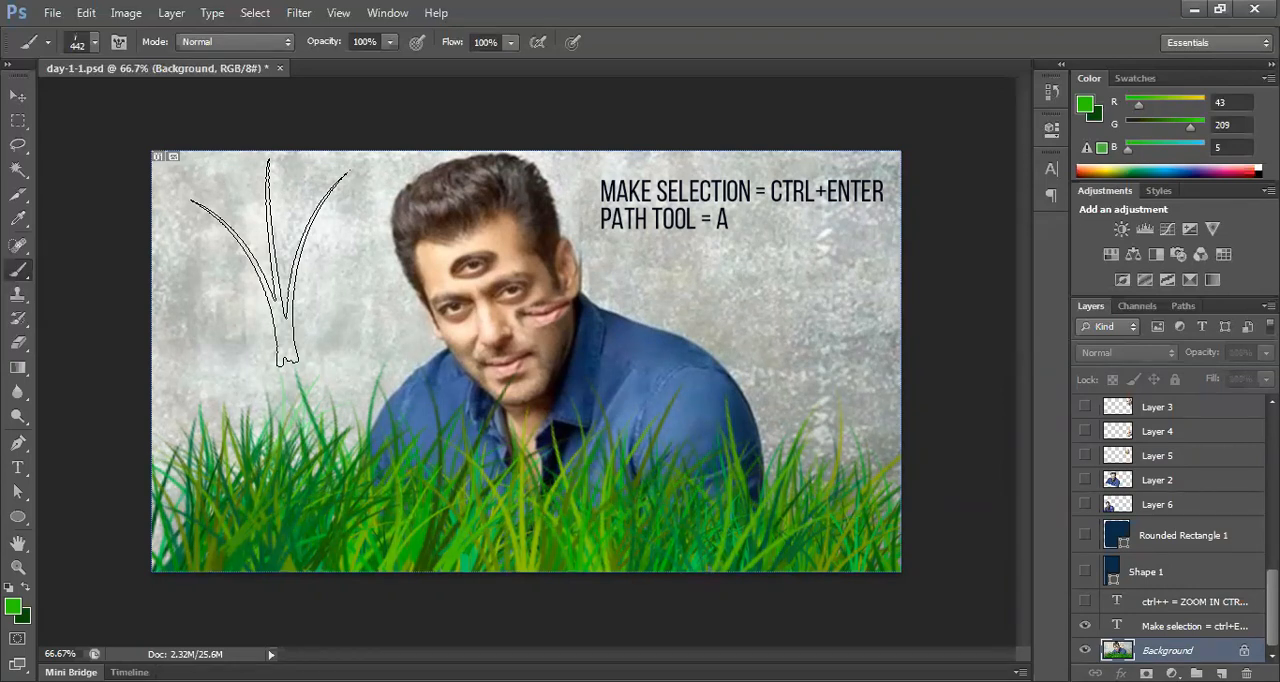
Step: Demonstrate stepwise resizing of the grass brush, shrinking and enlarging it repeatedly and finishing at 200 px
key("bracketleft")
key("bracketleft")
key("bracketleft")
key("bracketleft")
key("bracketleft")
key("bracketleft")
key("bracketleft")
key("bracketleft")
key("bracketleft")
key("bracketleft")
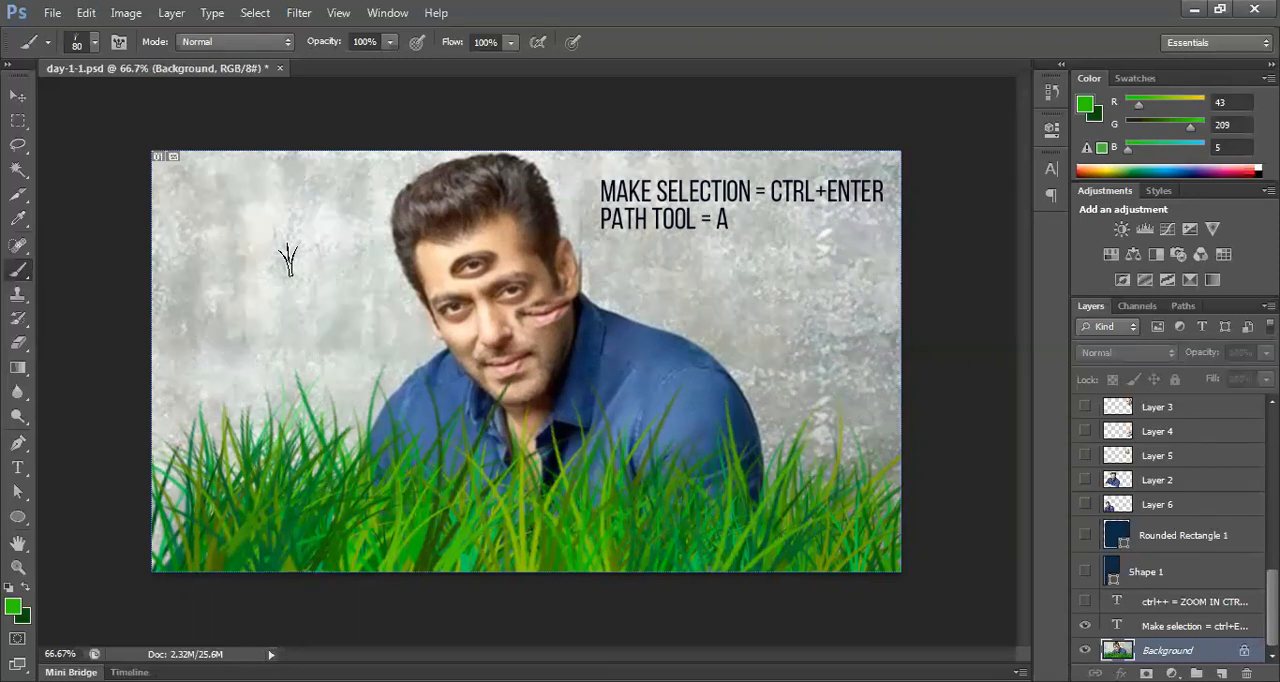
key("bracketright")
key("bracketright")
key("bracketright")
key("bracketright")
key("bracketright")
key("bracketright")
key("bracketright")
key("bracketright")
key("bracketright")
key("bracketleft")
key("bracketleft")
key("bracketleft")
key("bracketleft")
key("bracketright")
key("bracketright")
key("bracketright")
key("bracketleft")
key("bracketleft")
key("bracketright")
key("bracketright")
key("bracketright")
key("bracketleft")
key("bracketleft")
key("bracketleft")
key("bracketright")
key("bracketright")
key("bracketright")
key("bracketright")
key("bracketright")
key("bracketright")
key("bracketright")
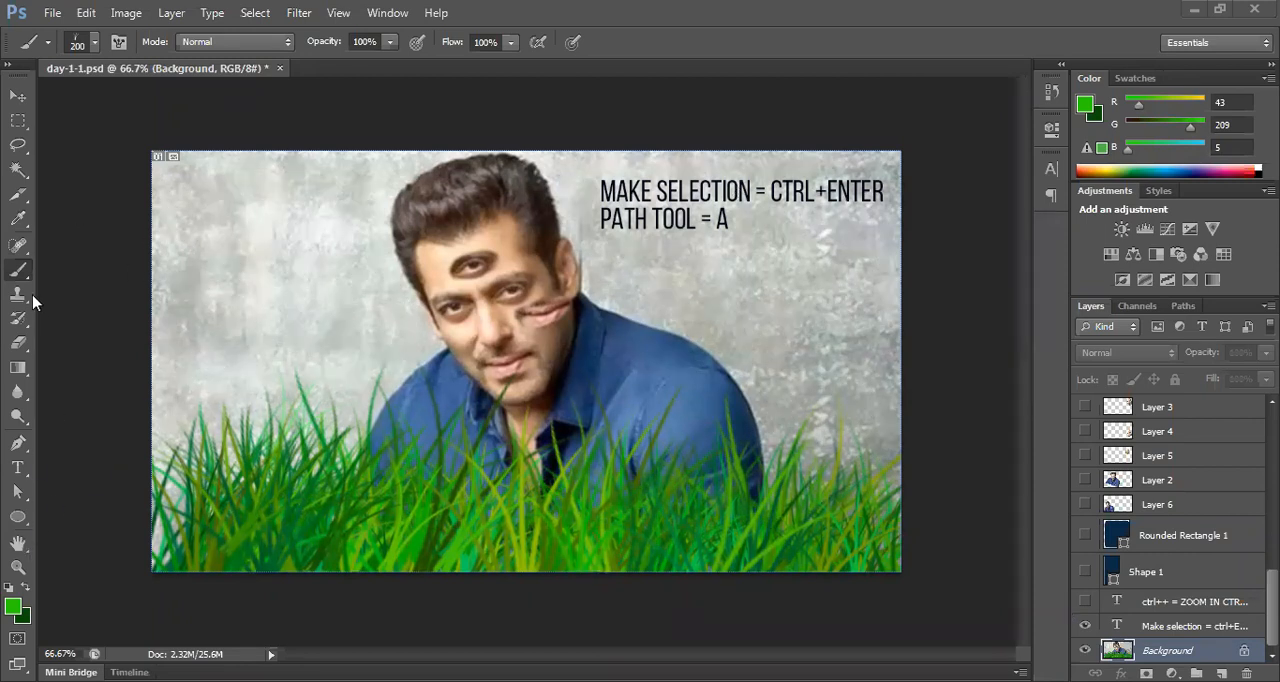
Step: Choose the 74 px leaf-shaped brush preset and try it on the wall left of the man, undoing the green stroke
left_click(95, 42)
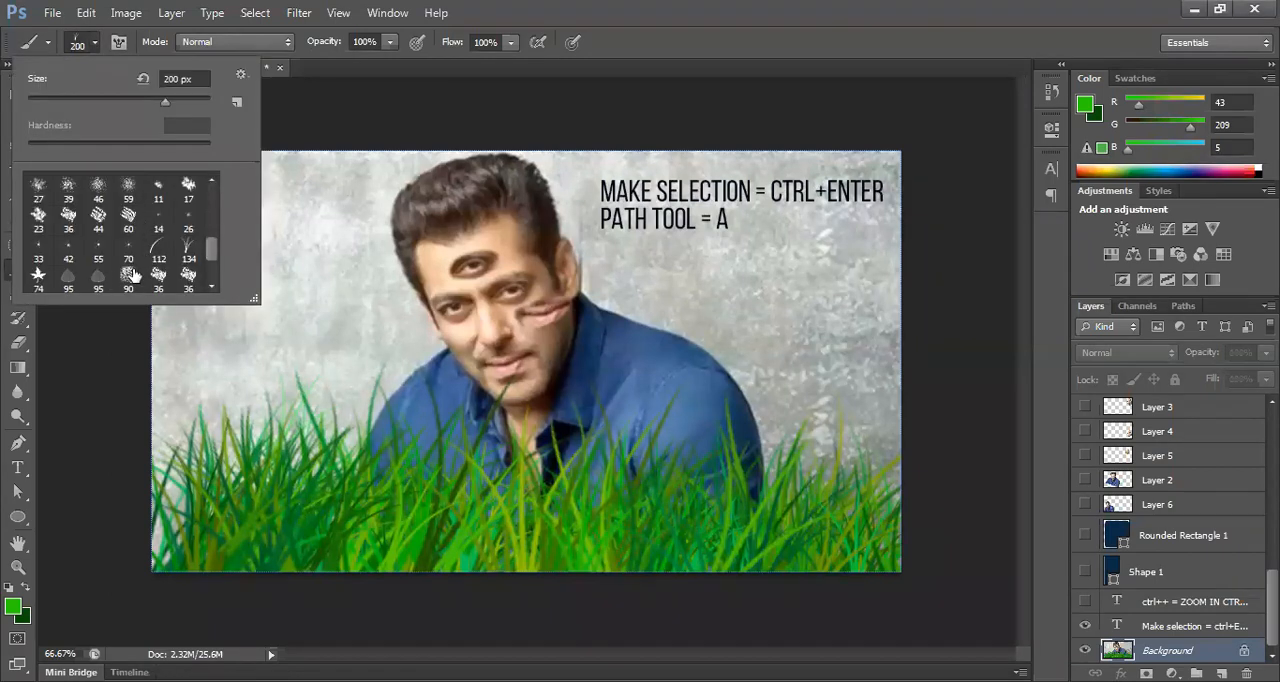
left_click(40, 282)
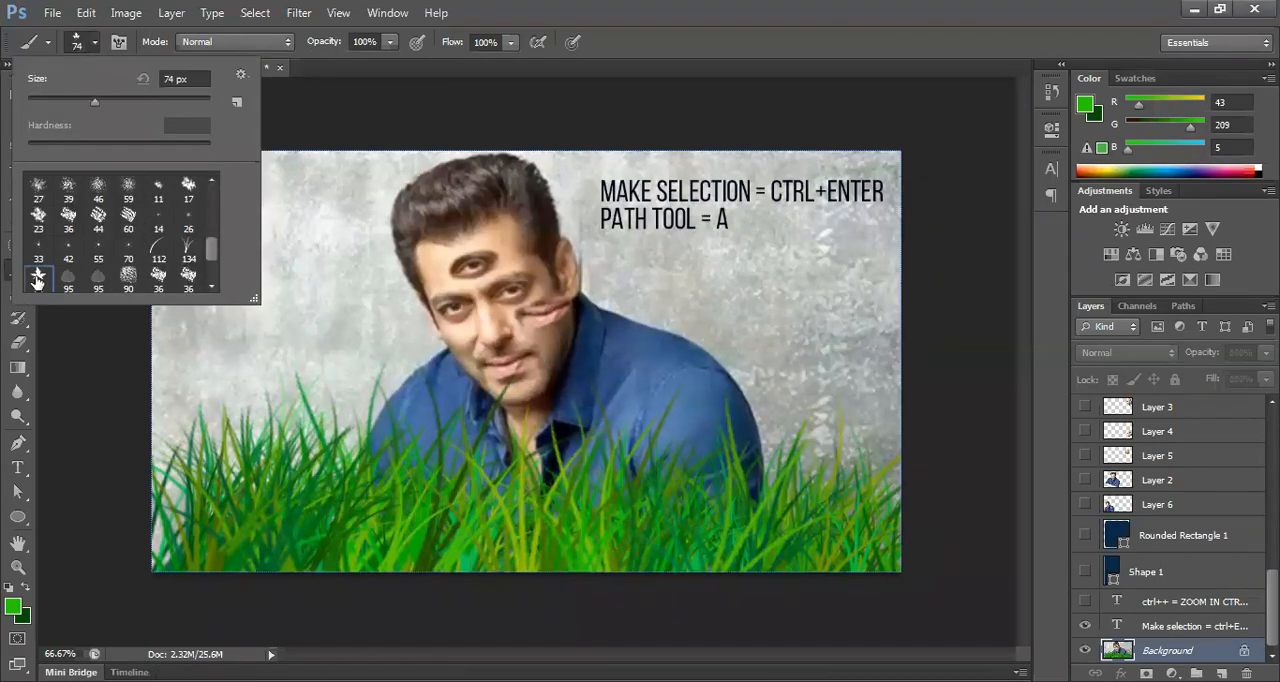
left_click(277, 342)
left_click_drag(204, 280, 300, 320)
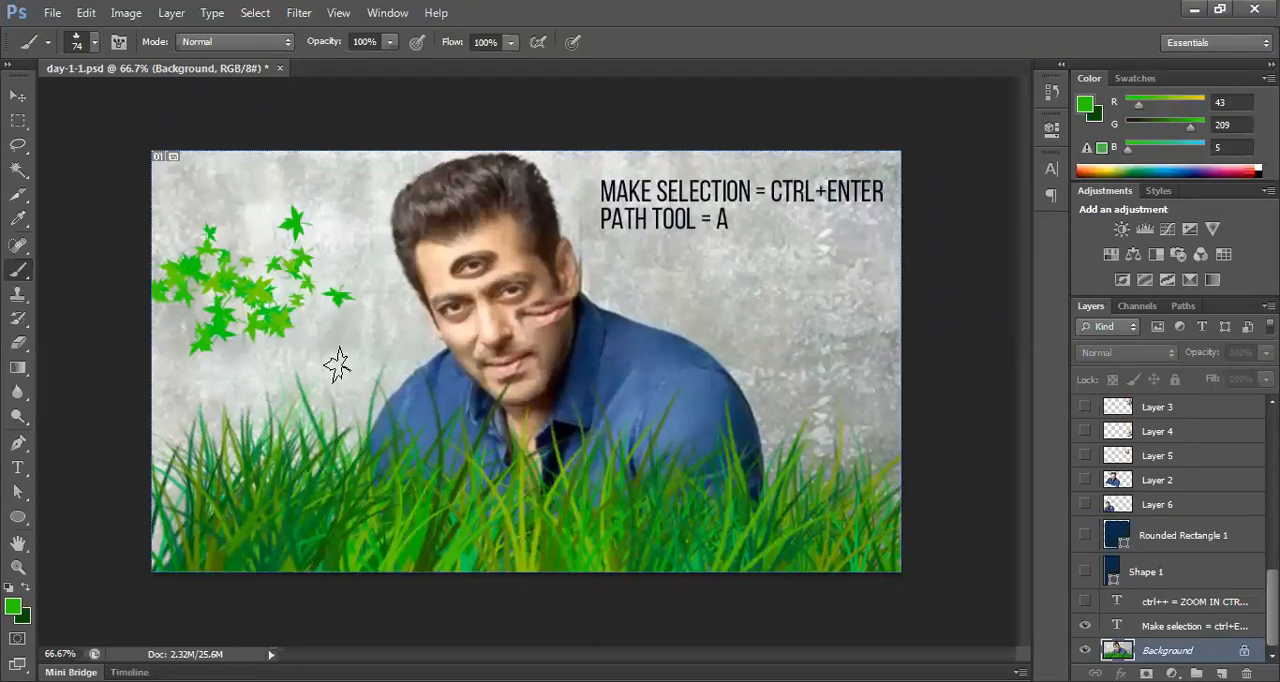
key("ctrl+z")
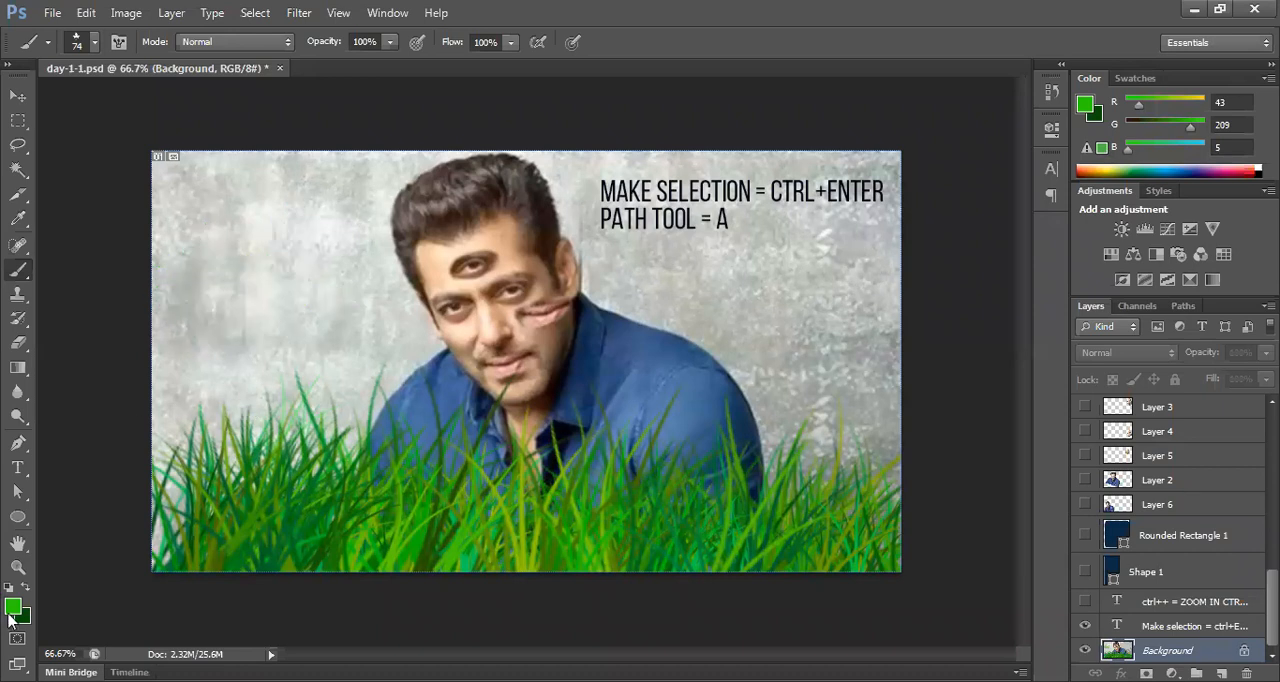
Step: Set the foreground color to orange #ec950d
left_click(13, 606)
left_click(692, 566)
left_click(692, 570)
left_click(659, 373)
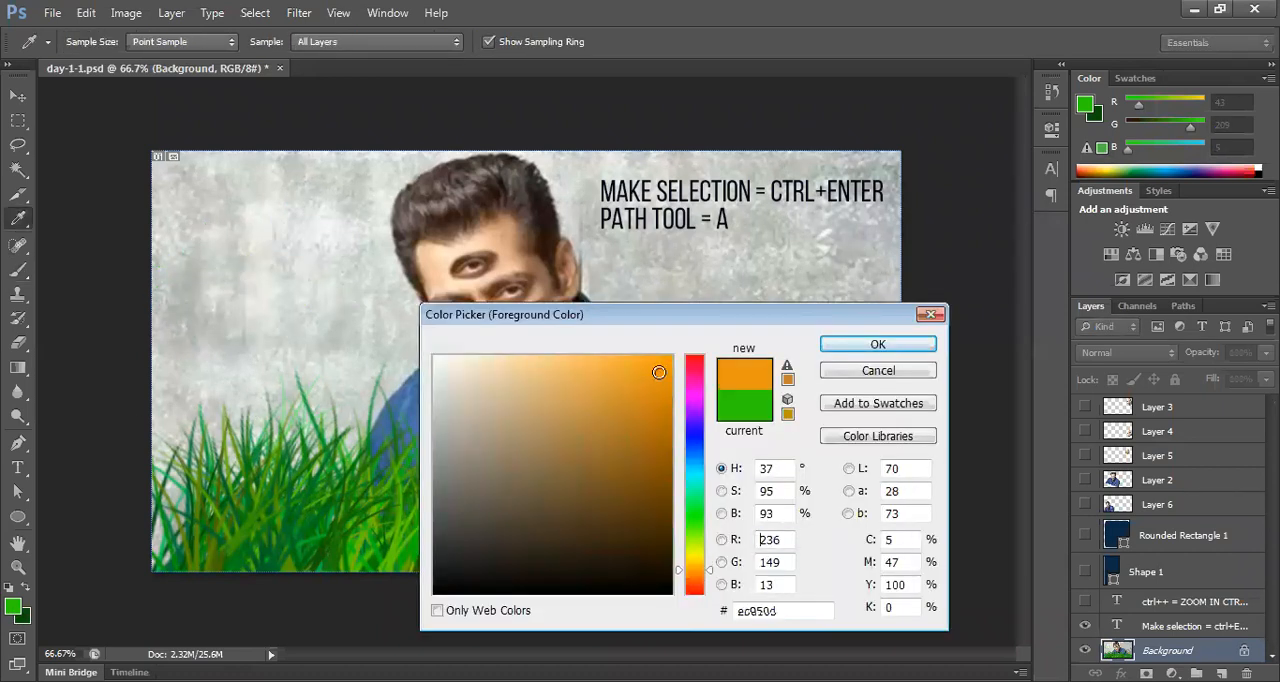
left_click(840, 355)
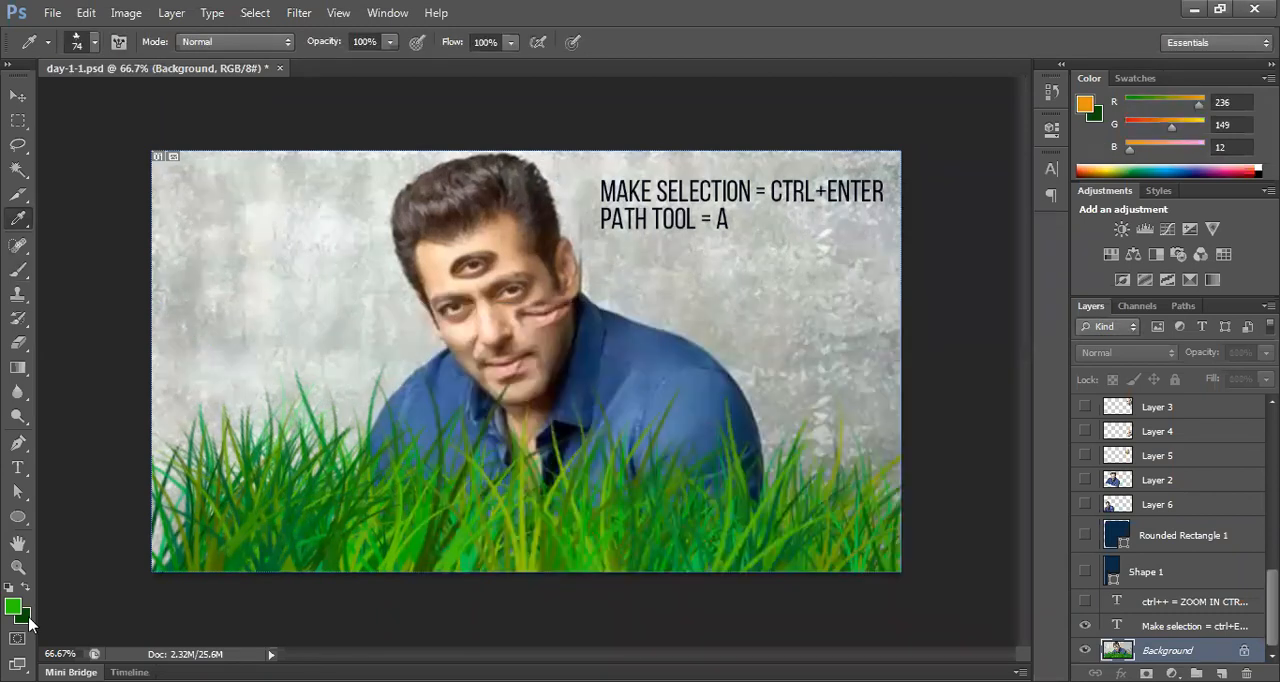
Step: Set the background color to dark orange, RGB 178, 79, 7
left_click(27, 618)
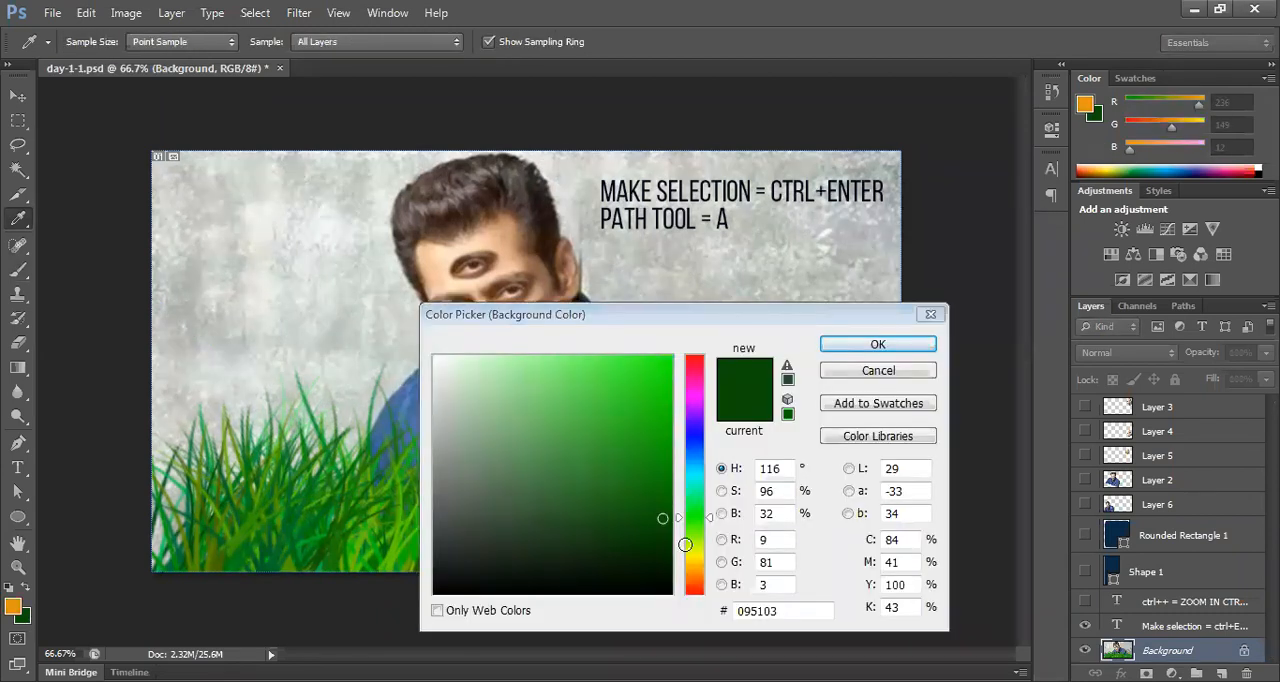
left_click(694, 578)
double_click(762, 539)
type("178")
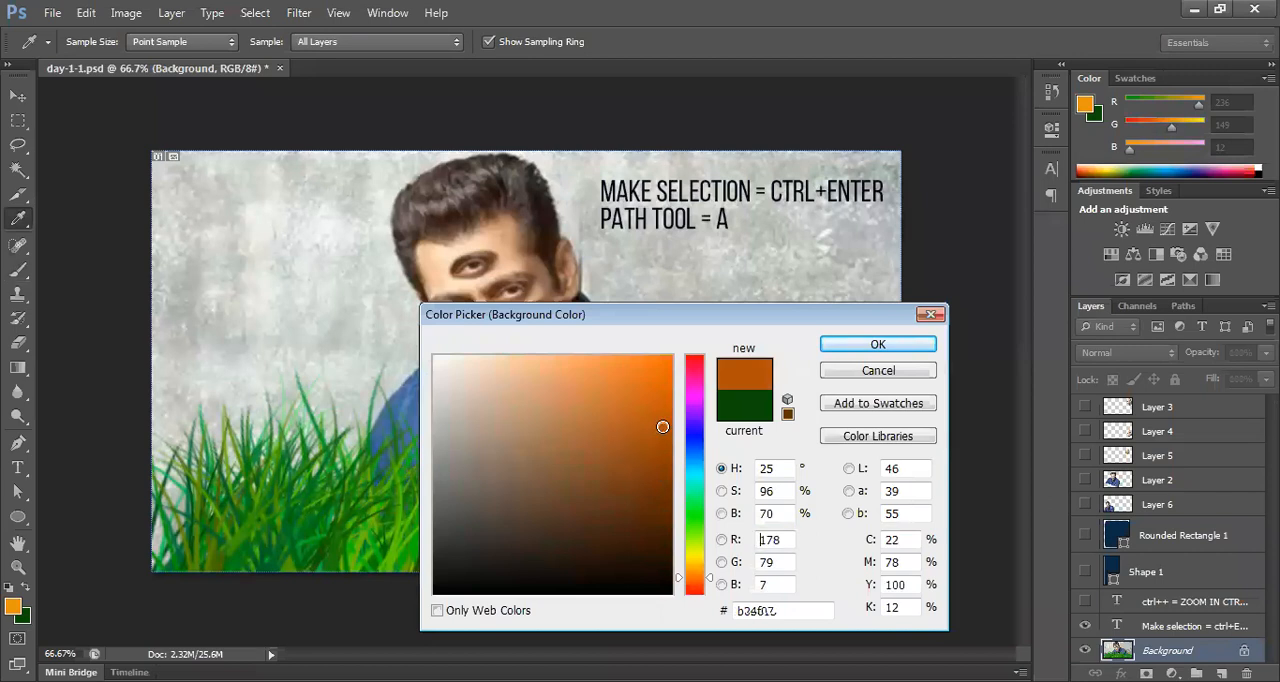
left_click(876, 344)
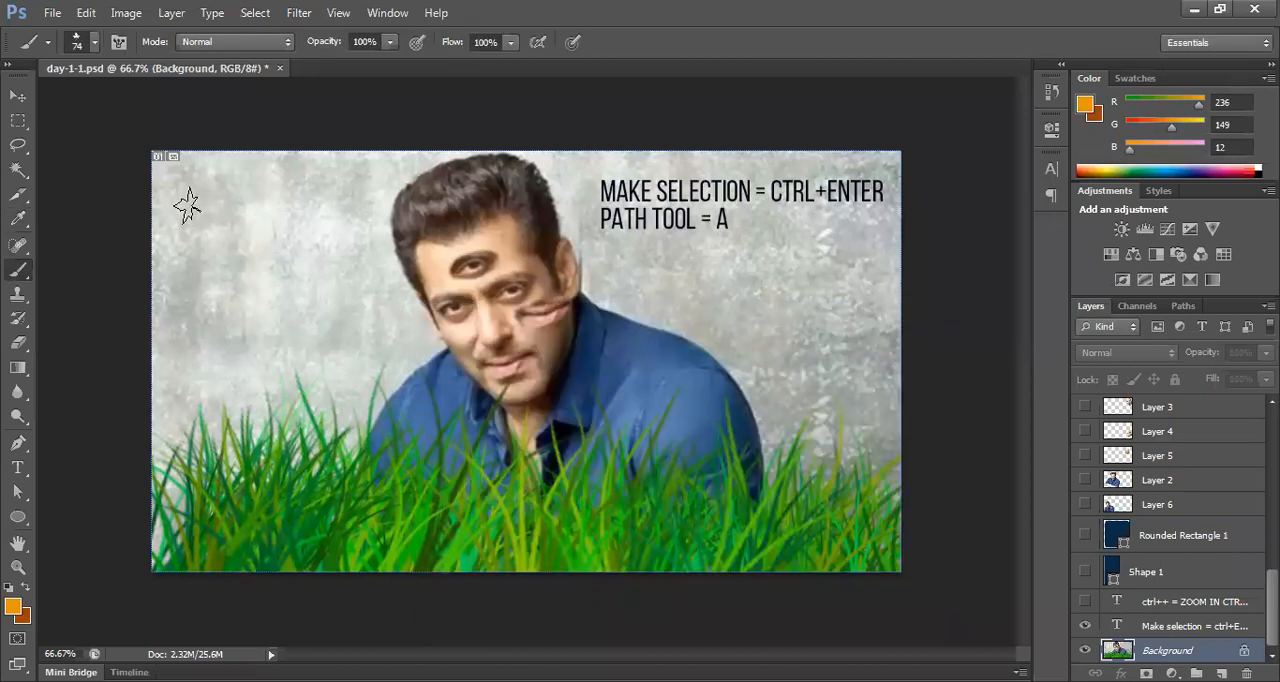
Step: Try painting orange leaves over the wall left of the man, undo them, and lower the brush opacity to 25%
mouse_move(191, 206)
left_mouse_down()
mouse_move(277, 248)
mouse_move(276, 263)
mouse_move(251, 296)
mouse_move(178, 336)
mouse_move(348, 368)
mouse_move(296, 234)
mouse_move(189, 191)
mouse_move(185, 229)
mouse_move(191, 268)
mouse_move(211, 283)
mouse_move(315, 251)
mouse_move(333, 185)
left_mouse_up()
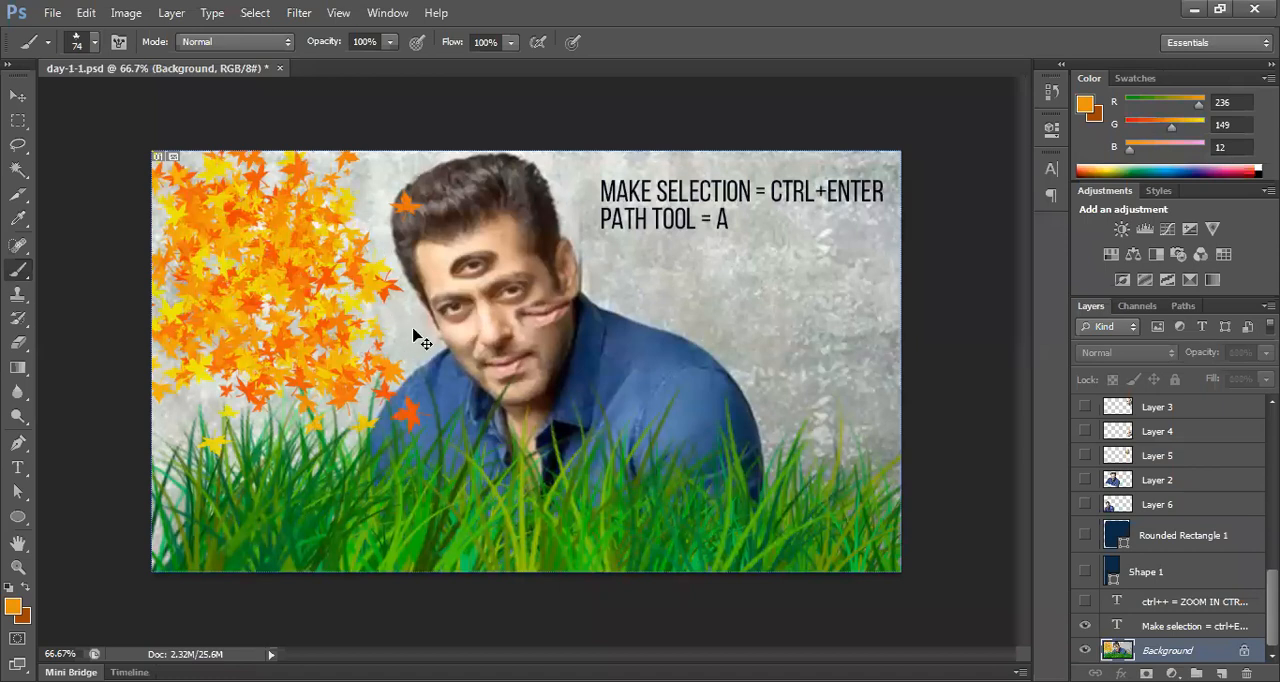
key("ctrl+z")
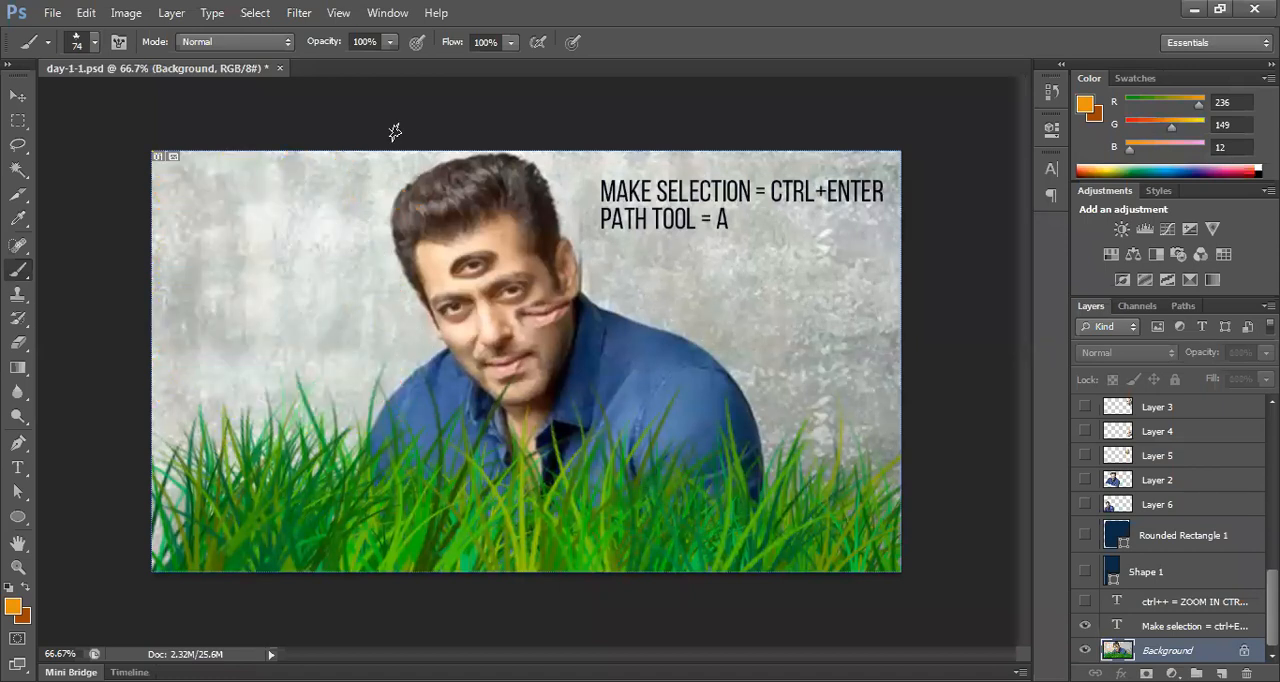
left_click(390, 42)
left_click_drag(387, 63, 318, 66)
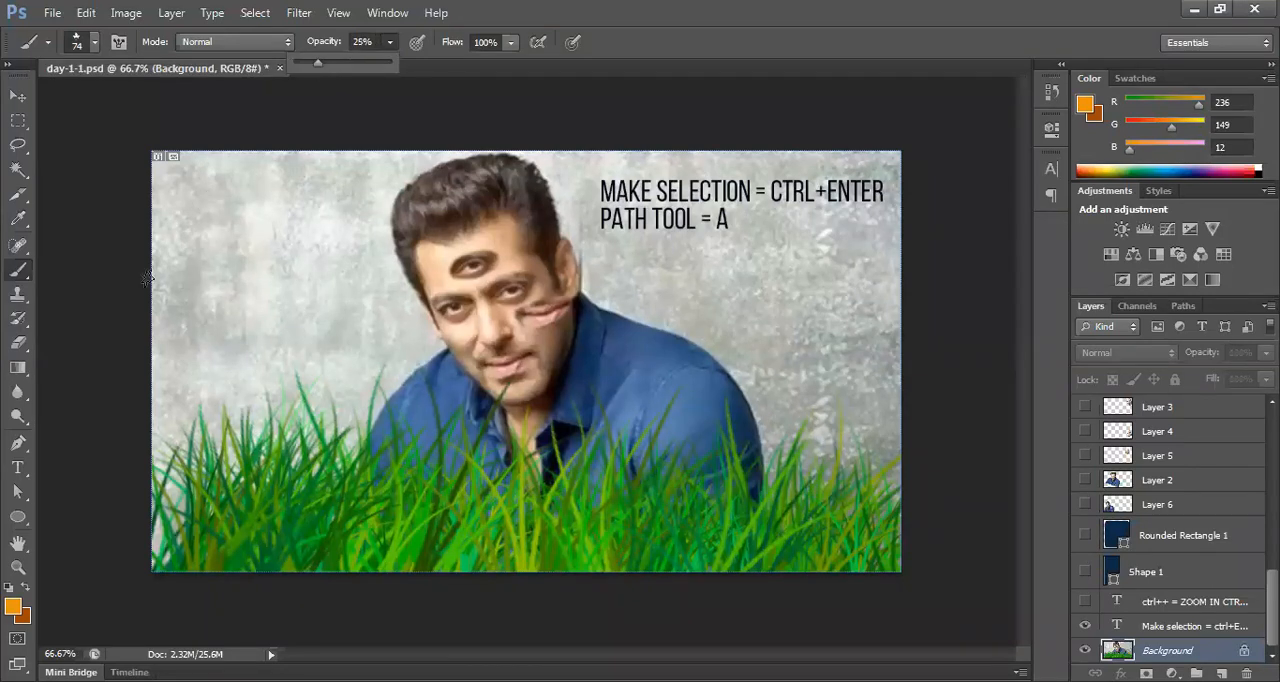
Step: Try faint leaf strokes on both sides of the man, toggle the Background layer's visibility, and undo the painting back to the first grass tuft
mouse_move(200, 206)
left_mouse_down()
mouse_move(262, 249)
mouse_move(297, 197)
mouse_move(311, 284)
mouse_move(274, 318)
mouse_move(182, 326)
mouse_move(170, 344)
mouse_move(211, 356)
mouse_move(276, 340)
mouse_move(338, 346)
mouse_move(357, 328)
mouse_move(368, 338)
mouse_move(284, 205)
left_mouse_up()
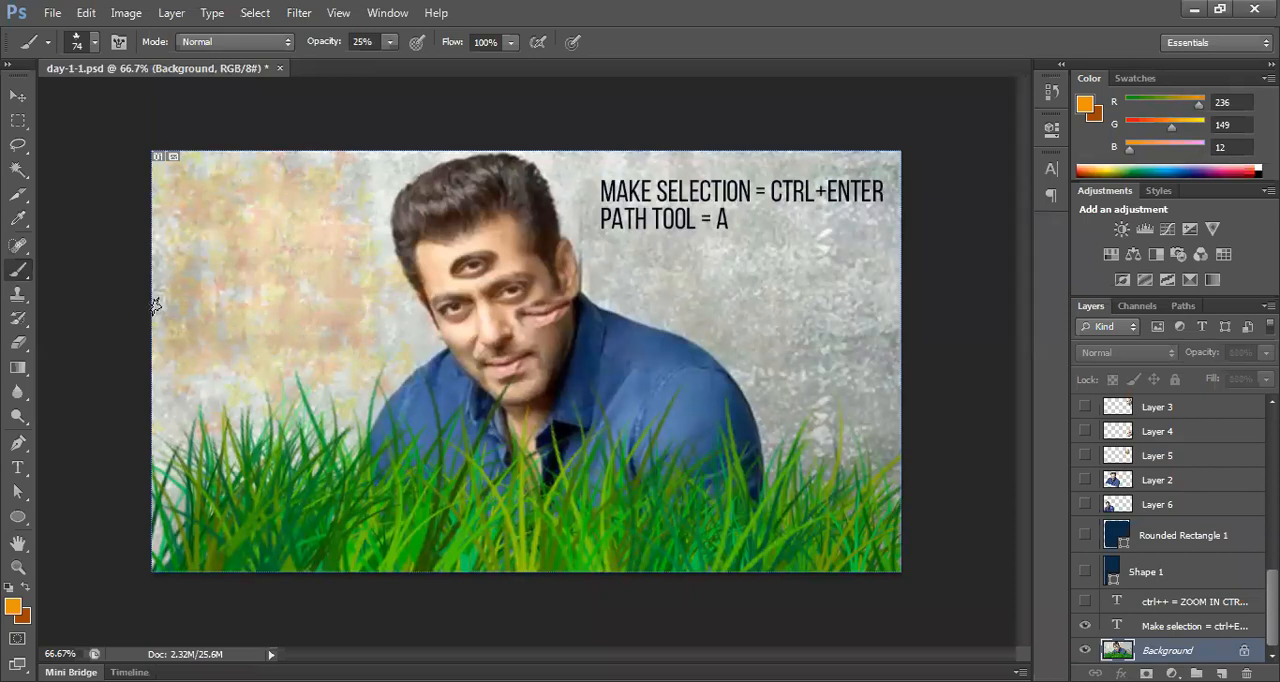
mouse_move(747, 391)
left_mouse_down()
mouse_move(776, 310)
mouse_move(871, 376)
mouse_move(879, 391)
mouse_move(834, 347)
mouse_move(766, 333)
mouse_move(849, 409)
left_mouse_up()
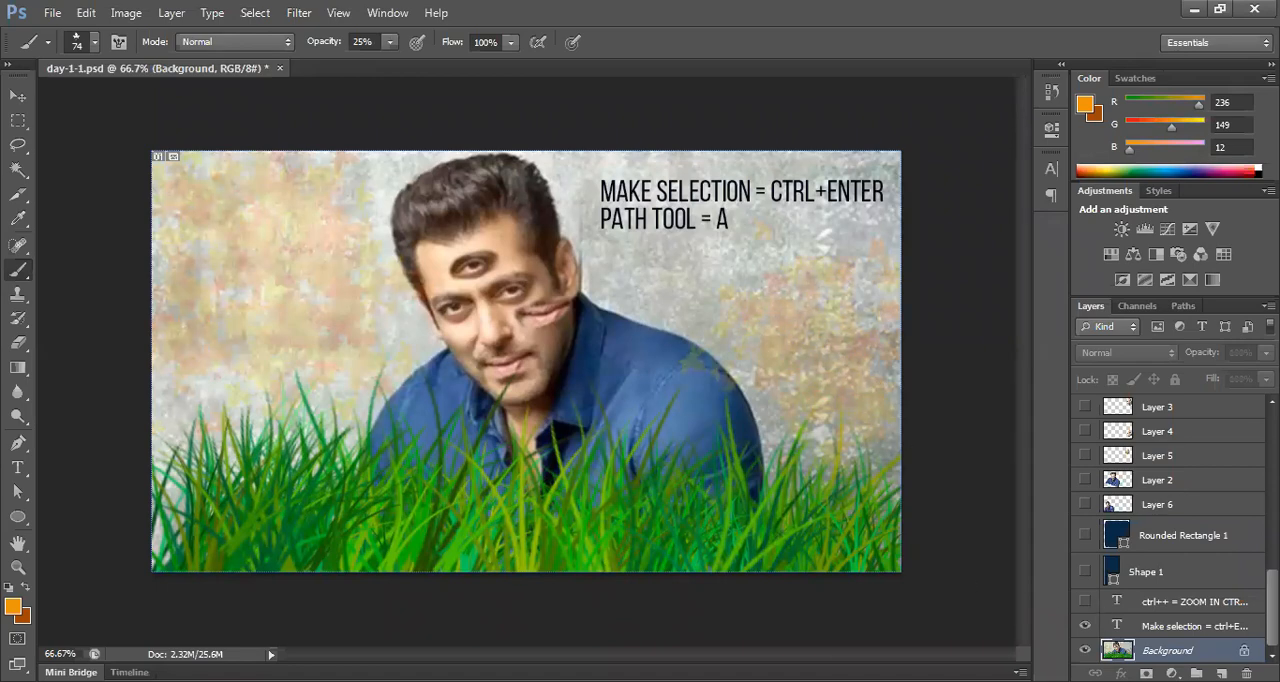
left_click(1085, 650)
left_click(1084, 650)
key("ctrl+alt+z")
key("ctrl+alt+z")
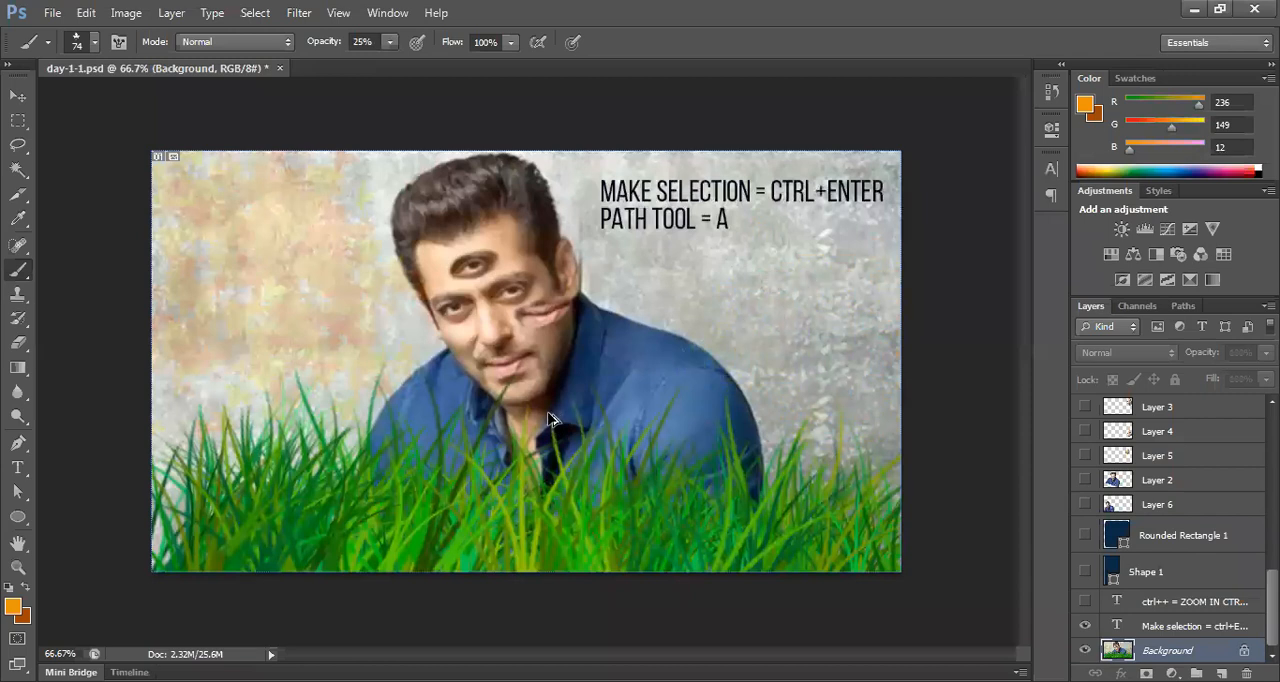
key("ctrl+alt+z")
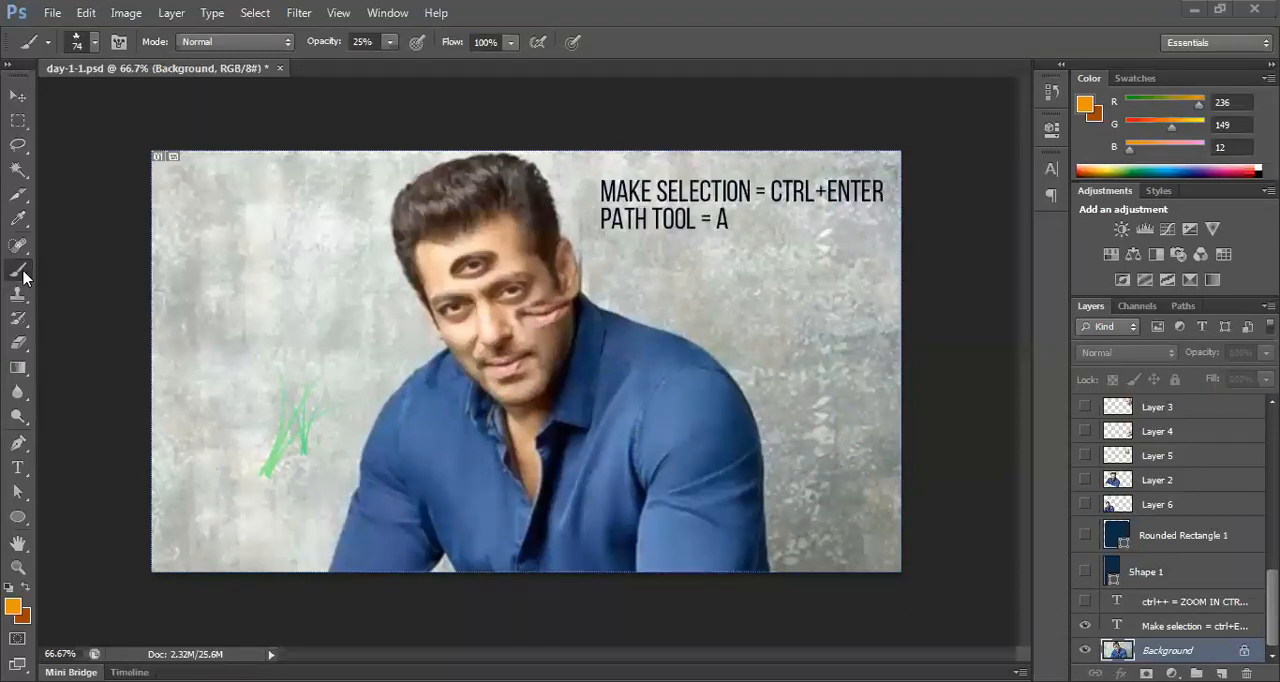
Step: Look through the brush preset list up to the round brushes at its start
left_click(94, 42)
mouse_move(212, 253)
left_mouse_down()
mouse_move(210, 270)
mouse_move(211, 201)
left_mouse_up()
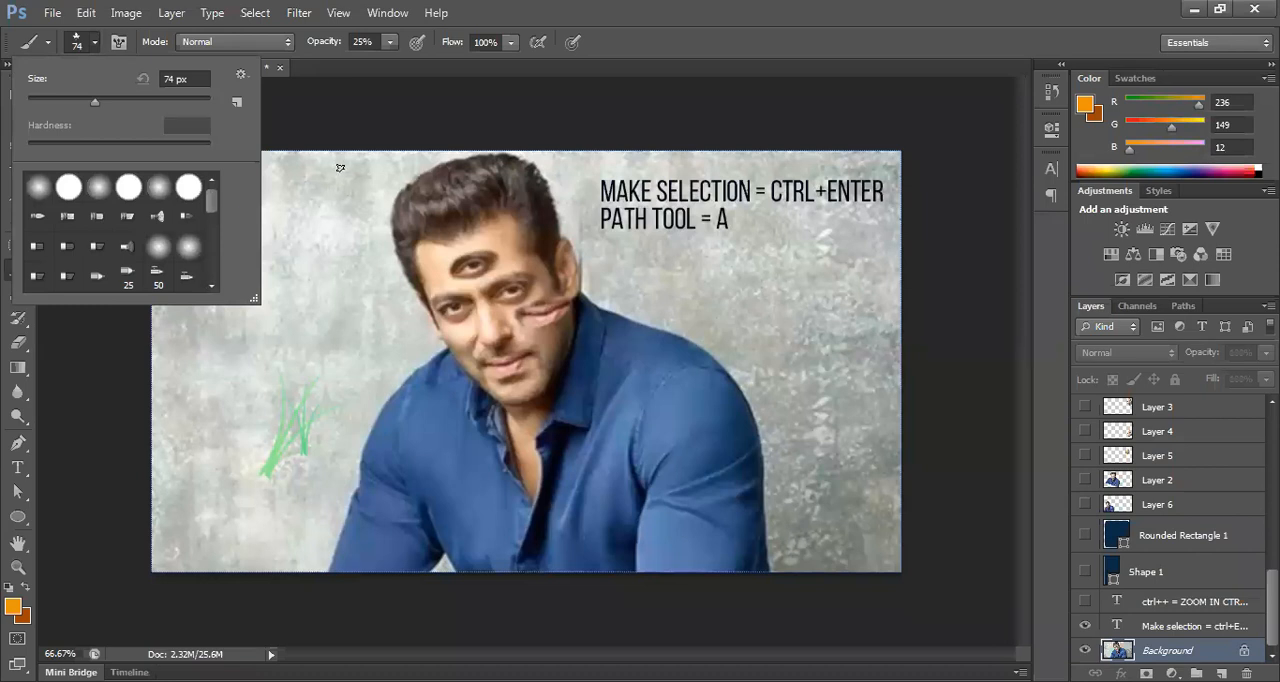
Step: Add the orange text "MYPHOTOSHOPBRUSHES.COM" on the wall above the grass tuft
left_click(18, 467)
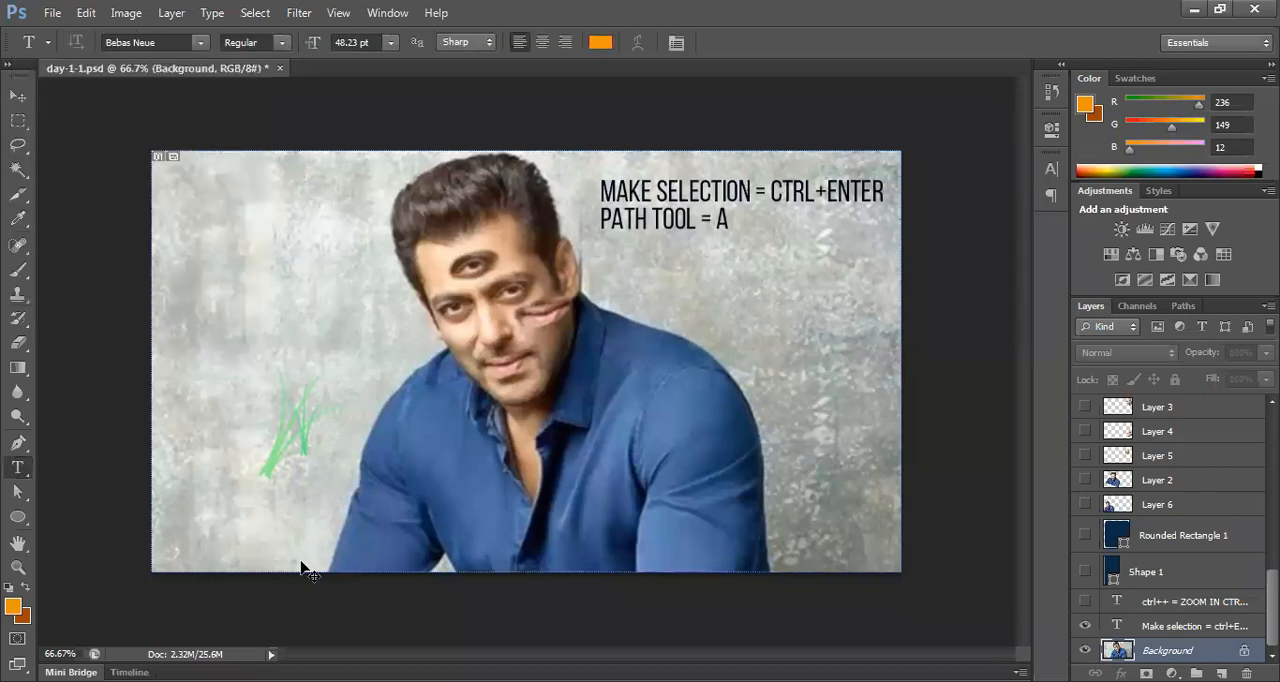
left_click(246, 340)
type("MYPHOT")
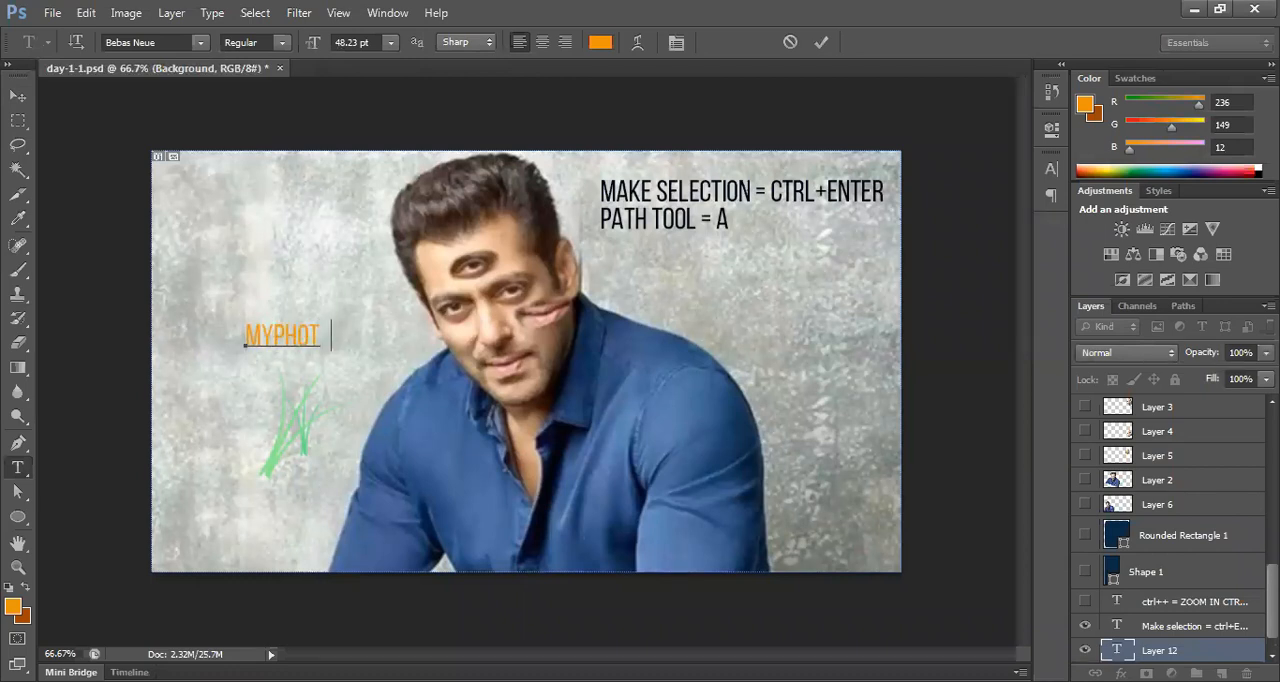
type("OSHOPBRU")
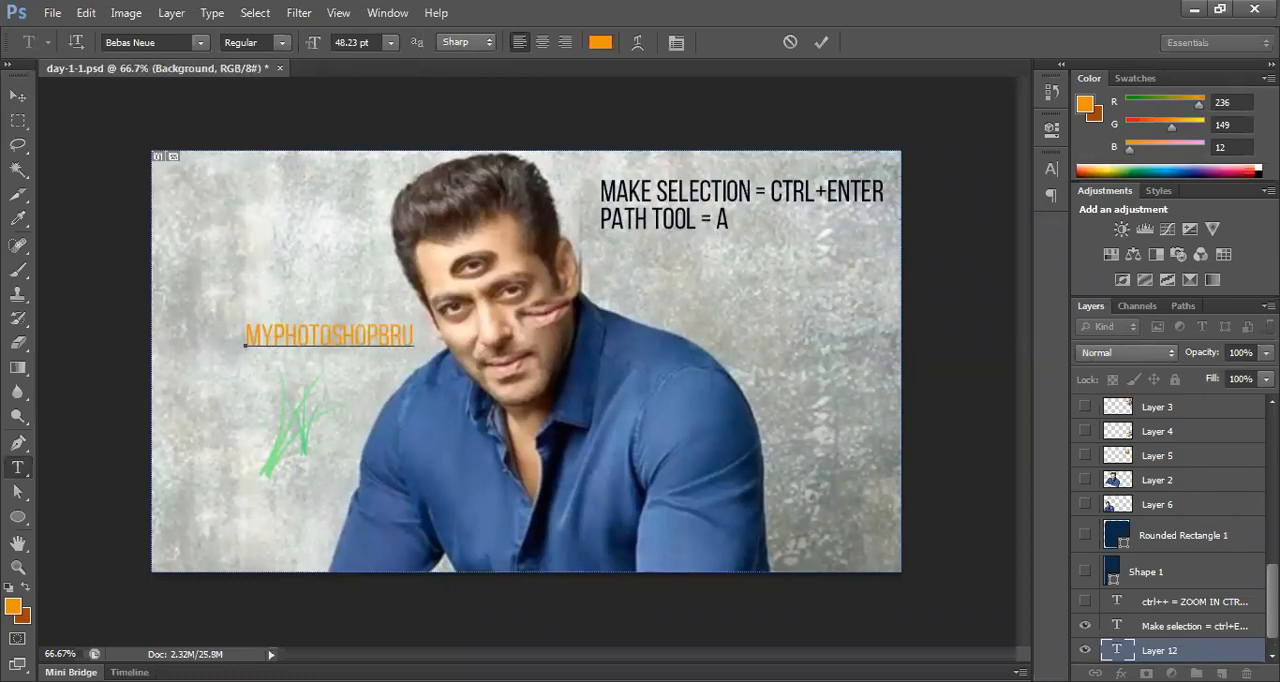
type("SHES.COM")
key("ctrl+Return")
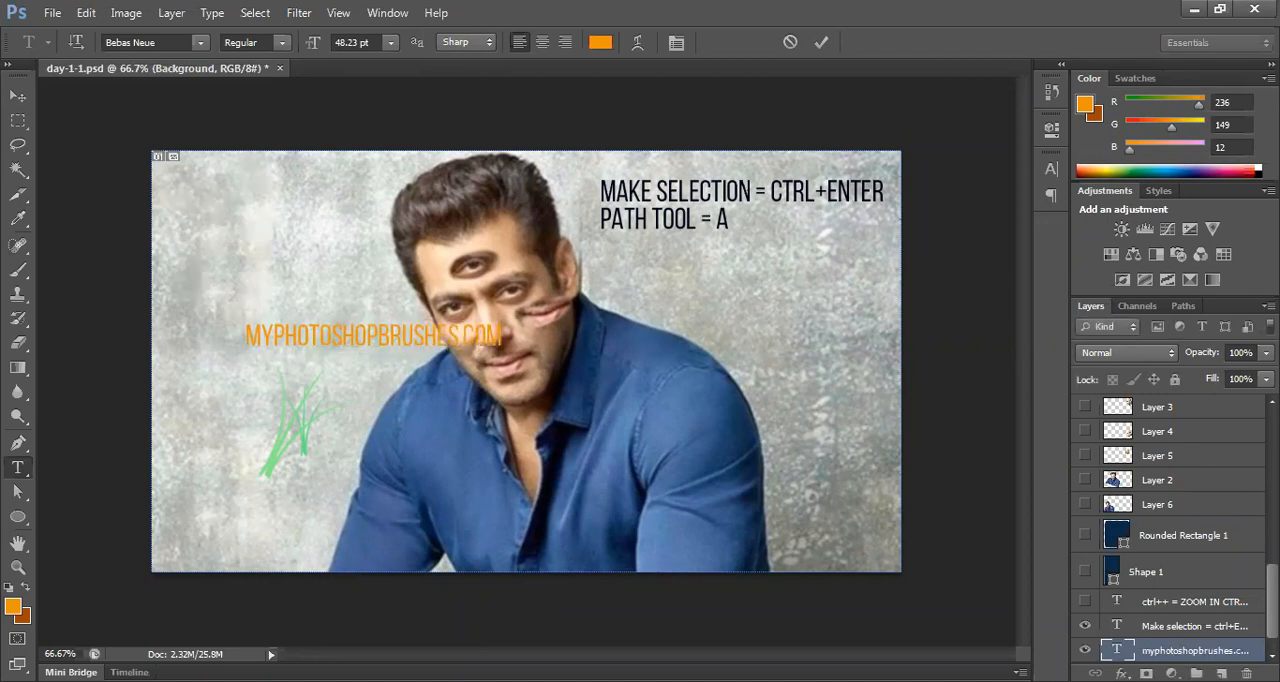
Step: Move the website text left onto the grey wall, clear of the man's face, and activate the Pen tool
key("v")
left_click_drag(389, 345, 327, 349)
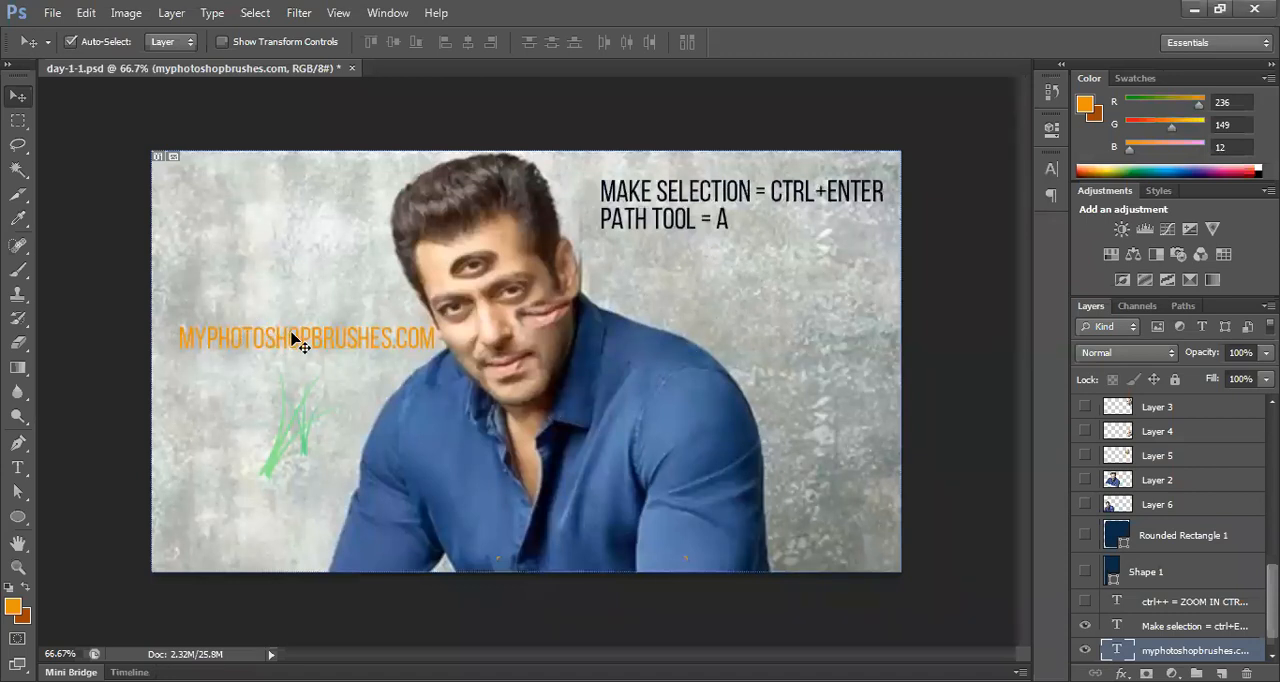
left_click_drag(297, 343, 281, 341)
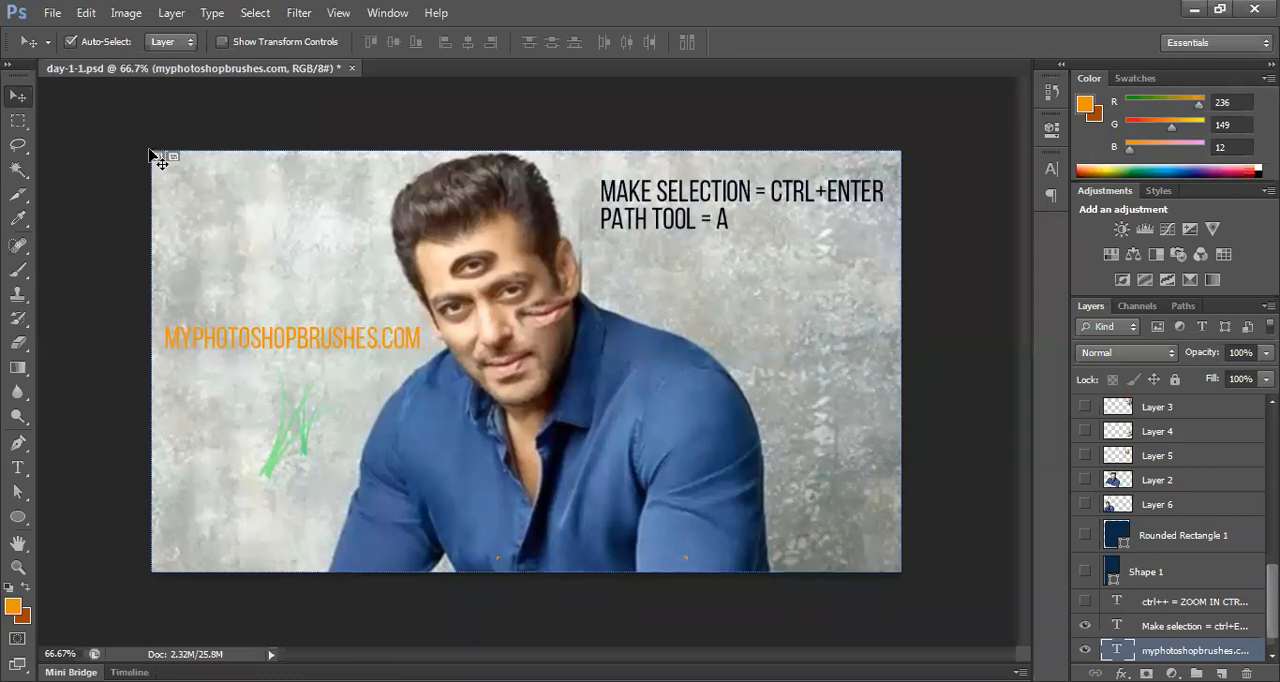
left_click(19, 444)
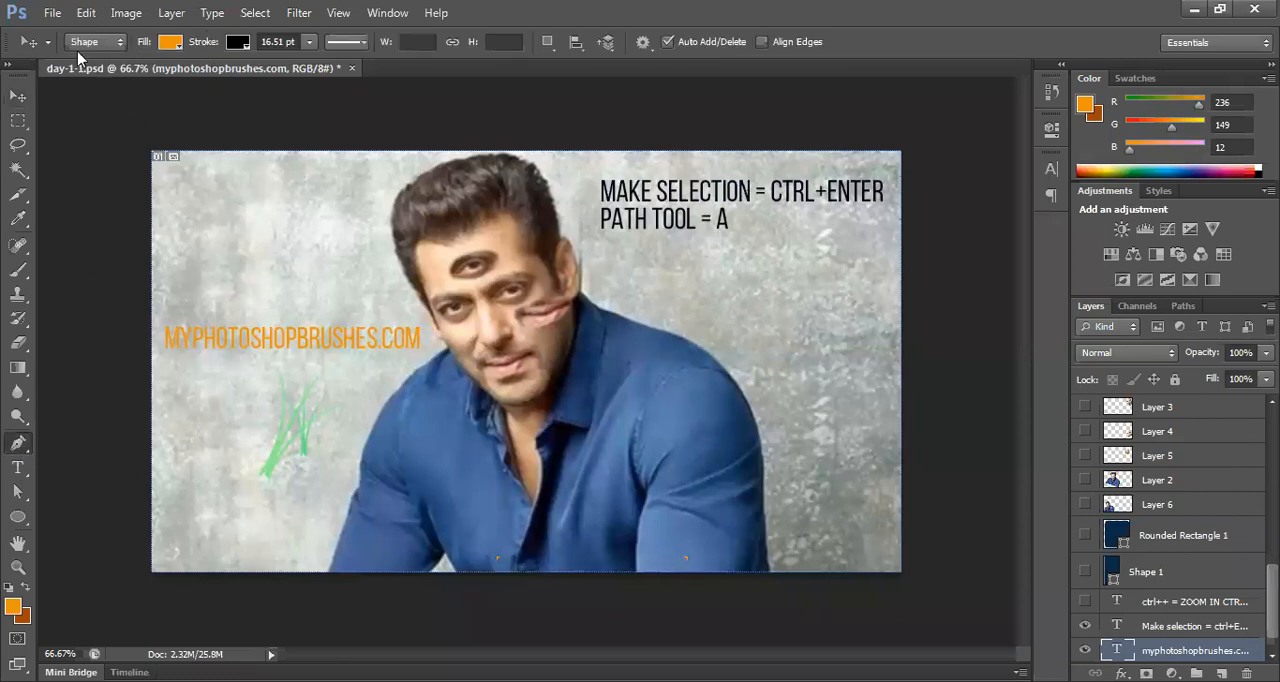
Step: Activate the Brush tool, open the brush presets and select the Background layer for painting
left_click(22, 273)
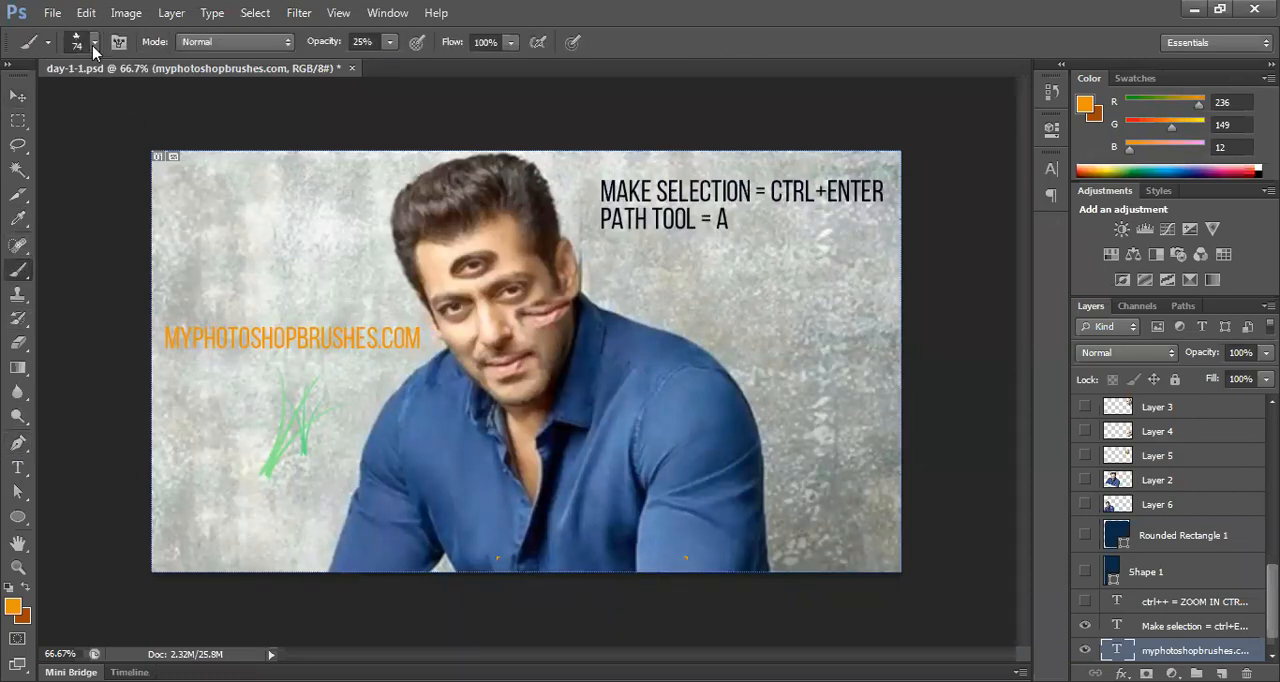
left_click(93, 43)
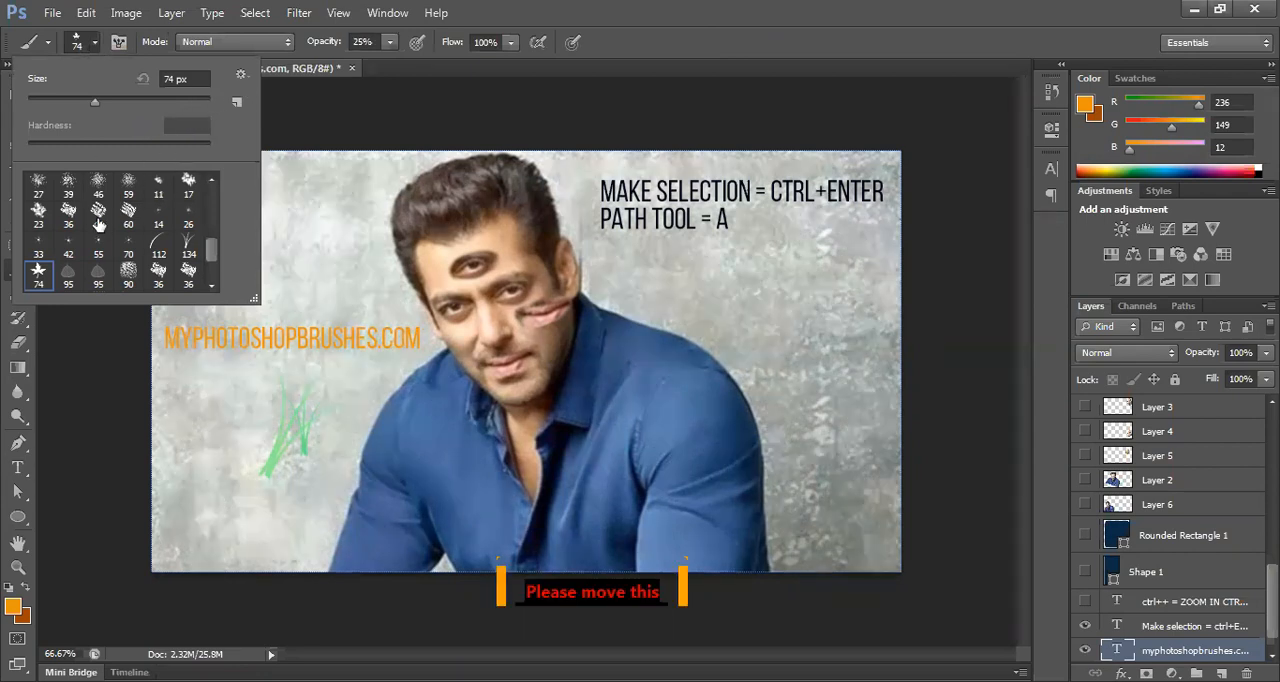
left_click(737, 598)
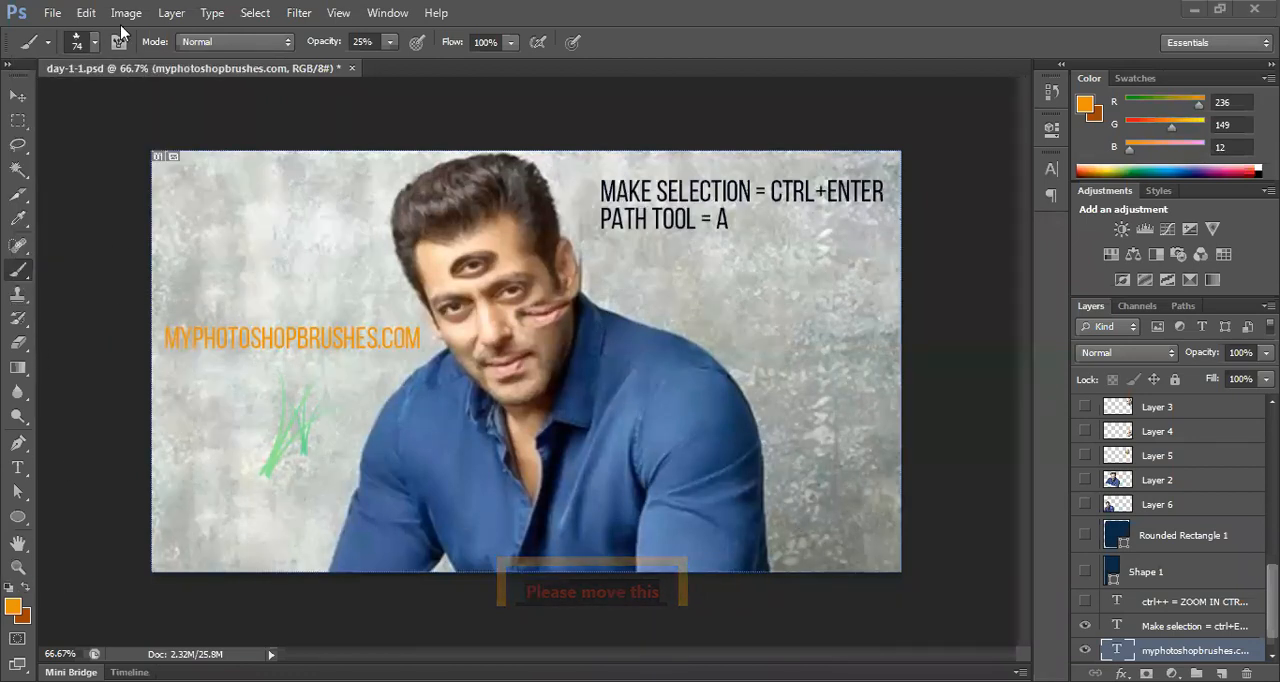
left_click(86, 50)
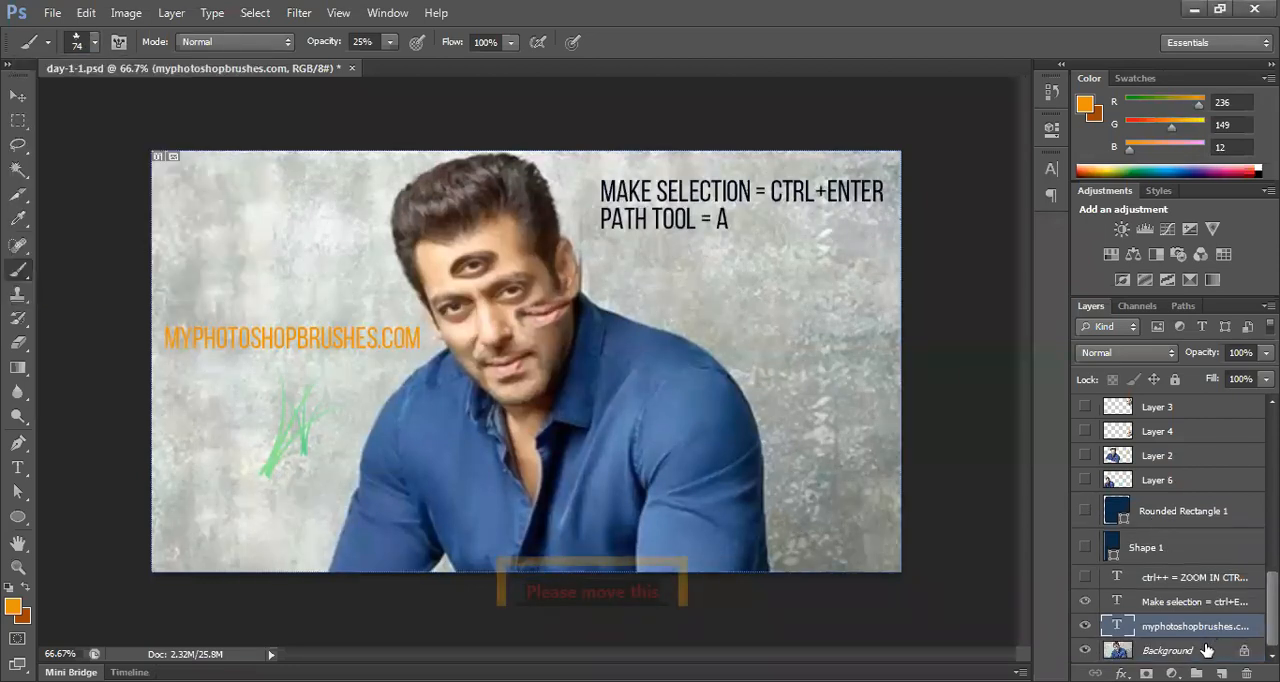
left_click(1207, 650)
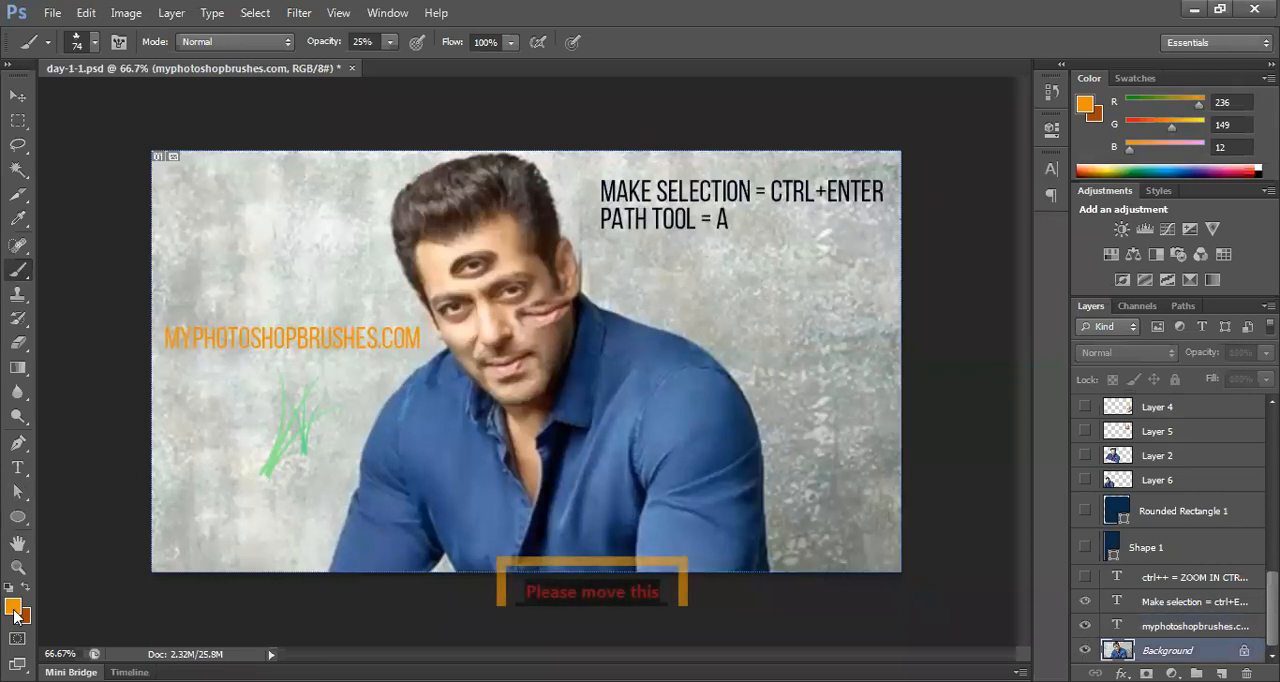
Step: Set the foreground color to blue (#0c2cec) and the background color to pink (#f60ecd)
left_click(12, 604)
left_click(697, 447)
left_click(697, 441)
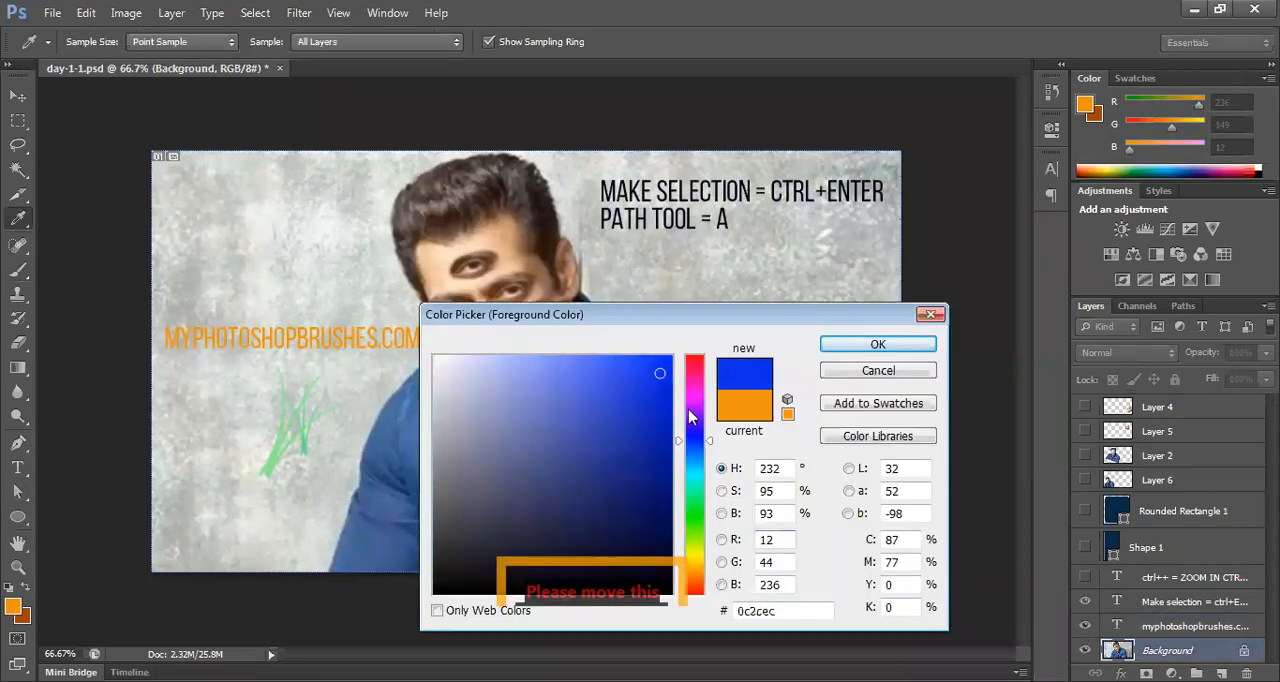
left_click(870, 344)
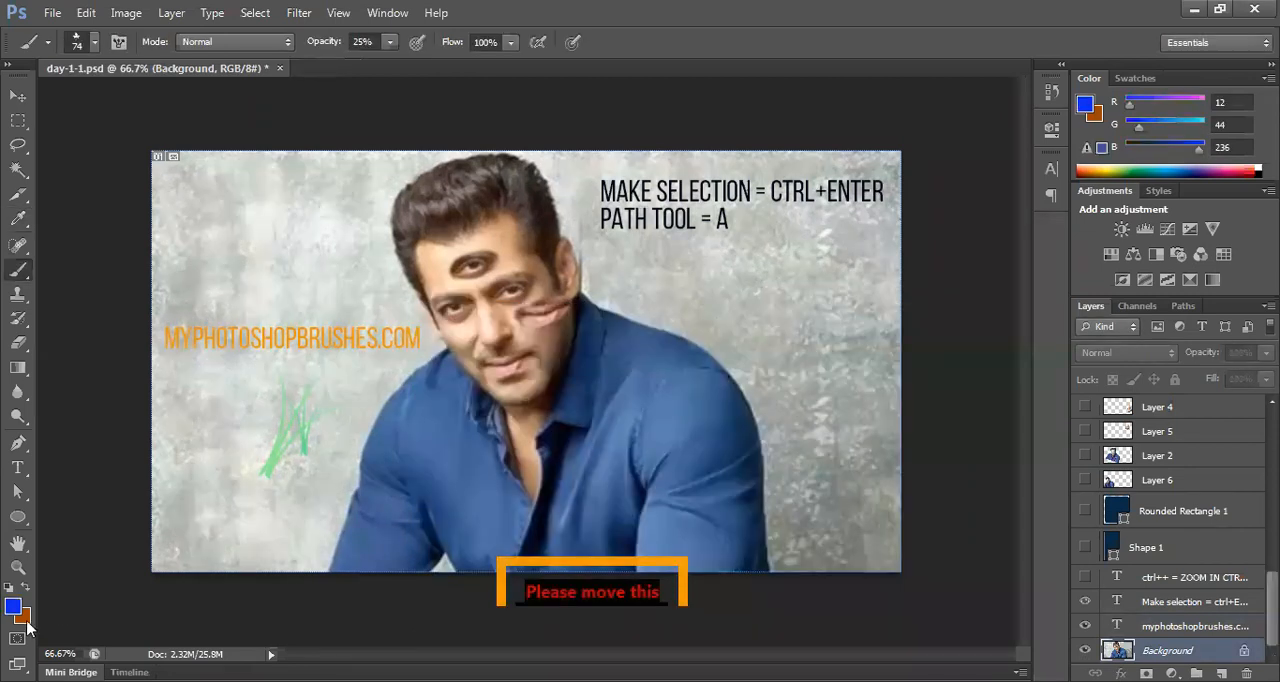
left_click(21, 615)
left_click_drag(686, 443, 695, 396)
left_click(654, 364)
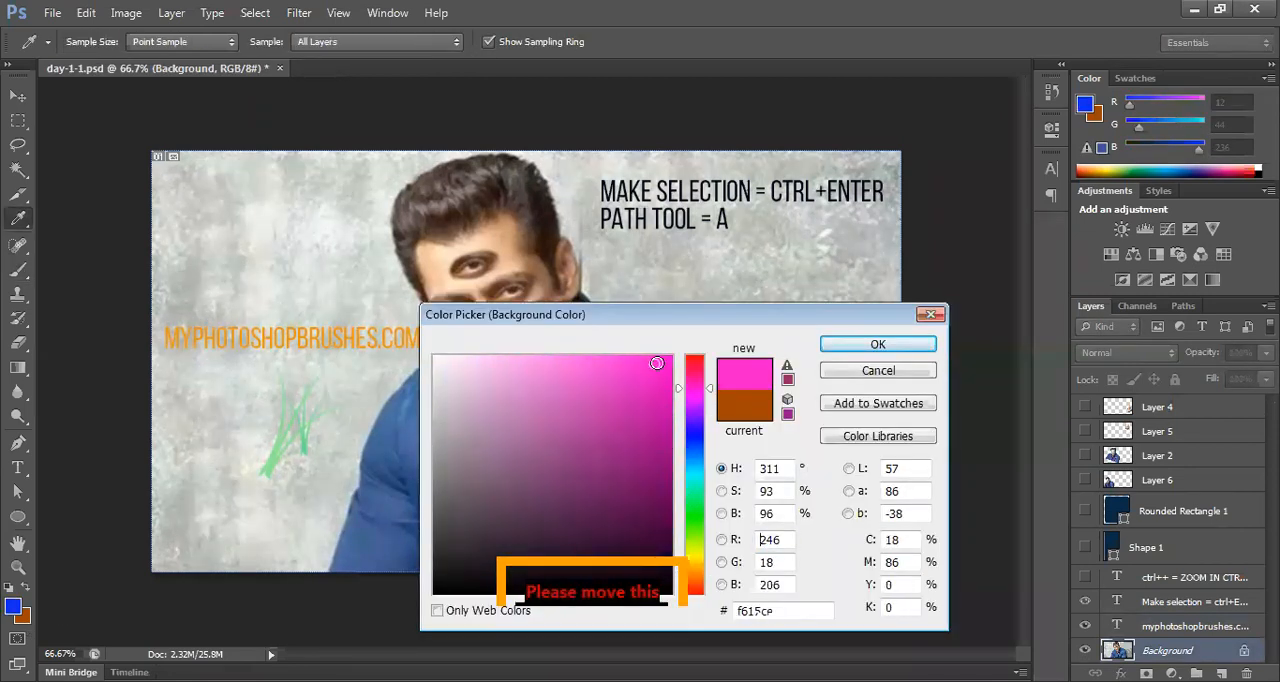
left_click(873, 343)
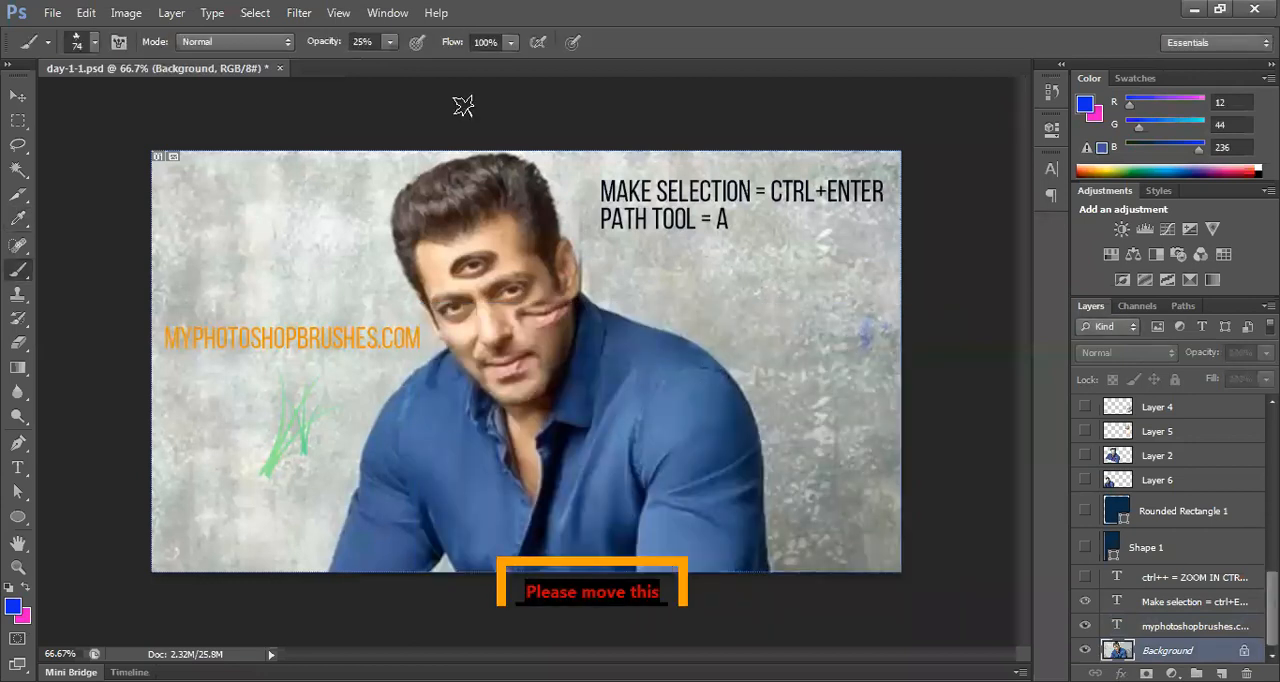
Step: Set the brush opacity to 75% and scatter blue maple leaves over the wall and shoulder beneath the shortcut text
left_click(388, 47)
left_click_drag(390, 62, 437, 62)
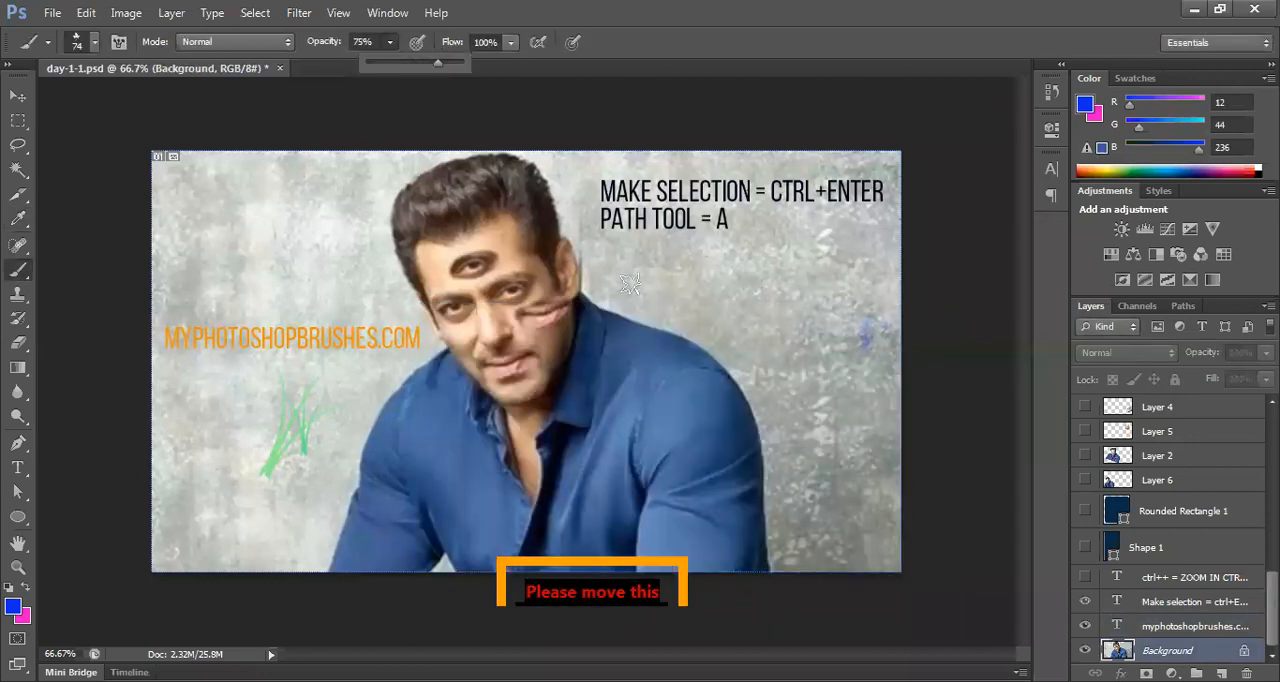
mouse_move(744, 390)
left_mouse_down()
mouse_move(762, 334)
mouse_move(815, 415)
mouse_move(805, 460)
mouse_move(742, 465)
mouse_move(707, 365)
mouse_move(671, 323)
mouse_move(769, 328)
mouse_move(847, 293)
mouse_move(869, 346)
left_mouse_up()
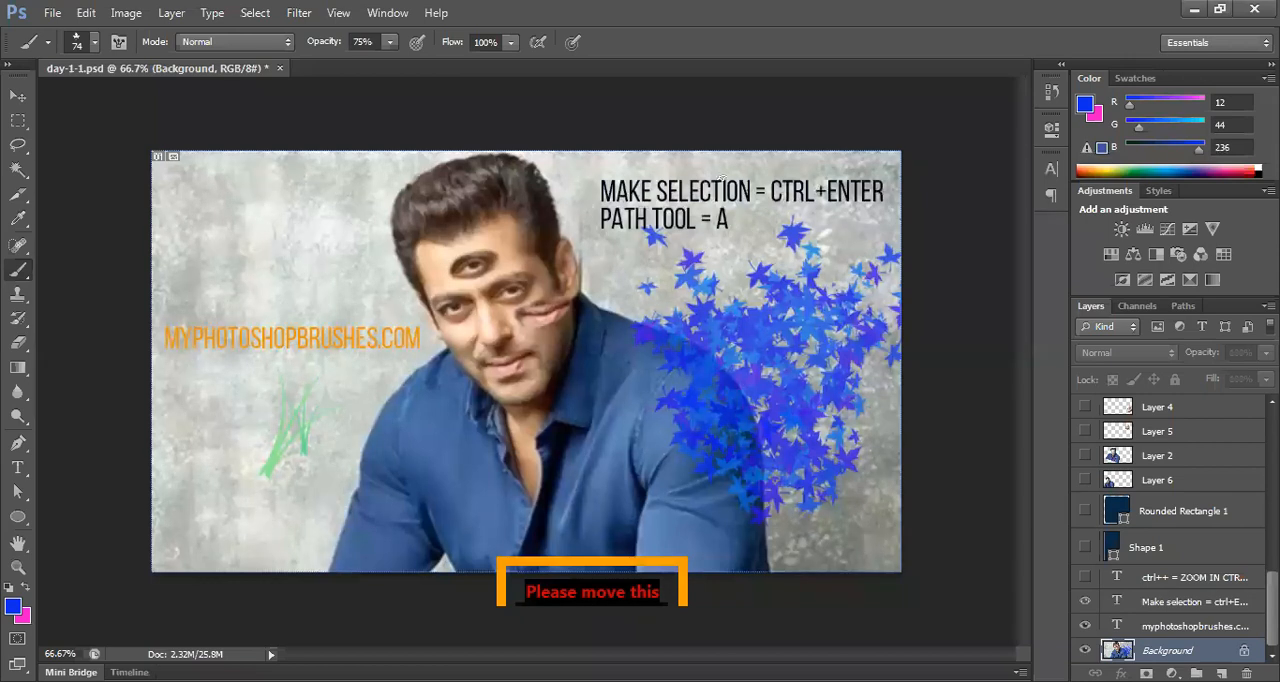
right_click(234, 378)
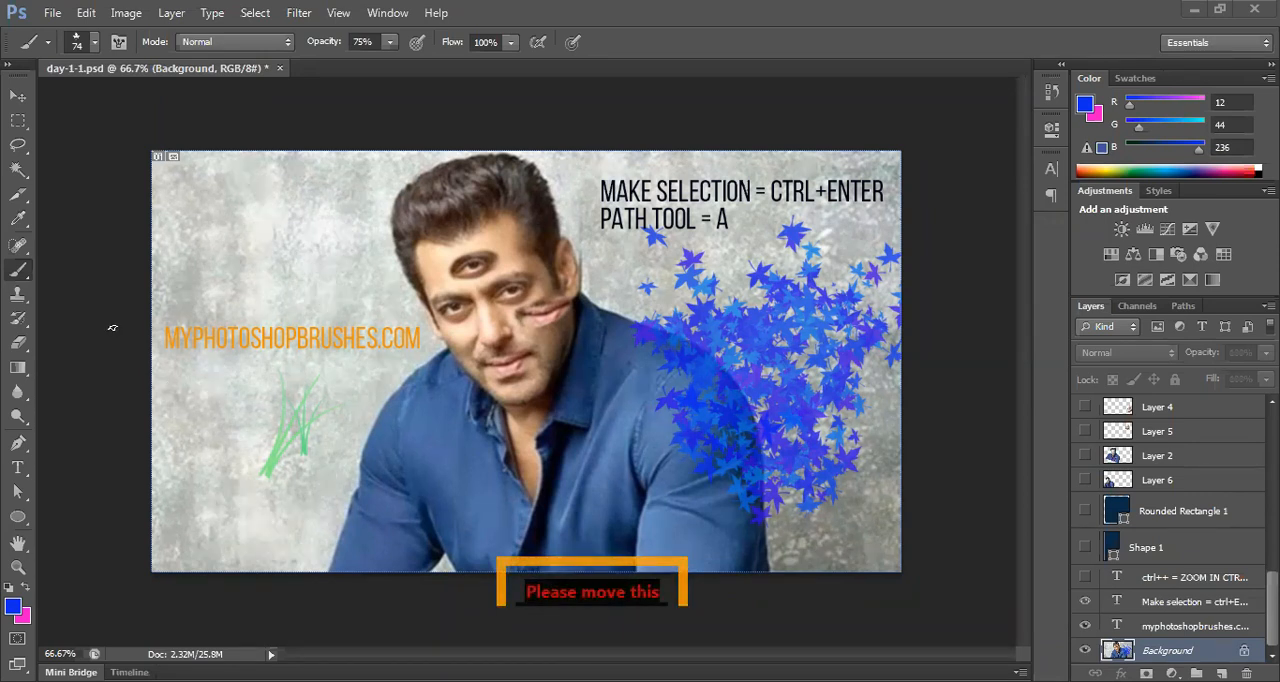
Step: Choose the 55 px brush preset and dab small blue marks on the wall above the website text
left_click(92, 43)
left_click(188, 247)
left_click(98, 247)
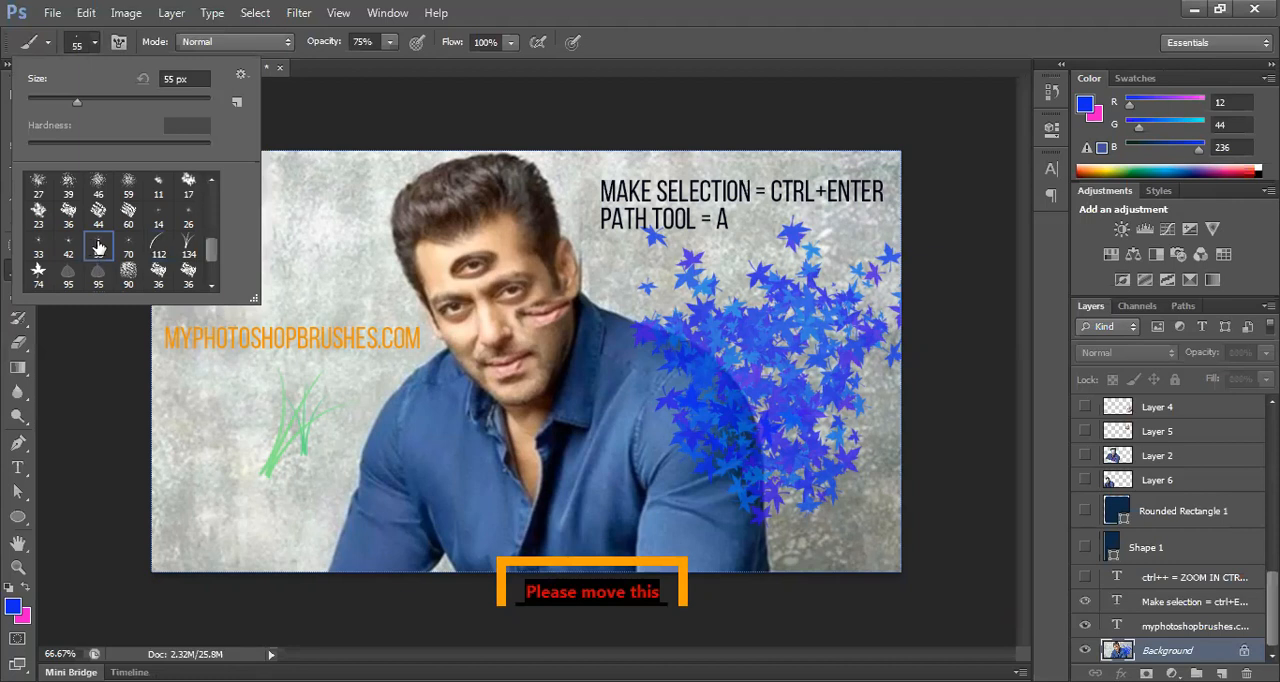
left_click(340, 248)
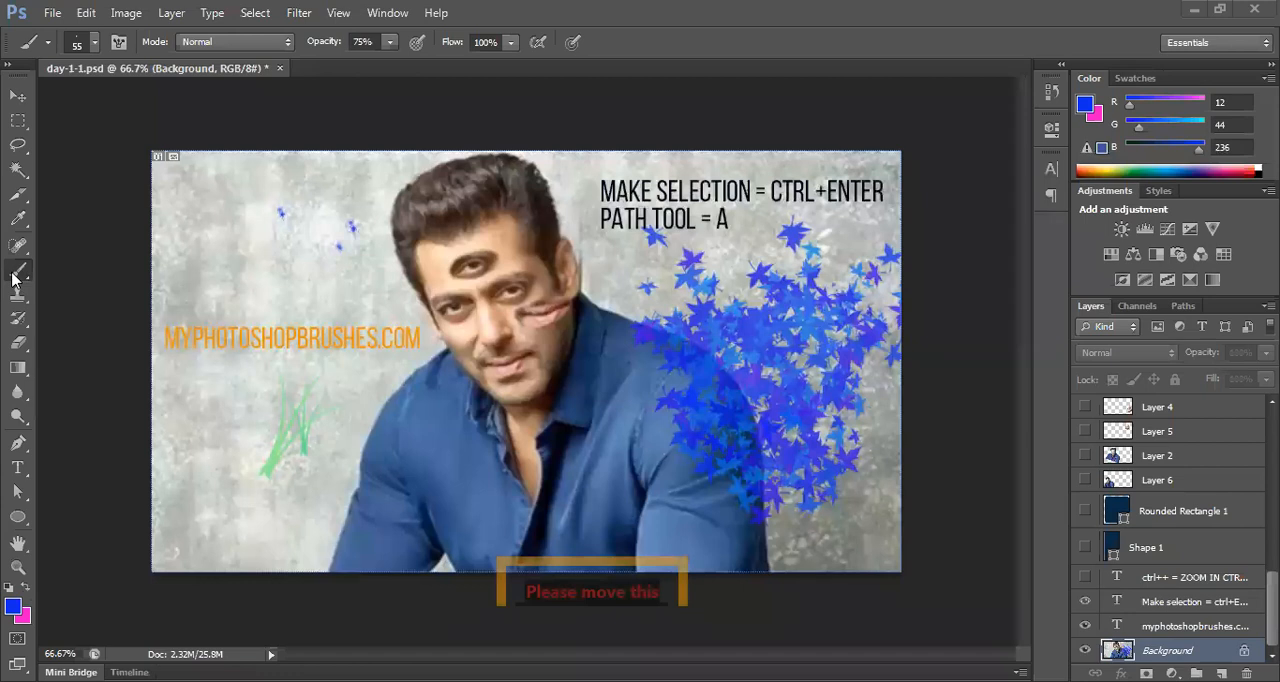
Step: Choose a soft round brush at 134 px and paint blue over the wall and parts of the man's shirt
left_click(94, 42)
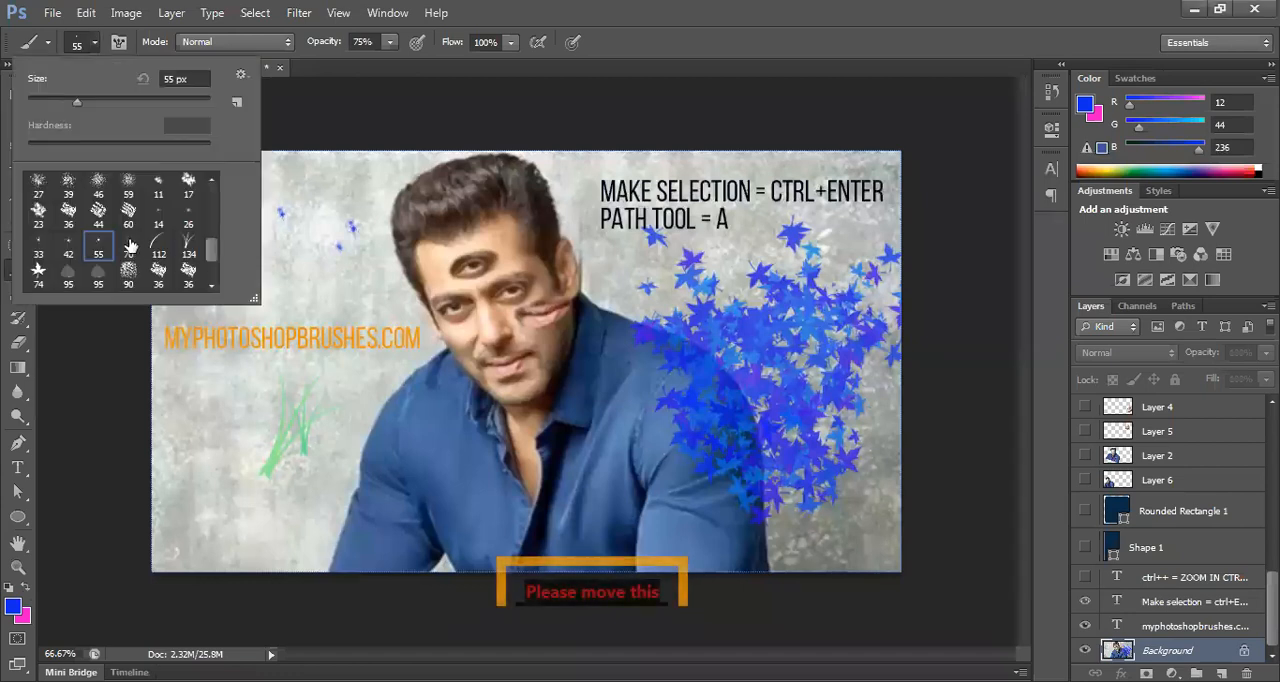
left_click(188, 246)
scroll(185, 240, "up", 3)
scroll(185, 240, "down", 5)
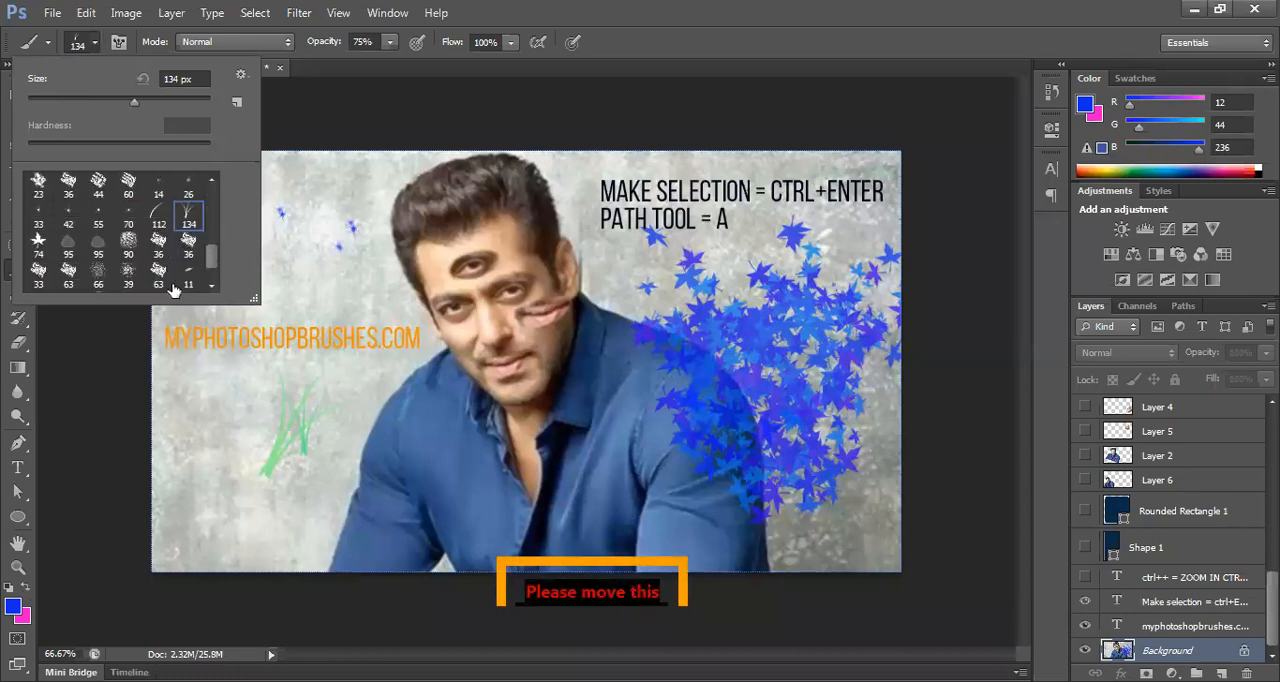
left_click(130, 242)
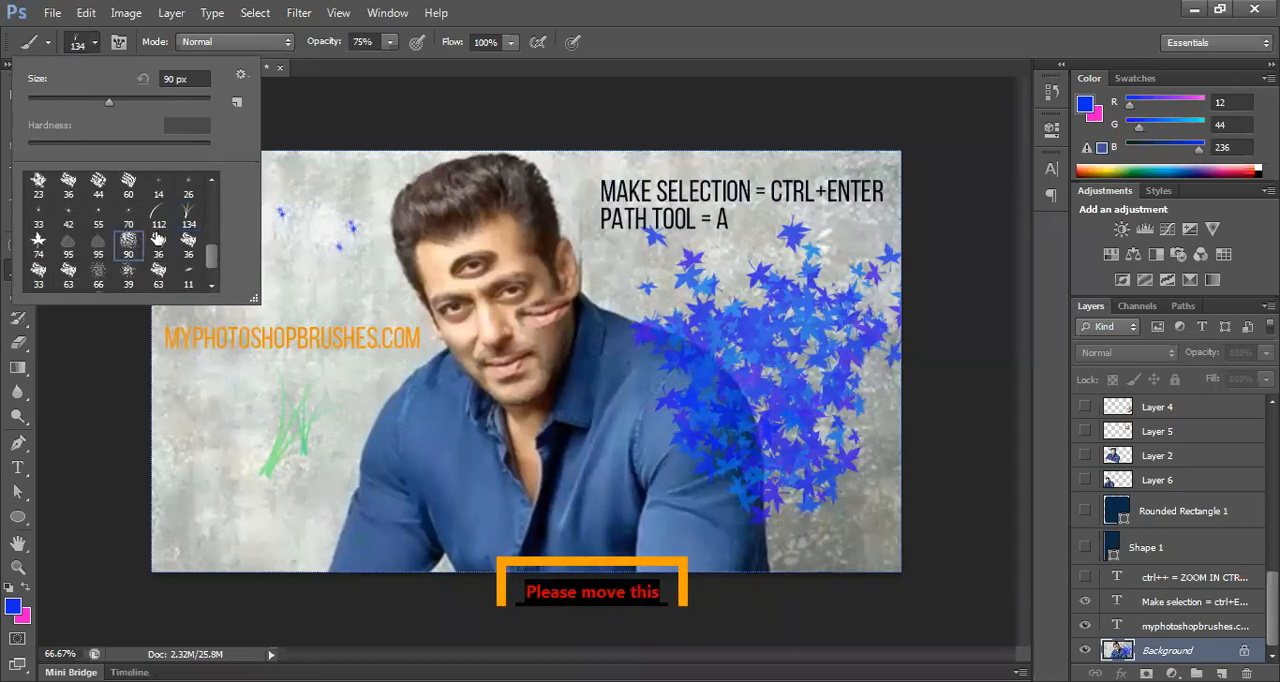
scroll(175, 220, "up", 8)
left_click(155, 190)
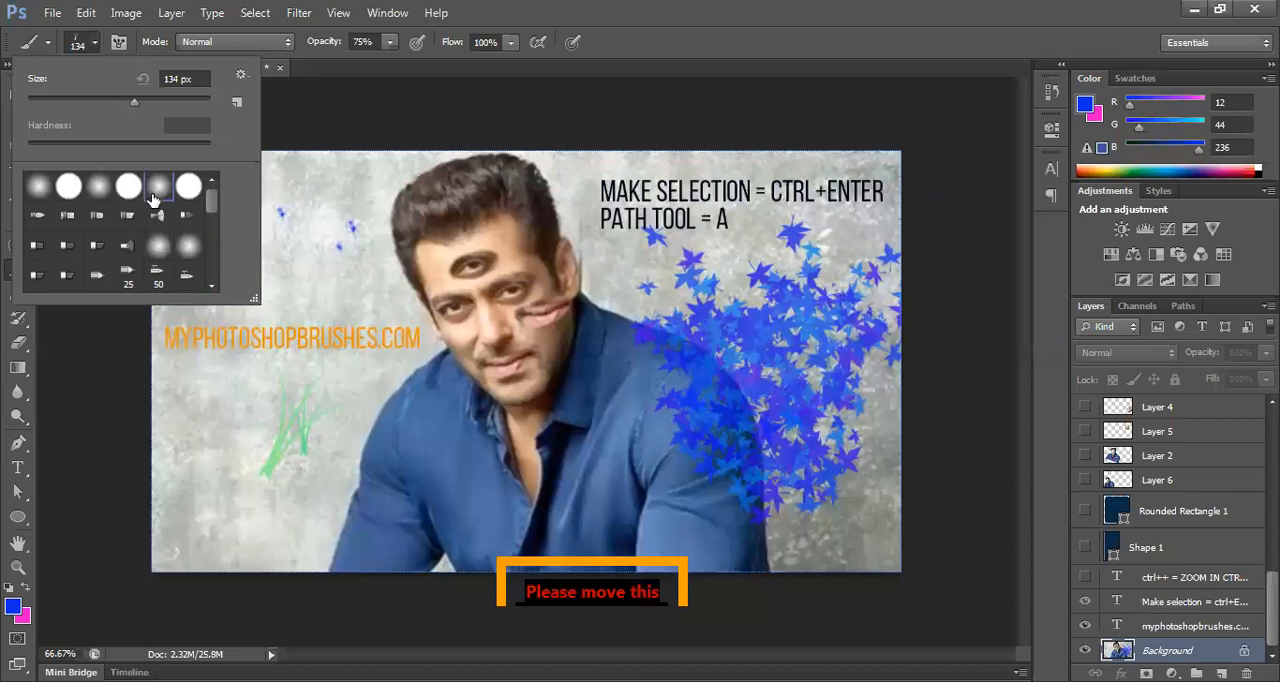
mouse_move(522, 436)
left_mouse_down()
mouse_move(355, 431)
mouse_move(453, 434)
mouse_move(327, 450)
mouse_move(381, 392)
mouse_move(404, 337)
mouse_move(372, 300)
left_mouse_up()
mouse_move(352, 246)
left_mouse_down()
mouse_move(353, 171)
mouse_move(367, 152)
mouse_move(286, 178)
mouse_move(148, 175)
mouse_move(282, 201)
mouse_move(291, 250)
mouse_move(239, 270)
mouse_move(260, 267)
mouse_move(179, 252)
mouse_move(162, 222)
mouse_move(181, 296)
mouse_move(240, 298)
mouse_move(311, 239)
mouse_move(288, 332)
mouse_move(198, 347)
mouse_move(151, 391)
mouse_move(176, 429)
mouse_move(269, 446)
mouse_move(335, 416)
mouse_move(308, 418)
mouse_move(259, 529)
mouse_move(304, 538)
mouse_move(303, 515)
mouse_move(185, 522)
mouse_move(186, 436)
mouse_move(241, 518)
mouse_move(308, 552)
mouse_move(277, 584)
mouse_move(126, 563)
mouse_move(211, 513)
mouse_move(354, 369)
mouse_move(383, 158)
mouse_move(461, 133)
mouse_move(540, 147)
mouse_move(572, 166)
mouse_move(571, 186)
mouse_move(639, 171)
mouse_move(881, 180)
mouse_move(789, 163)
mouse_move(606, 218)
mouse_move(904, 318)
mouse_move(763, 223)
mouse_move(871, 230)
mouse_move(903, 445)
mouse_move(877, 481)
mouse_move(891, 381)
mouse_move(825, 538)
mouse_move(914, 524)
mouse_move(899, 551)
mouse_move(834, 531)
mouse_move(798, 476)
mouse_move(792, 505)
mouse_move(809, 478)
mouse_move(809, 321)
mouse_move(658, 279)
mouse_move(620, 248)
mouse_move(620, 265)
mouse_move(720, 317)
mouse_move(775, 378)
mouse_move(786, 429)
mouse_move(760, 370)
left_mouse_up()
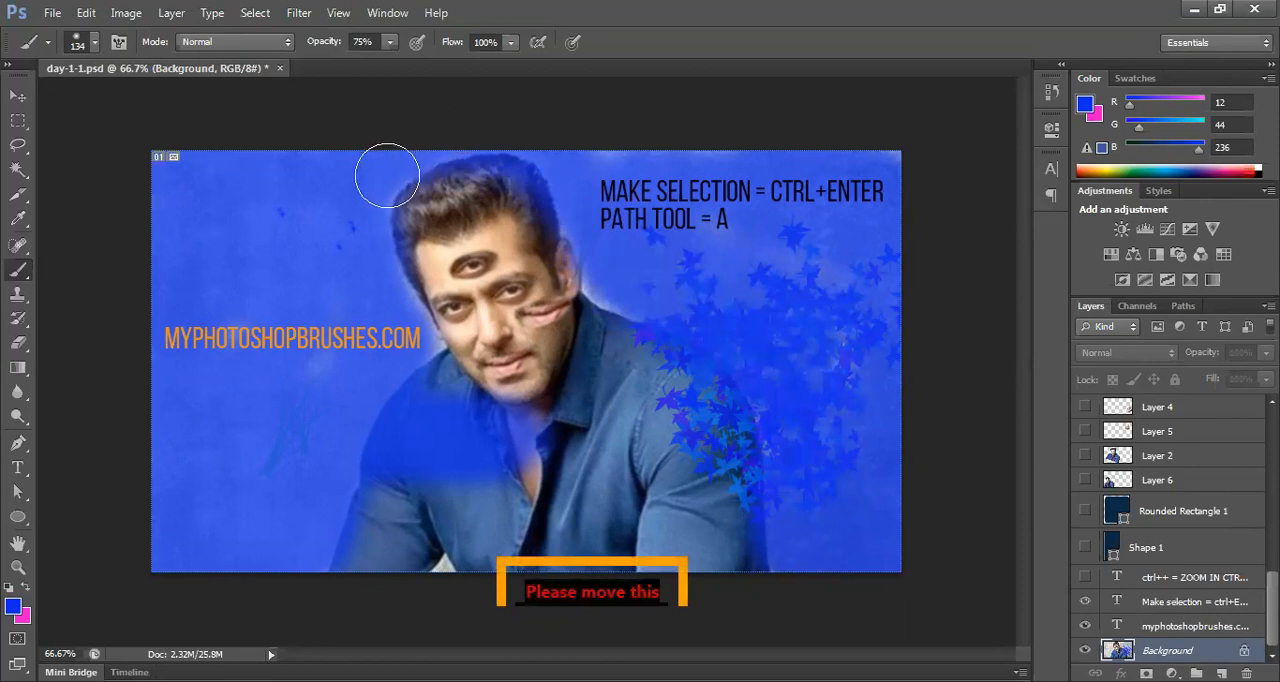
left_click_drag(427, 346, 382, 364)
mouse_move(635, 311)
left_mouse_down()
mouse_move(593, 285)
mouse_move(584, 199)
mouse_move(610, 182)
left_mouse_up()
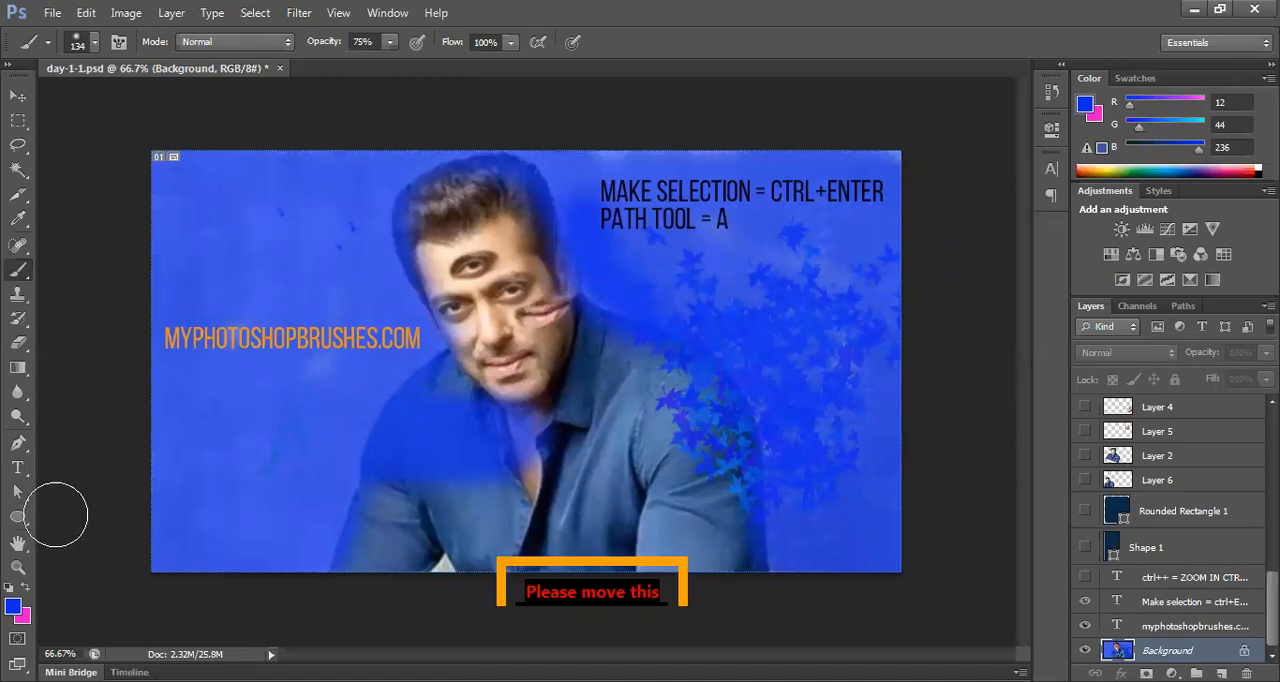
Step: Choose the 112 px grass brush preset and paint a band of pink and purple grass across the lower part of the picture
left_click(95, 22)
left_click(88, 50)
left_click(92, 44)
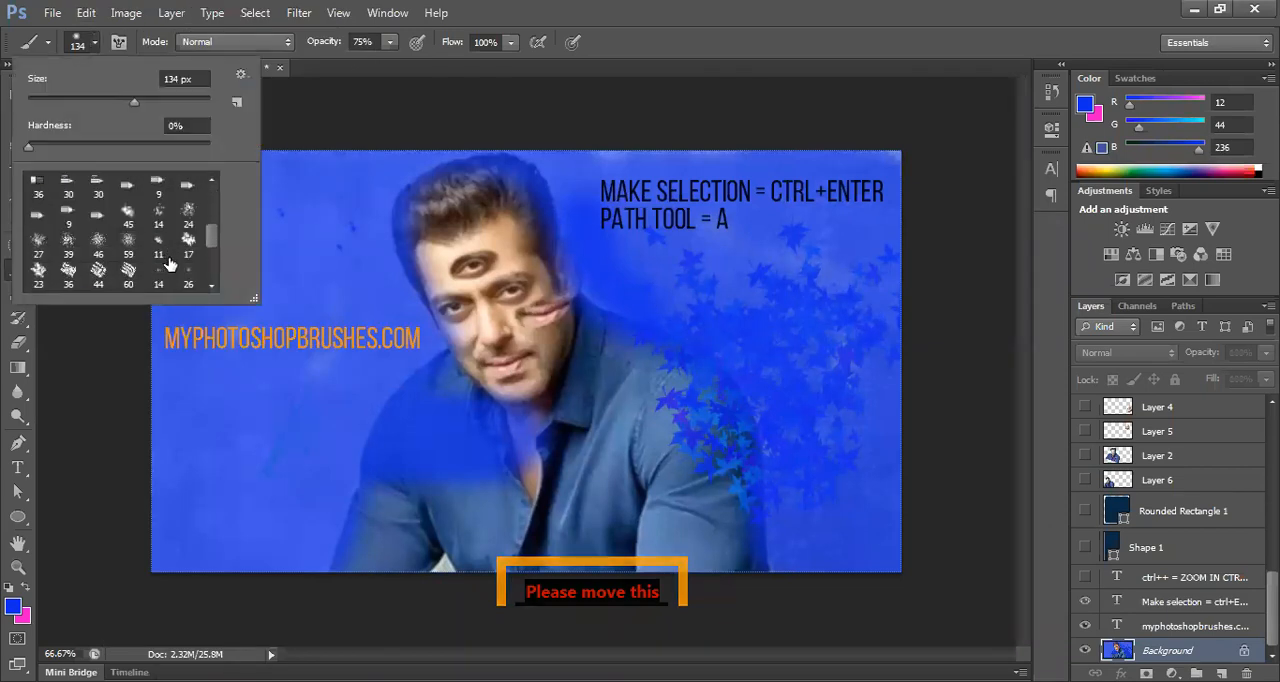
scroll(168, 262, "down", 1)
left_click(171, 276)
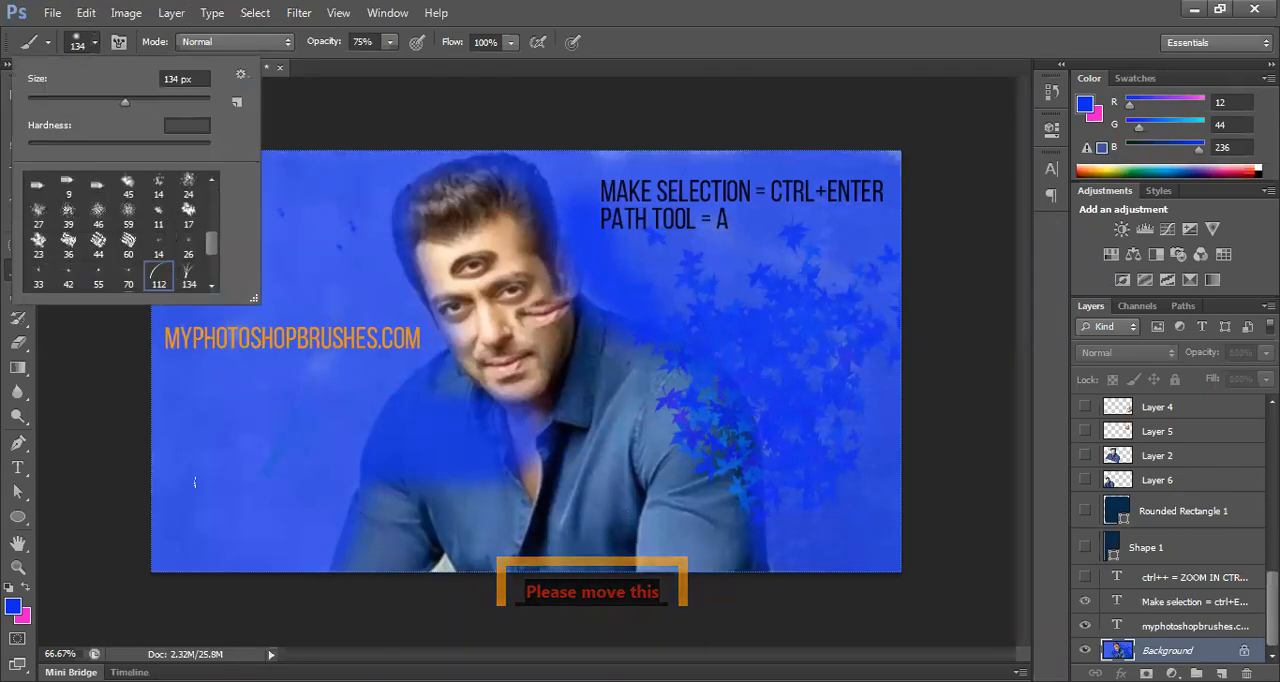
mouse_move(187, 477)
left_mouse_down()
mouse_move(562, 475)
mouse_move(186, 478)
left_mouse_up()
mouse_move(487, 505)
left_mouse_down()
mouse_move(684, 492)
mouse_move(252, 484)
mouse_move(755, 505)
left_mouse_up()
left_click_drag(903, 505, 645, 508)
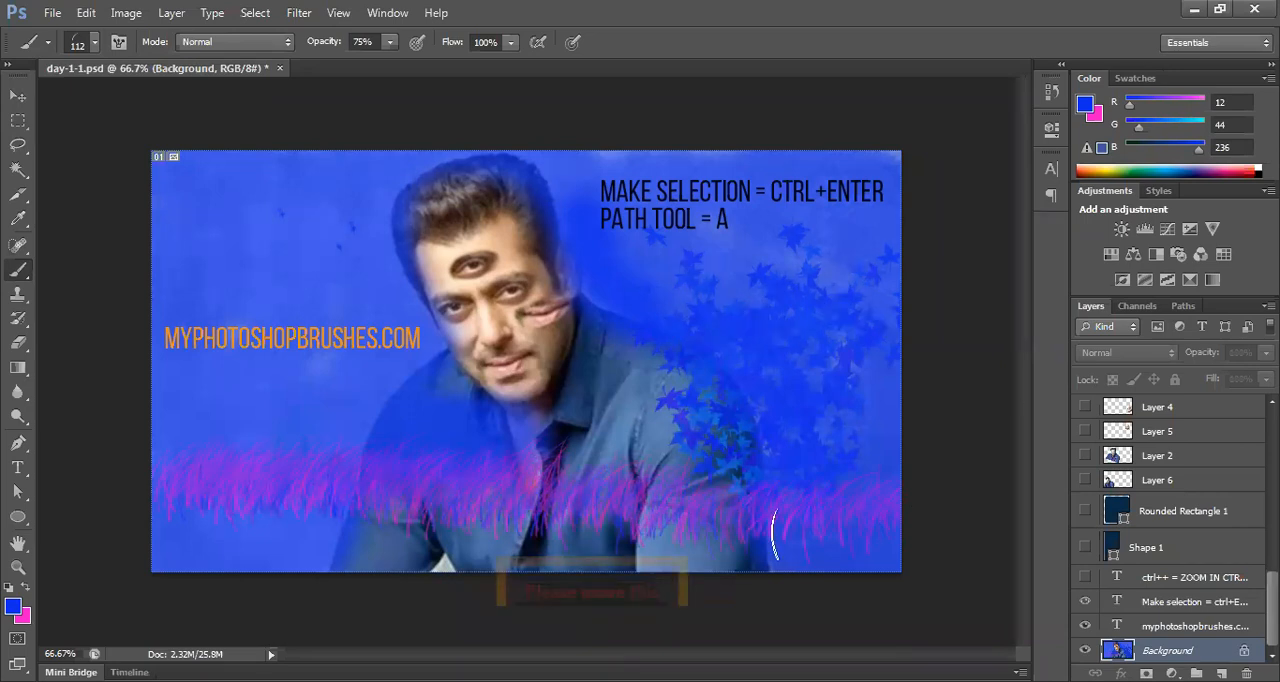
Step: Undo the brush painting, the website text and the green grass tuft, back to the black dot on the wall
key("ctrl+alt+z")
key("ctrl+alt+z")
key("ctrl+alt+z")
key("ctrl+alt+z")
key("ctrl+alt+z")
key("ctrl+alt+z")
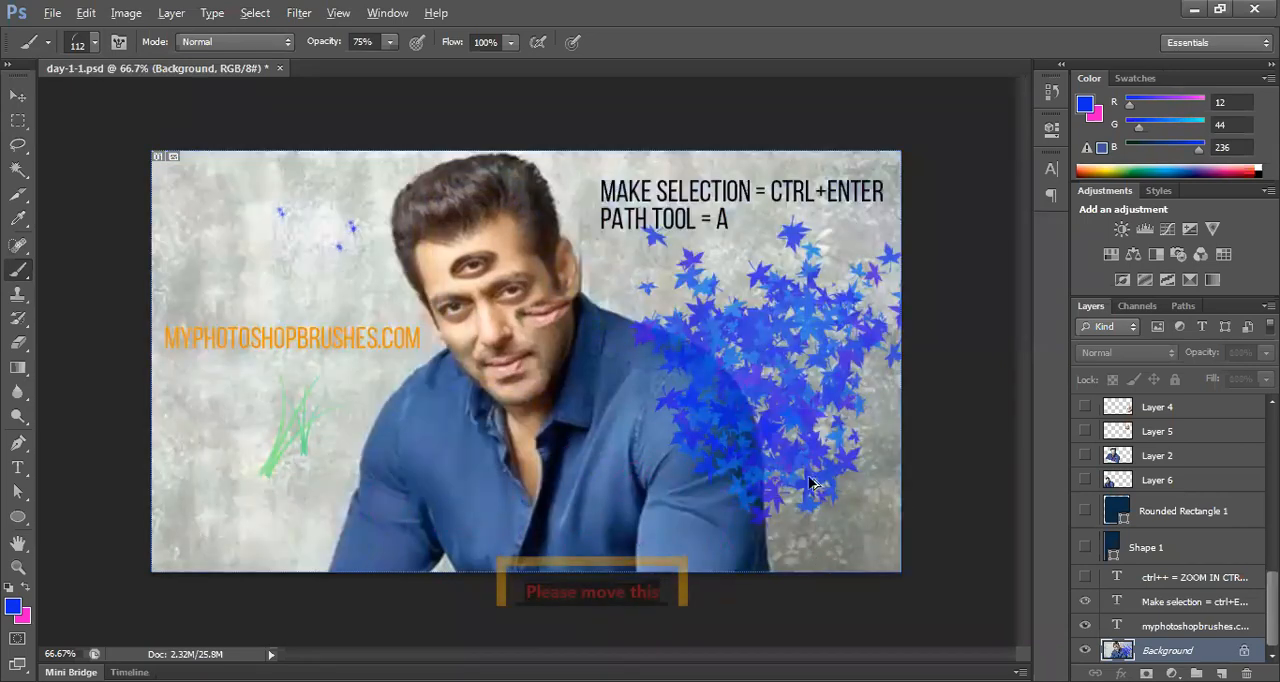
key("ctrl+alt+z")
key("ctrl+alt+z")
key("ctrl+alt+z")
key("ctrl+alt+z")
key("ctrl+alt+z")
key("ctrl+alt+z")
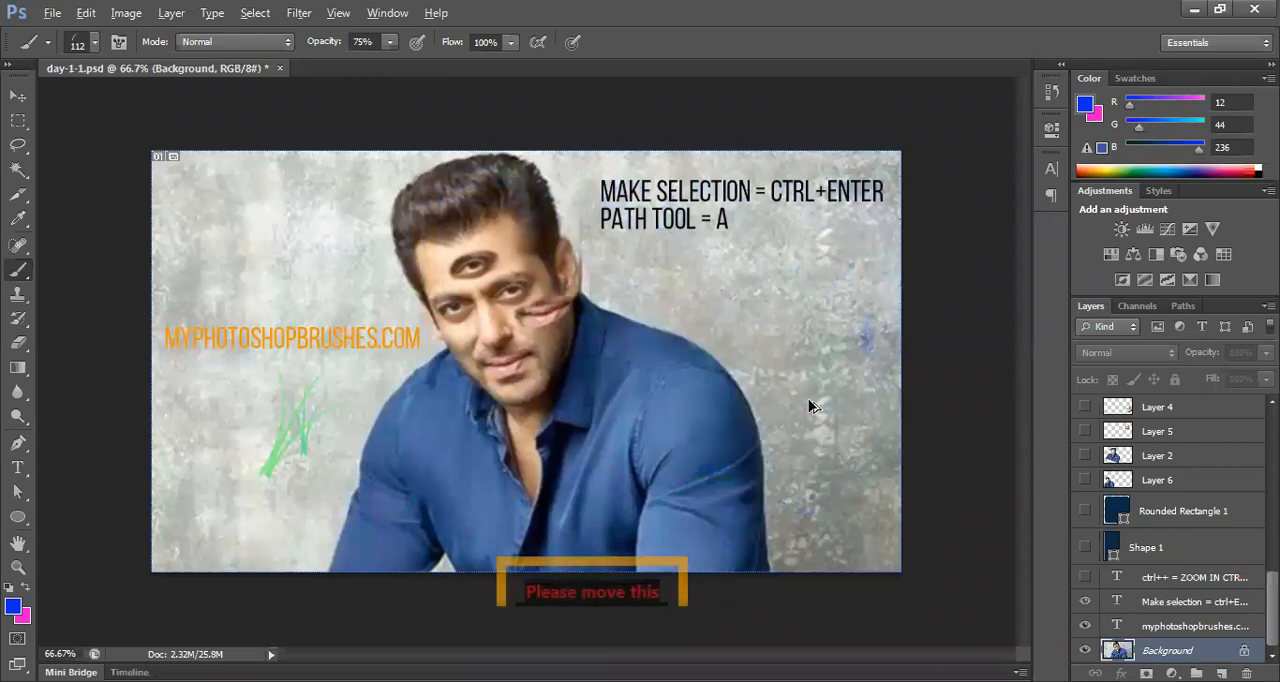
key("ctrl+alt+z")
key("ctrl+alt+z")
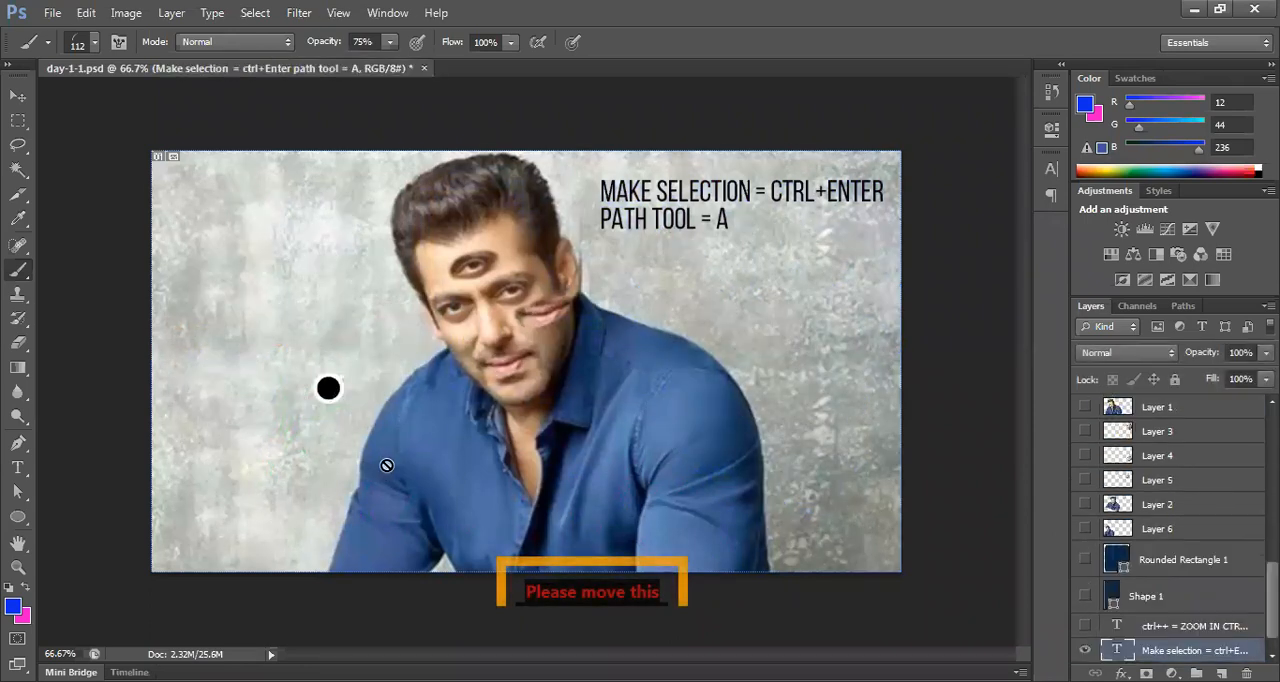
Step: Delete the black dot from the wall and move the shortcut text slightly down and left
key("v")
left_click_drag(329, 393, 321, 403)
key("Delete")
left_click_drag(677, 234, 671, 257)
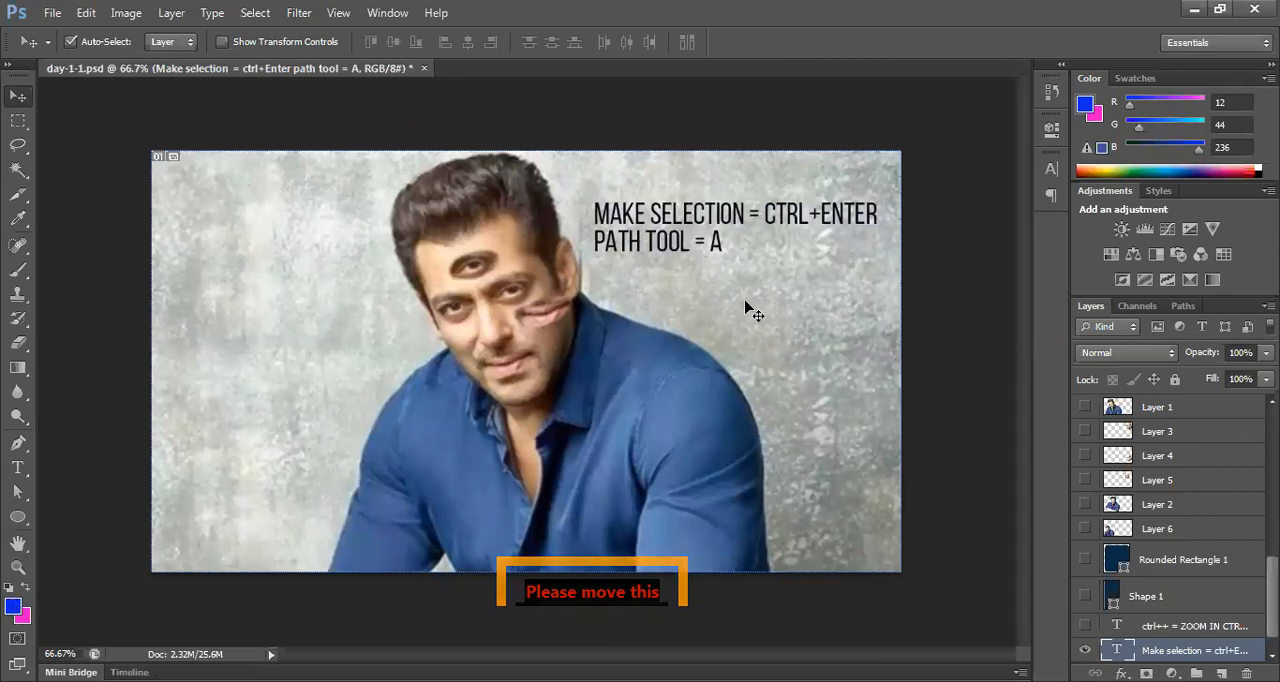
Step: Hide the "Make selection" text layer, activate the Brush tool and add a new empty layer above it
scroll(1172, 430, "down", 1)
left_click(1085, 626)
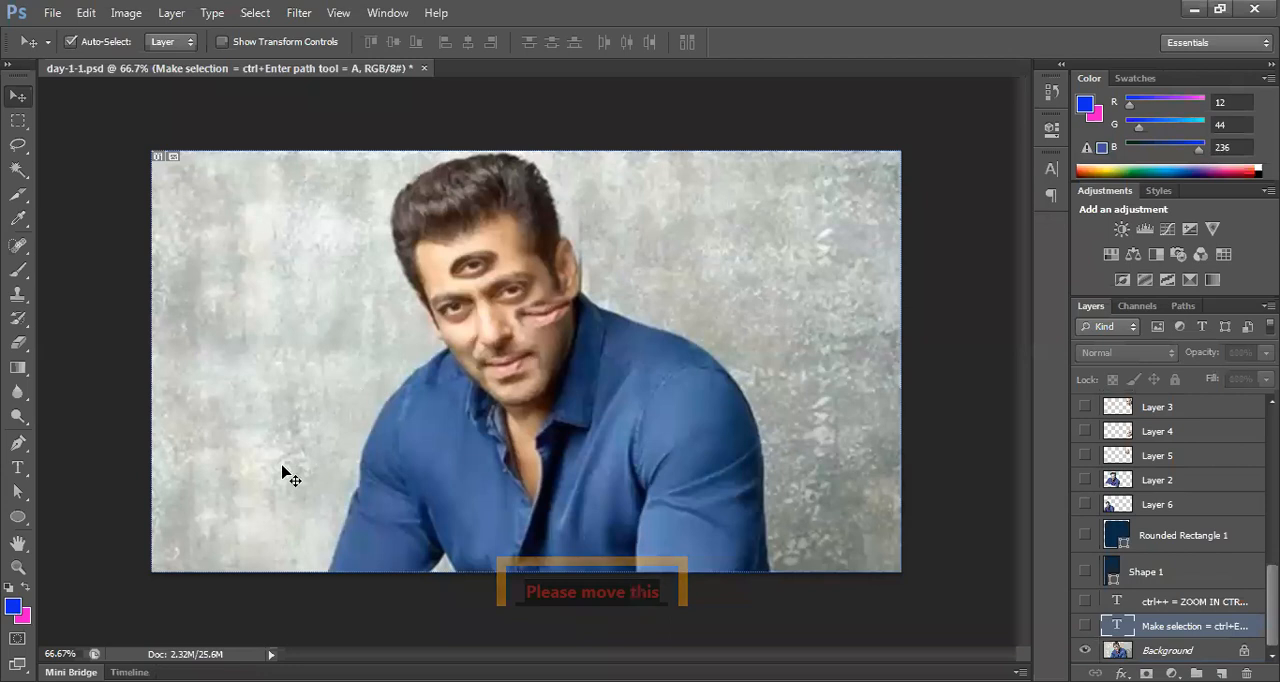
key("b")
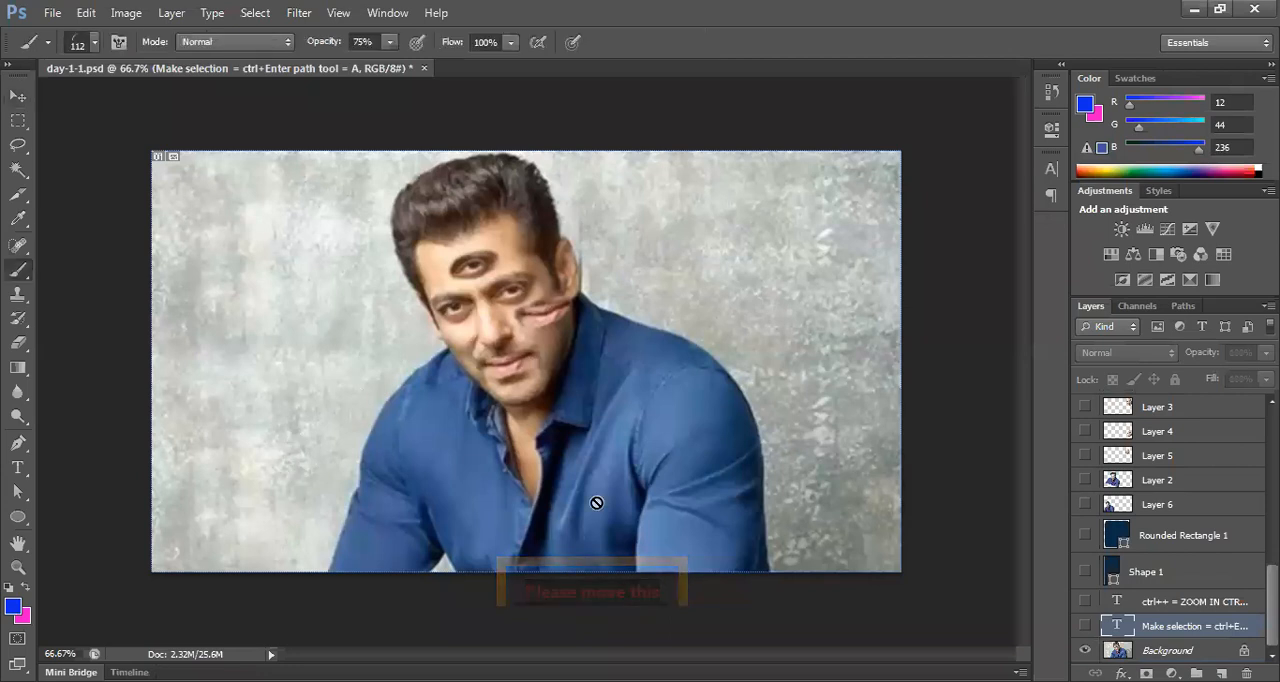
left_click(1221, 674)
Step: Paint the picture's left side blue with a soft round brush, raising the size to 1000 px and the opacity to 100%
key("bracketright")
key("bracketright")
key("bracketright")
key("bracketright")
key("bracketright")
key("bracketright")
left_click(90, 42)
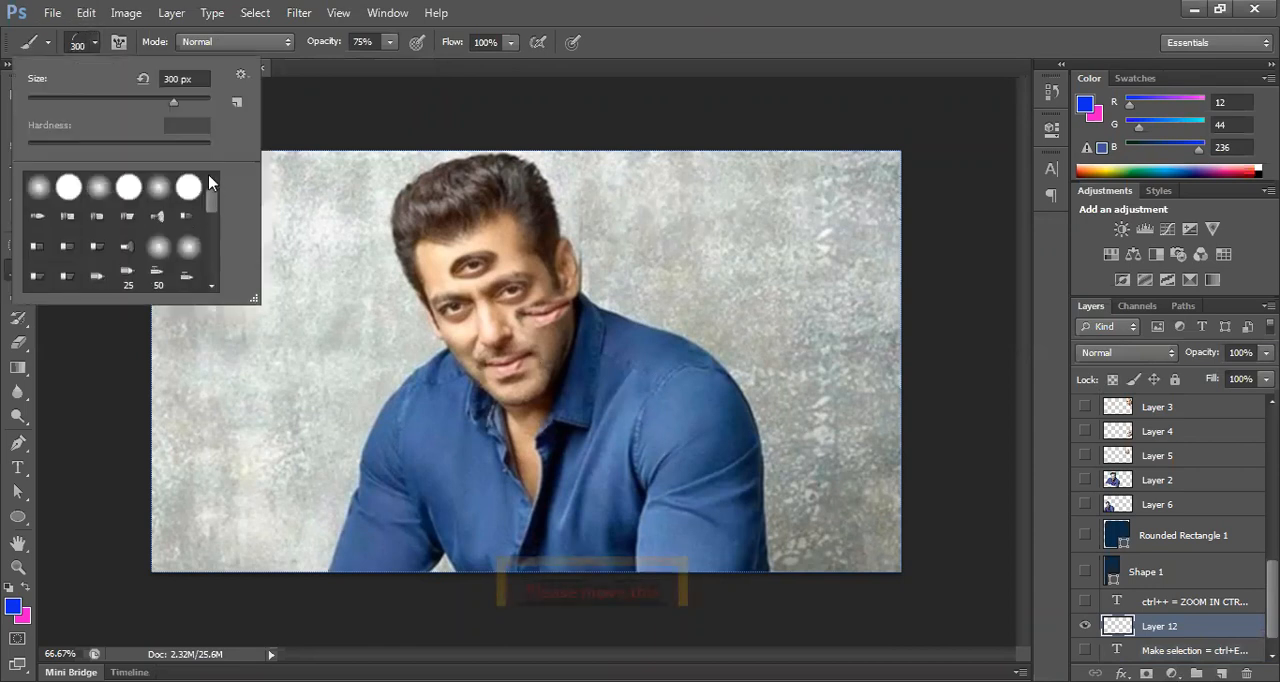
double_click(98, 187)
left_click(264, 257)
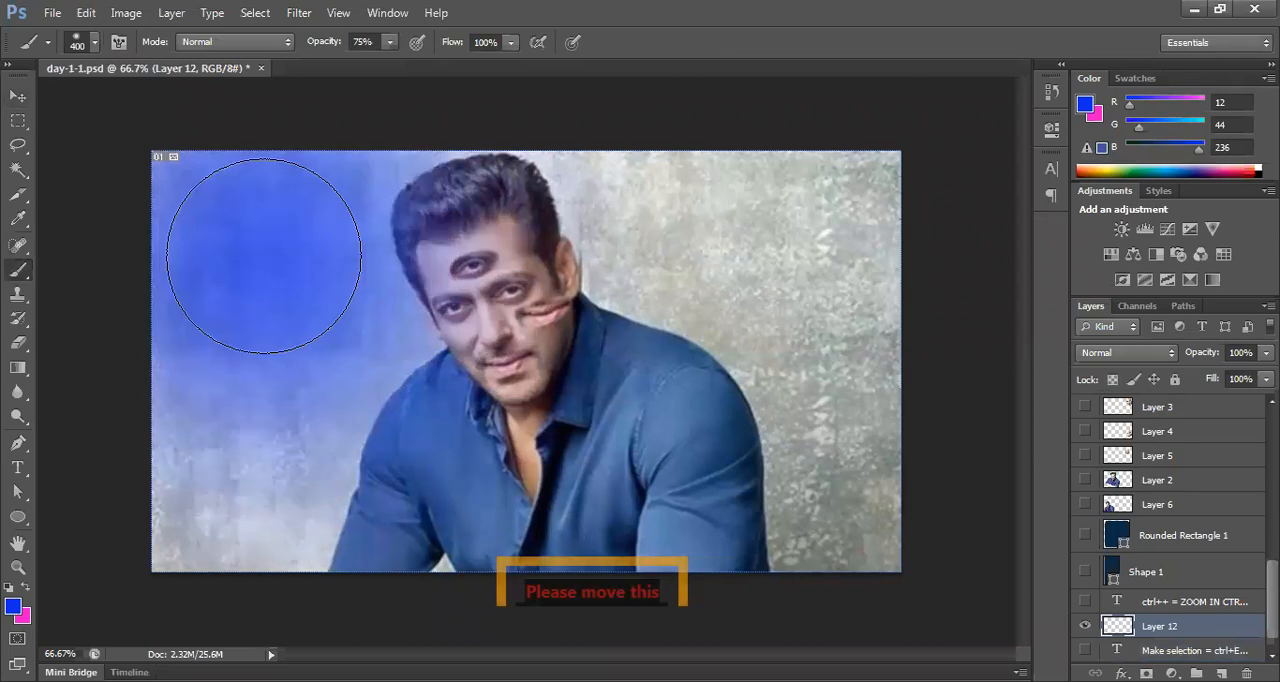
left_click(264, 257)
left_click(264, 257)
left_click(389, 42)
left_click(418, 62)
left_click(418, 318)
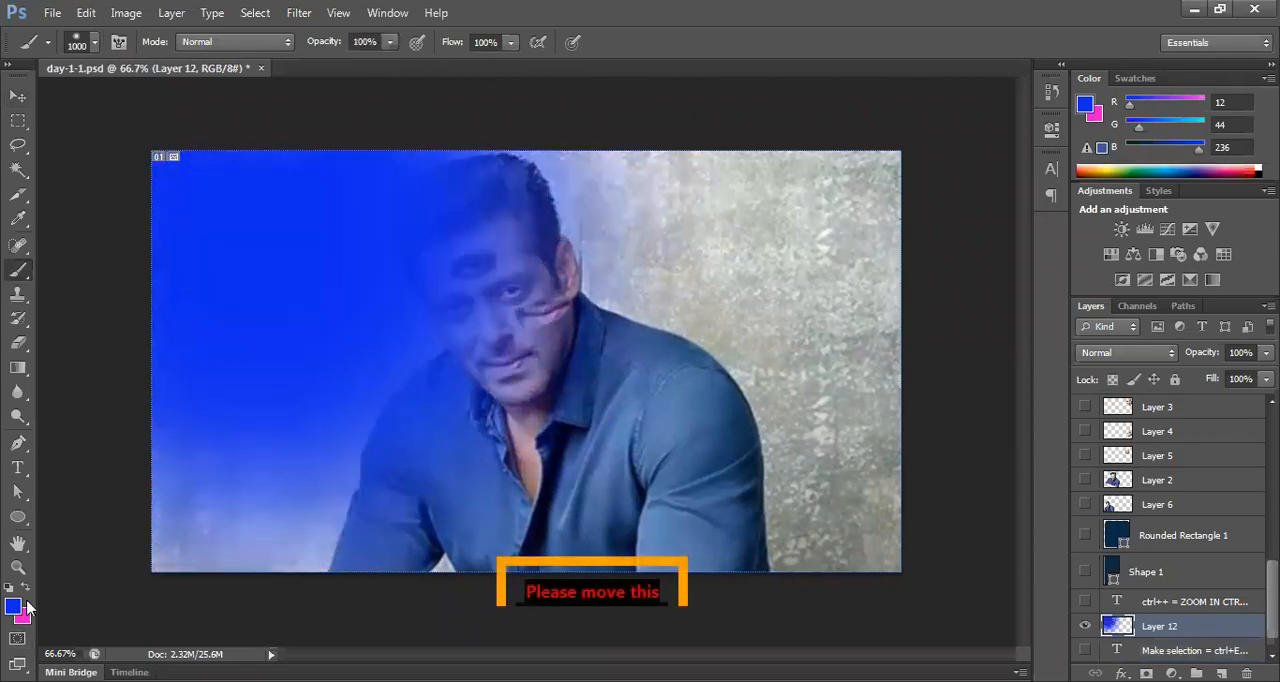
Step: Swap the foreground and background colors and paint the right side of the picture pink
key("x")
left_click(786, 249)
left_click(786, 309)
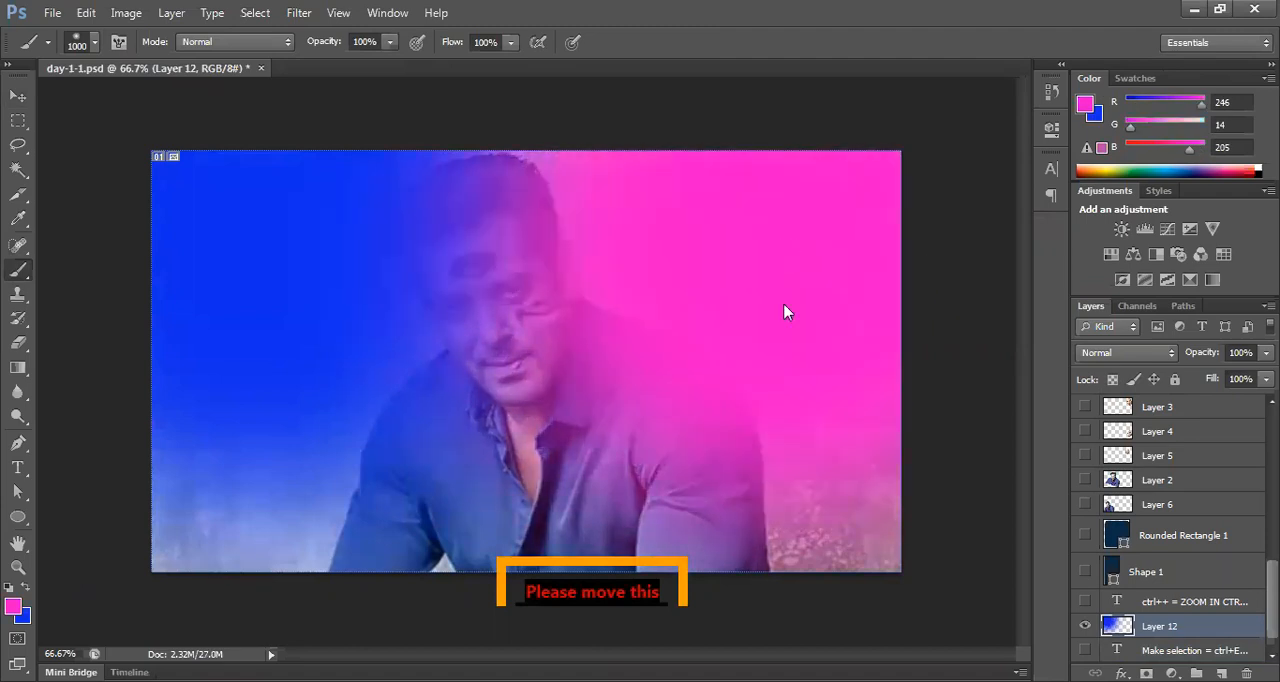
left_click(788, 452)
Step: Swap back to blue and paint the lower left and the middle of the picture, leaving pink along the right edge
key("x")
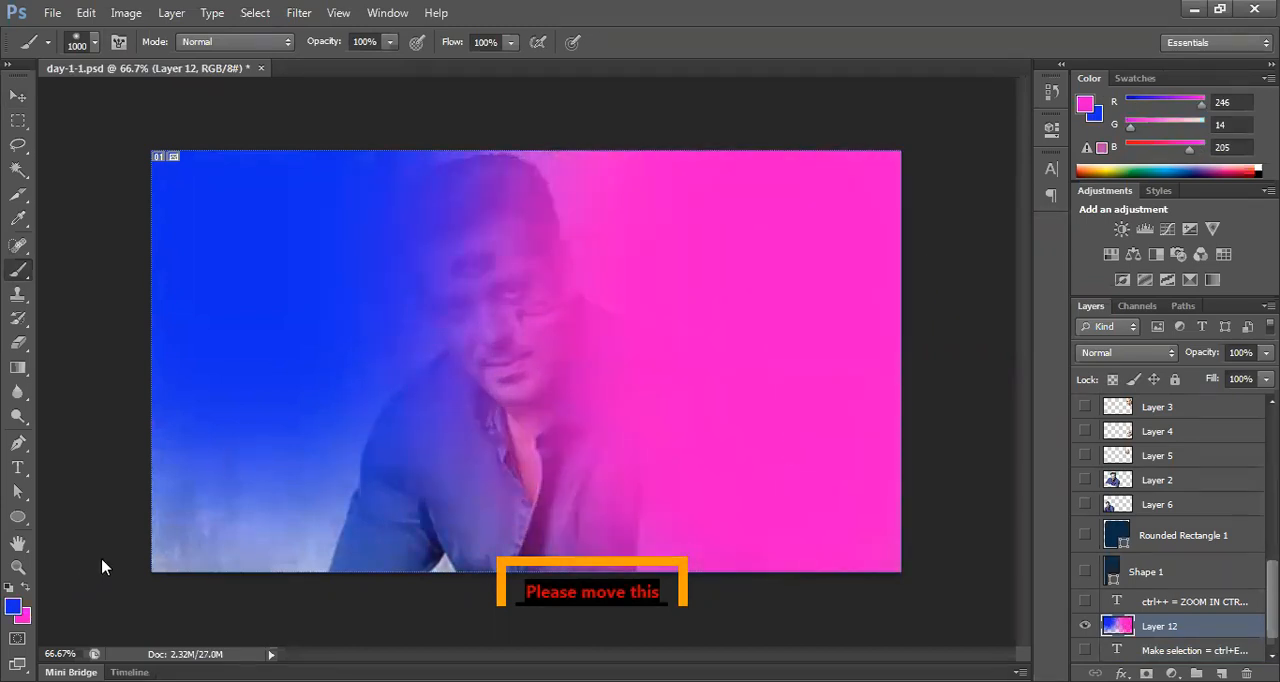
left_click(307, 490)
left_click(534, 322)
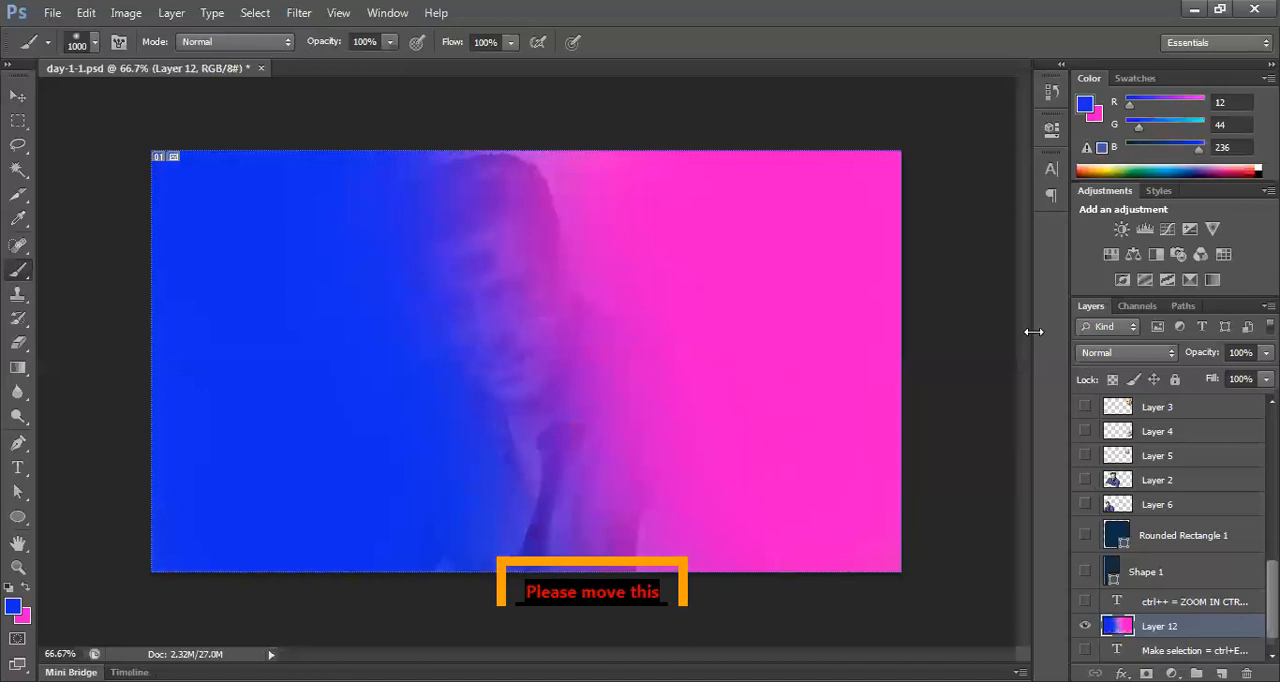
left_click(605, 345)
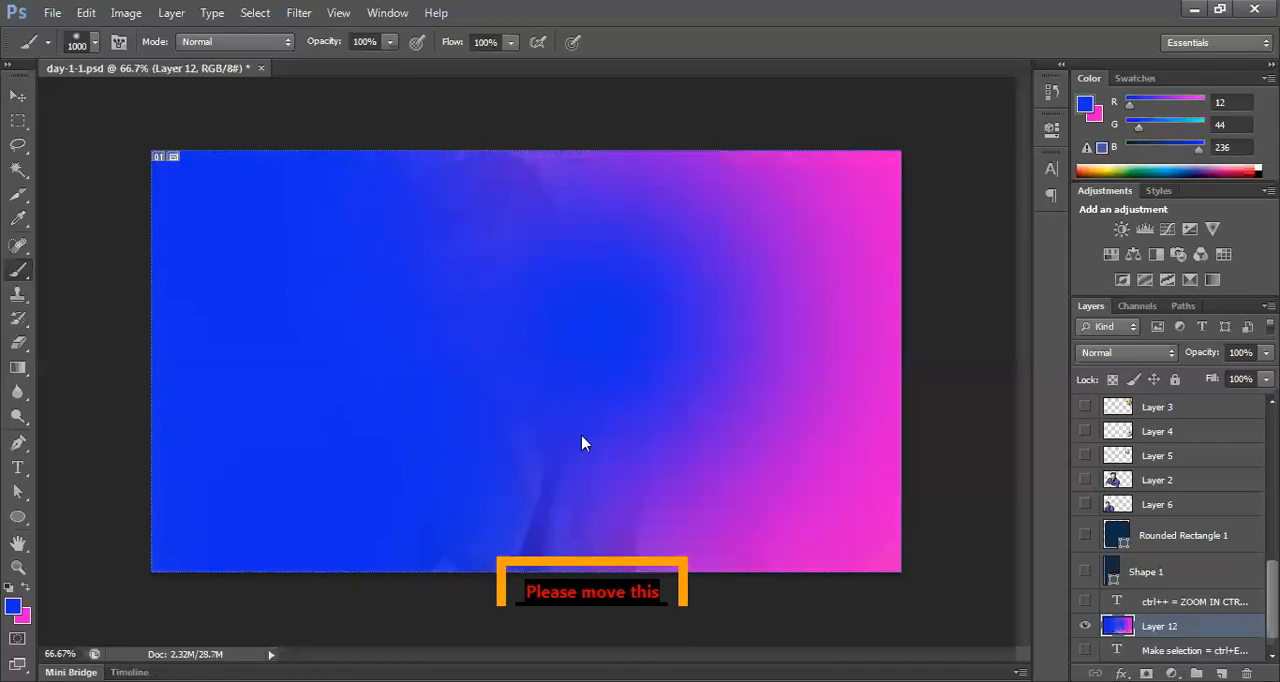
left_click(586, 440)
Step: Try several blend modes on the painted layer, set it to Lighten and toggle the layer's visibility to compare
key("v")
left_click(1118, 352)
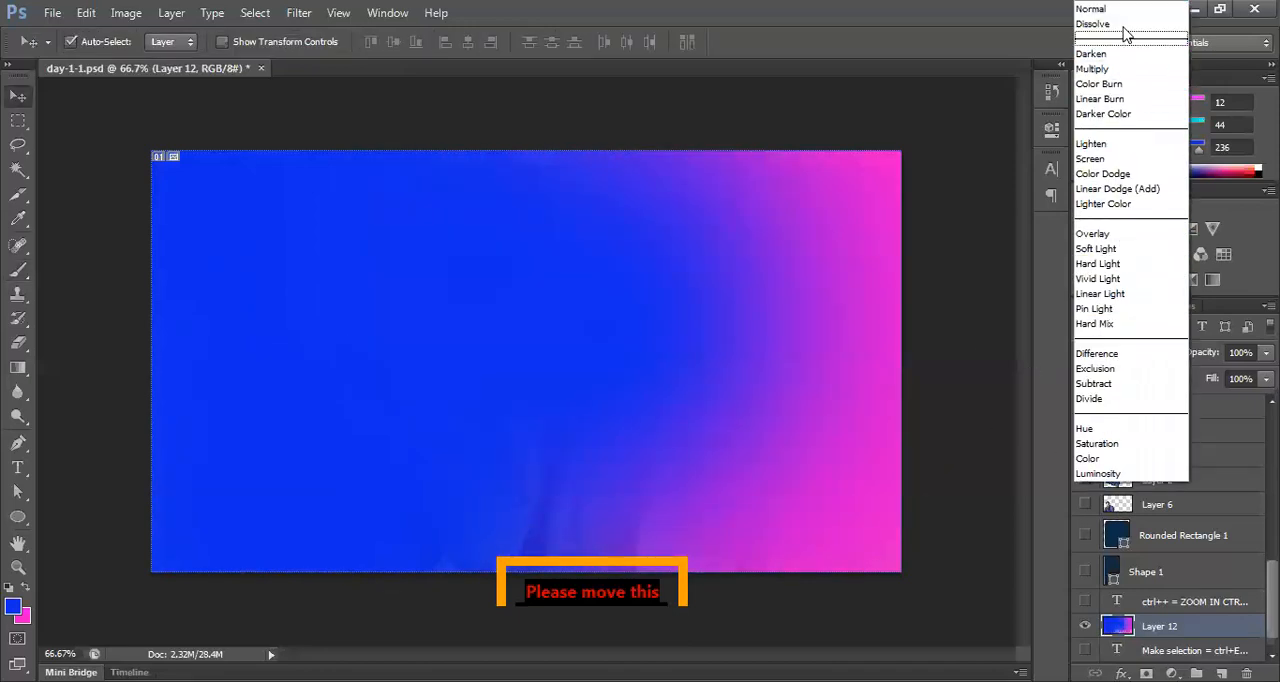
left_click(1105, 26)
key("shift+plus")
key("shift+plus")
key("shift+plus")
key("shift+plus")
key("shift+plus")
key("shift+plus")
key("shift+plus")
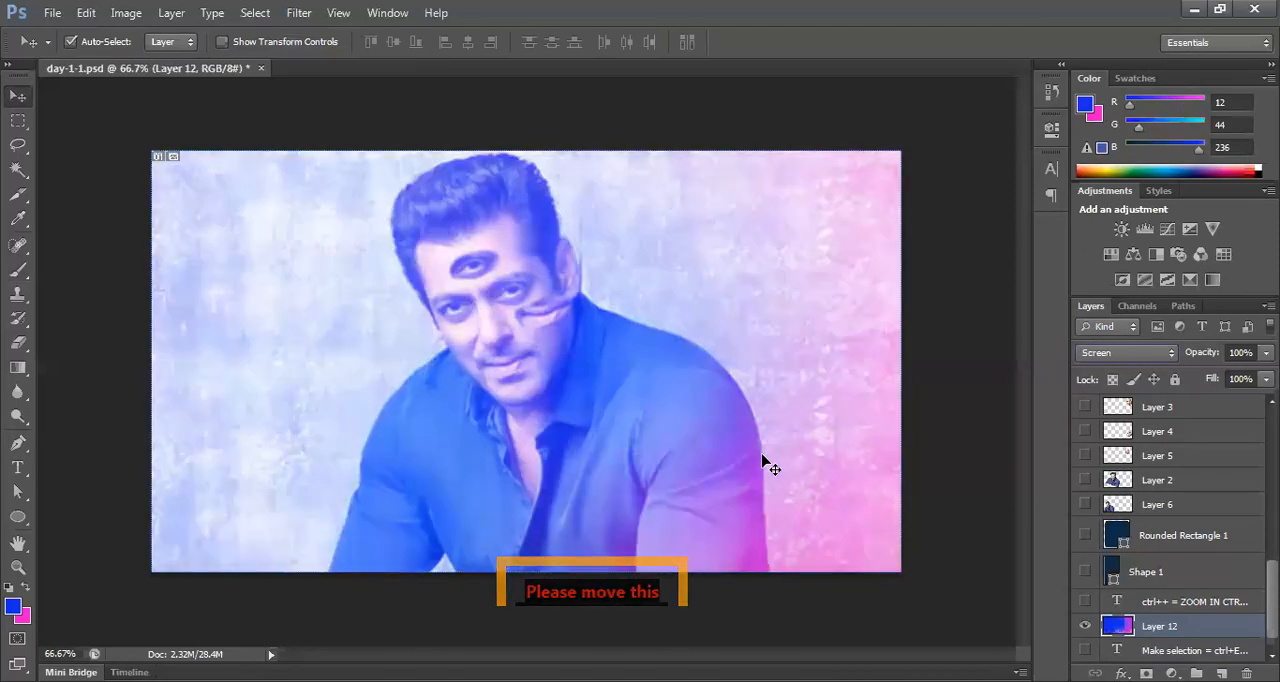
key("shift+minus")
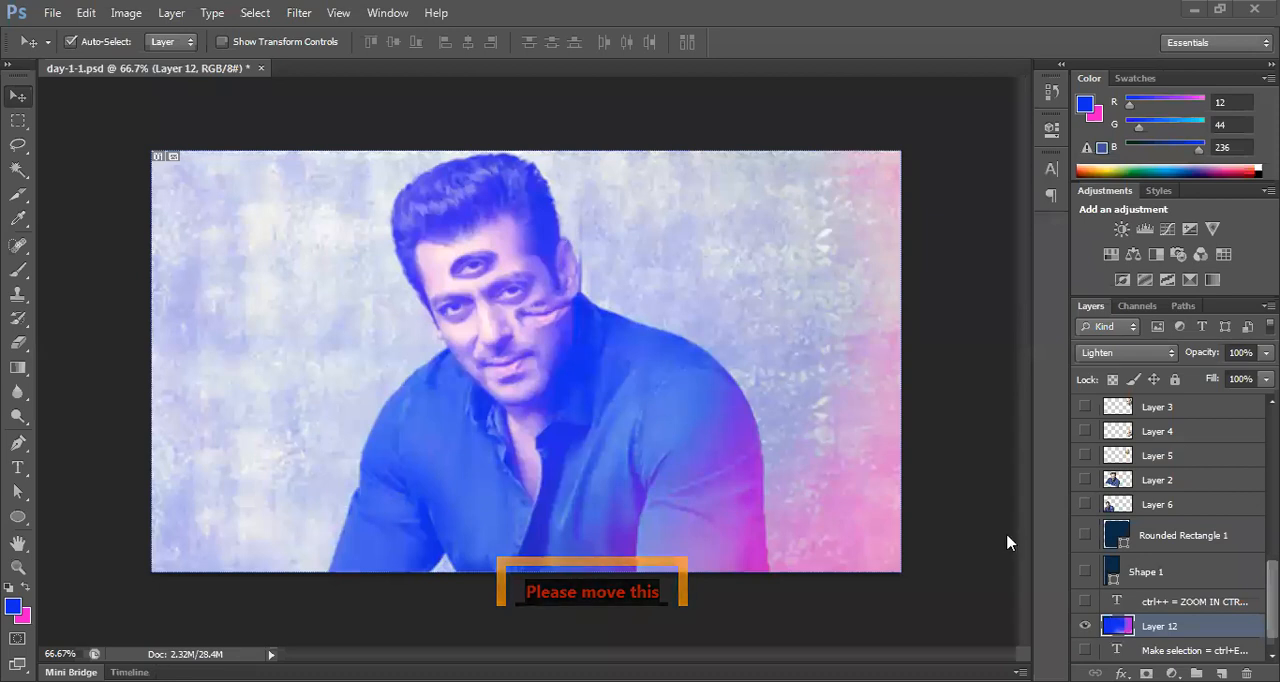
left_click(1085, 626)
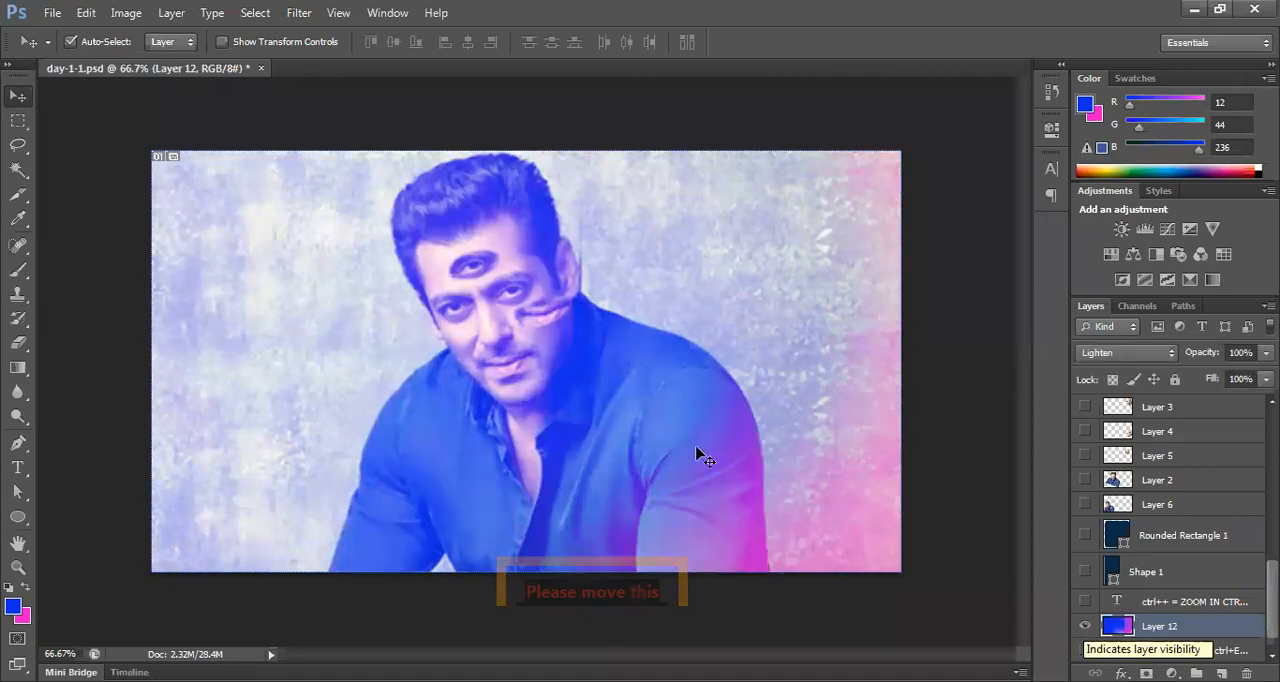